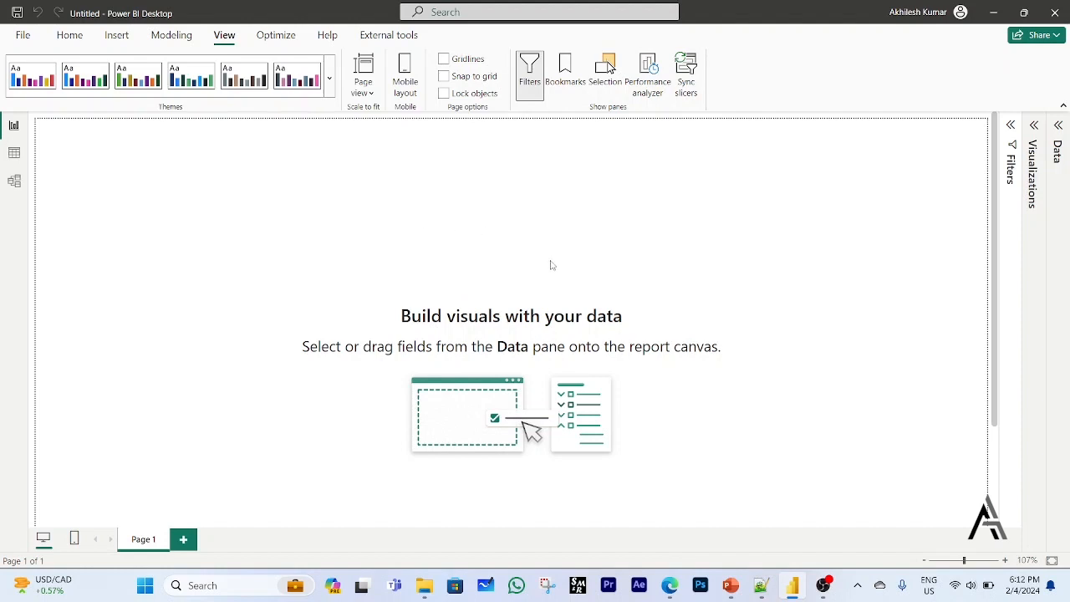
# Switch to Notepad++ and read through each planned item for the card report in change.log.
pyautogui.click(761, 586)
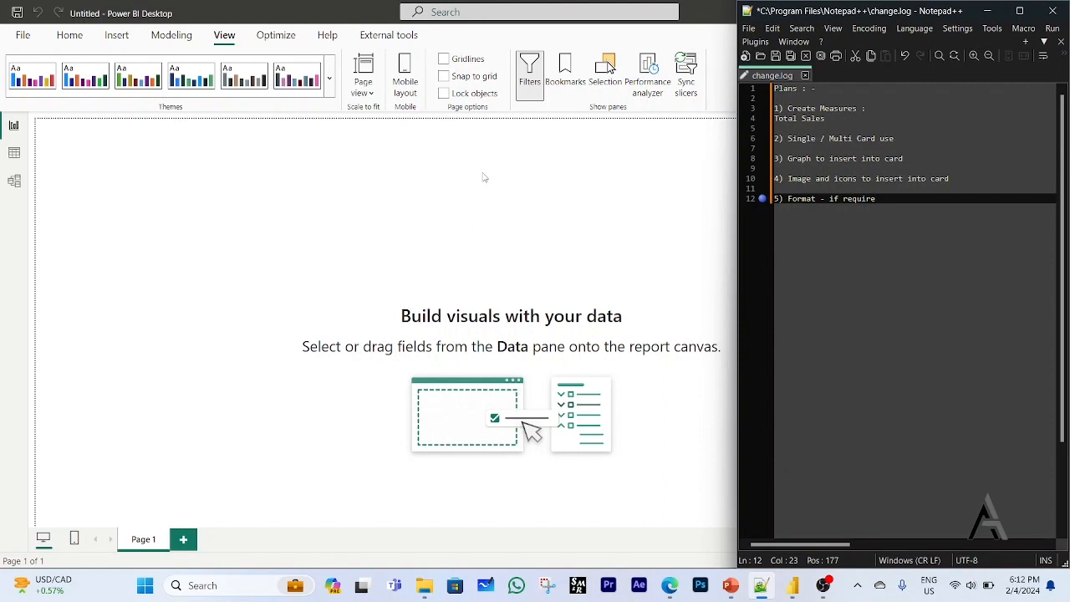
pyautogui.moveTo(849, 121); pyautogui.dragTo(775, 108)
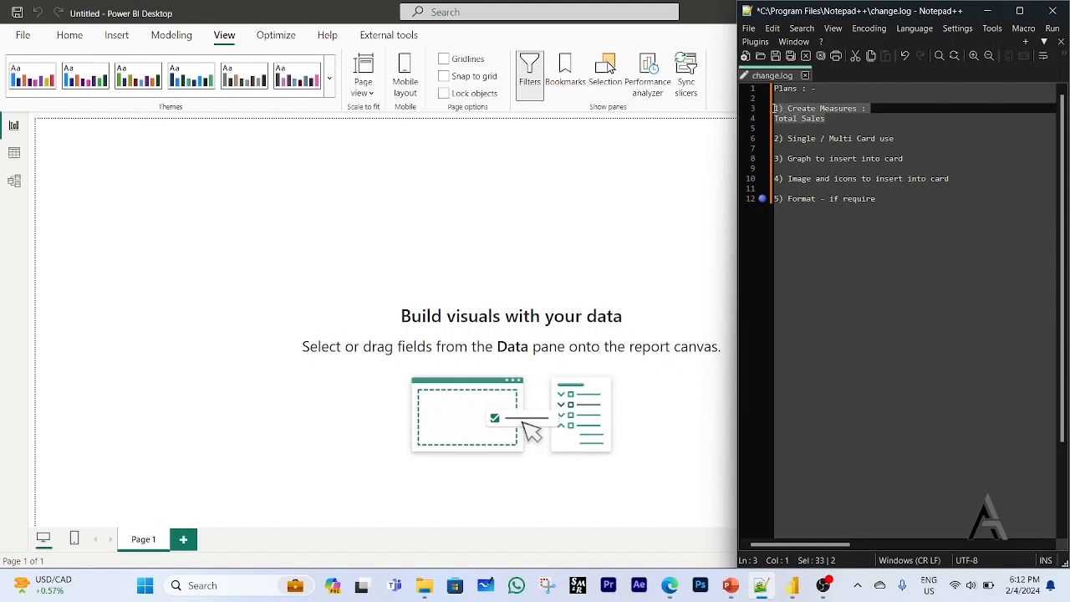
pyautogui.click(833, 118)
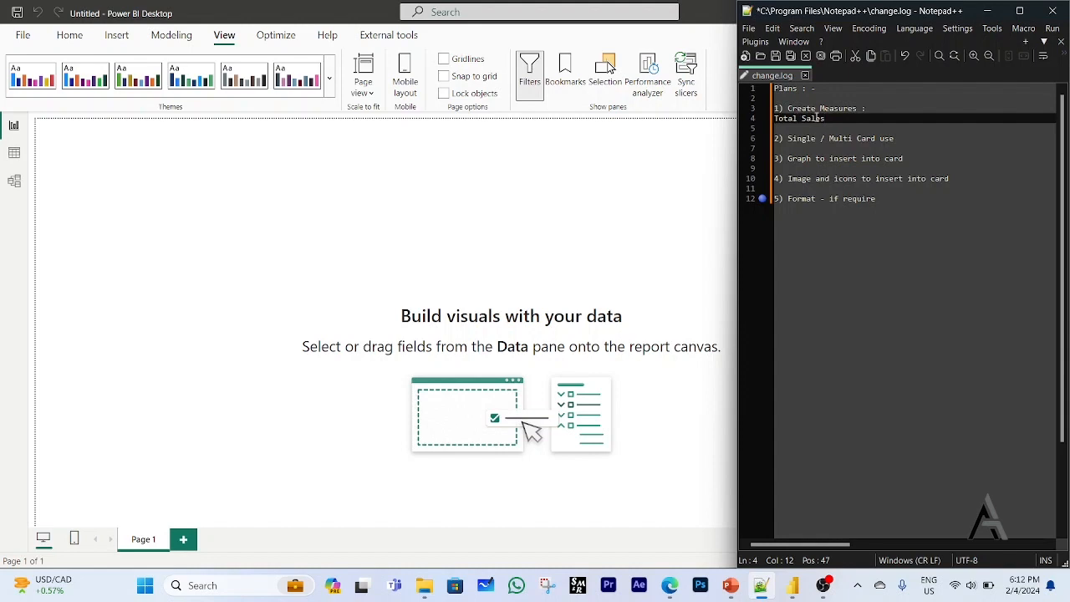
pyautogui.click(789, 139)
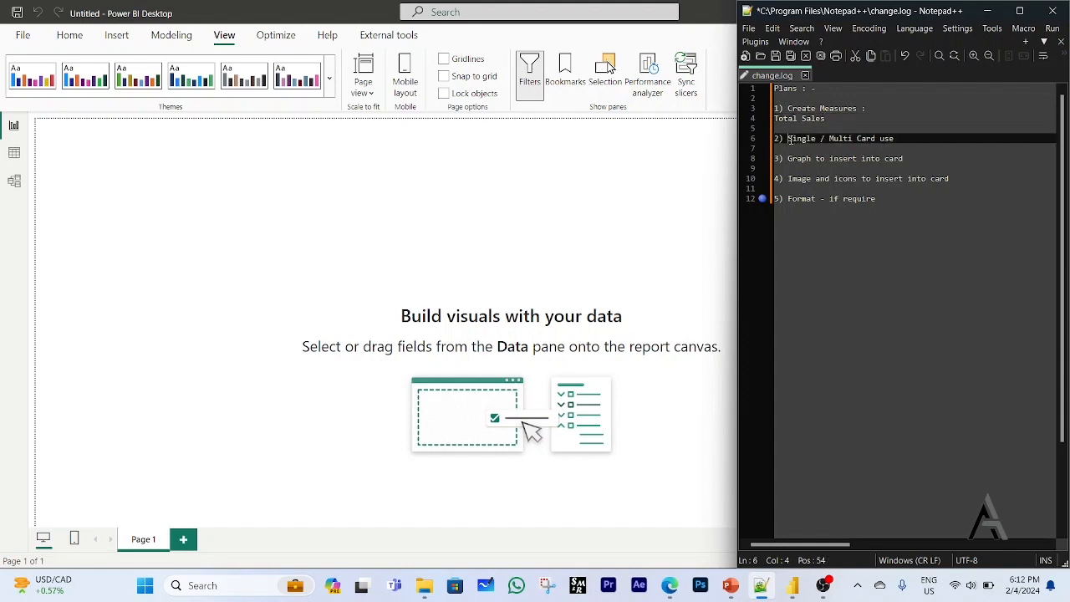
pyautogui.moveTo(788, 139); pyautogui.dragTo(896, 139)
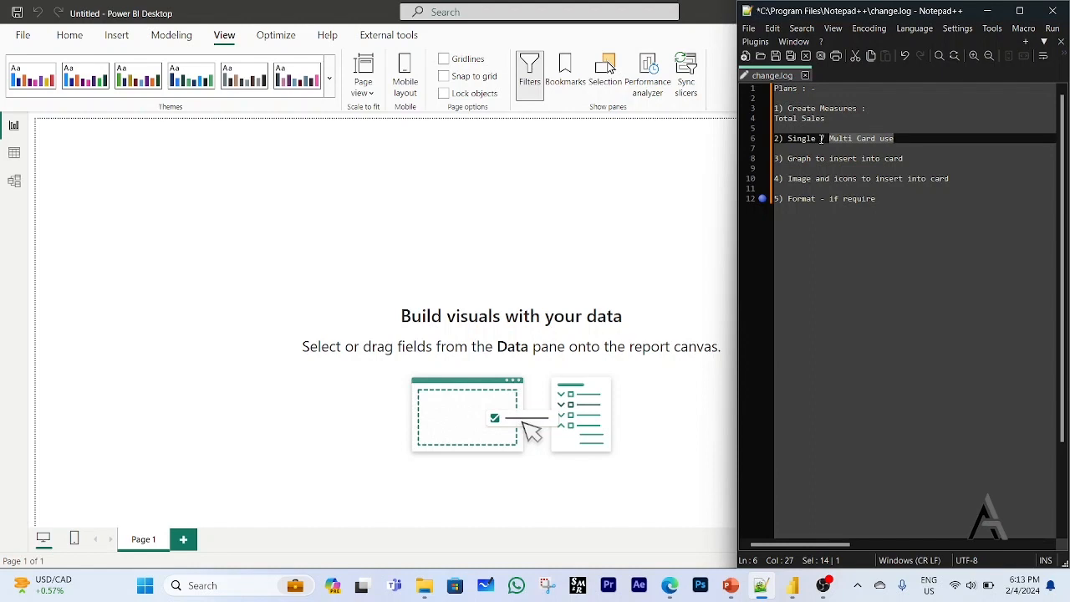
pyautogui.moveTo(820, 139); pyautogui.dragTo(784, 142)
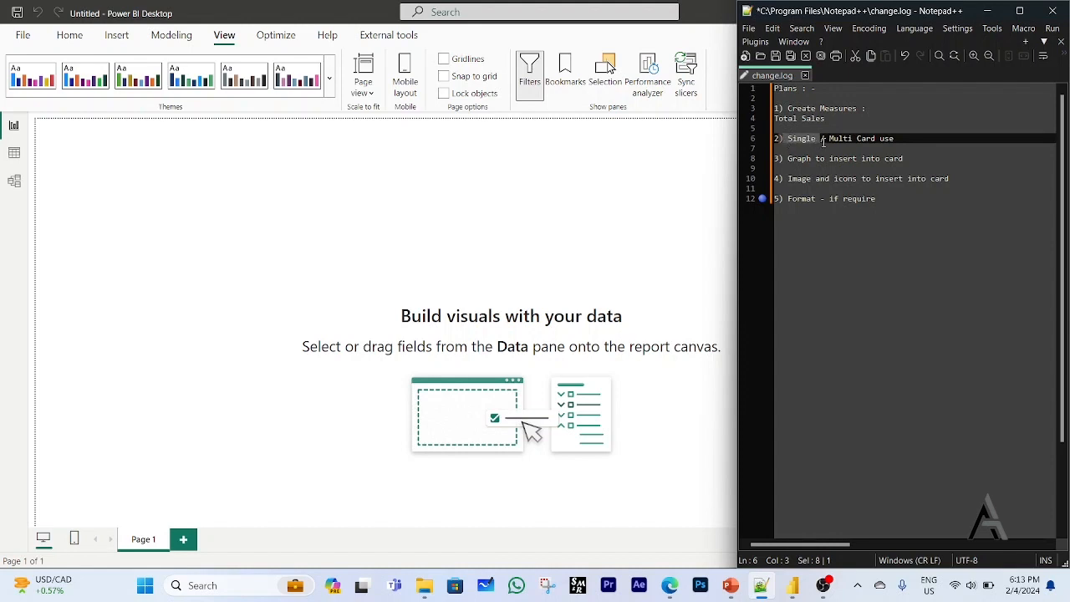
pyautogui.moveTo(828, 139); pyautogui.dragTo(903, 138)
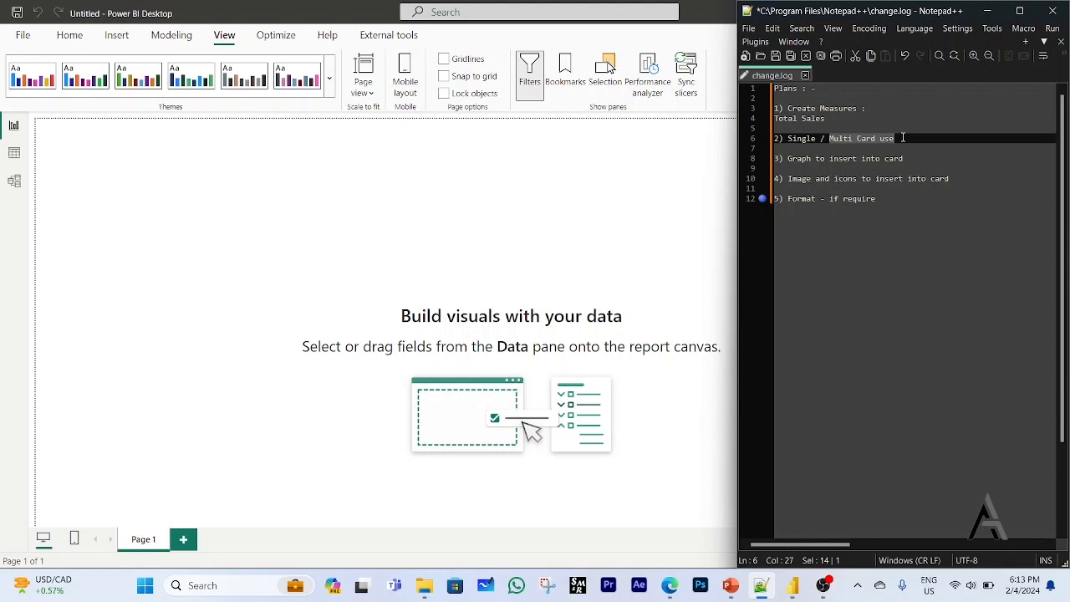
pyautogui.click(903, 138)
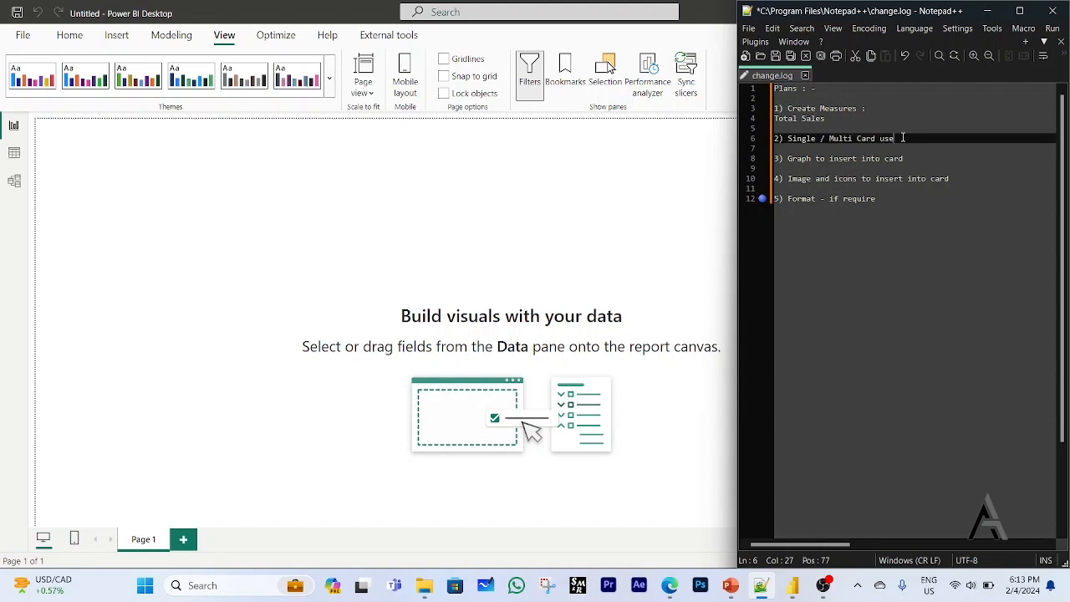
pyautogui.moveTo(898, 138); pyautogui.dragTo(778, 139)
pyautogui.click(915, 149)
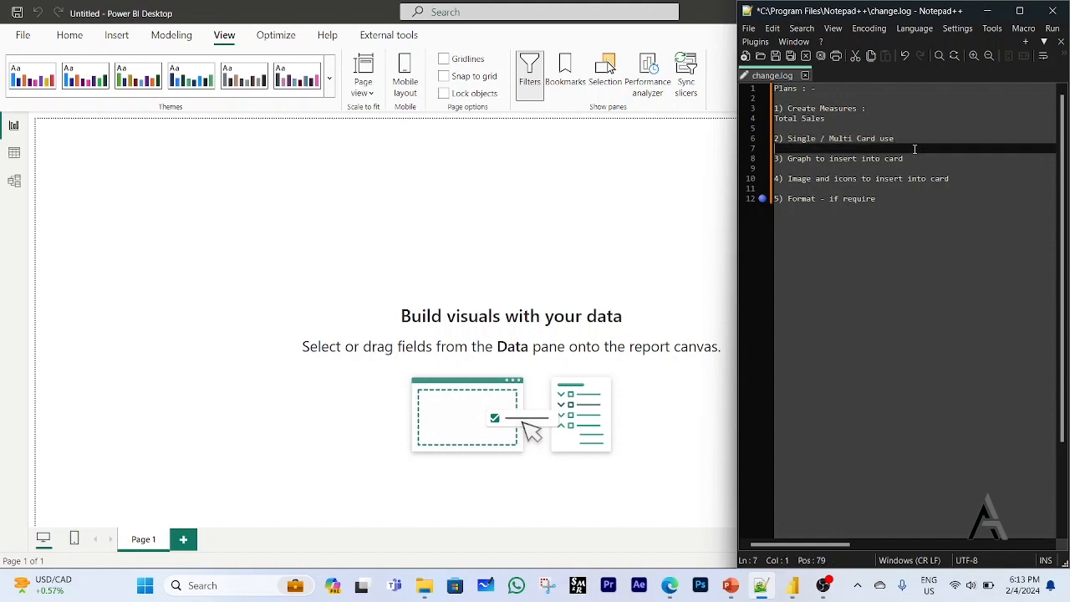
pyautogui.moveTo(914, 158); pyautogui.dragTo(769, 164)
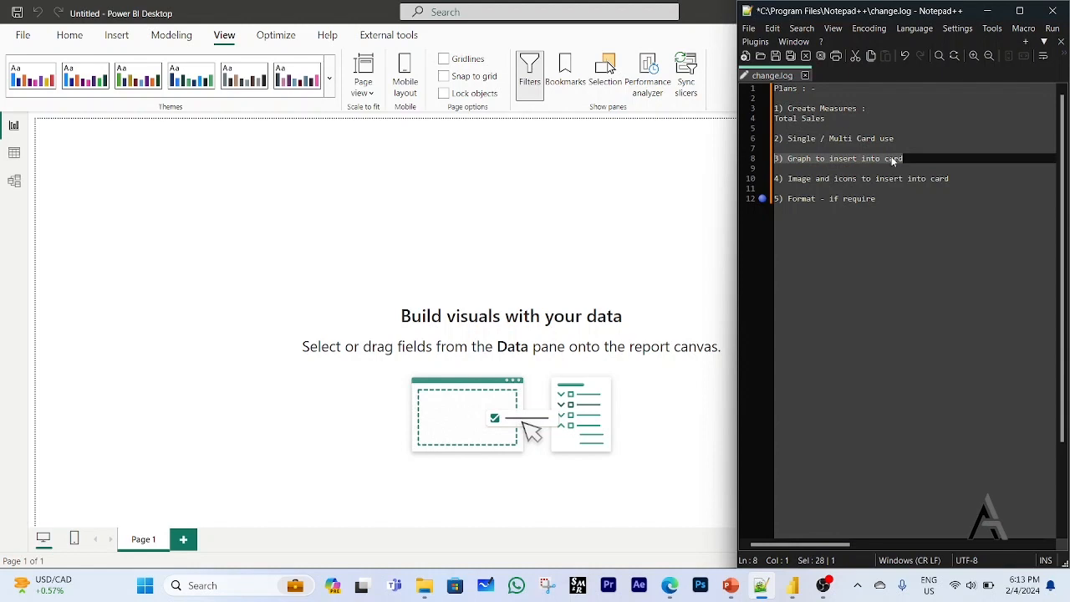
pyautogui.click(820, 158)
pyautogui.click(785, 158)
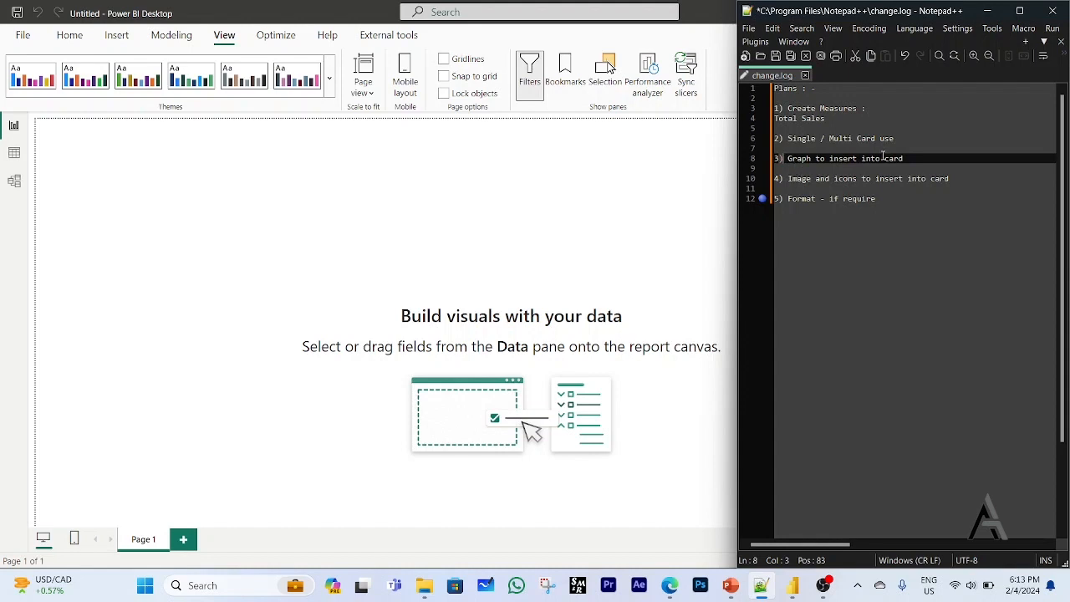
pyautogui.click(787, 179)
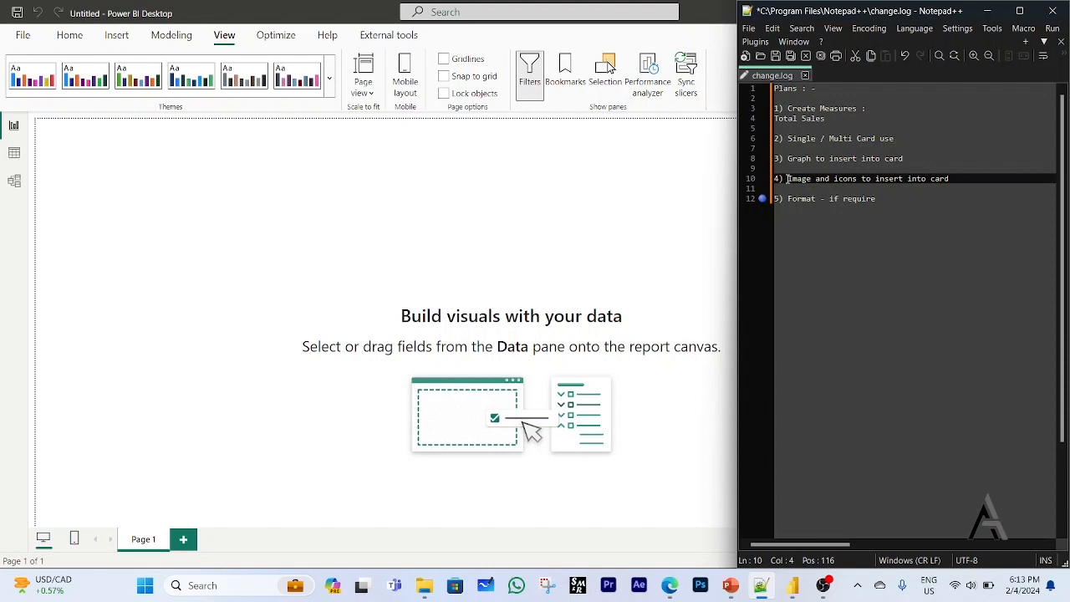
pyautogui.moveTo(787, 179); pyautogui.dragTo(950, 179)
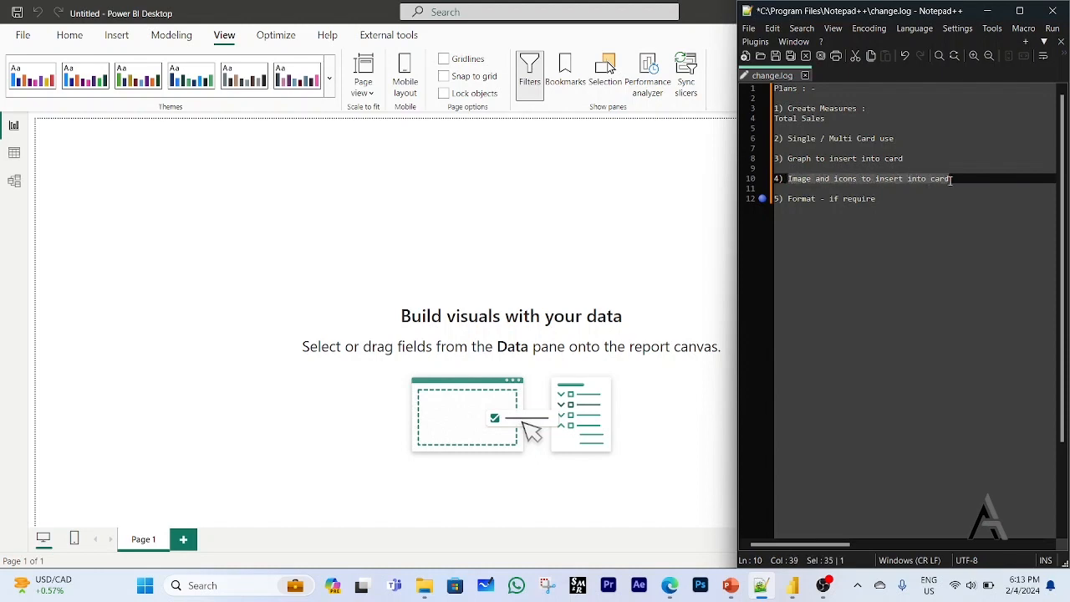
pyautogui.click(878, 200)
pyautogui.keyDown('shift'); pyautogui.click(784, 199); pyautogui.keyUp('shift')
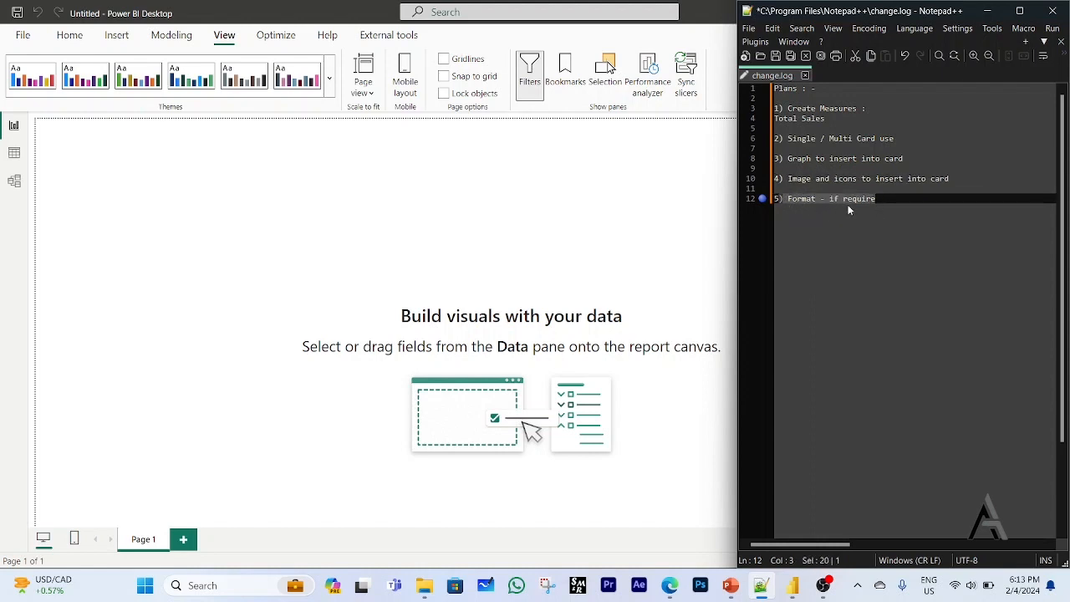
pyautogui.click(885, 197)
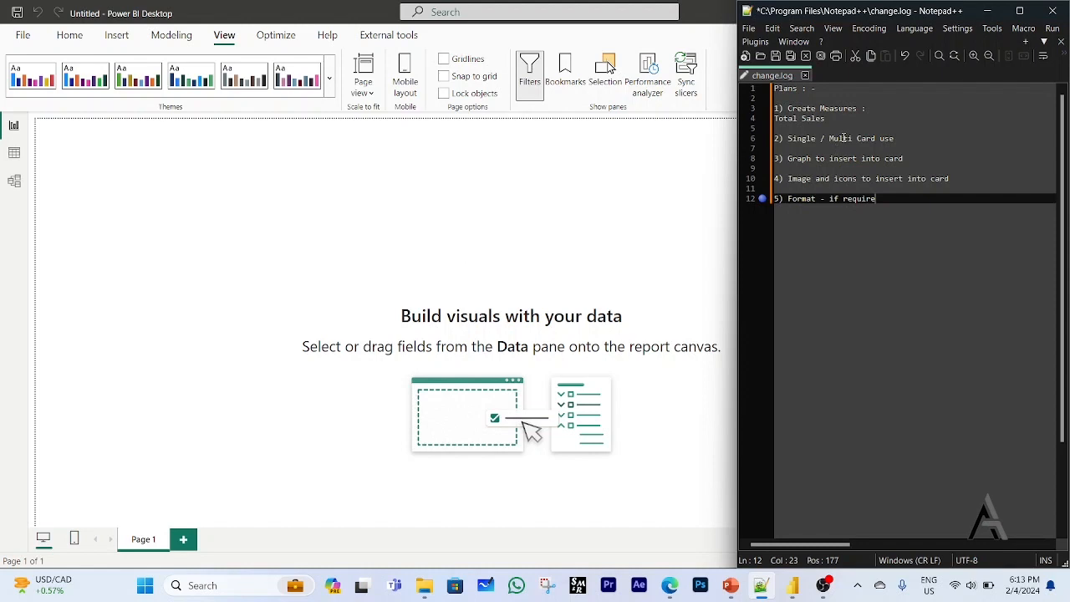
# Switch back to Power BI Desktop and expand the financials table to examine its available fields.
pyautogui.click(583, 201)
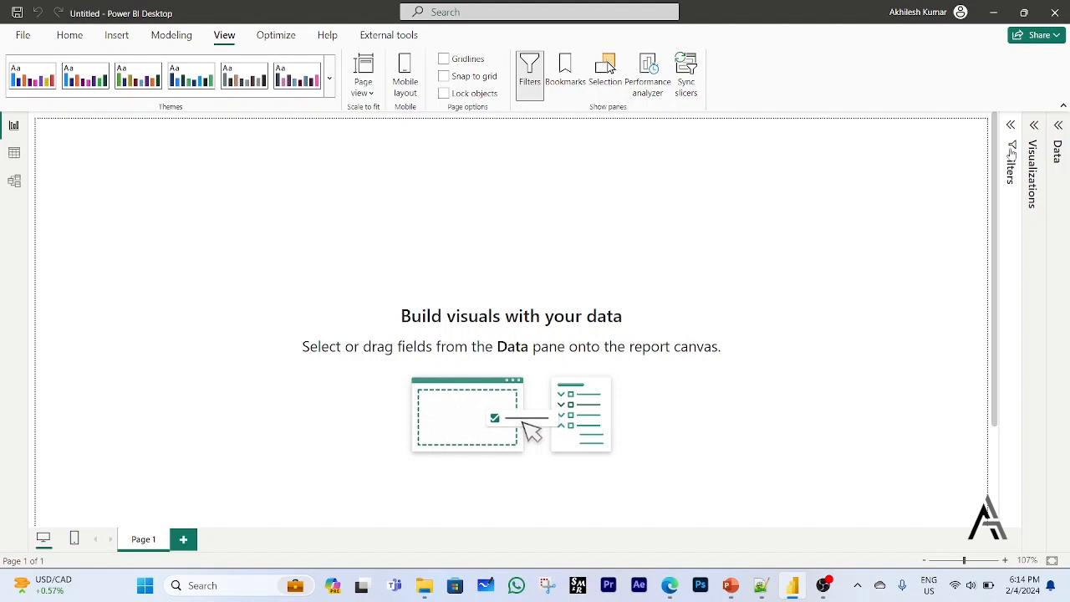
pyautogui.click(1056, 132)
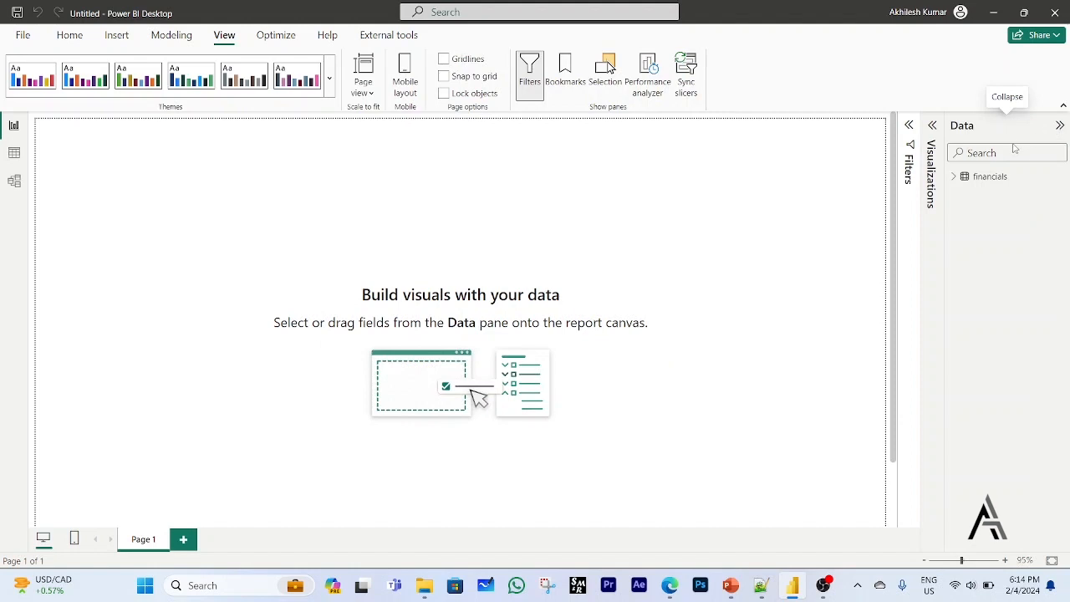
pyautogui.click(954, 178)
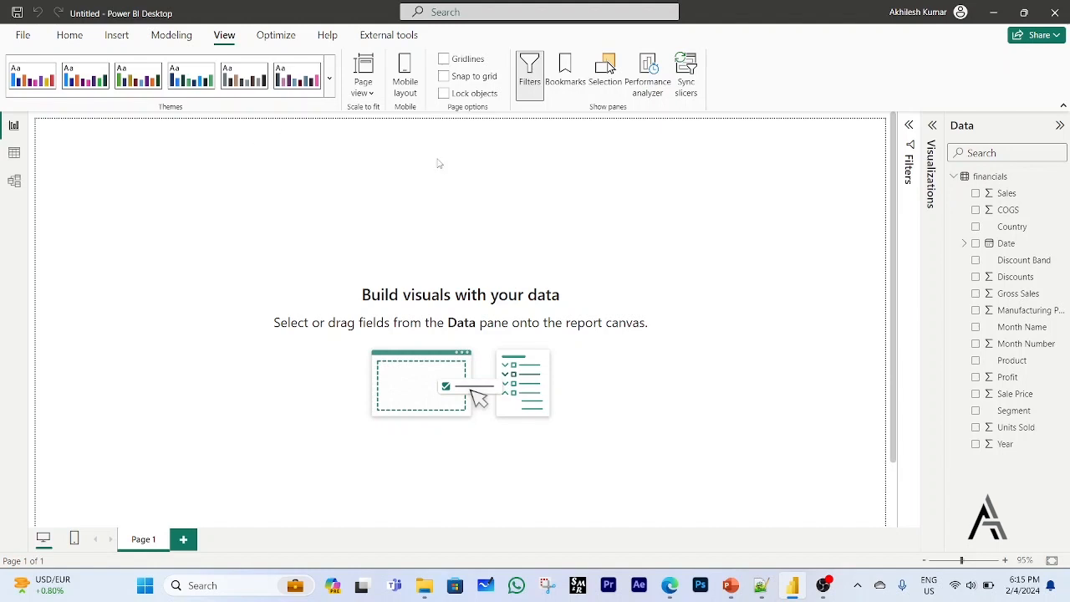
# Create a blank table by entering data manually, name it _Measure, and load it into the model.
pyautogui.click(73, 39)
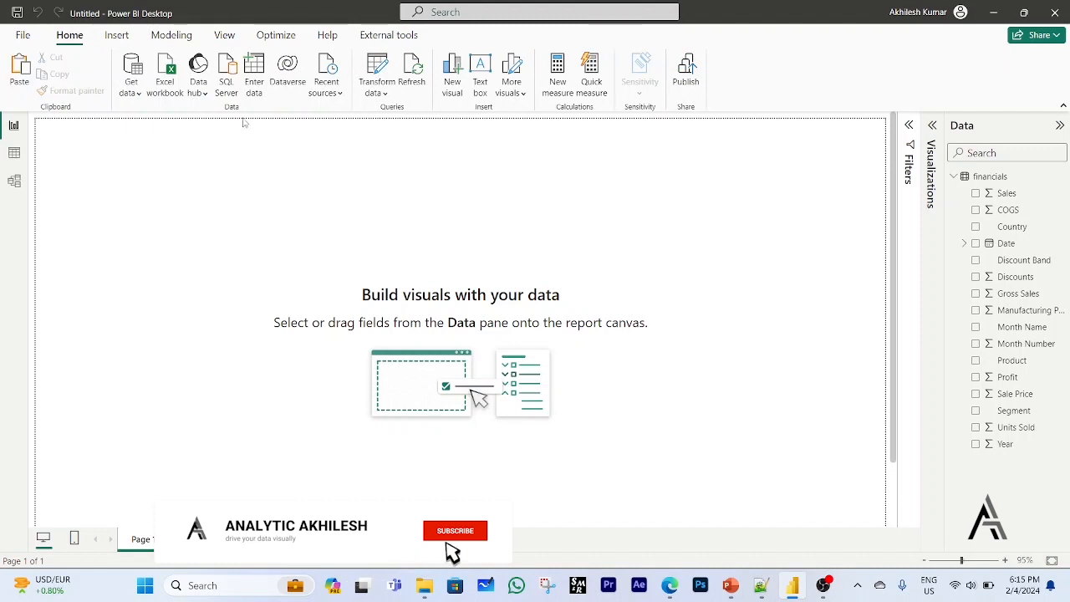
pyautogui.click(255, 73)
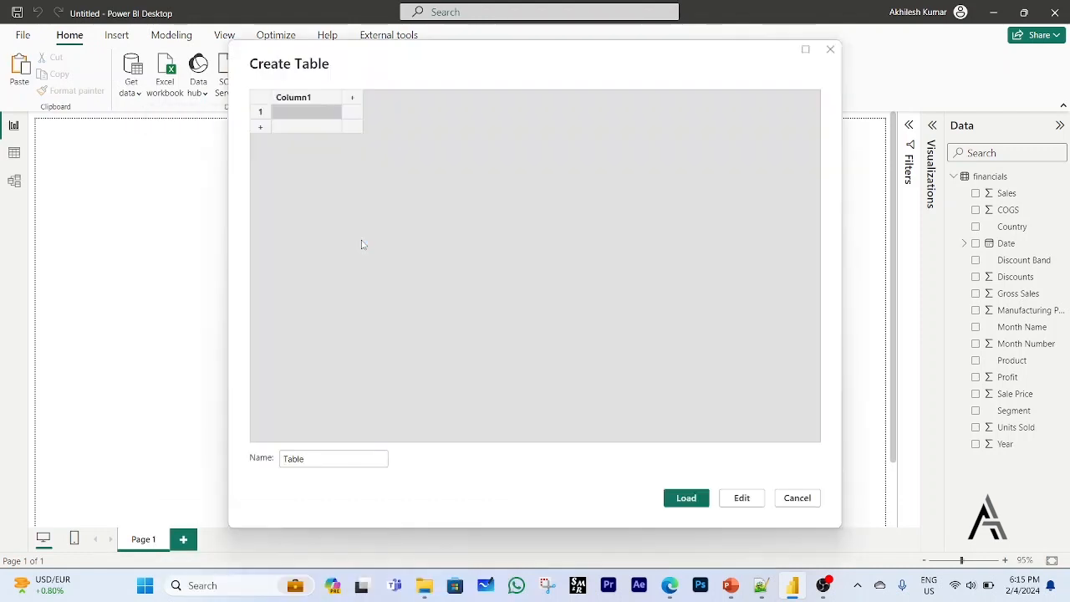
pyautogui.click(344, 456)
pyautogui.moveTo(301, 457); pyautogui.dragTo(284, 458)
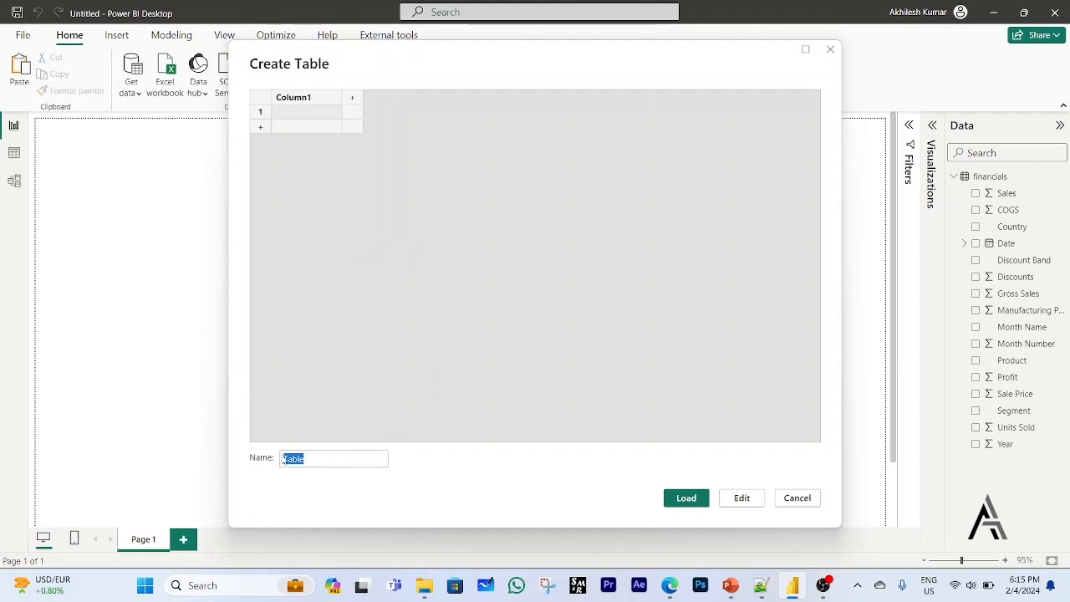
pyautogui.press('BackSpace')
pyautogui.write('Measure')
pyautogui.click(688, 503)
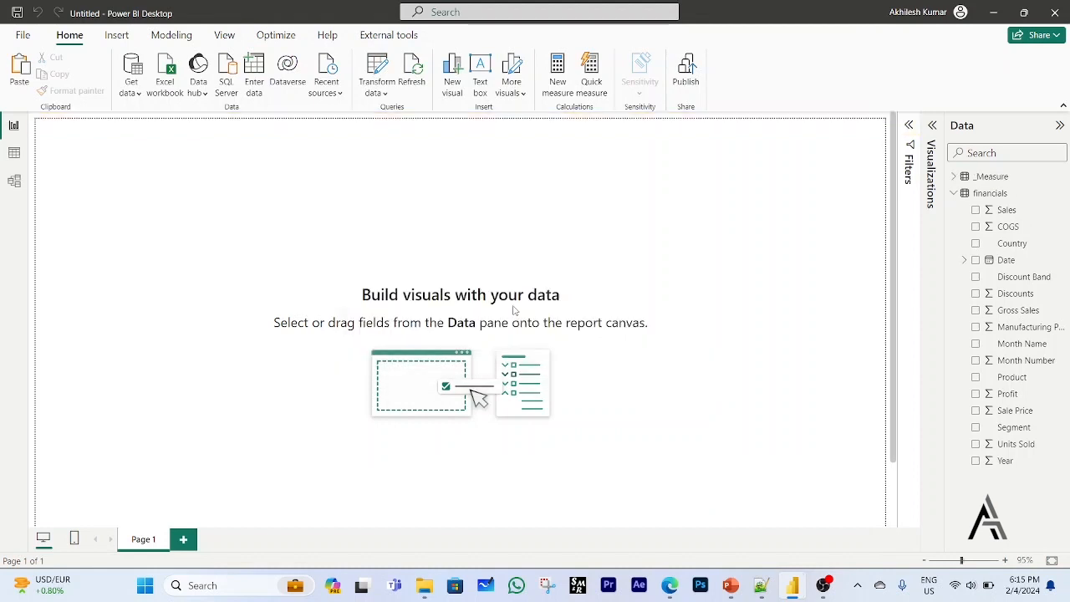
# Expand the _Measure table and add a new measure to it.
pyautogui.click(955, 177)
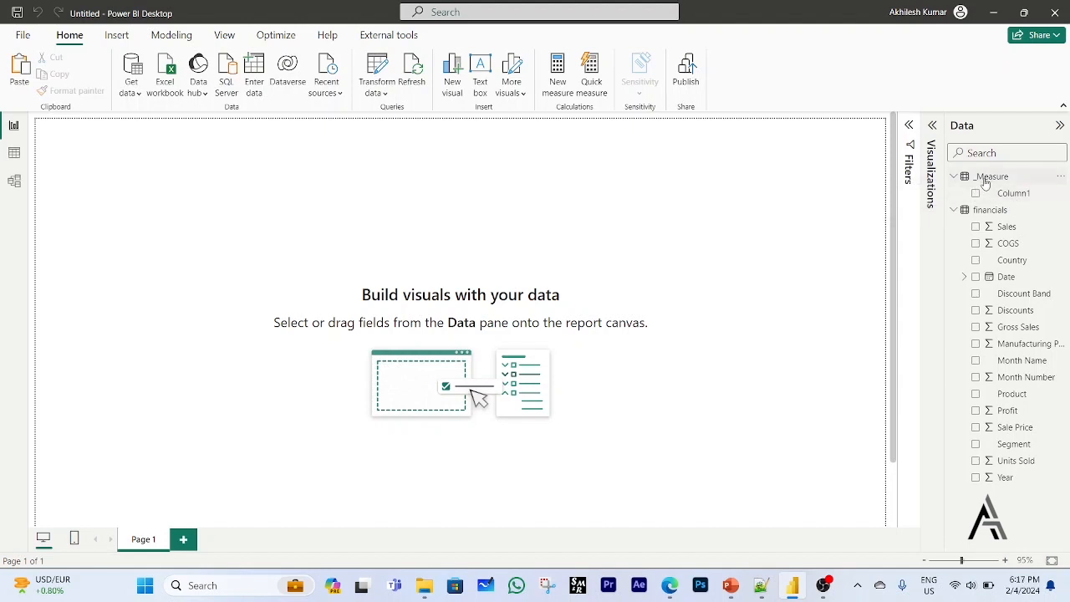
pyautogui.moveTo(986, 183)
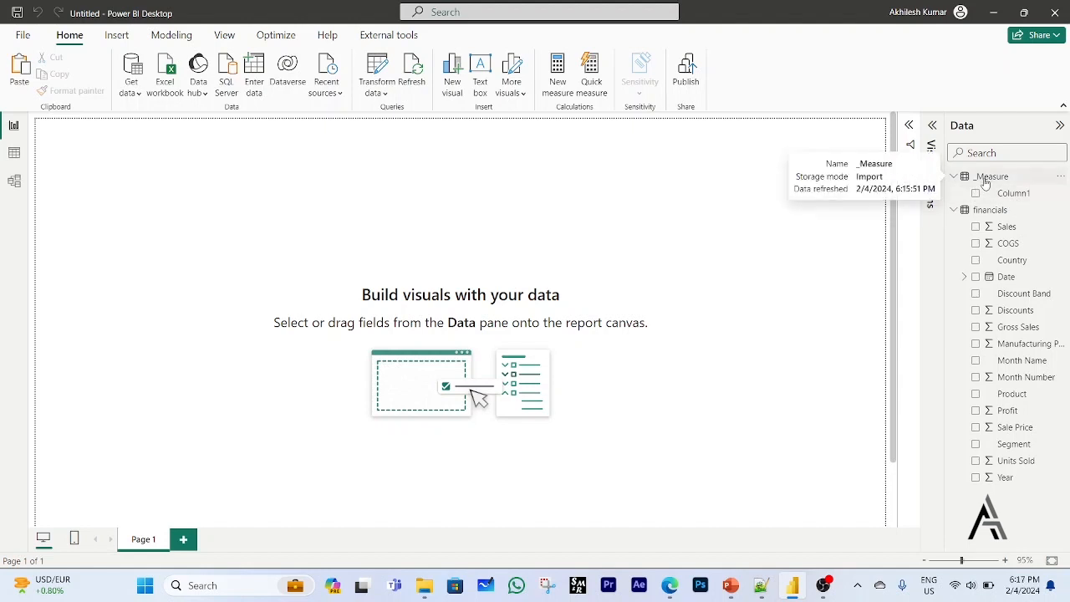
pyautogui.click(986, 182)
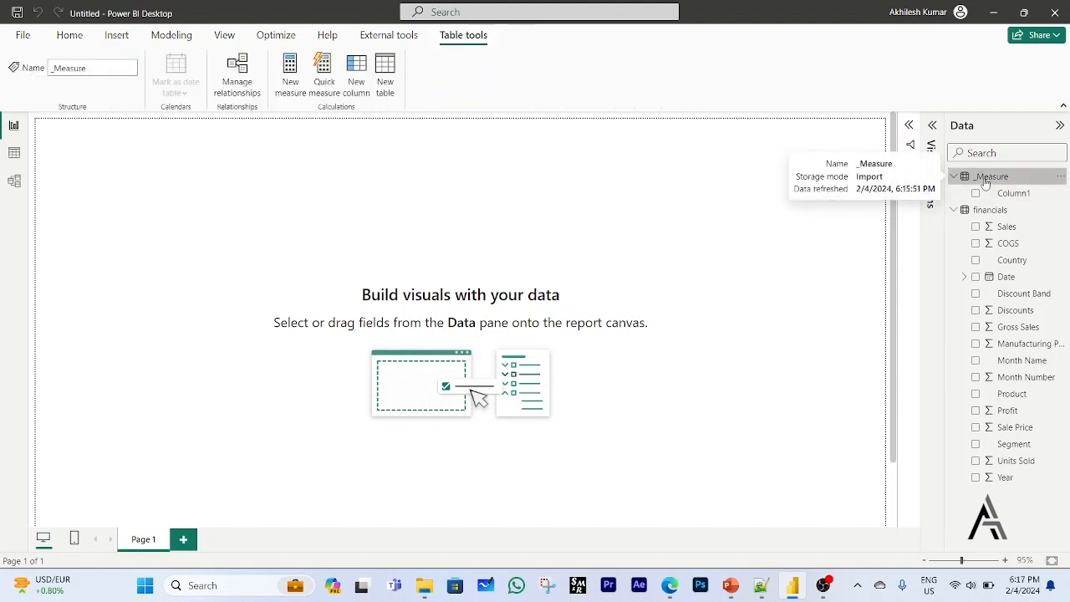
pyautogui.rightClick(986, 183)
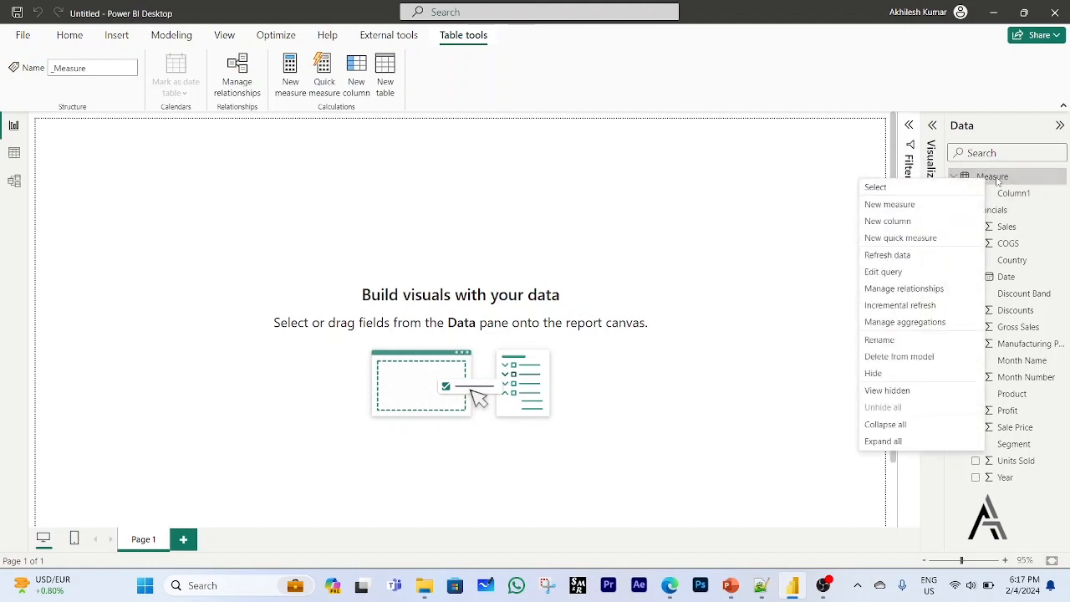
pyautogui.click(997, 182)
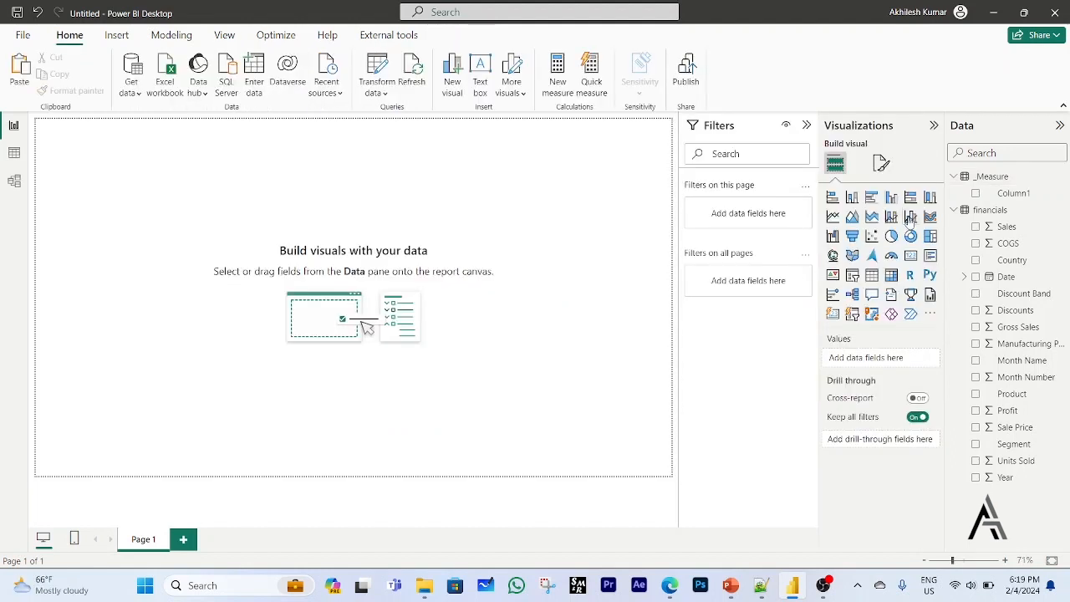
pyautogui.click(964, 179)
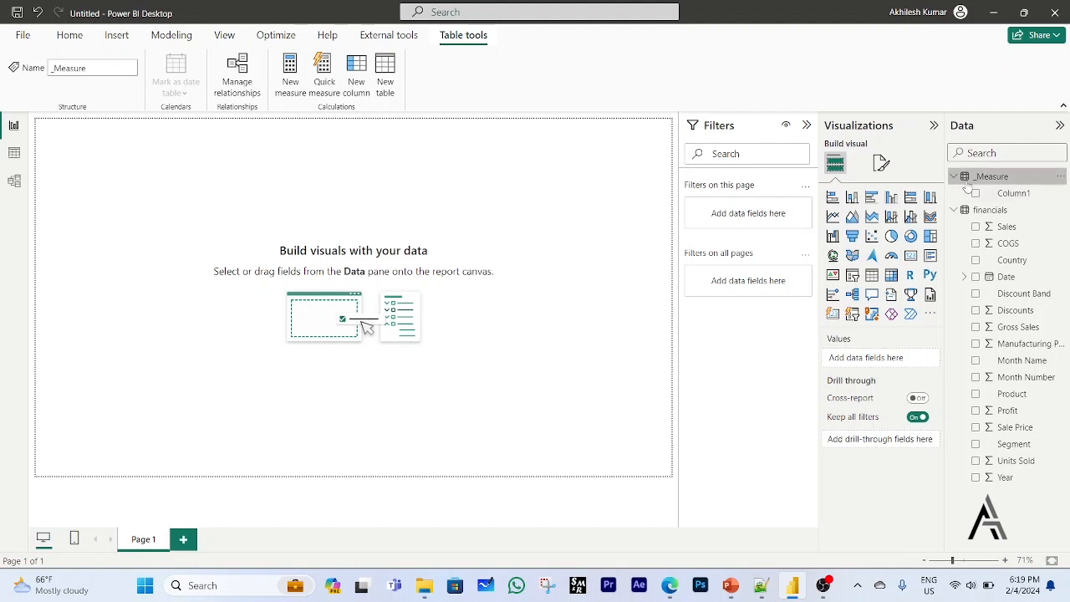
pyautogui.rightClick(966, 178)
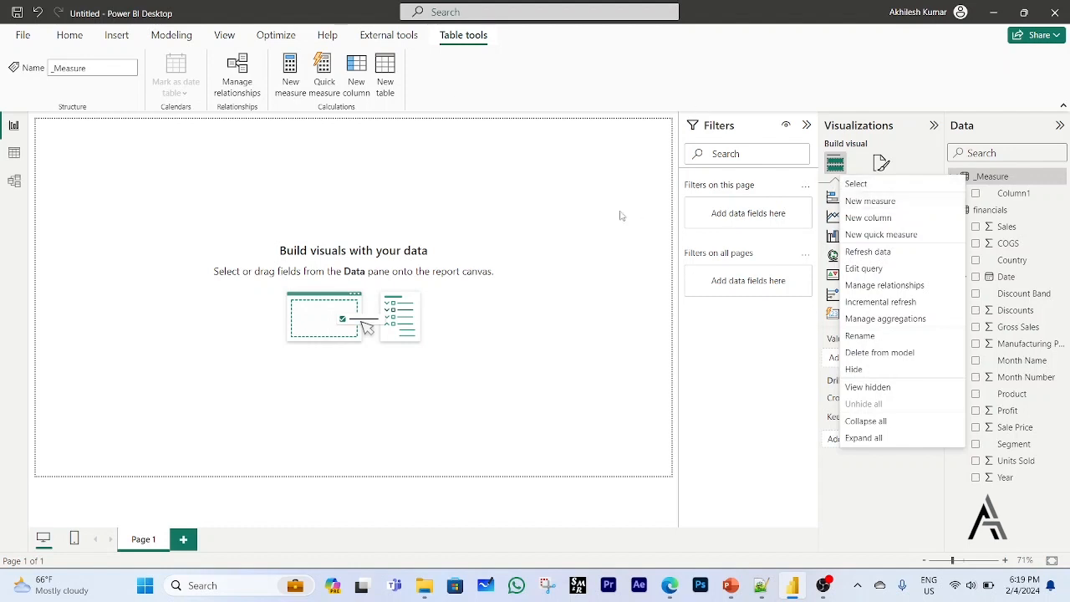
pyautogui.click(882, 209)
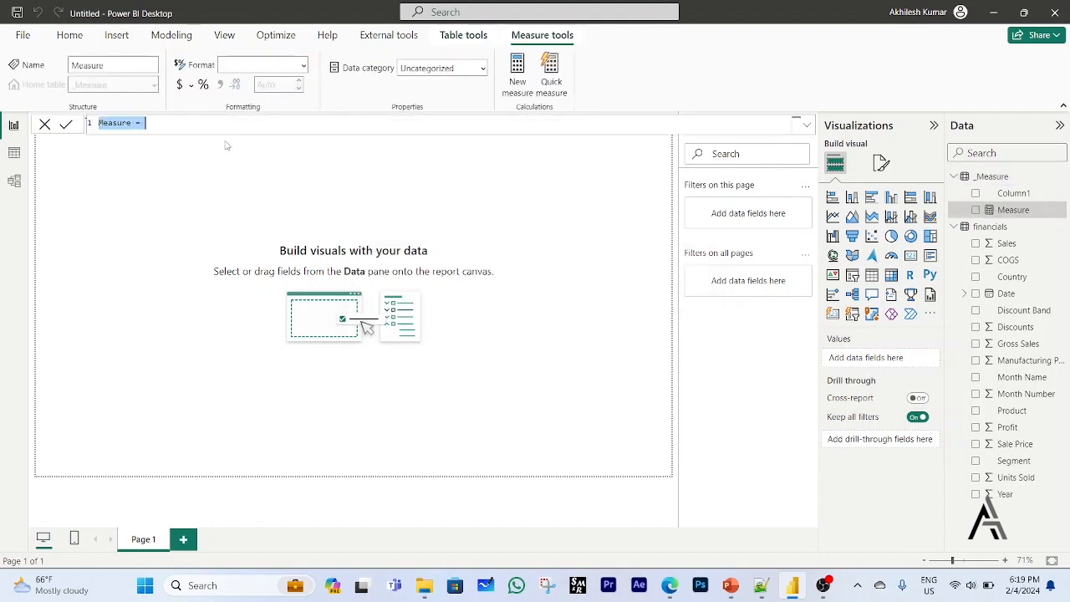
# Name the measure TotalSales and begin its formula with SUMX over the financials table.
pyautogui.write('TotalSa')
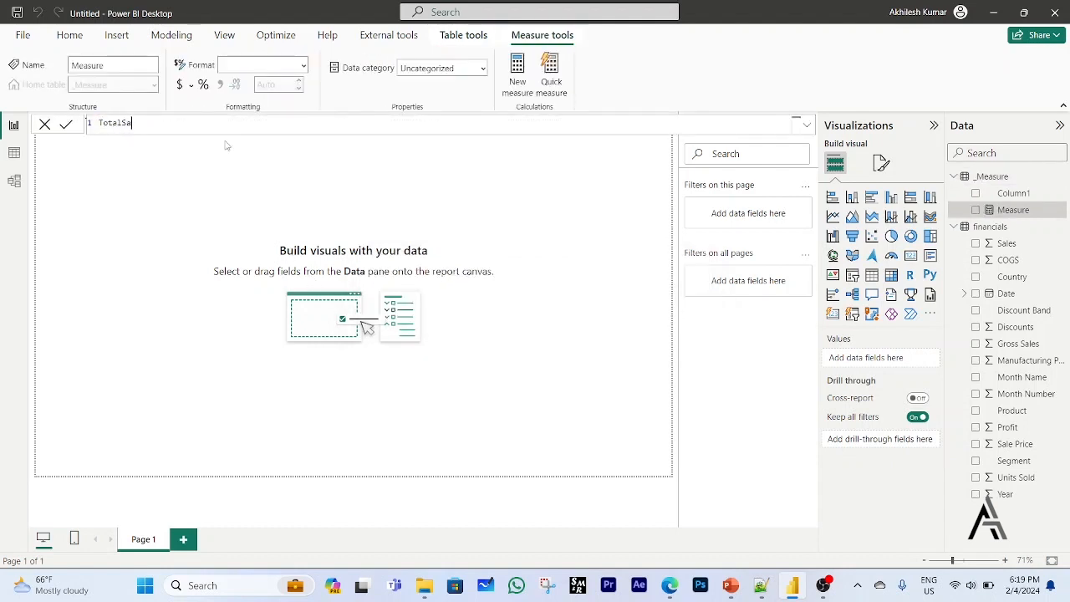
pyautogui.write('les = sumx')
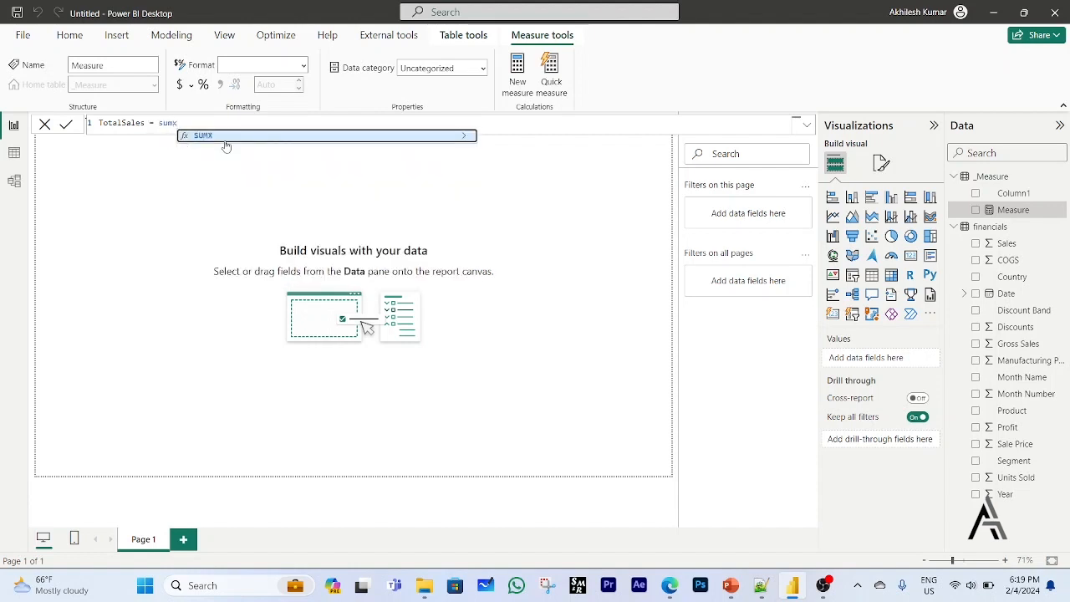
pyautogui.press('Tab')
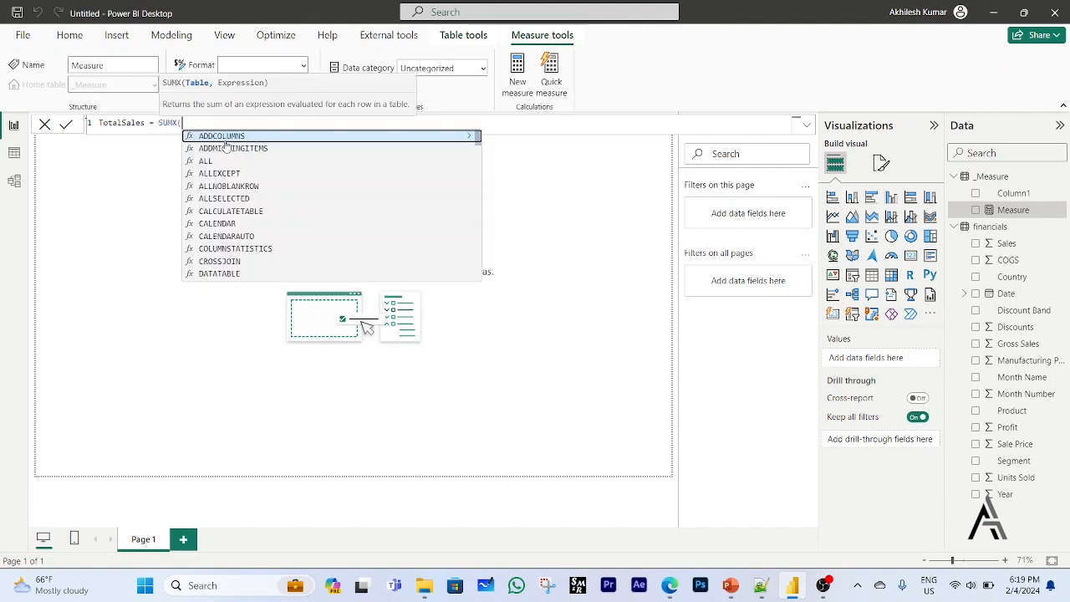
pyautogui.write('fin')
pyautogui.press('Tab')
pyautogui.write(',')
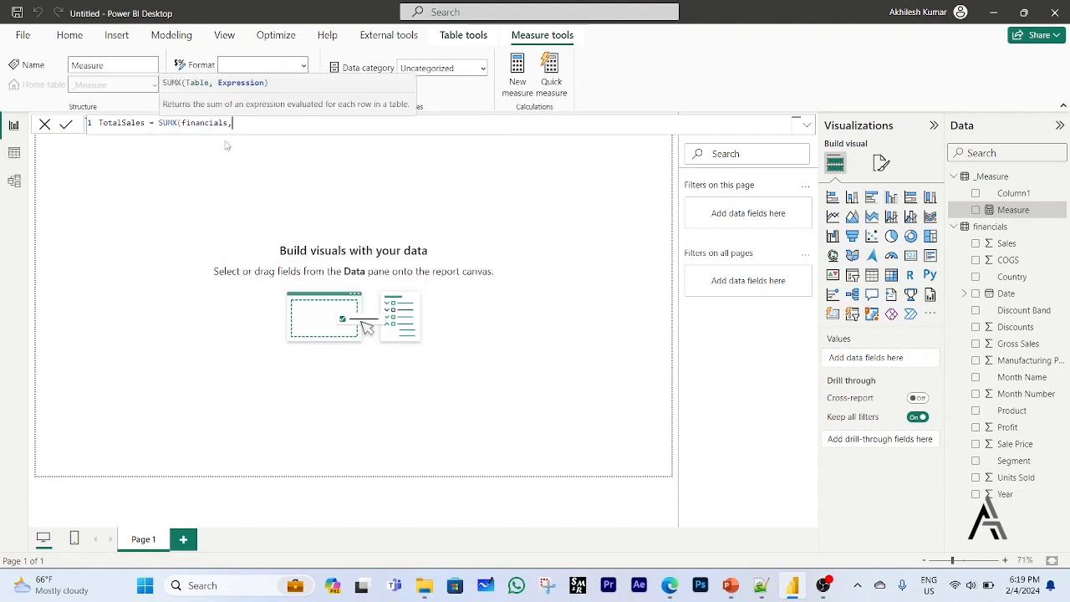
pyautogui.write('fina')
# Complete the TotalSales formula by multiplying financials[Sale Price] by financials[Units Sold] inside SUMX, and commit the measure.
pyautogui.press('Down')
pyautogui.press('Down')
pyautogui.press('Down')
pyautogui.press('Down')
pyautogui.press('Down')
pyautogui.press('Down')
pyautogui.press('Down')
pyautogui.press('Down')
pyautogui.press('Down')
pyautogui.press('Down')
pyautogui.press('Down')
pyautogui.press('Down')
pyautogui.press('Down')
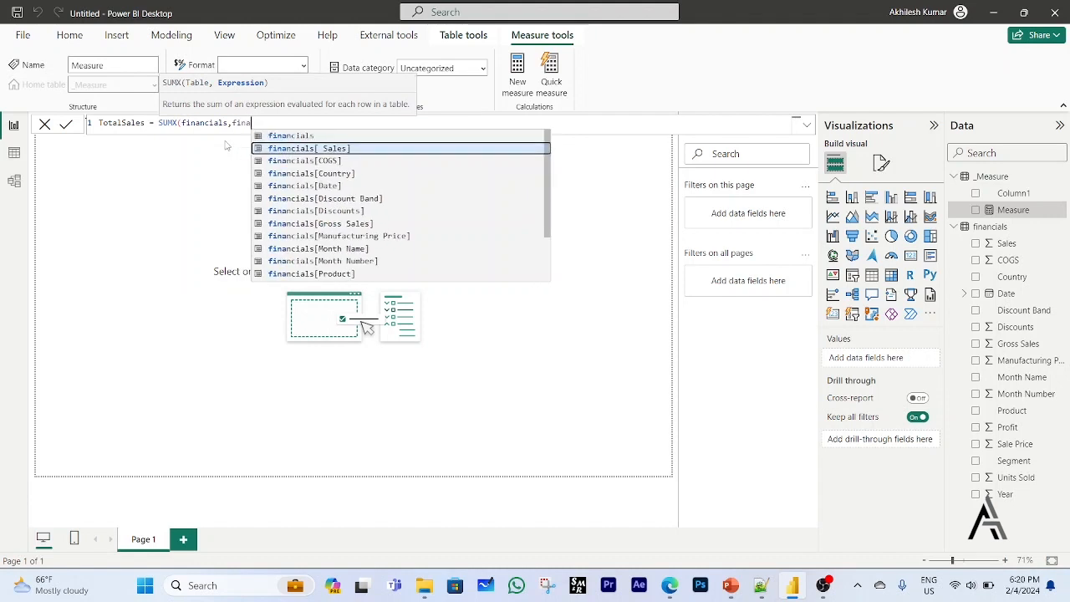
pyautogui.press('Tab')
pyautogui.write('*fina')
pyautogui.press('Down')
pyautogui.press('Down')
pyautogui.press('Down')
pyautogui.press('Down')
pyautogui.press('Down')
pyautogui.press('Down')
pyautogui.press('Down')
pyautogui.press('Down')
pyautogui.press('Down')
pyautogui.press('Down')
pyautogui.press('Down')
pyautogui.press('Down')
pyautogui.press('Down')
pyautogui.press('Down')
pyautogui.press('Down')
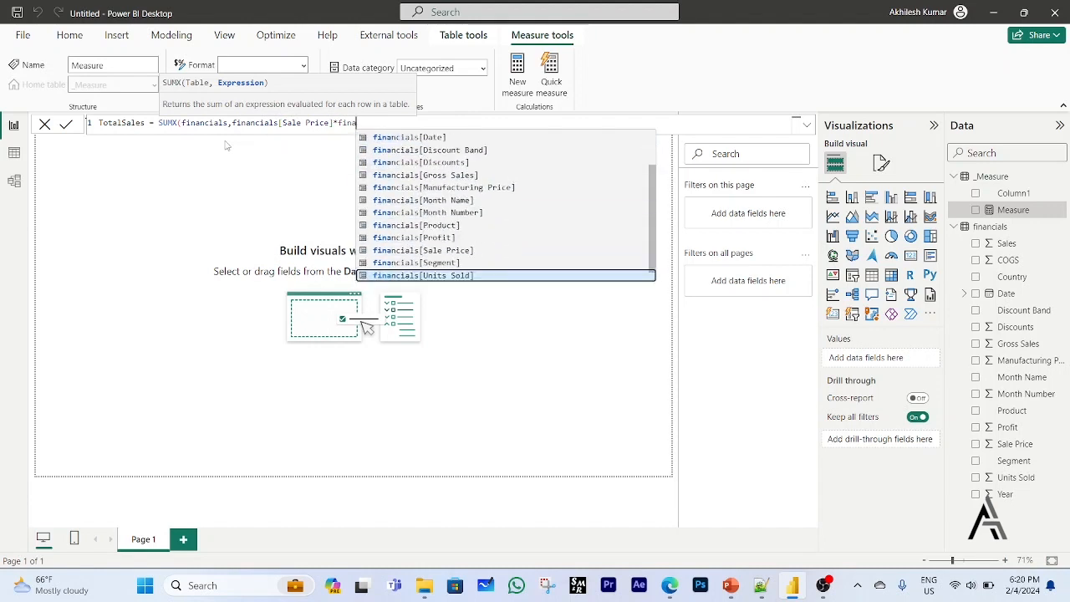
pyautogui.press('Tab')
pyautogui.write(')')
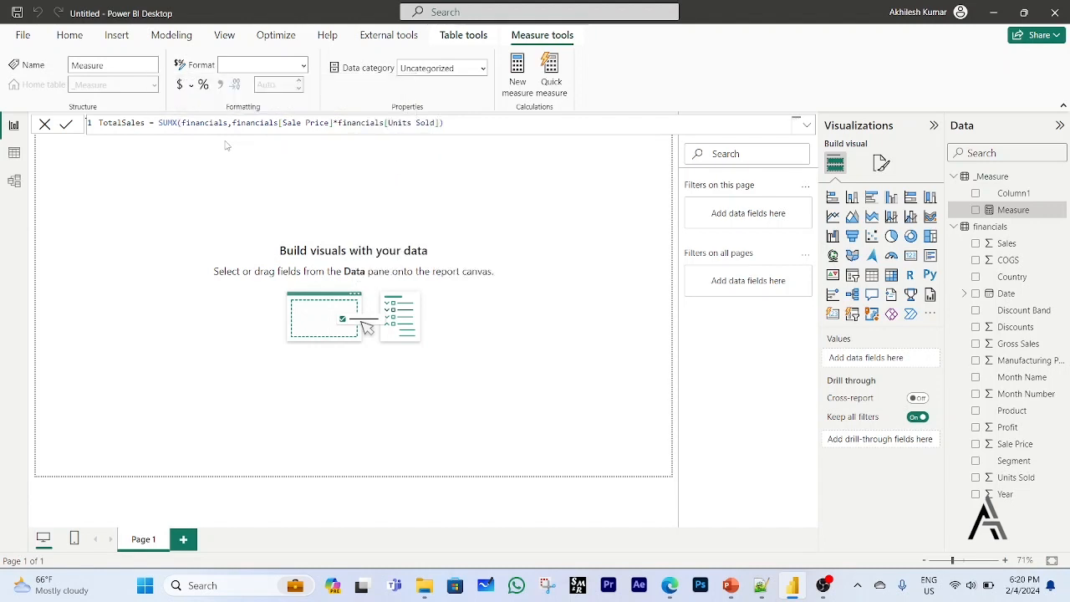
pyautogui.press('Return')
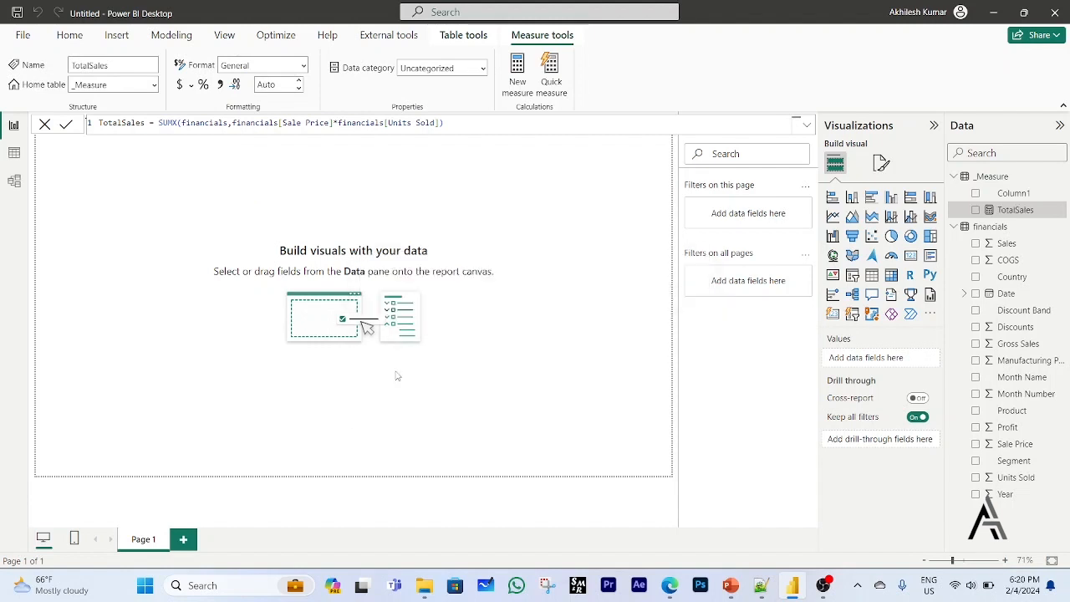
# Add a Card visual showing the TotalSales measure, made shorter and placed just right of the canvas centre.
pyautogui.click(398, 224)
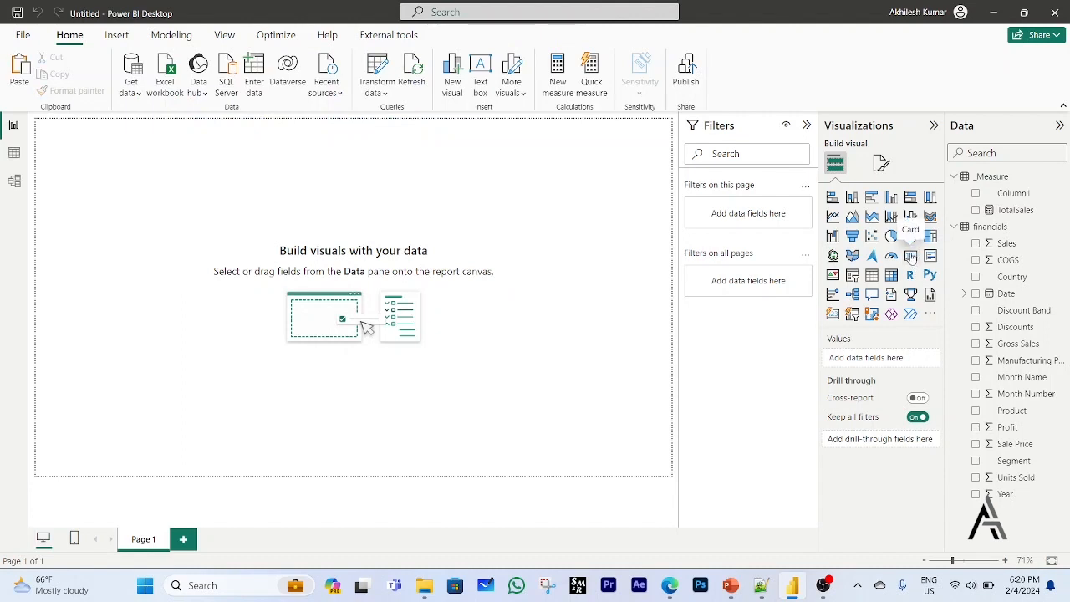
pyautogui.click(910, 256)
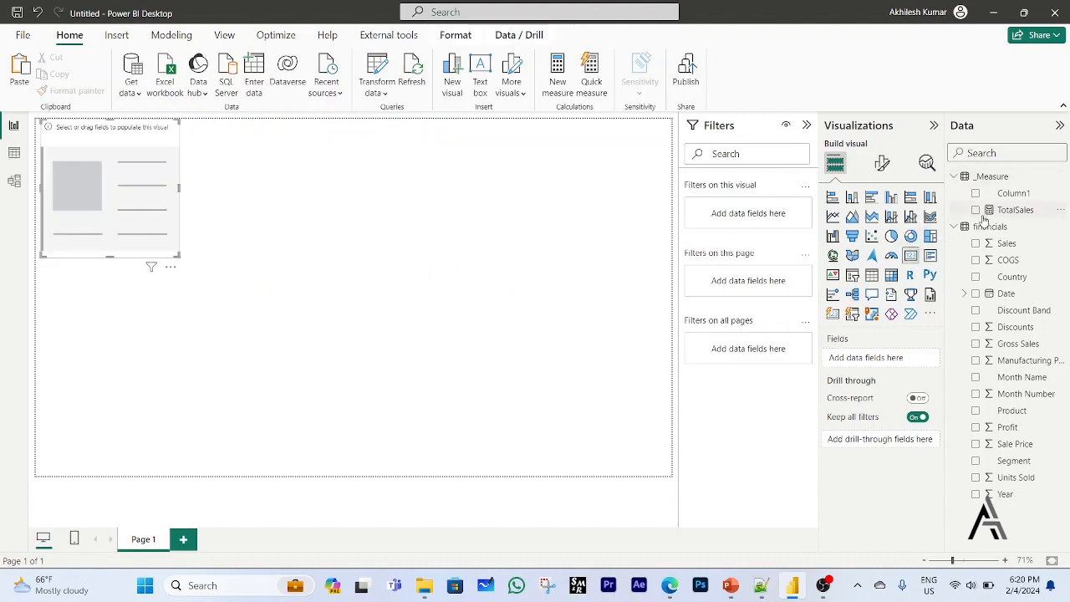
pyautogui.click(1013, 210)
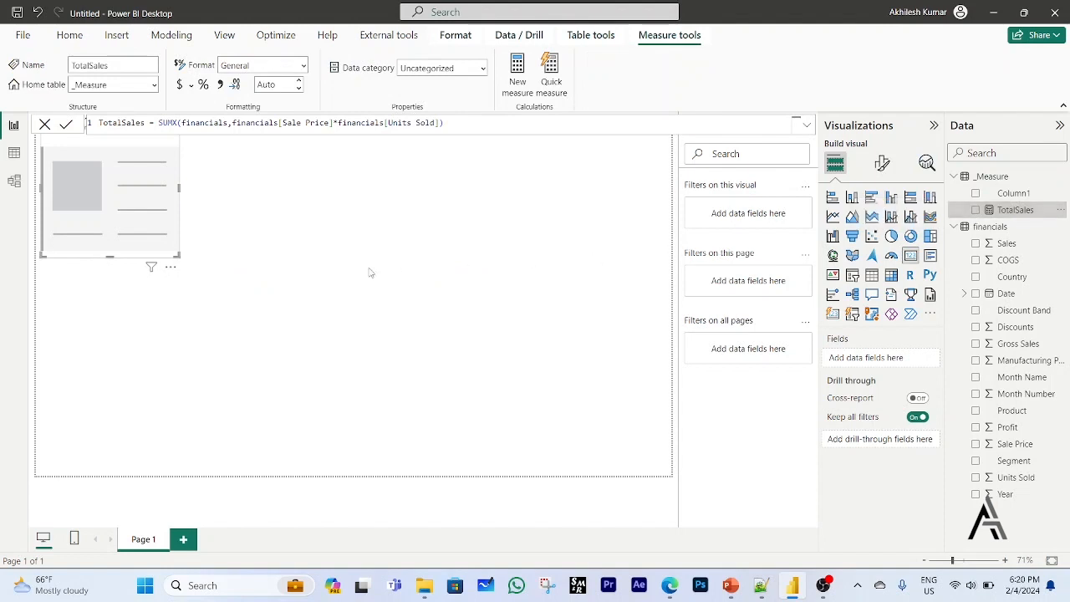
pyautogui.click(974, 209)
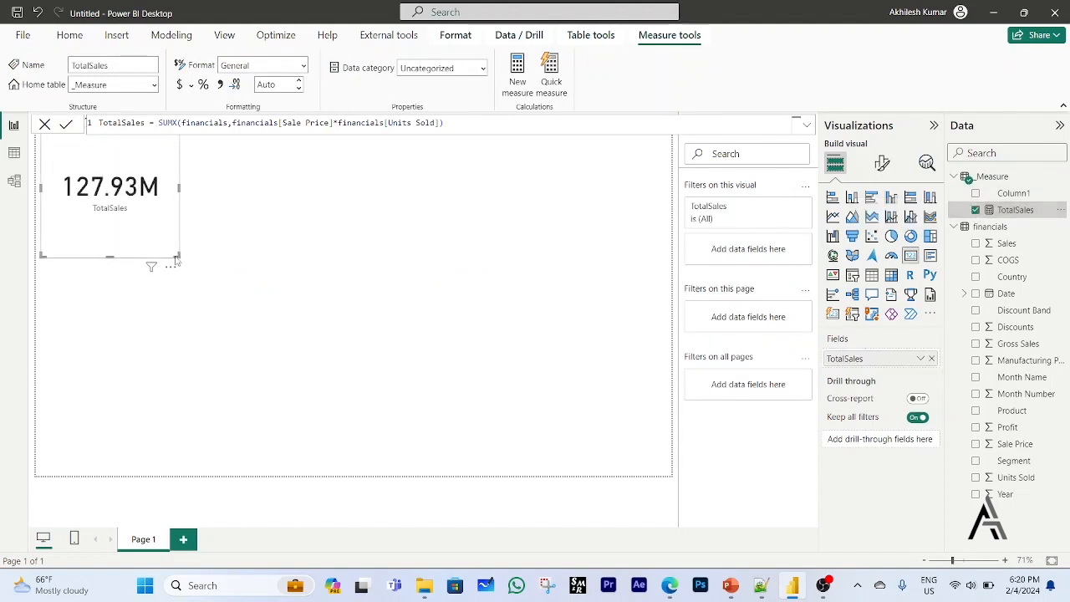
pyautogui.moveTo(176, 259); pyautogui.dragTo(518, 343)
pyautogui.click(472, 429)
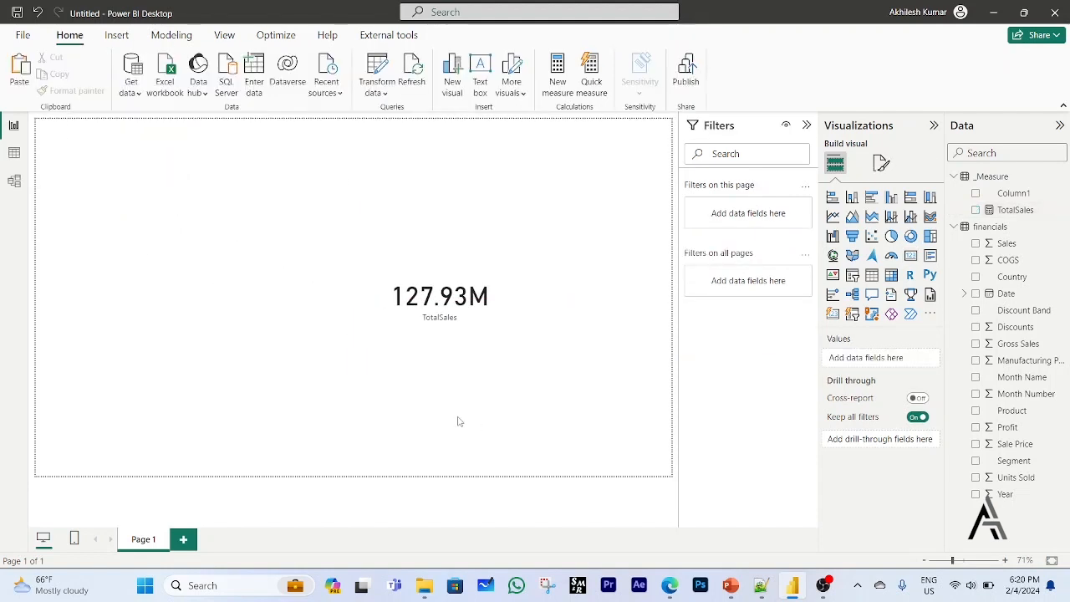
# Check the single / multi card item of the plan in Notepad++ and return to the card in Power BI Desktop.
pyautogui.click(501, 324)
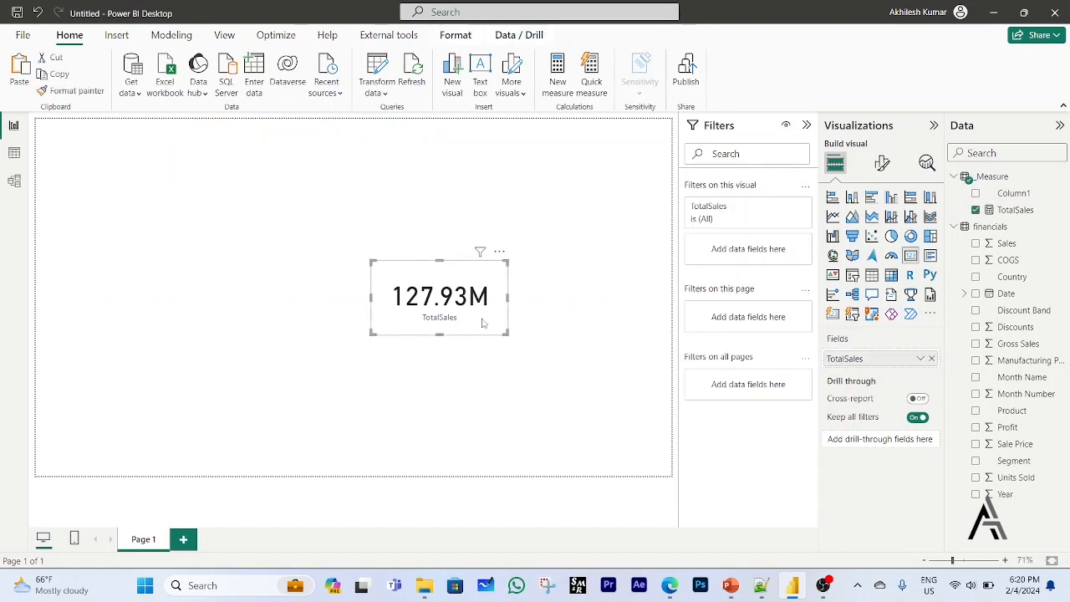
pyautogui.click(762, 587)
pyautogui.click(814, 139)
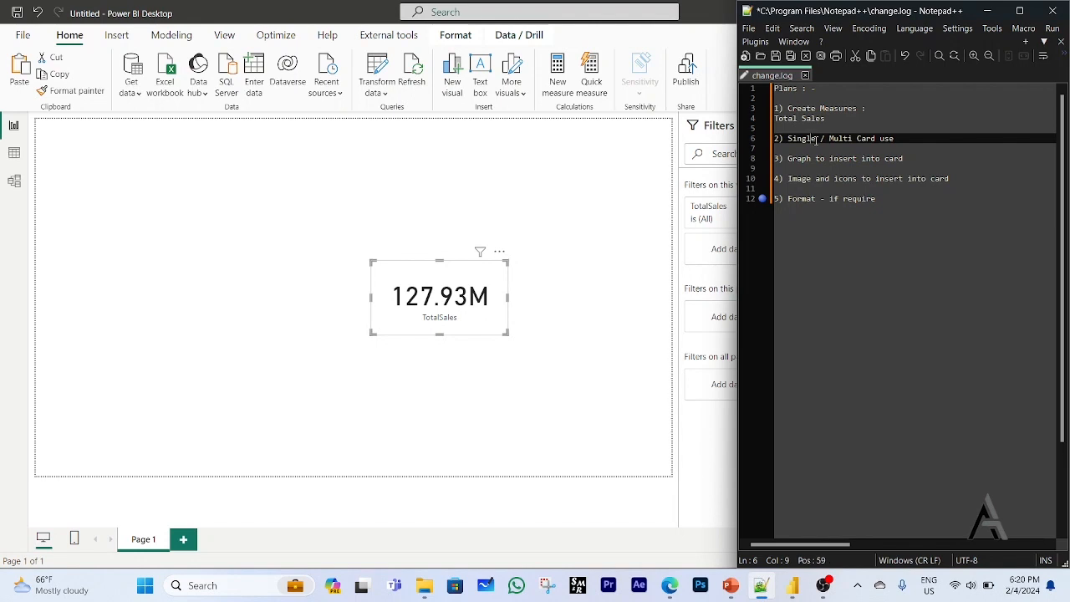
pyautogui.click(631, 359)
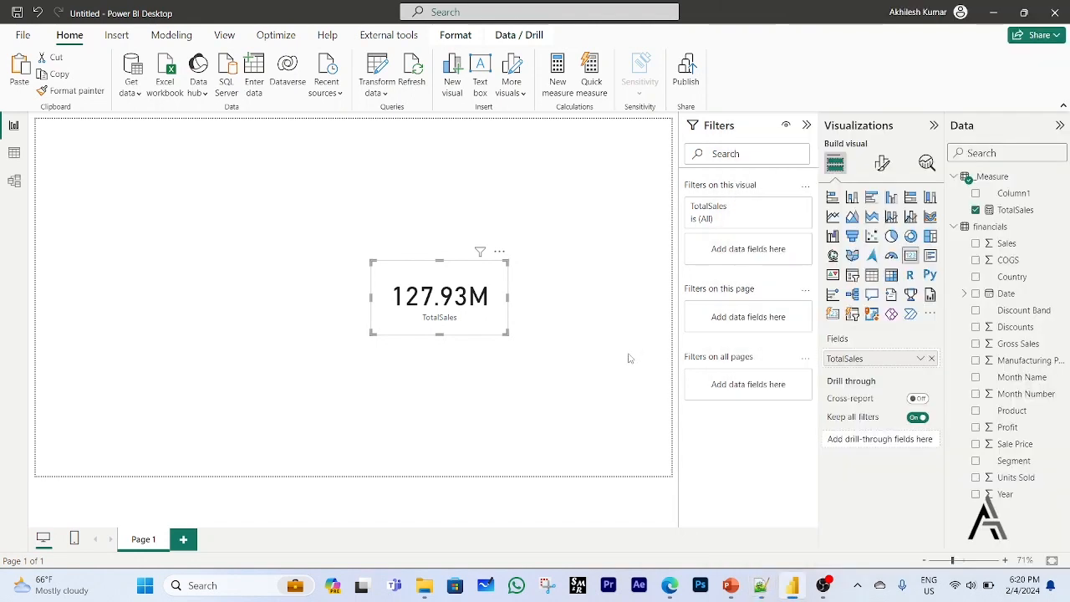
pyautogui.click(490, 331)
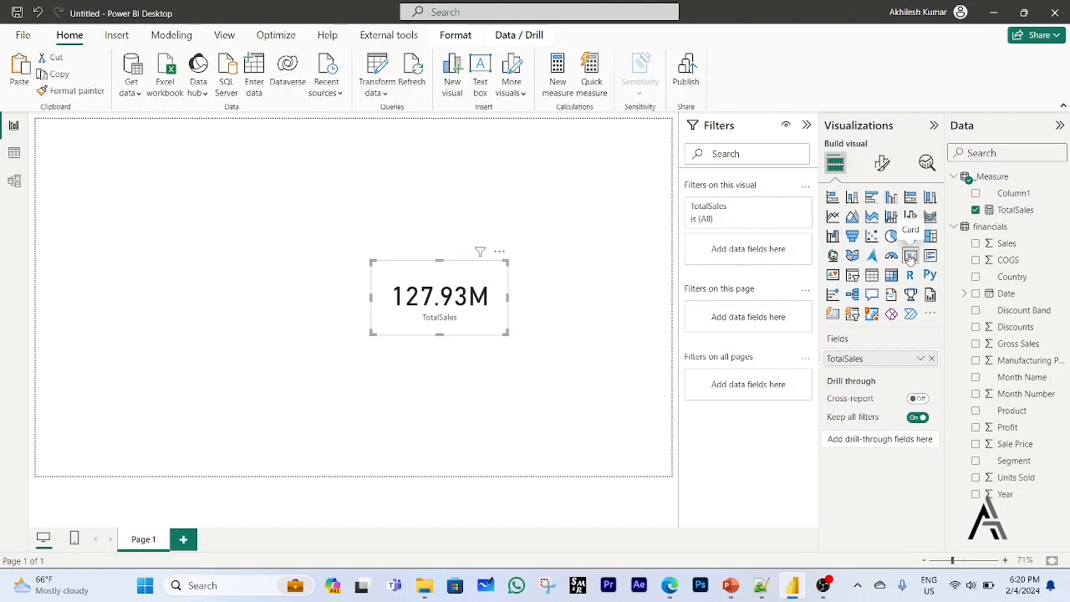
# Move the TotalSales card up and to the left, near the upper middle of the canvas.
pyautogui.click(833, 314)
pyautogui.click(440, 351)
pyautogui.moveTo(416, 311); pyautogui.dragTo(417, 276)
pyautogui.click(475, 326)
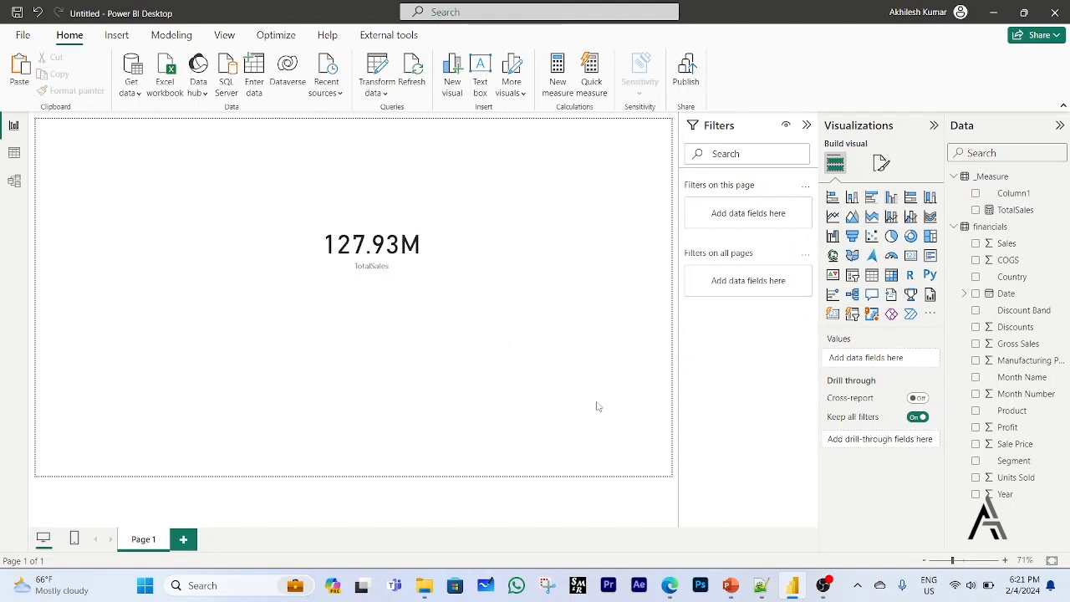
# Review the plan items on Total Sales, card use and images in Notepad++, returning to the TotalSales card in Power BI Desktop.
pyautogui.click(761, 586)
pyautogui.click(833, 119)
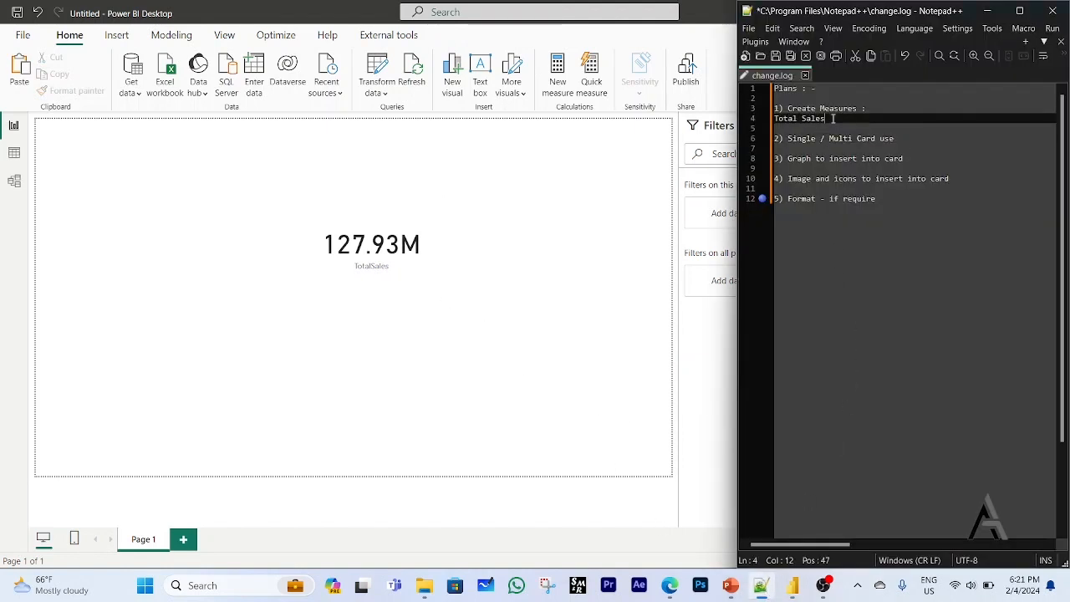
pyautogui.click(822, 138)
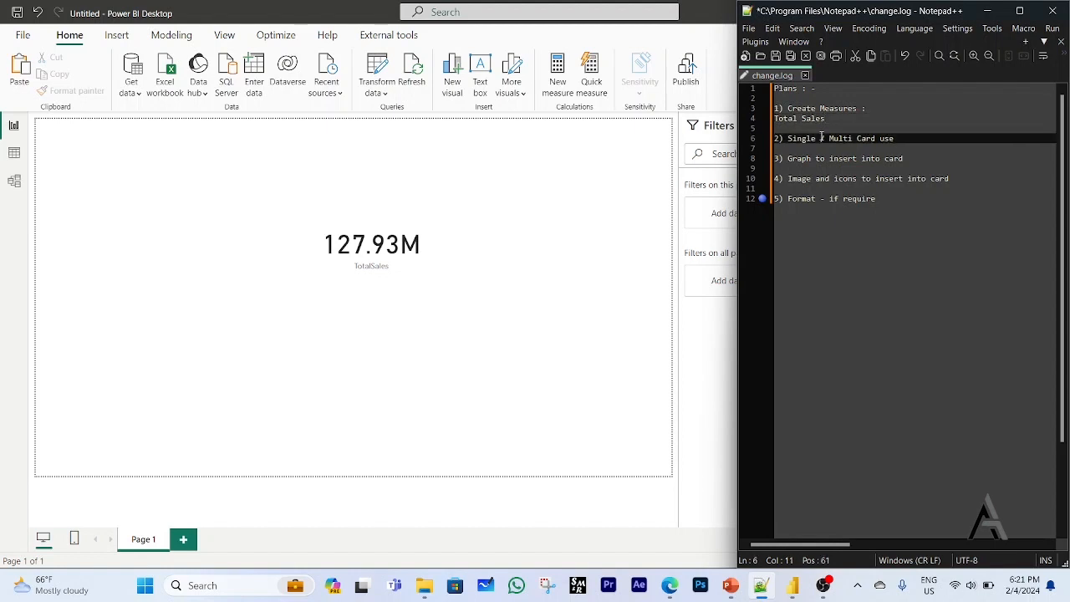
pyautogui.click(606, 259)
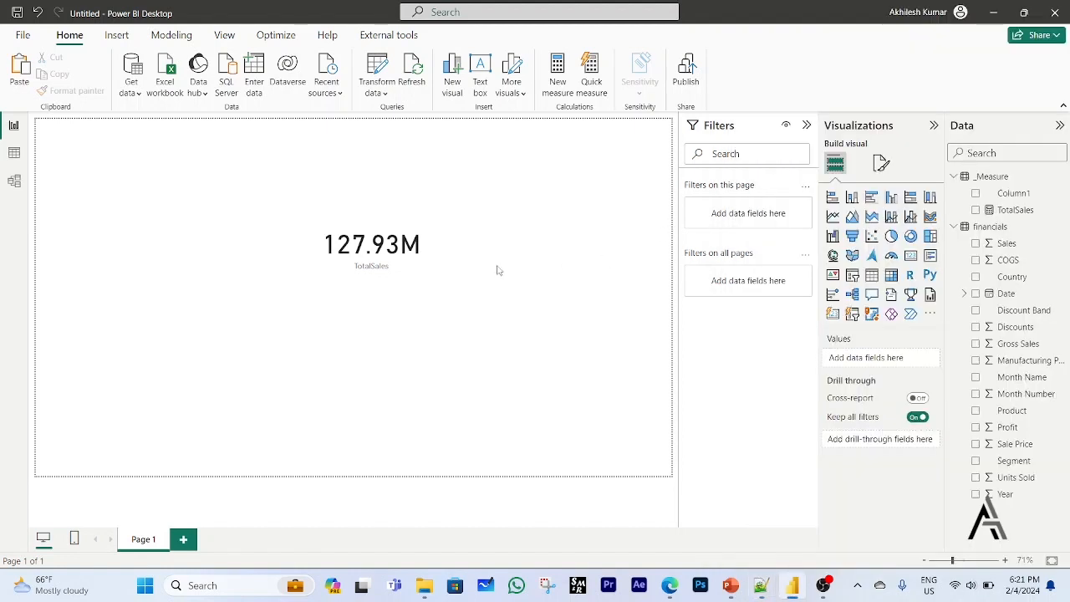
pyautogui.click(422, 275)
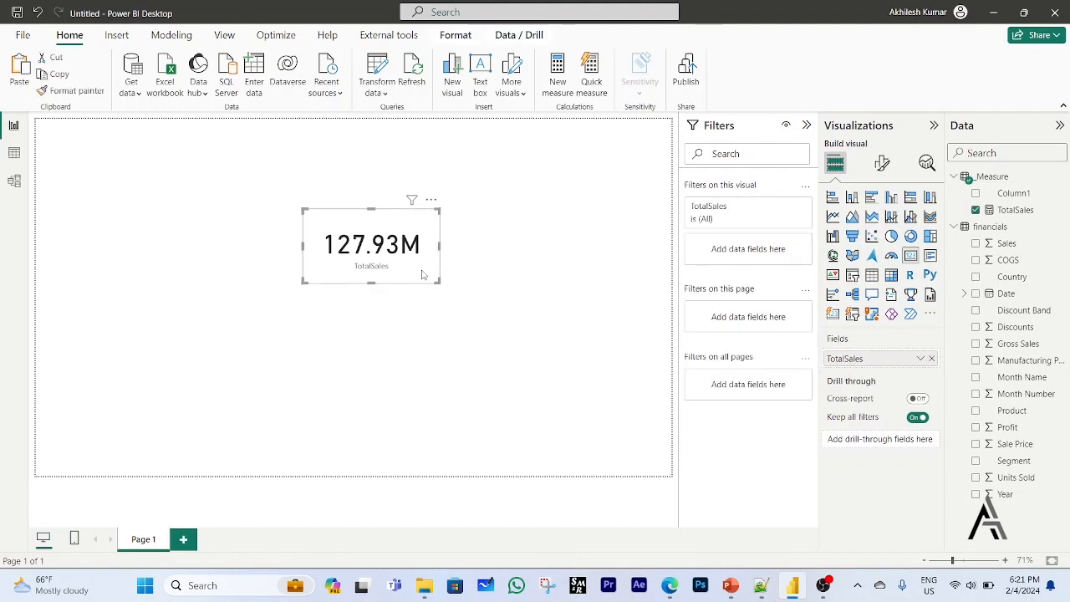
pyautogui.click(759, 588)
pyautogui.click(806, 189)
pyautogui.click(554, 288)
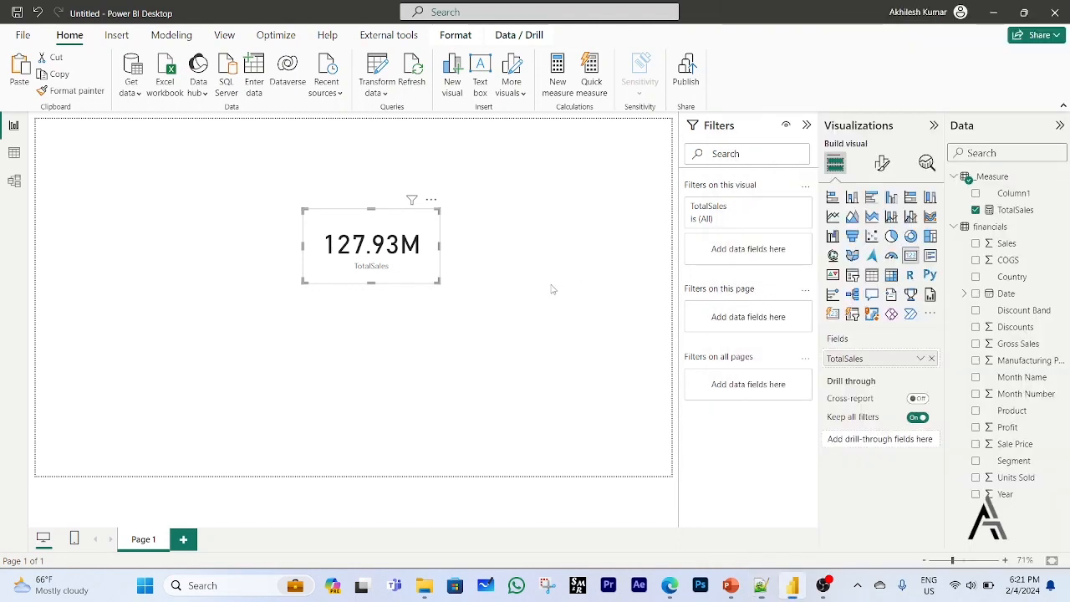
pyautogui.click(424, 282)
# Insert the Picture1 image from the Desktop folder and align it level with the TotalSales card, on its left side.
pyautogui.click(116, 35)
pyautogui.click(517, 74)
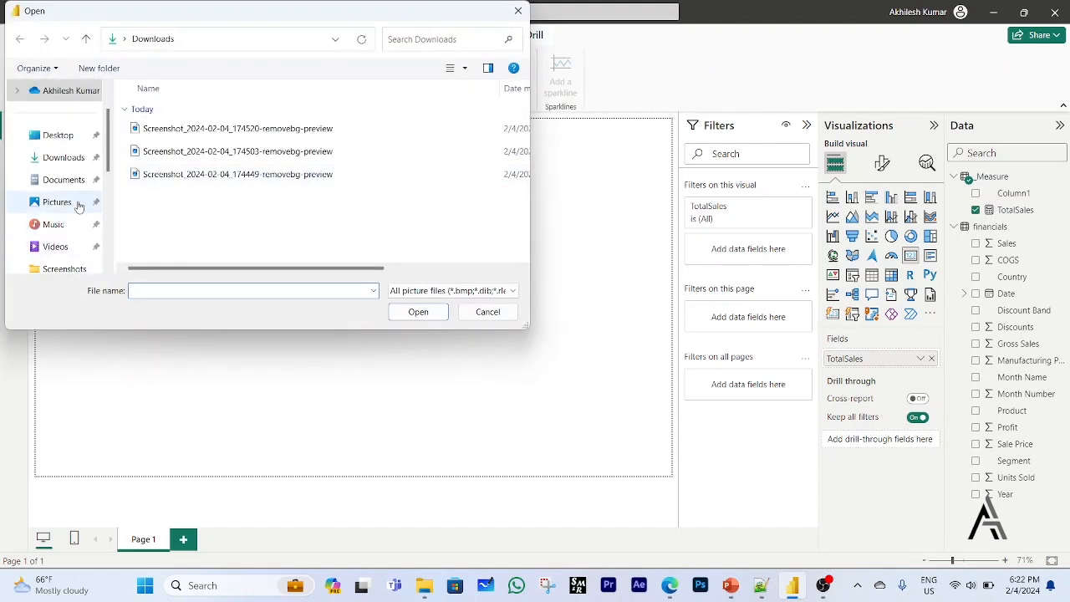
pyautogui.click(59, 136)
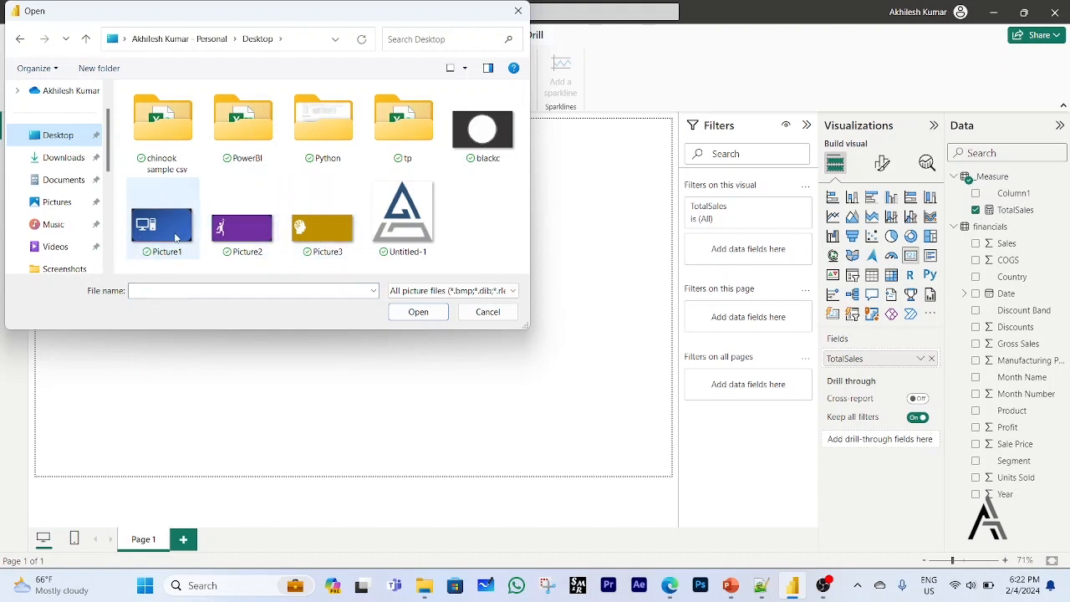
pyautogui.doubleClick(175, 238)
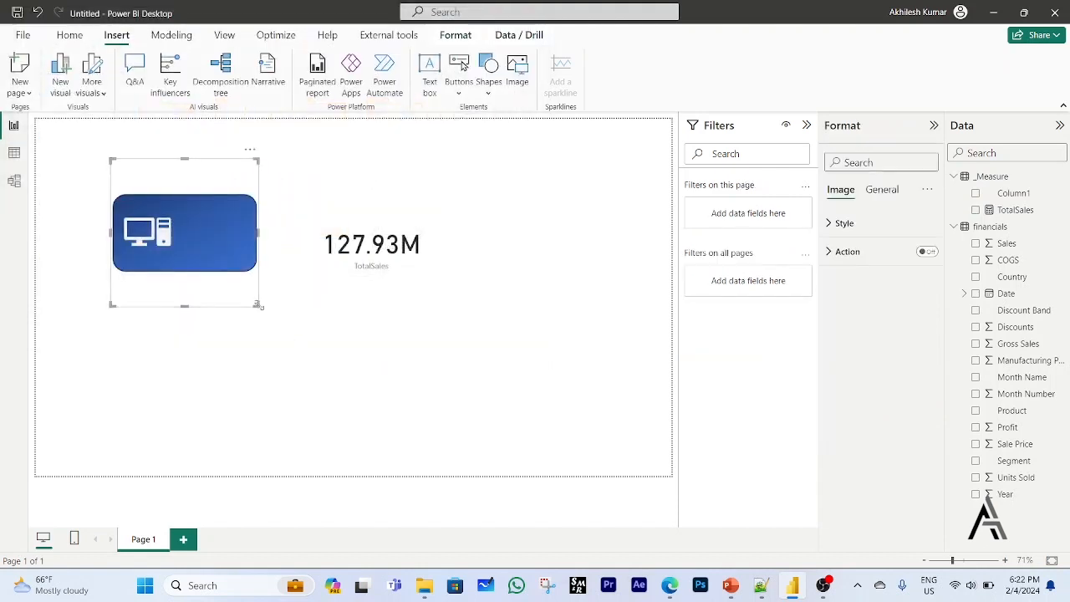
pyautogui.moveTo(246, 266); pyautogui.dragTo(275, 277)
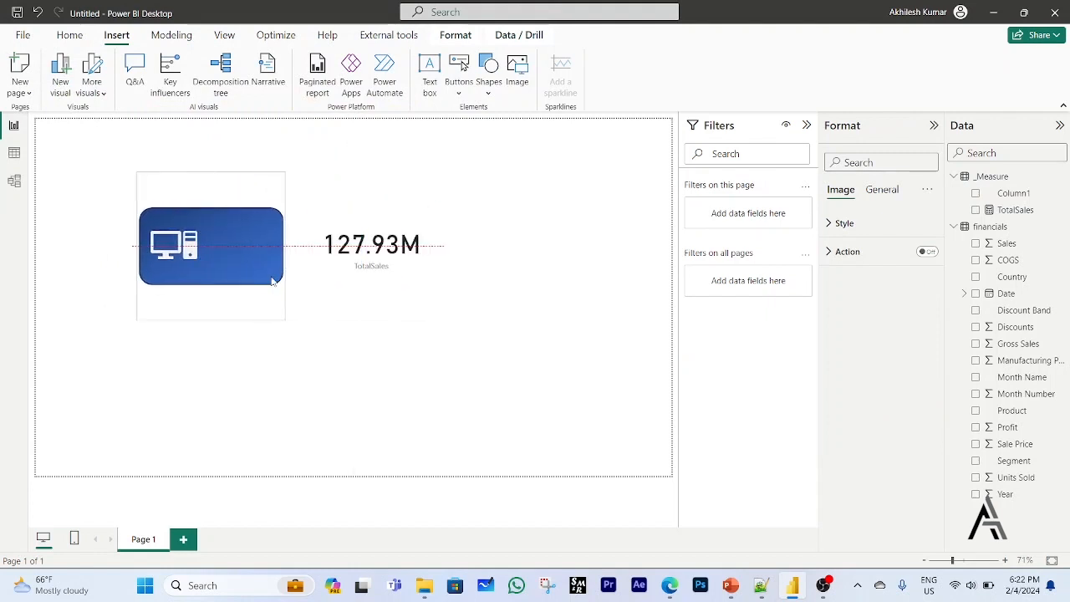
# Widen the TotalSales card slightly while matching its height to the blue picture beside it.
pyautogui.click(426, 280)
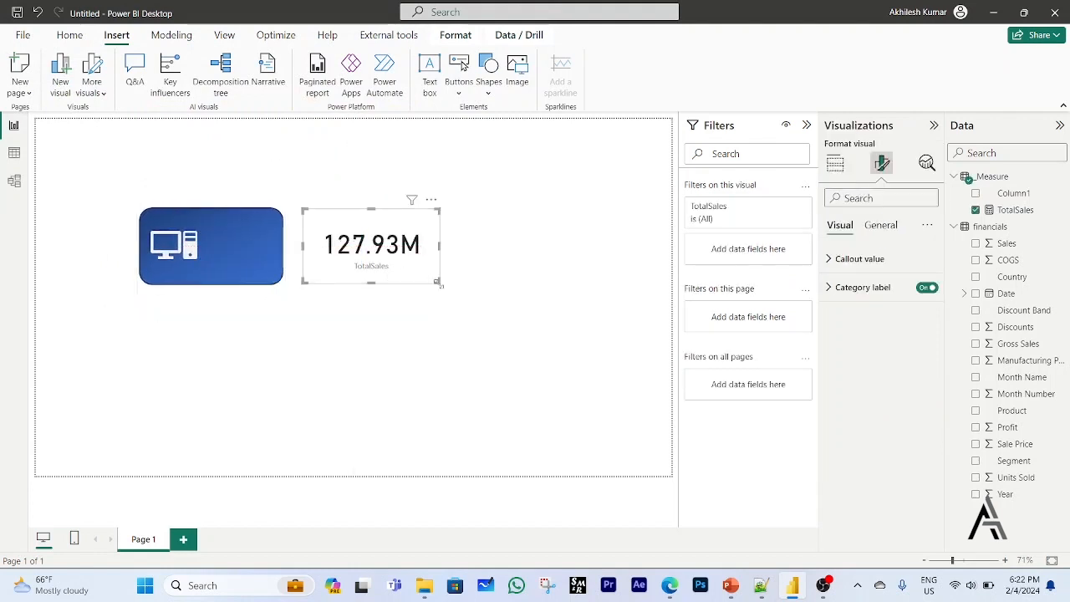
pyautogui.moveTo(441, 283); pyautogui.dragTo(476, 301)
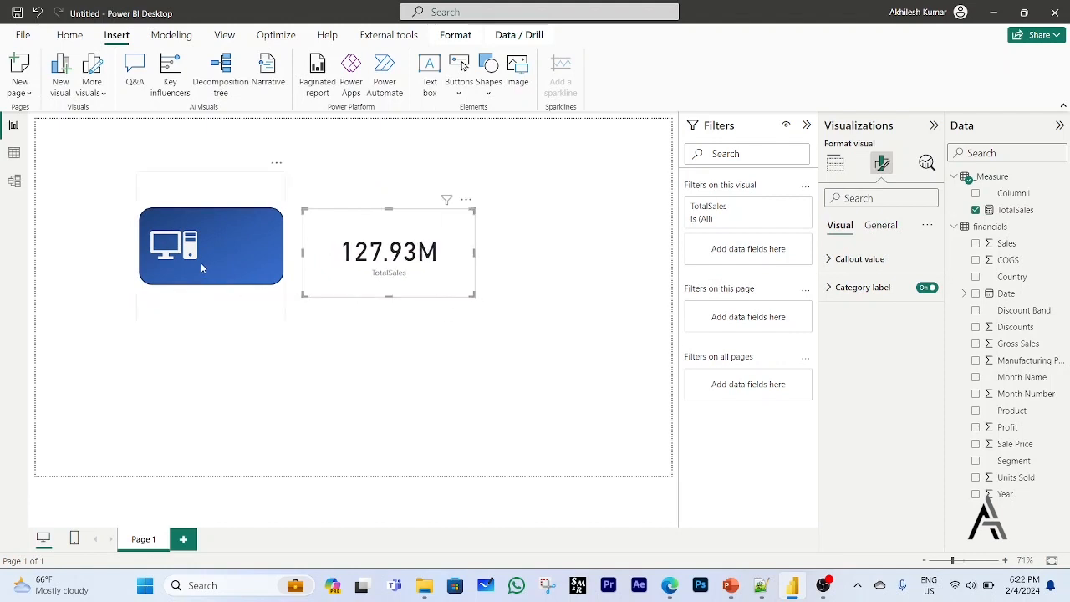
pyautogui.moveTo(471, 296); pyautogui.dragTo(456, 286)
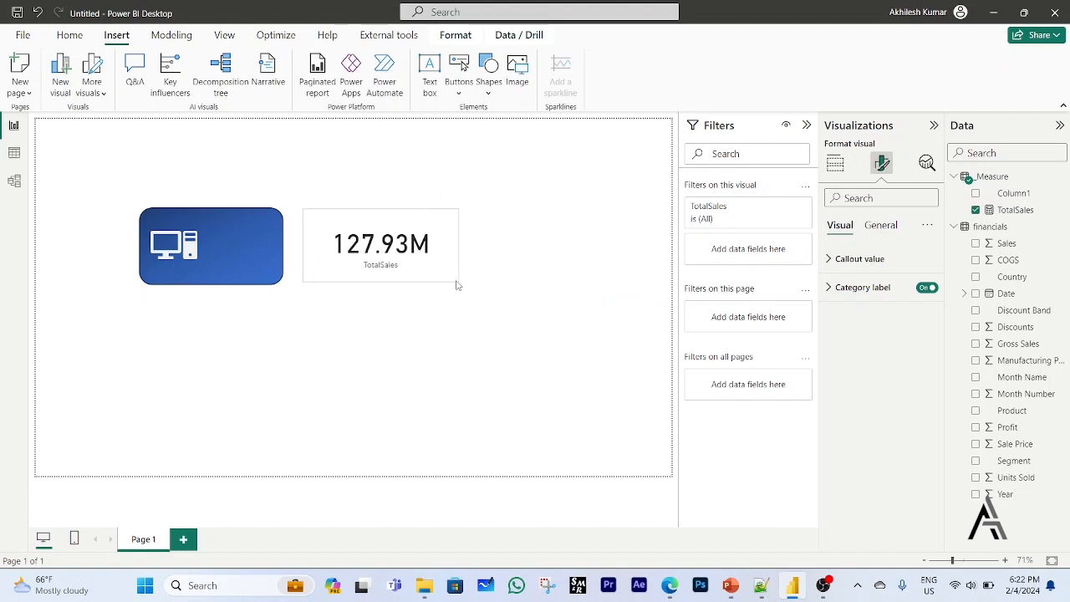
# Place the blue picture over the TotalSales card and send it to the back so it lies behind the card.
pyautogui.moveTo(247, 279); pyautogui.dragTo(401, 277)
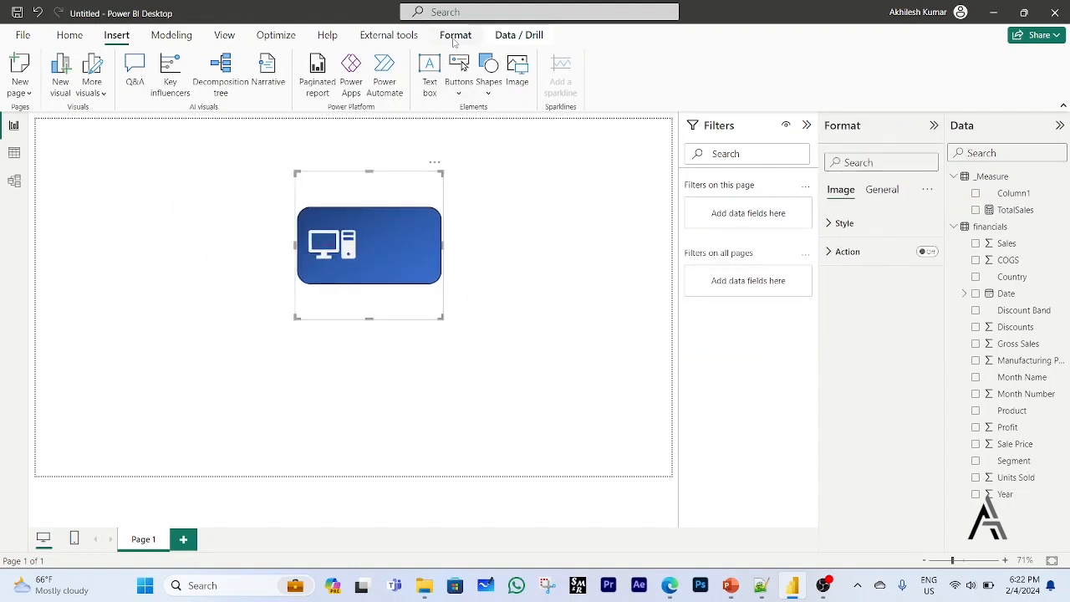
pyautogui.click(454, 37)
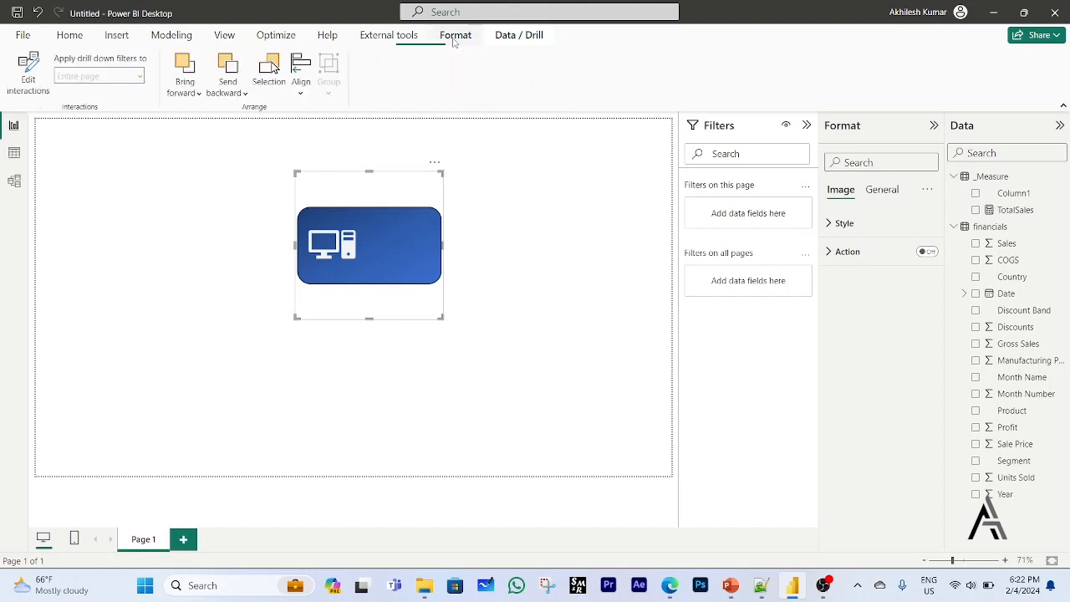
pyautogui.click(243, 94)
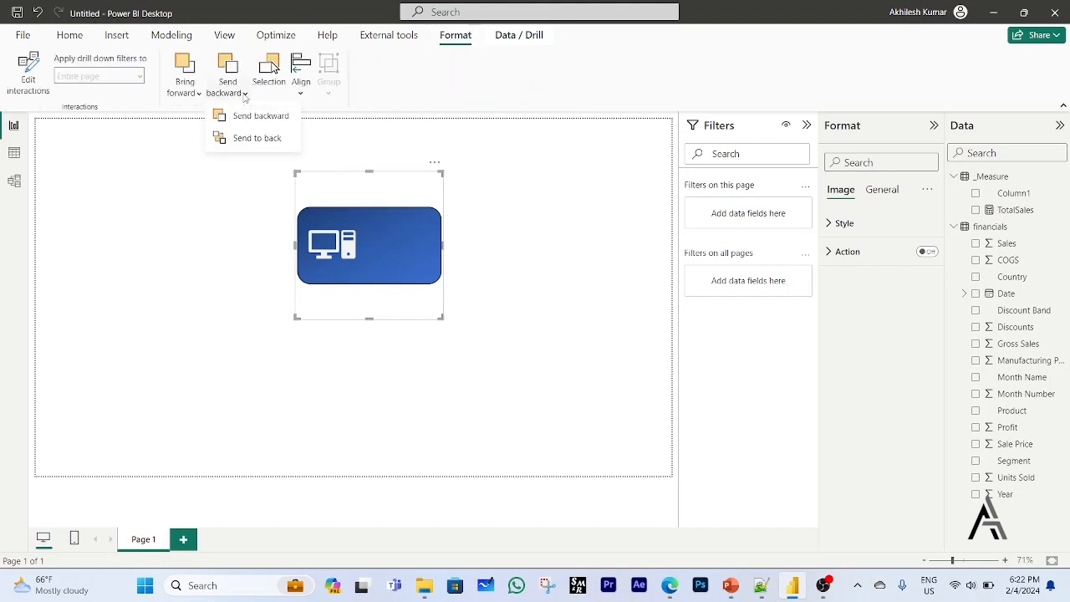
pyautogui.click(254, 138)
pyautogui.click(533, 311)
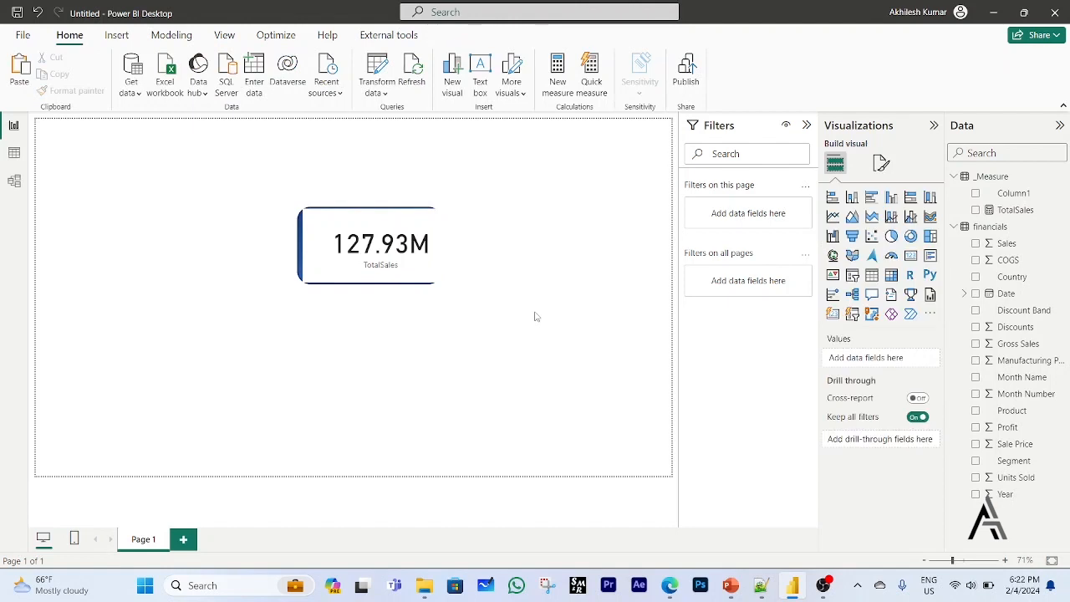
# Set the background transparency of the TotalSales card to 91% so the blue picture shows through it.
pyautogui.click(372, 276)
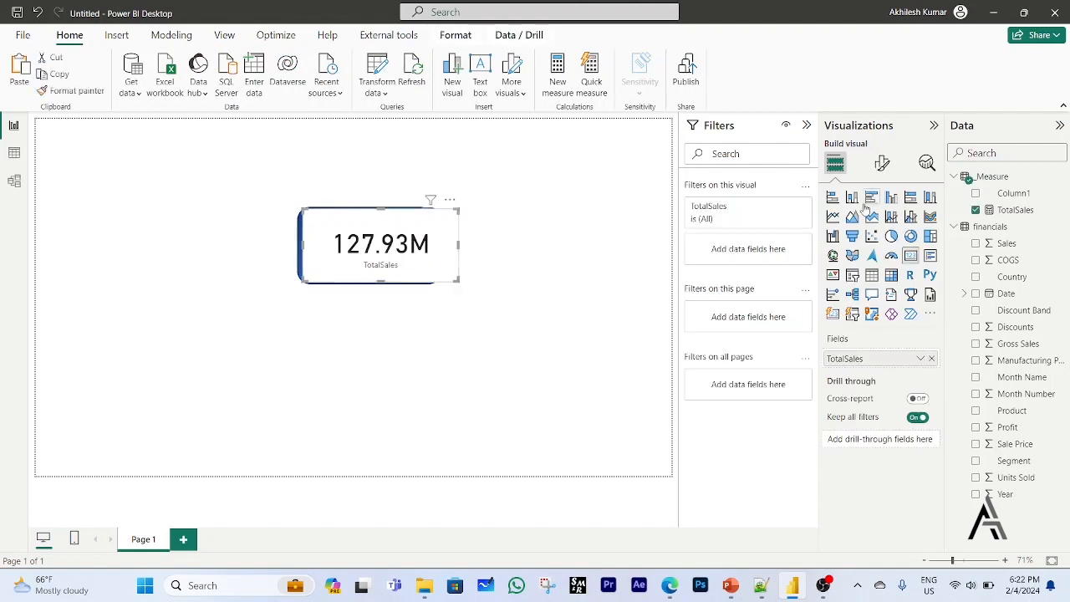
pyautogui.click(880, 166)
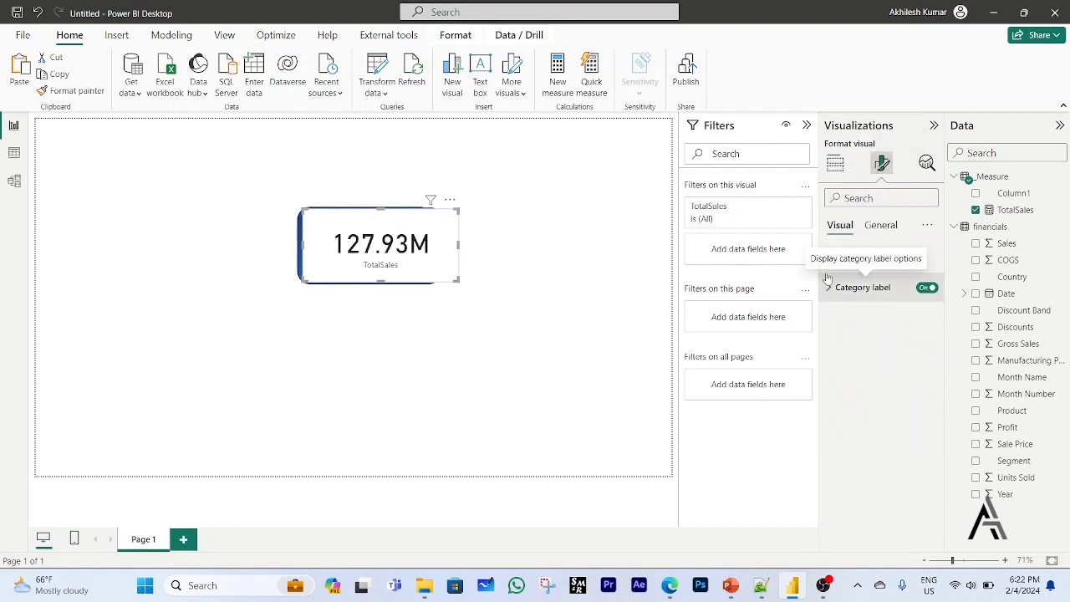
pyautogui.click(882, 226)
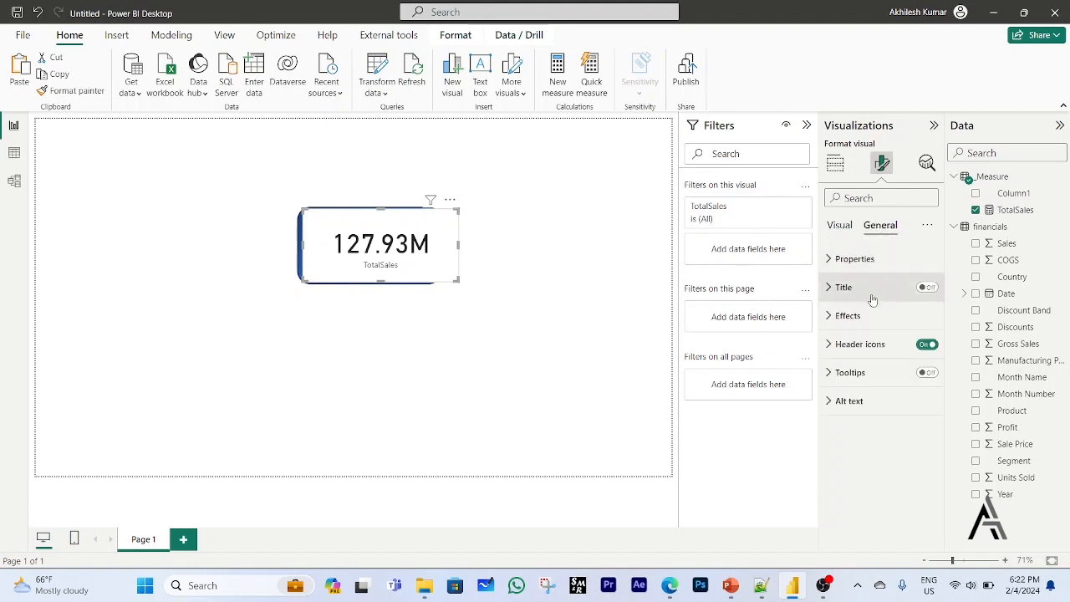
pyautogui.click(832, 320)
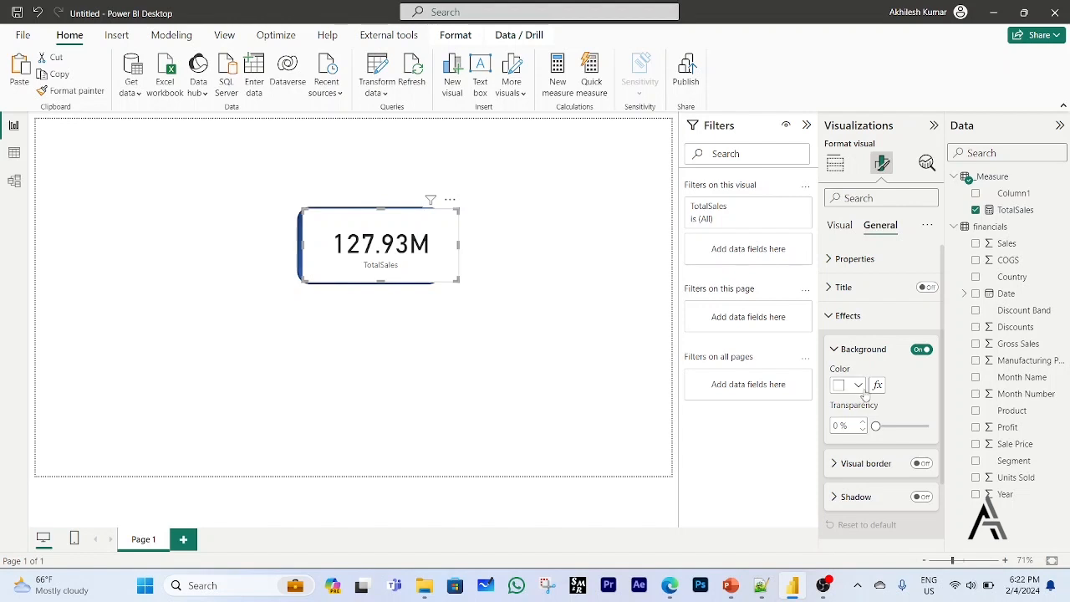
pyautogui.moveTo(875, 426); pyautogui.dragTo(924, 427)
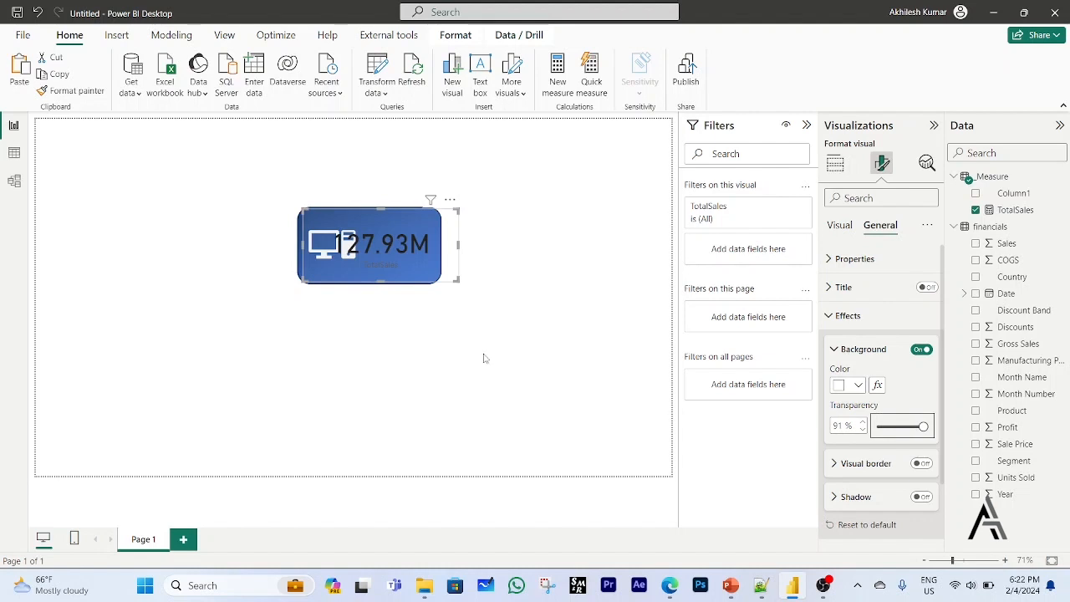
pyautogui.click(576, 375)
# Change the callout value color of the TotalSales card to white.
pyautogui.click(434, 277)
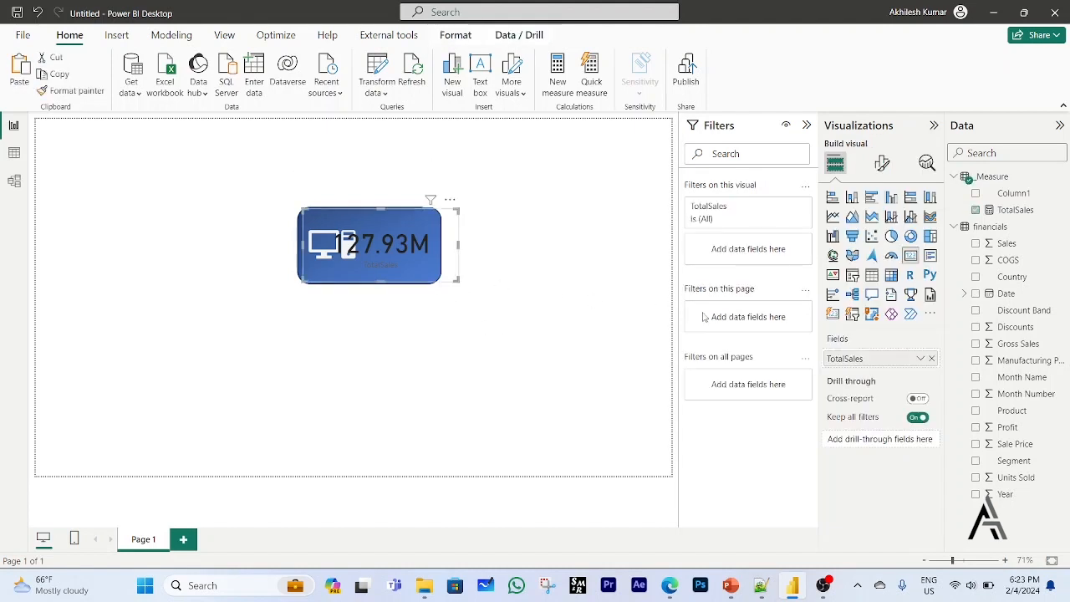
pyautogui.click(888, 169)
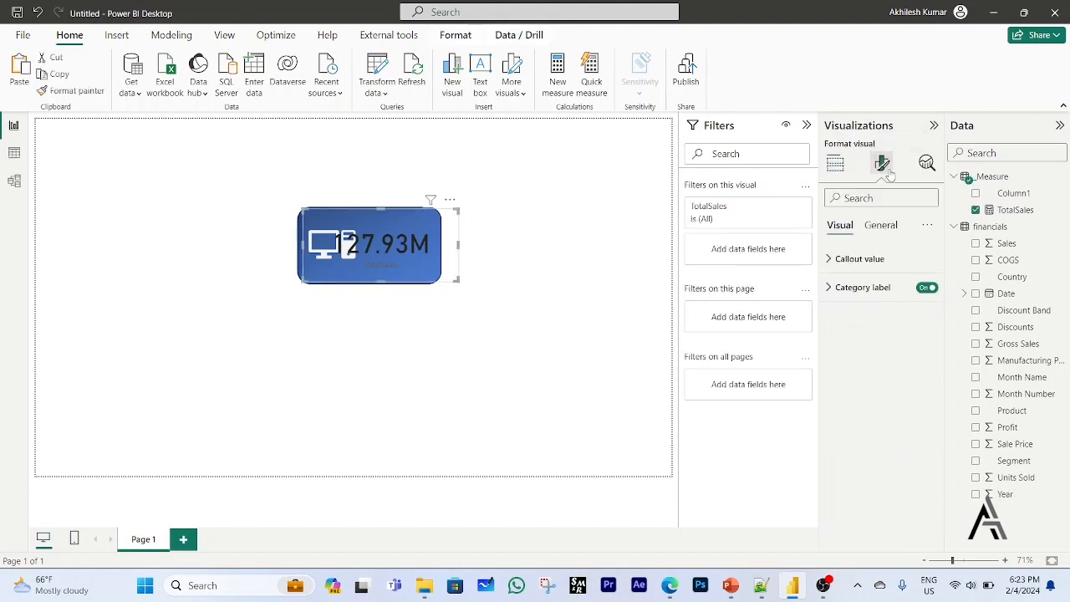
pyautogui.click(832, 261)
pyautogui.click(859, 364)
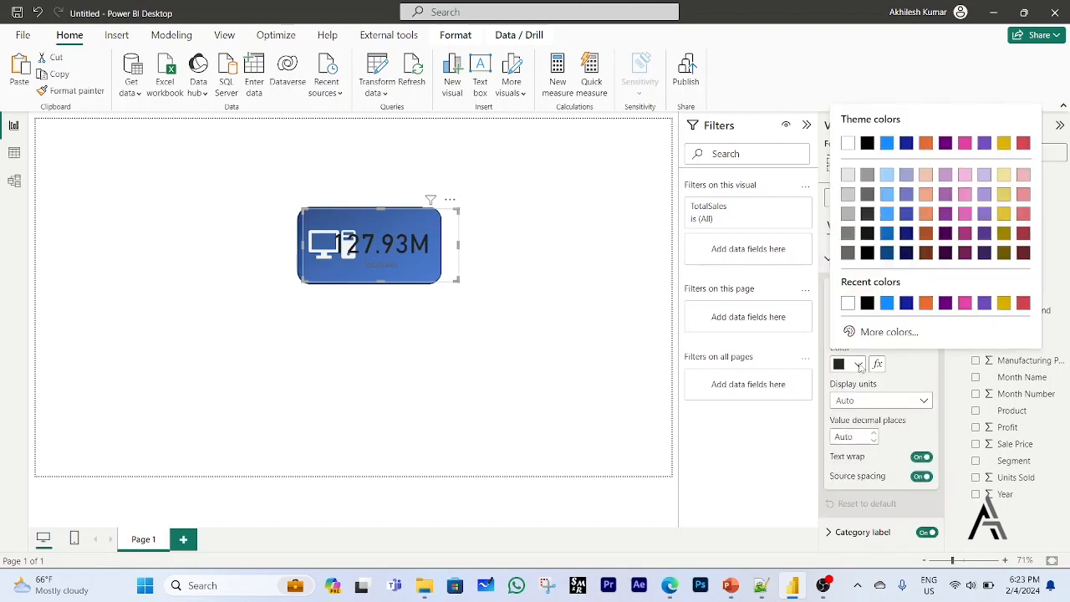
pyautogui.click(848, 303)
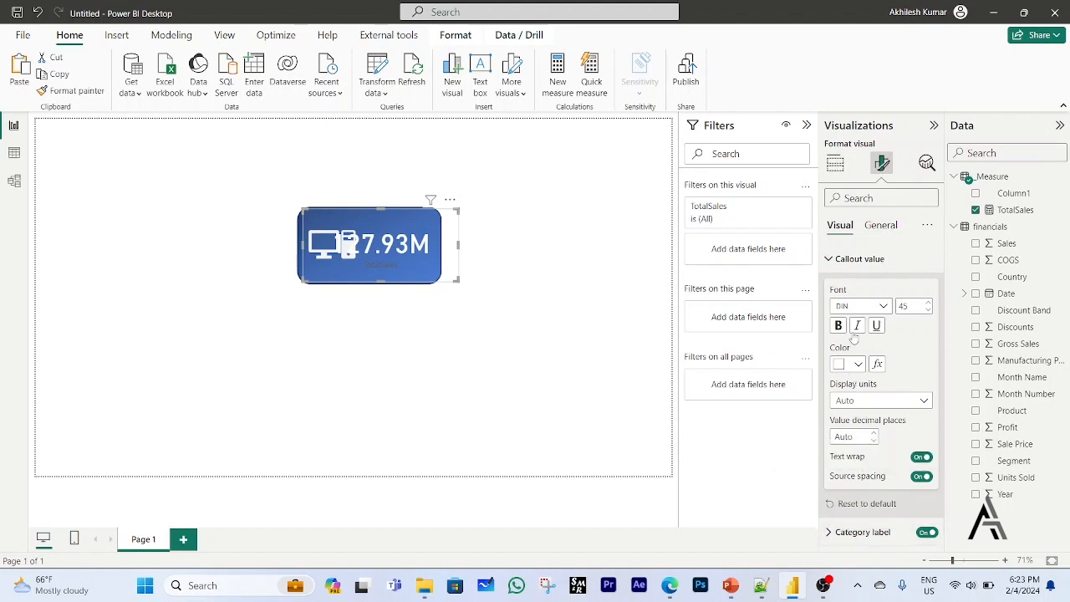
# Change the category label color of the TotalSales card to white.
pyautogui.click(831, 259)
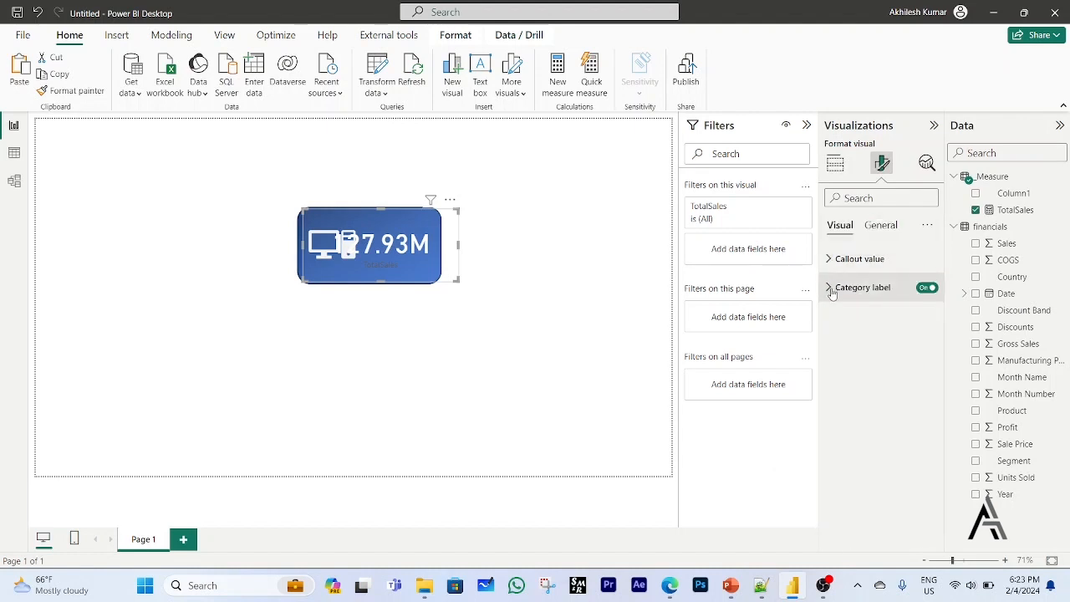
pyautogui.click(832, 290)
pyautogui.click(859, 392)
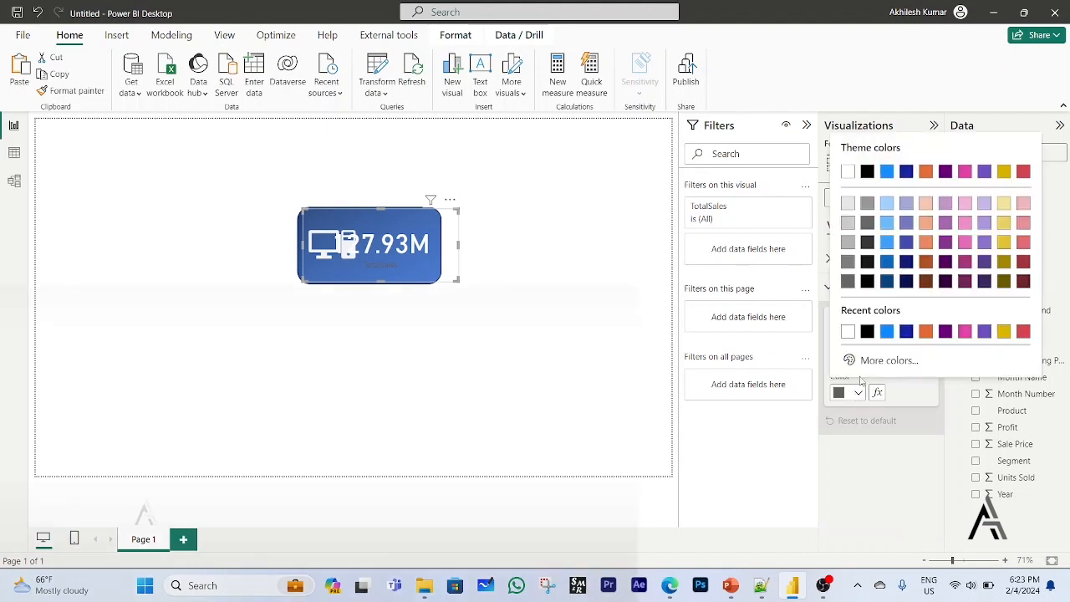
pyautogui.click(848, 332)
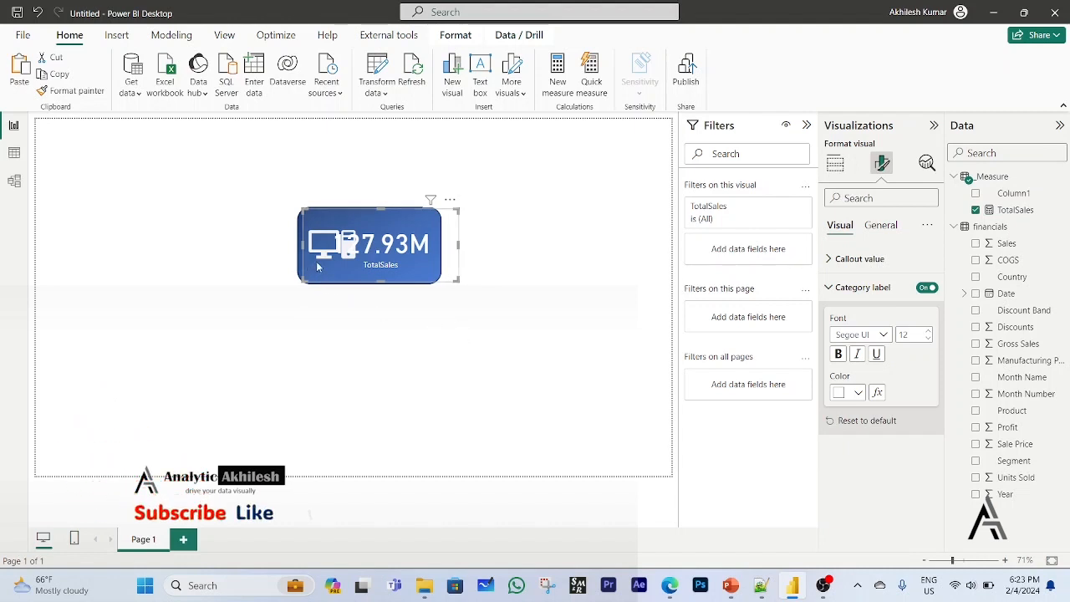
# Shift the TotalSales card right, clear of the computer icon, and set its callout value font size to 35.
pyautogui.moveTo(317, 266); pyautogui.dragTo(347, 266)
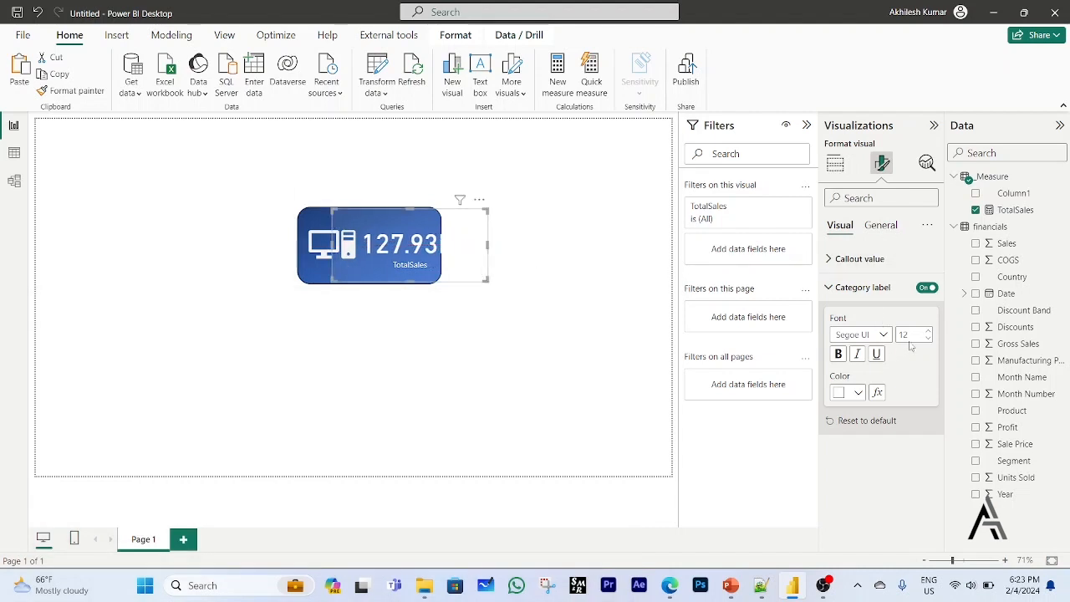
pyautogui.click(829, 259)
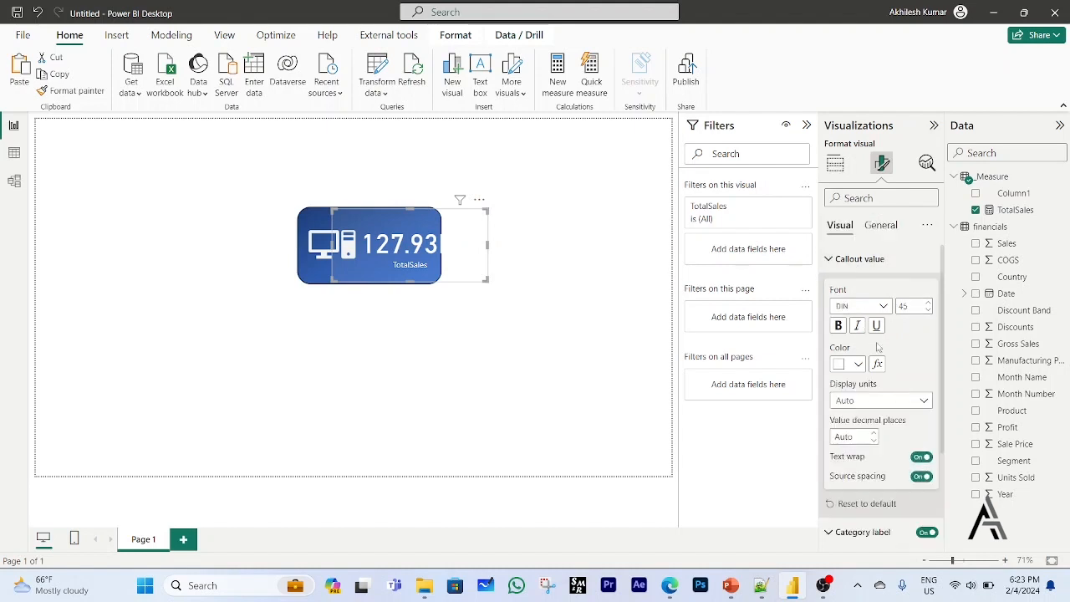
pyautogui.click(911, 306)
pyautogui.write('35')
pyautogui.click(605, 333)
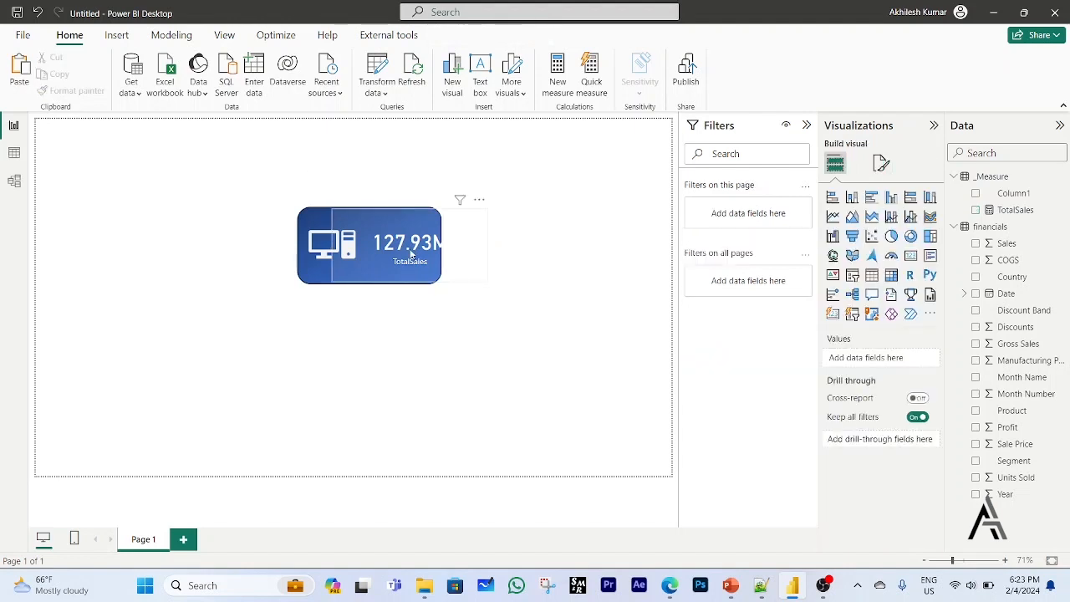
# Nudge the TotalSales card left so its whole value fits within the blue picture.
pyautogui.click(411, 255)
pyautogui.moveTo(407, 250); pyautogui.dragTo(403, 248)
pyautogui.click(560, 358)
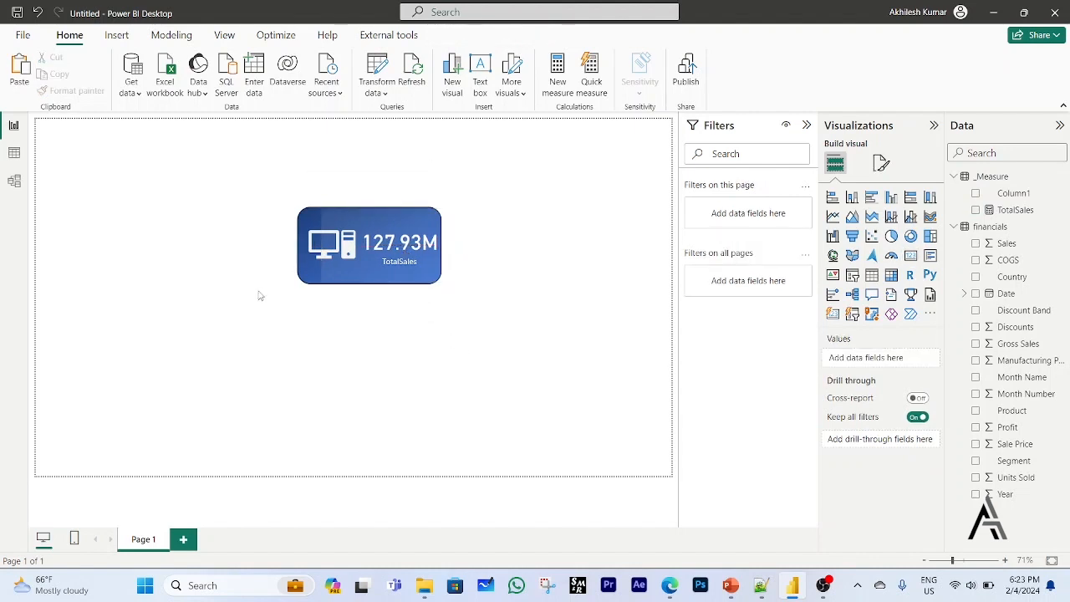
# Turn on the visual border and shadow effects for the blue background picture.
pyautogui.click(301, 284)
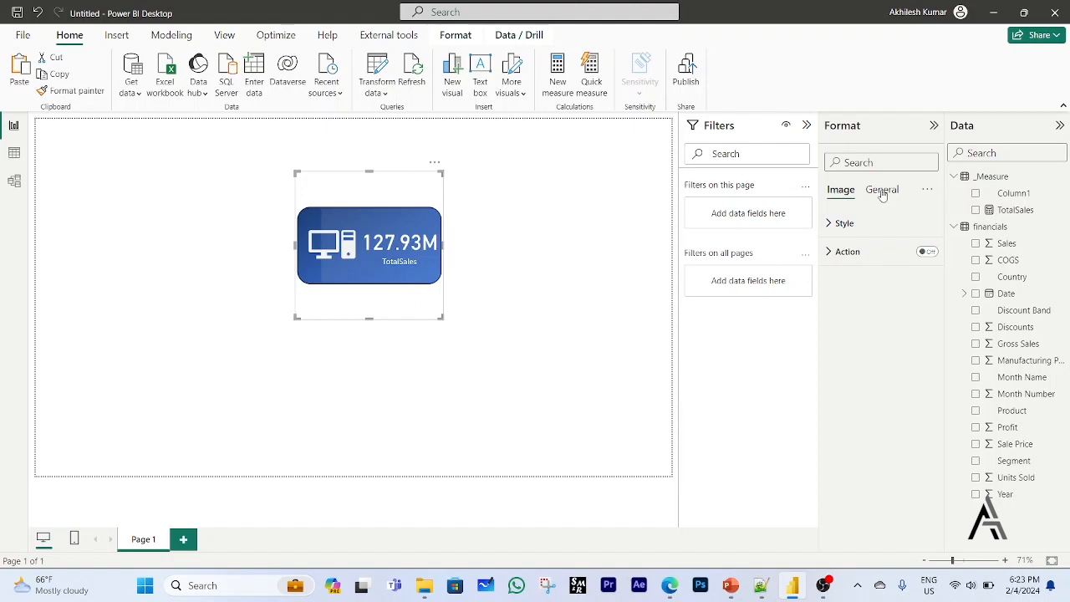
pyautogui.click(839, 229)
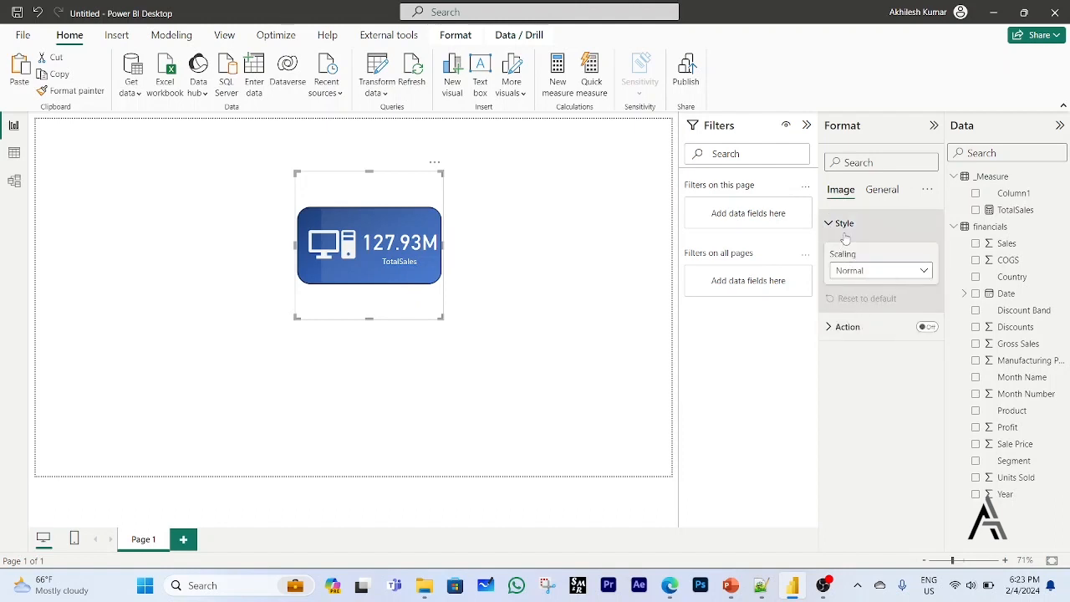
pyautogui.click(881, 190)
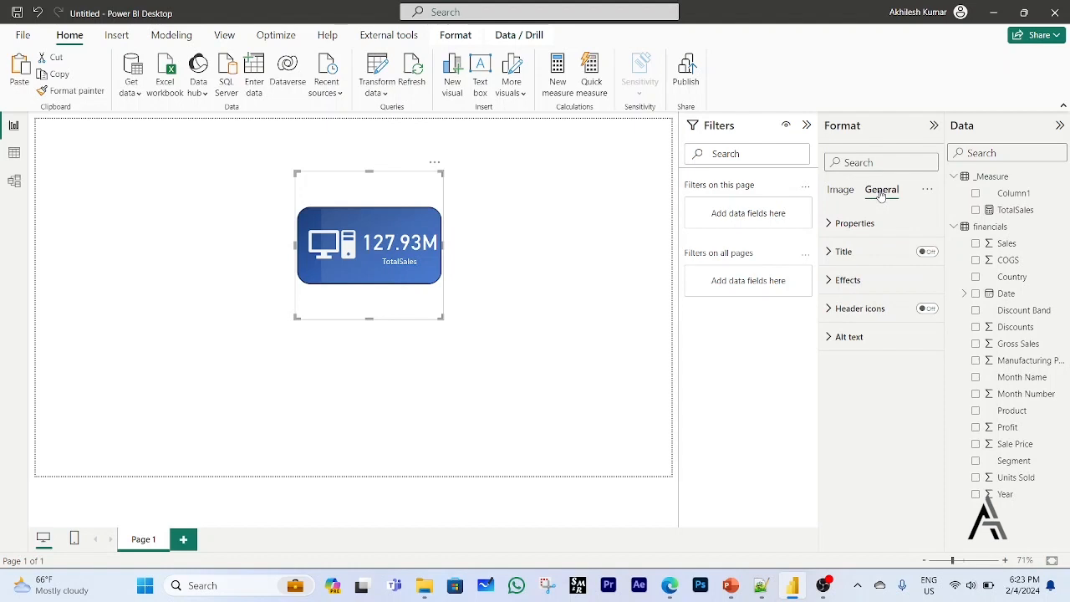
pyautogui.click(832, 282)
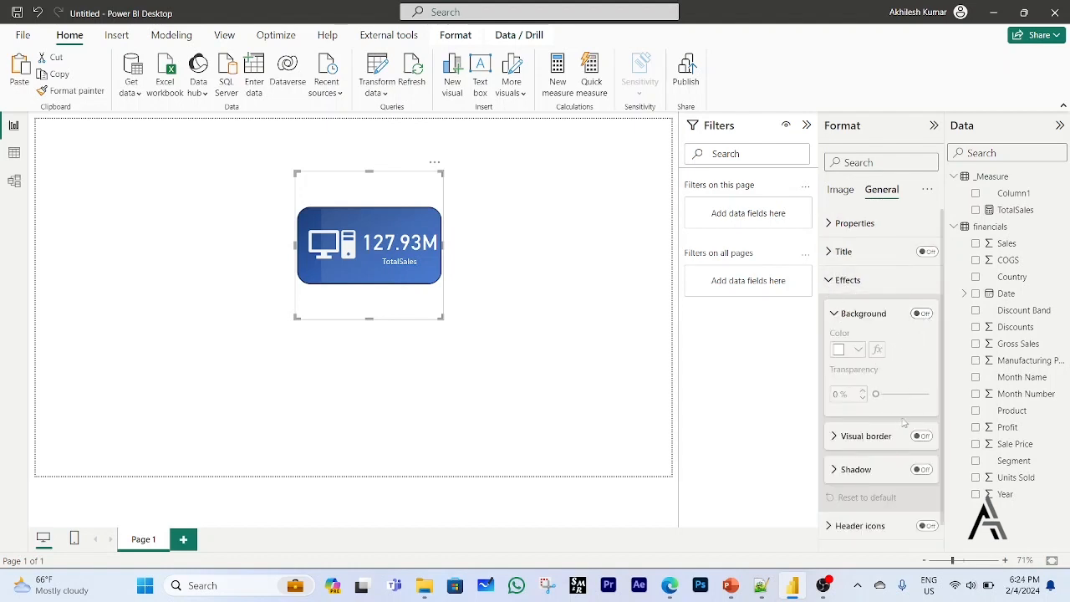
pyautogui.click(922, 438)
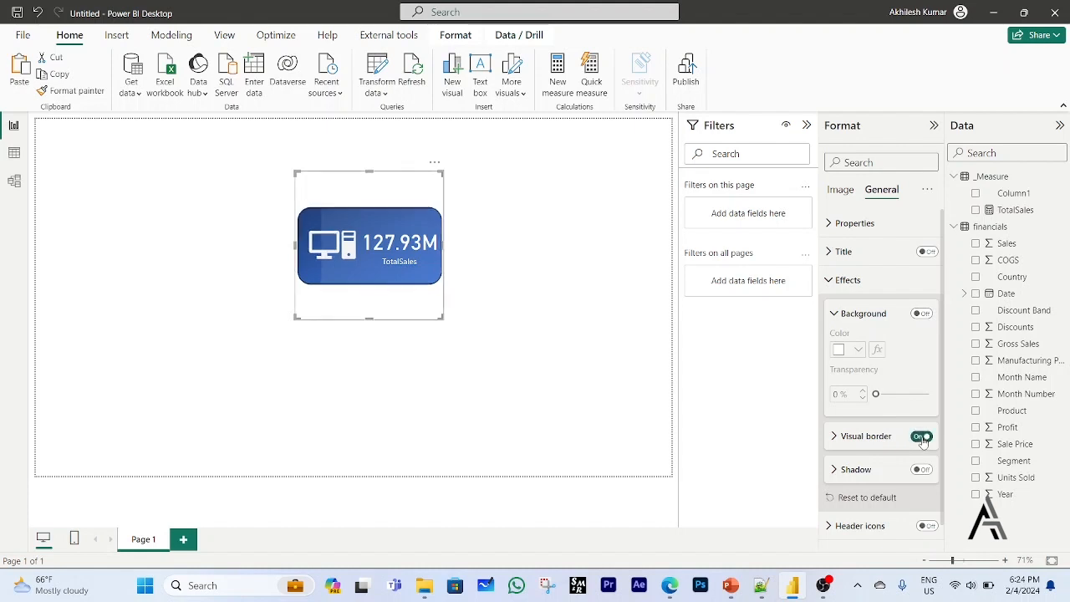
pyautogui.click(922, 470)
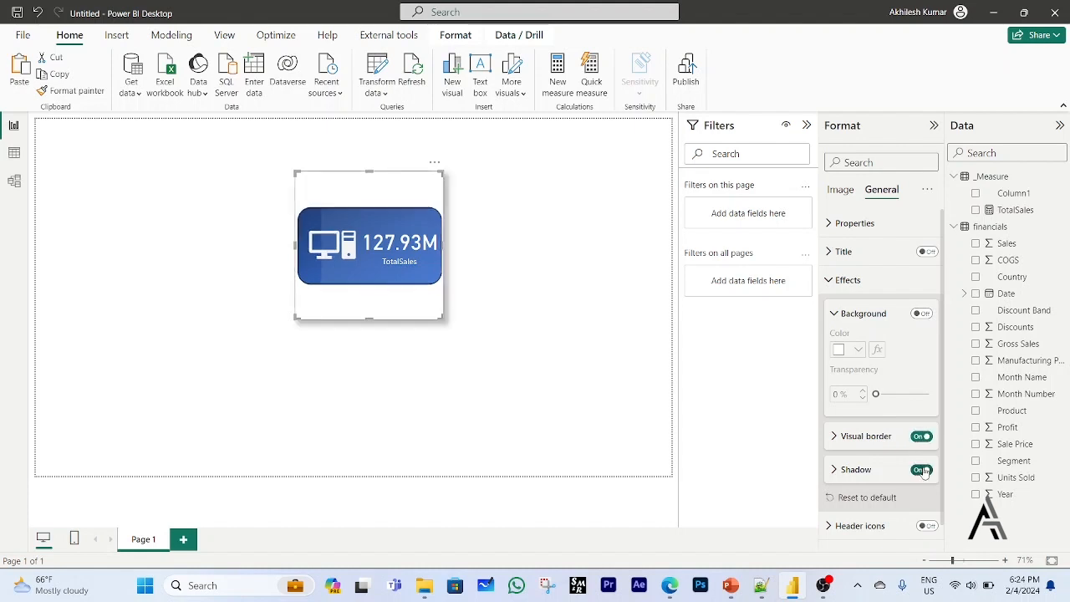
pyautogui.click(484, 427)
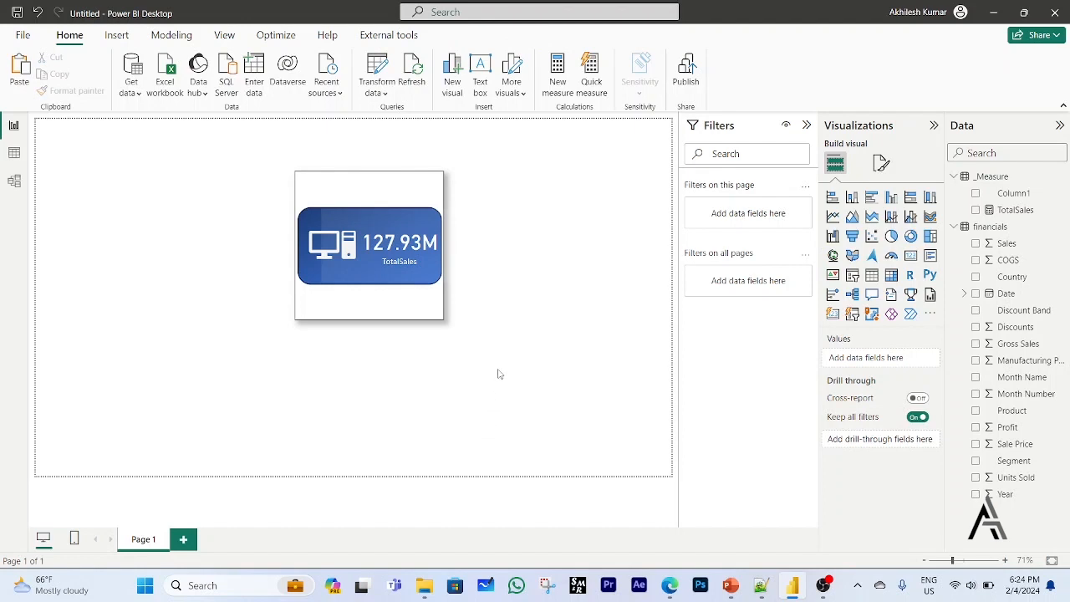
# Turn off the visual border and shadow effects of the blue background picture.
pyautogui.click(415, 310)
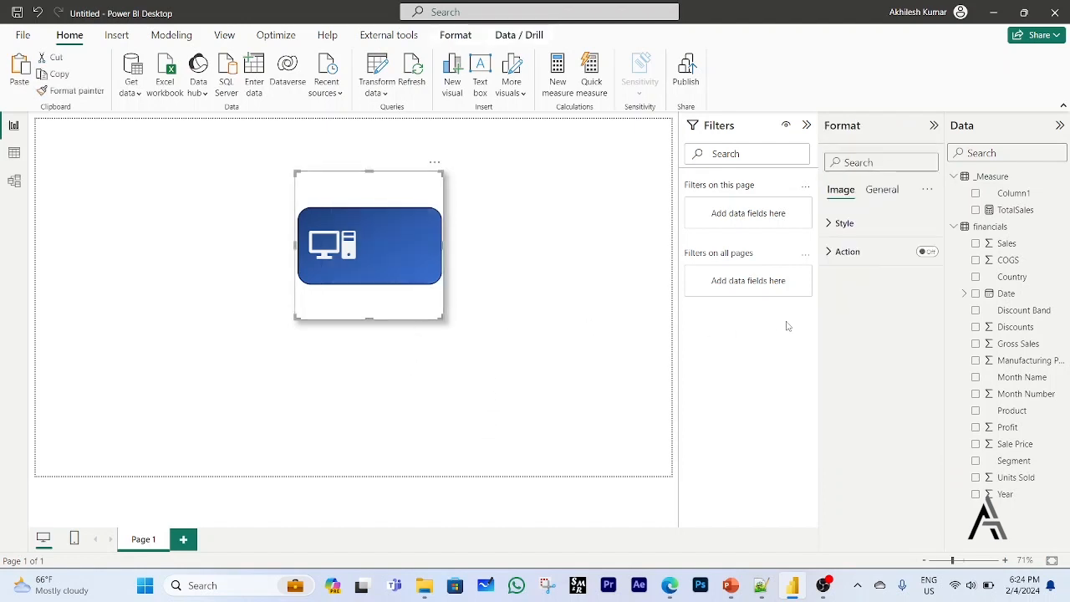
pyautogui.click(881, 191)
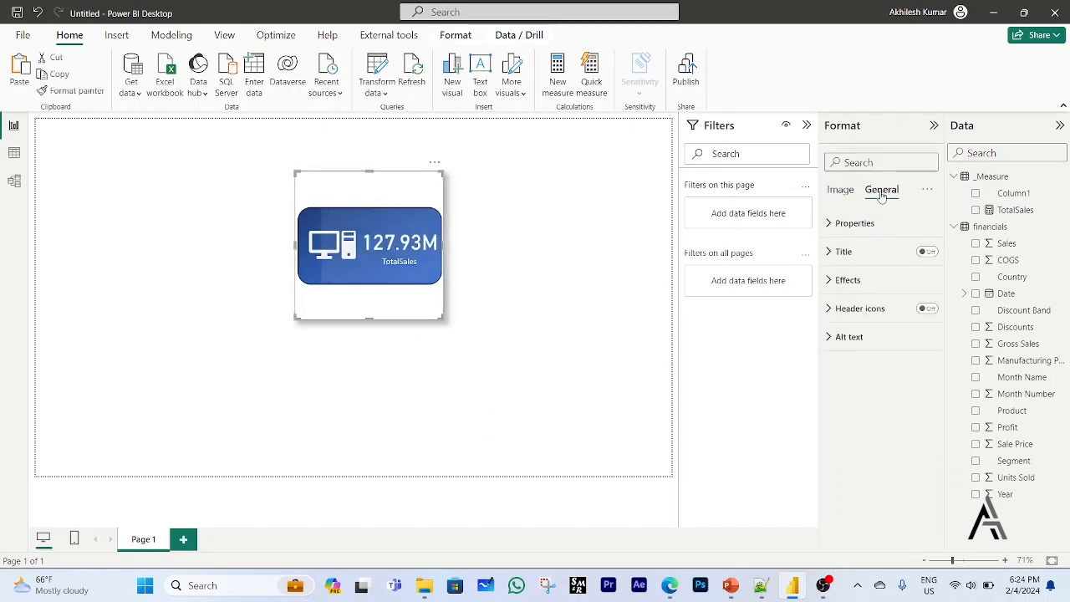
pyautogui.click(844, 280)
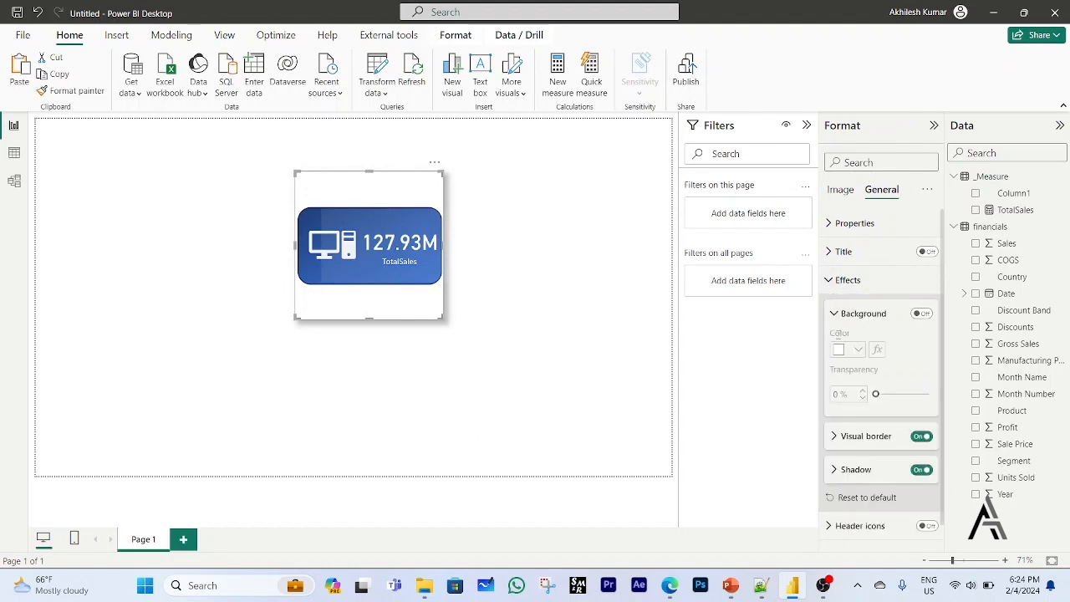
pyautogui.click(922, 436)
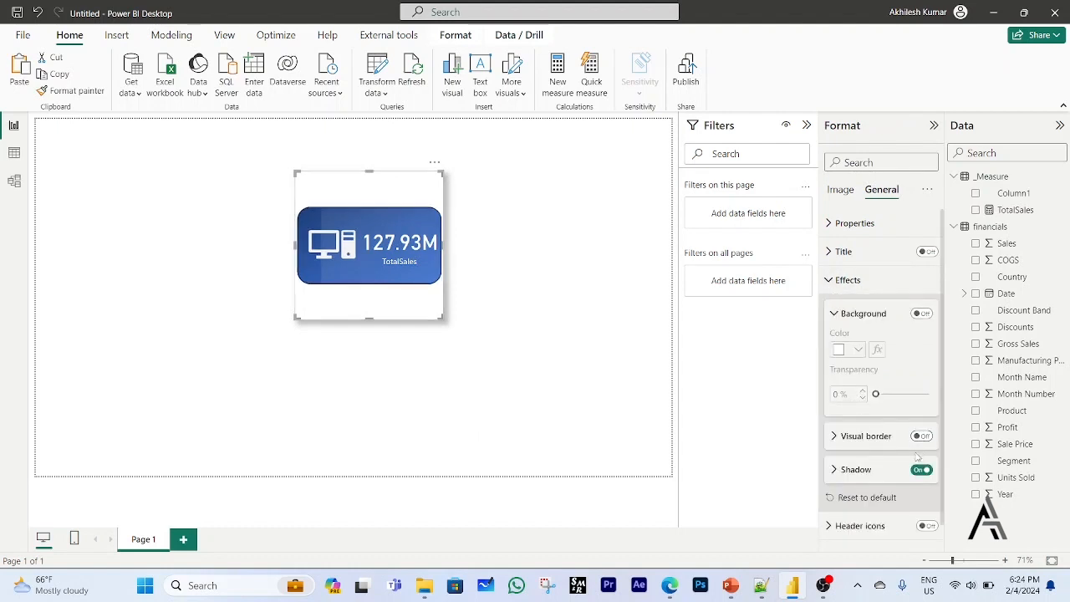
pyautogui.click(921, 470)
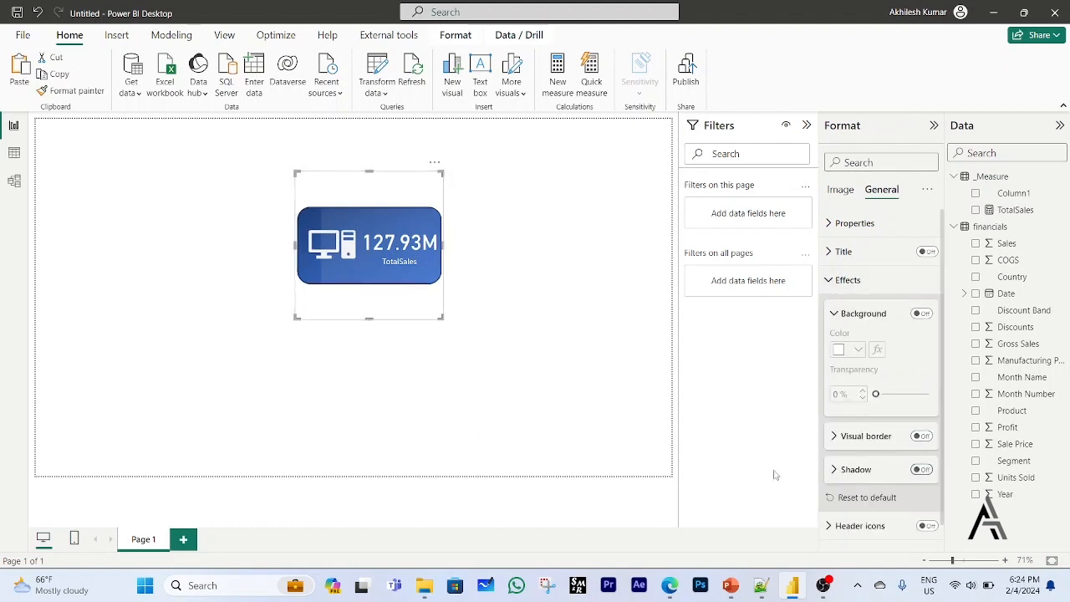
pyautogui.click(544, 426)
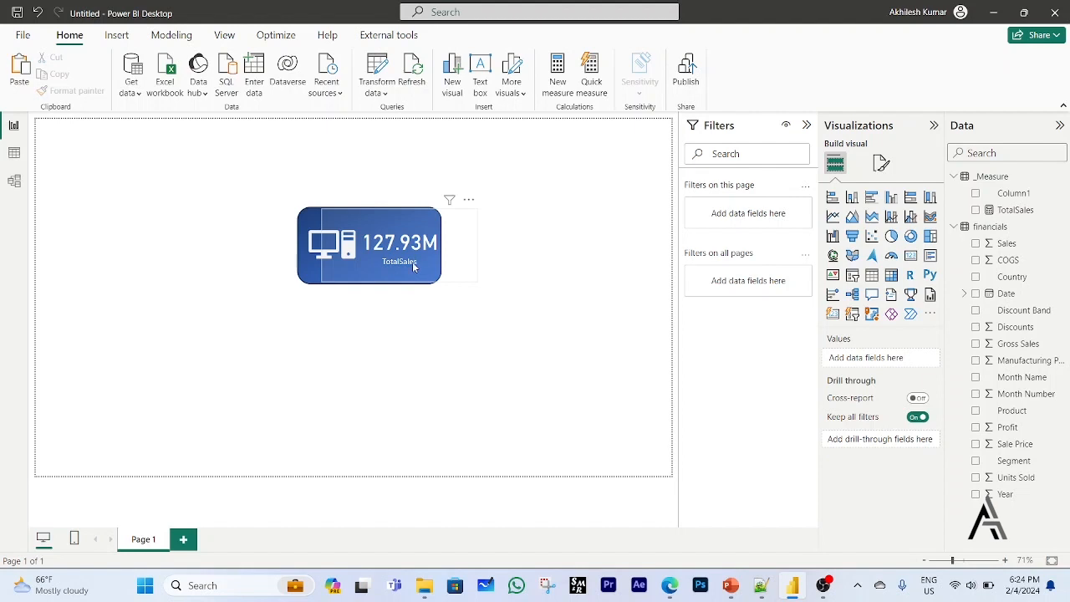
# Widen the blue picture on its right side and shift the TotalSales card right so its value clears the computer icon.
pyautogui.click(327, 281)
pyautogui.click(305, 282)
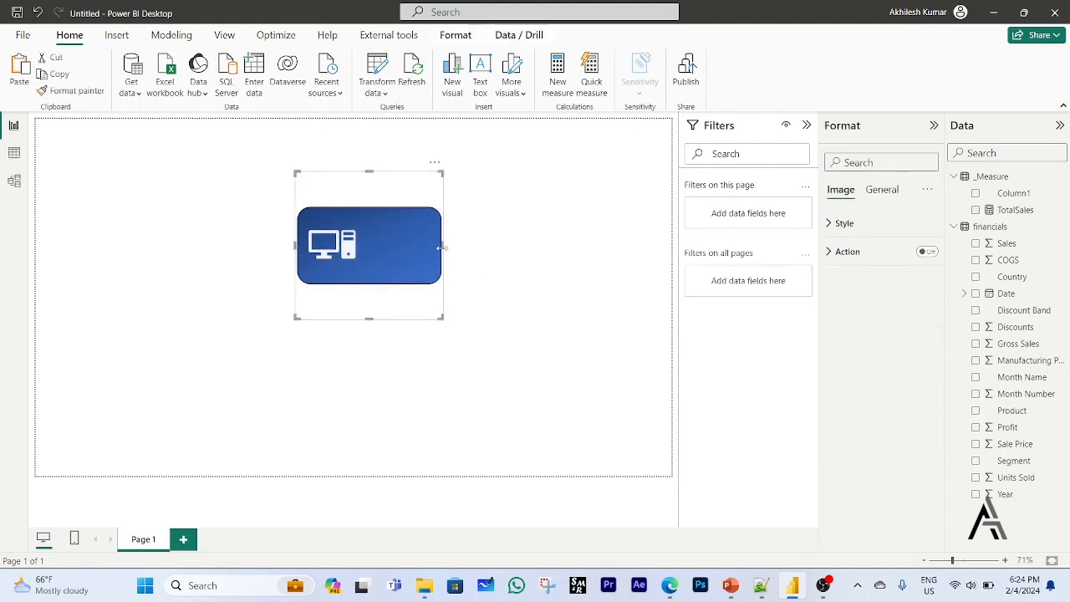
pyautogui.moveTo(443, 248); pyautogui.dragTo(467, 254)
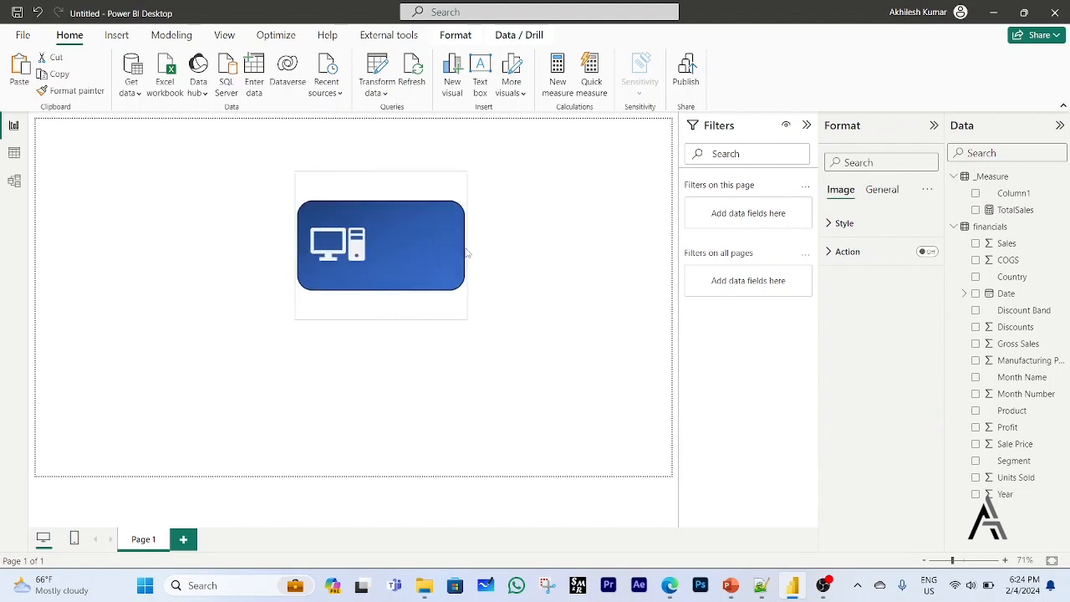
pyautogui.click(413, 365)
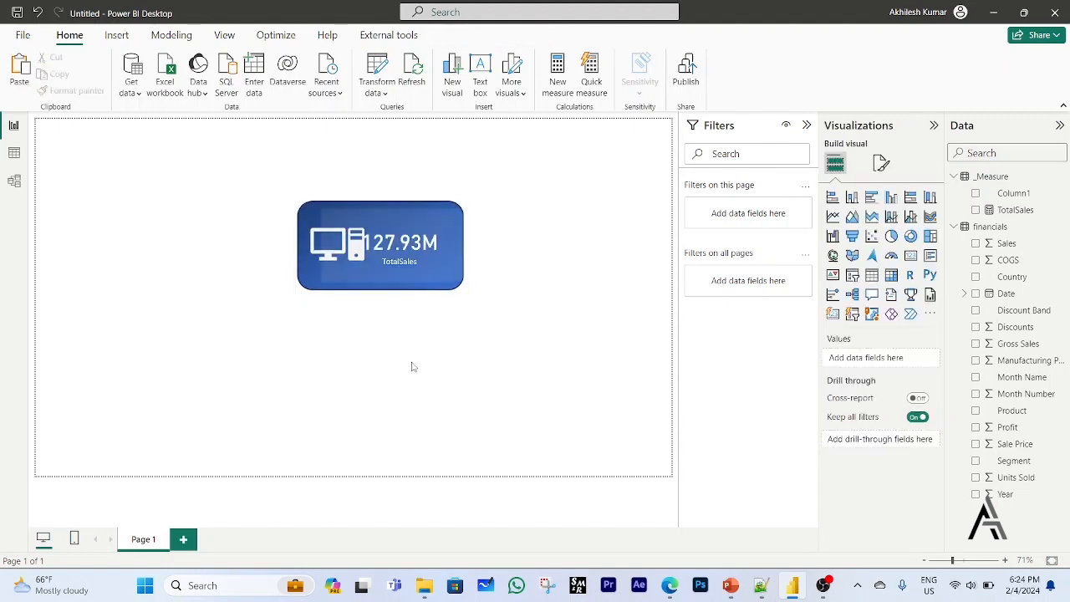
pyautogui.click(412, 248)
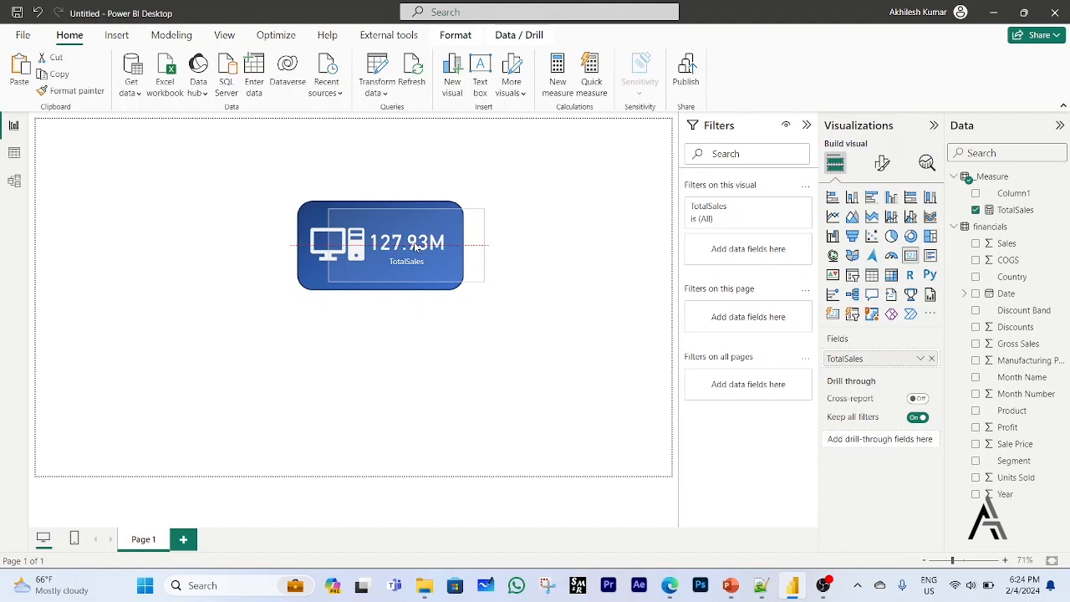
pyautogui.click(550, 290)
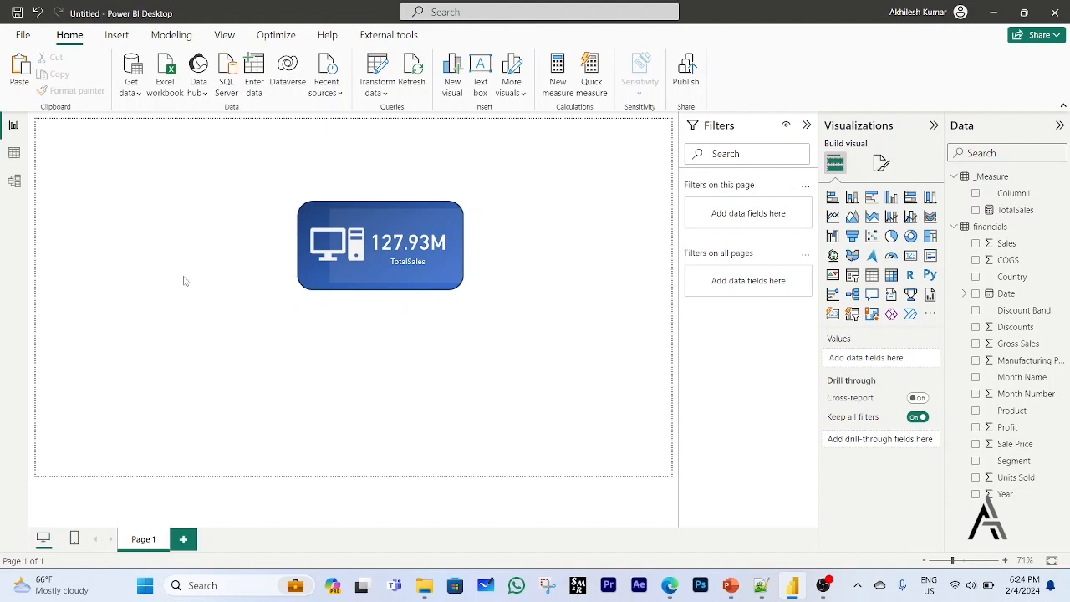
# Set the background transparency of the TotalSales card over the blue picture to 100%.
pyautogui.click(480, 250)
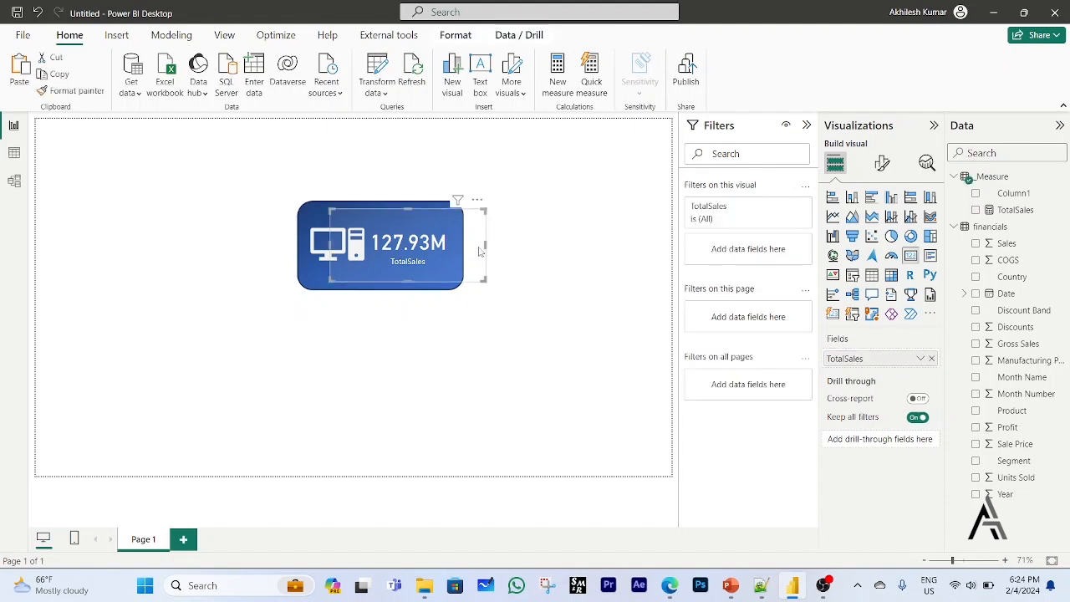
pyautogui.click(882, 163)
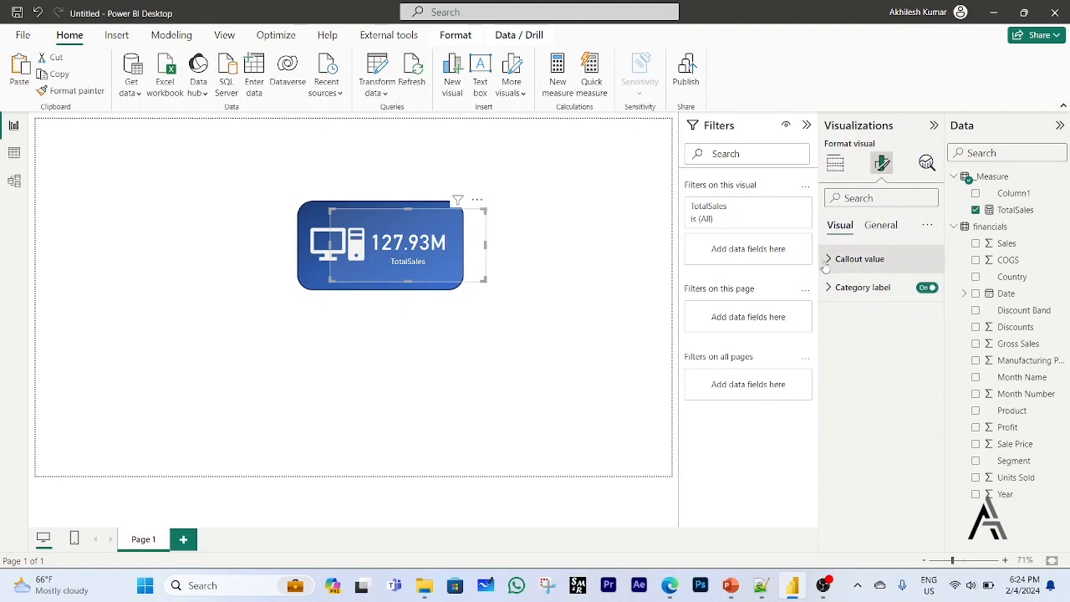
pyautogui.click(877, 227)
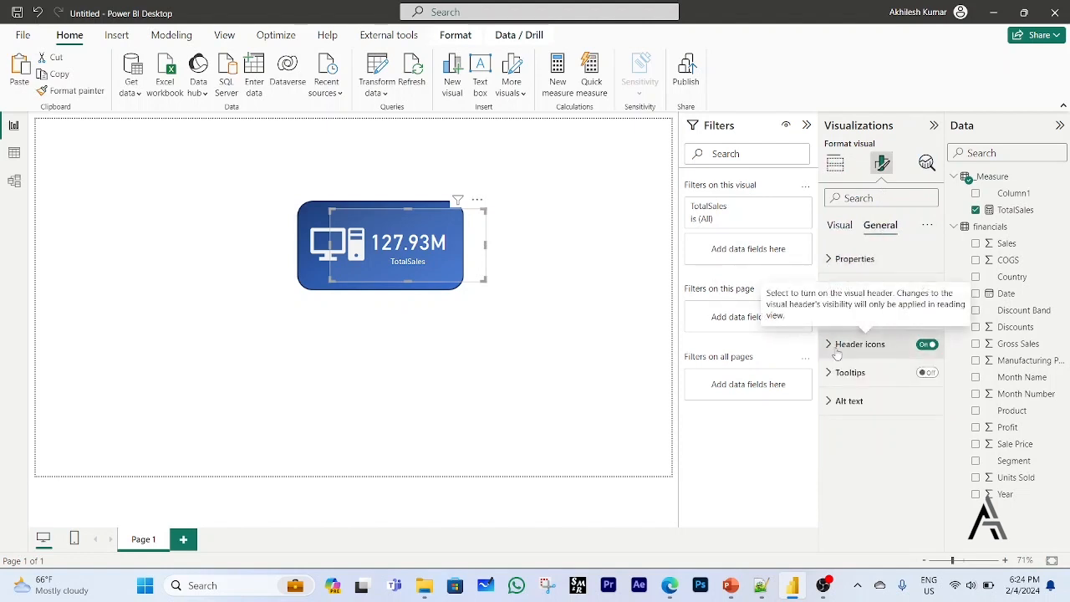
pyautogui.click(834, 315)
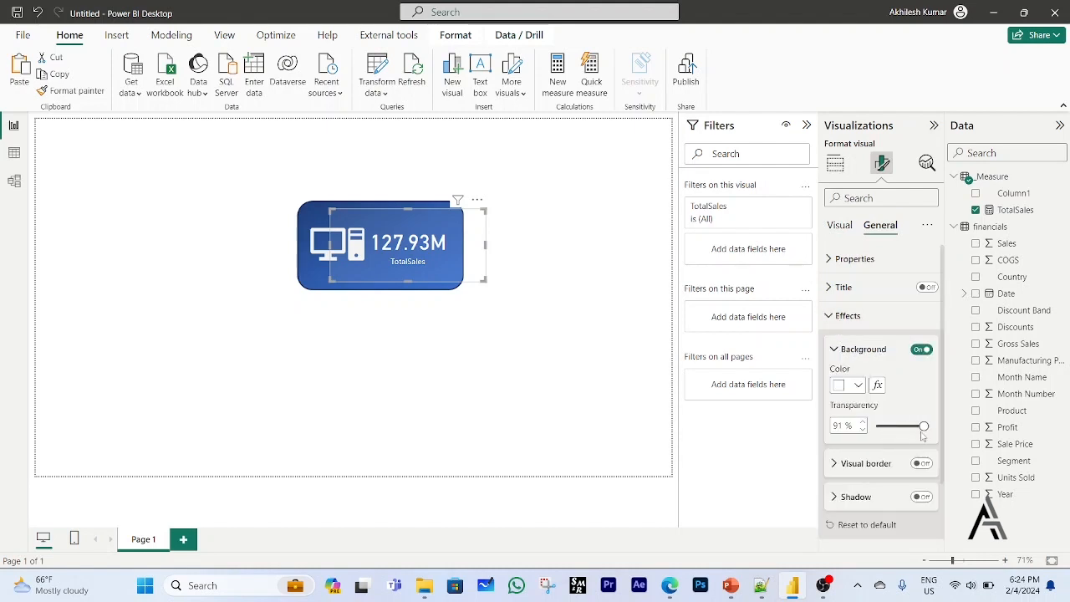
pyautogui.moveTo(923, 428); pyautogui.dragTo(937, 434)
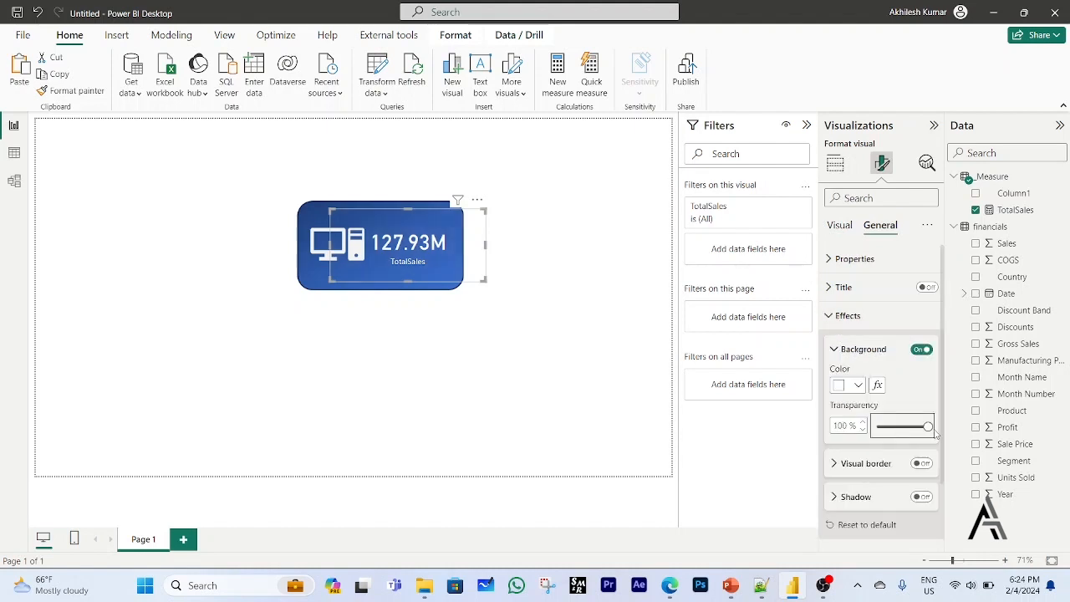
pyautogui.click(509, 415)
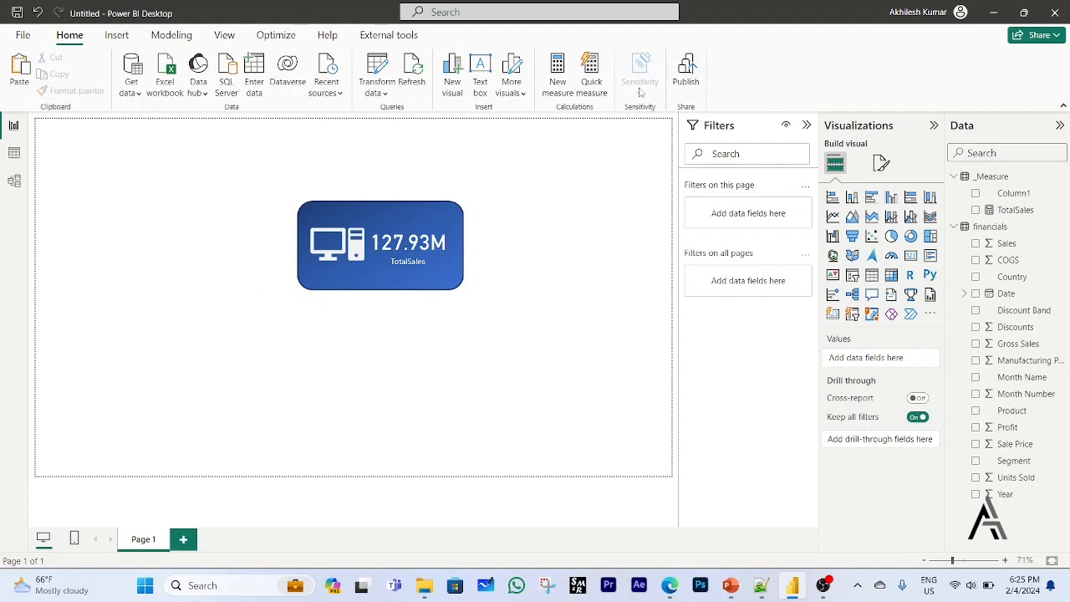
# Insert the Picture2 image and place a copy of the TotalSales card over its purple background, beside the figure icon.
pyautogui.click(116, 36)
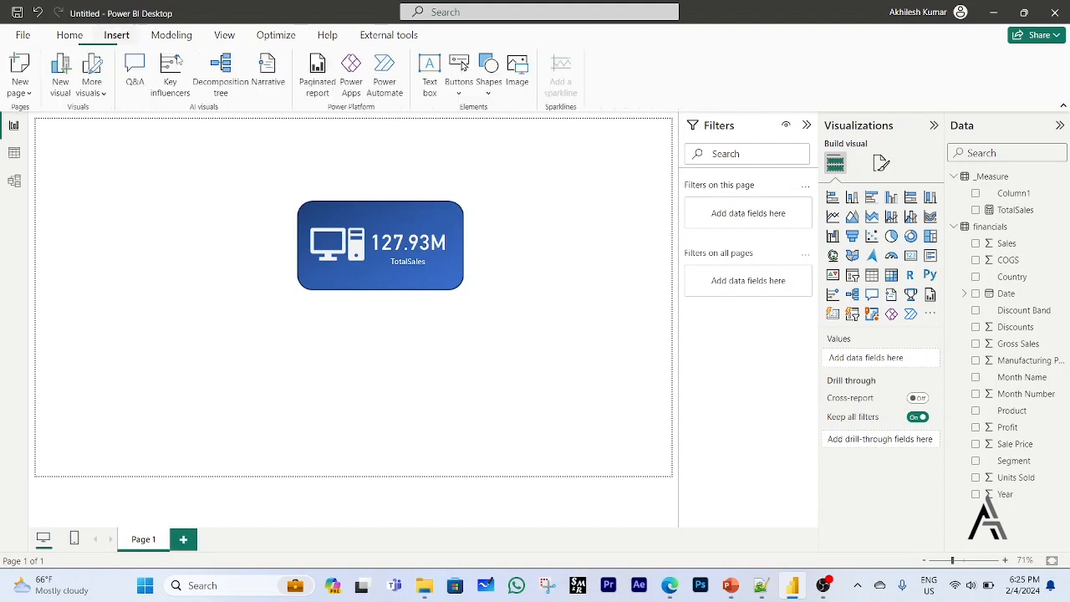
pyautogui.click(520, 74)
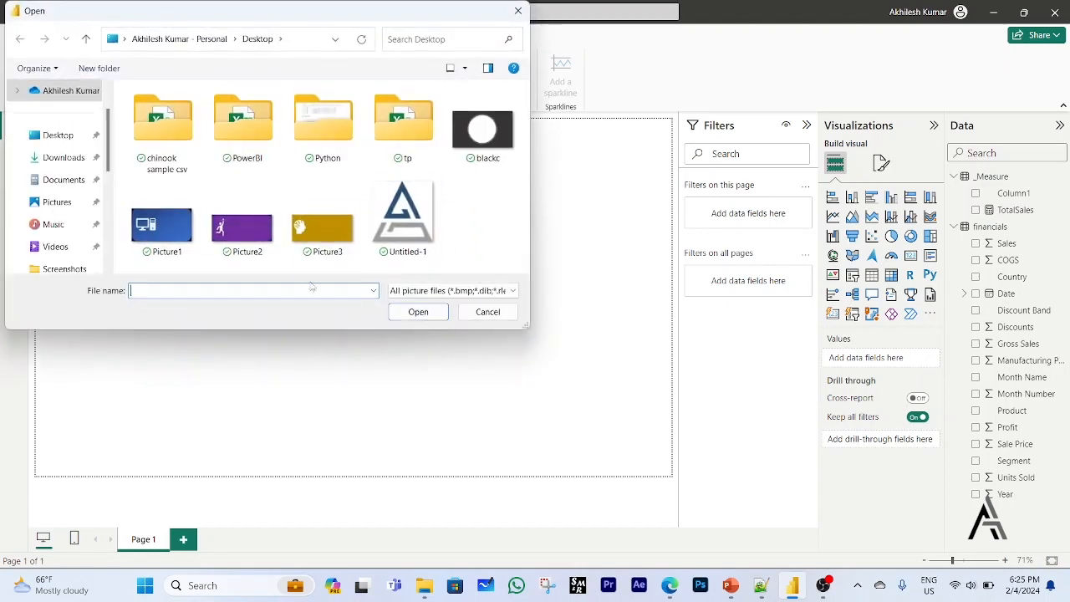
pyautogui.doubleClick(244, 241)
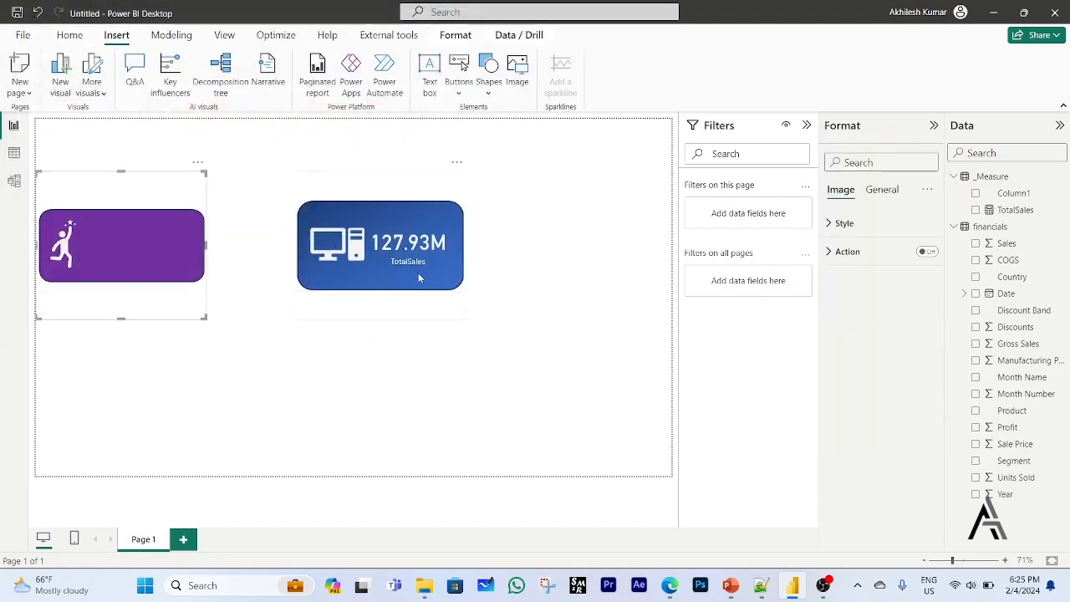
pyautogui.click(416, 227)
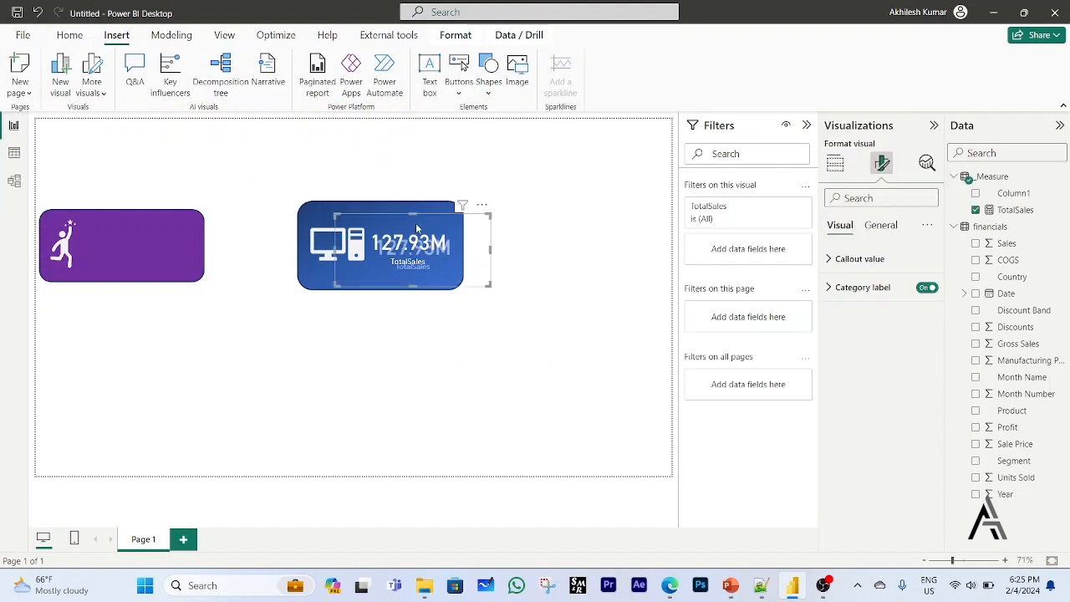
pyautogui.moveTo(417, 227); pyautogui.dragTo(139, 227)
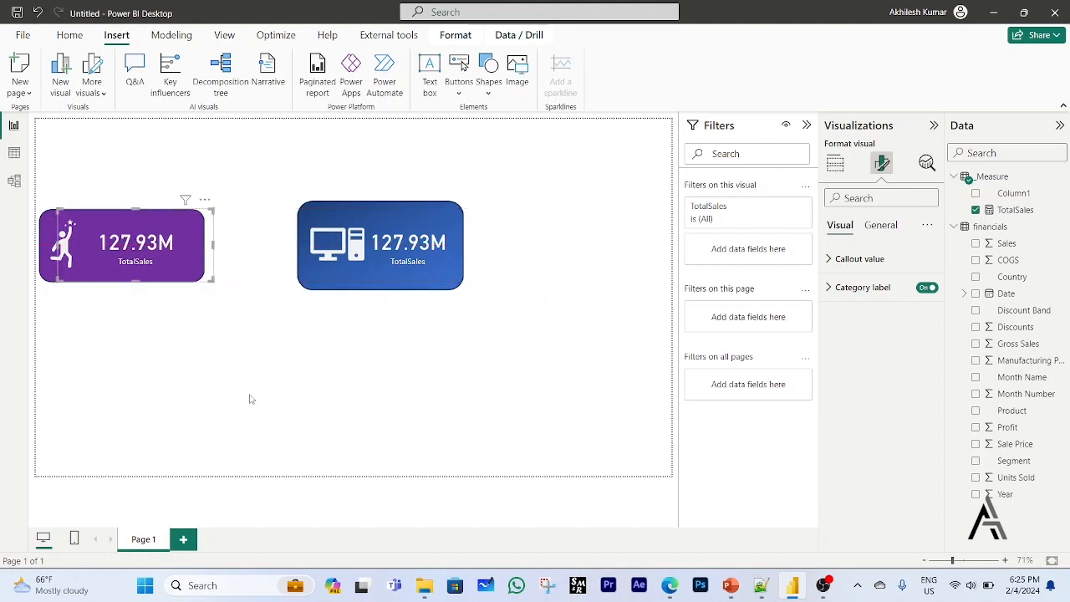
pyautogui.click(293, 407)
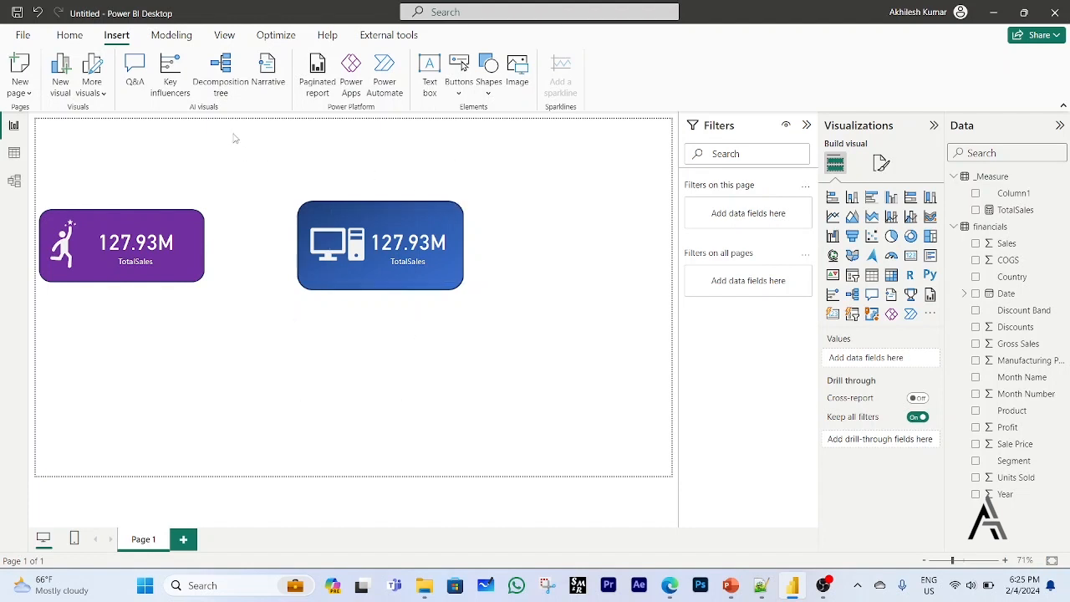
# Select the blue picture together with its TotalSales card and move both directly beneath the purple card.
pyautogui.moveTo(235, 137); pyautogui.dragTo(546, 409)
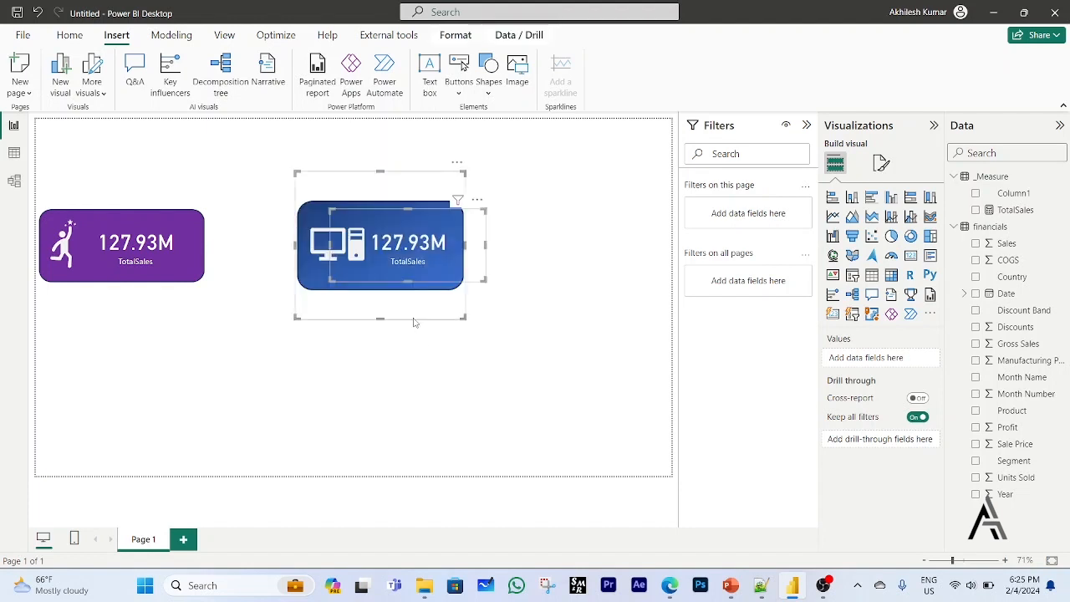
pyautogui.moveTo(420, 318); pyautogui.dragTo(163, 404)
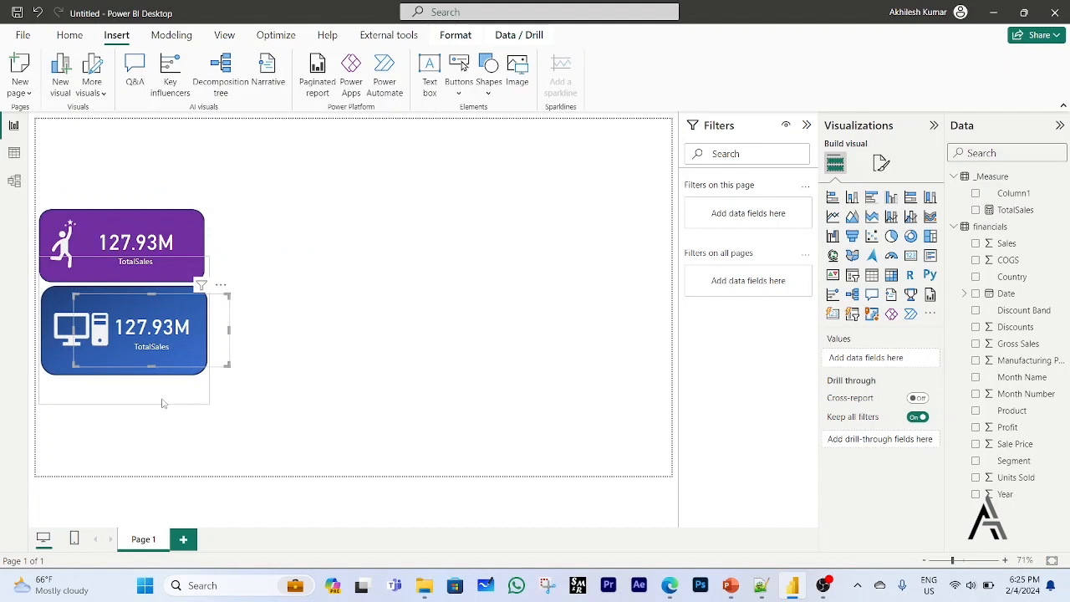
pyautogui.click(462, 372)
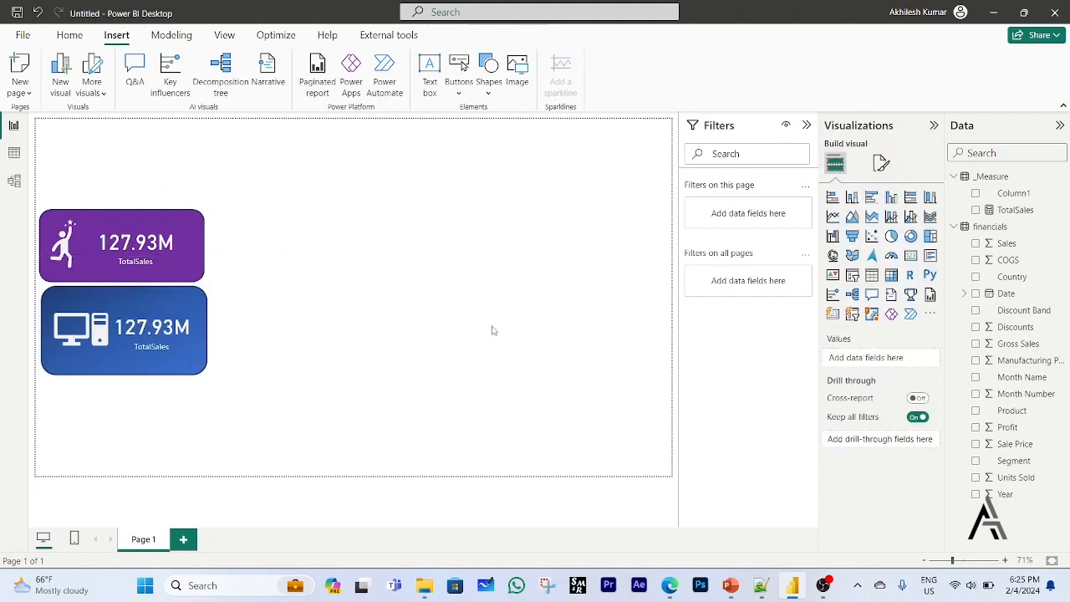
# Insert the Picture3 image and place a copy of the TotalSales card over its gold background, beside the head icon.
pyautogui.click(518, 74)
pyautogui.doubleClick(324, 241)
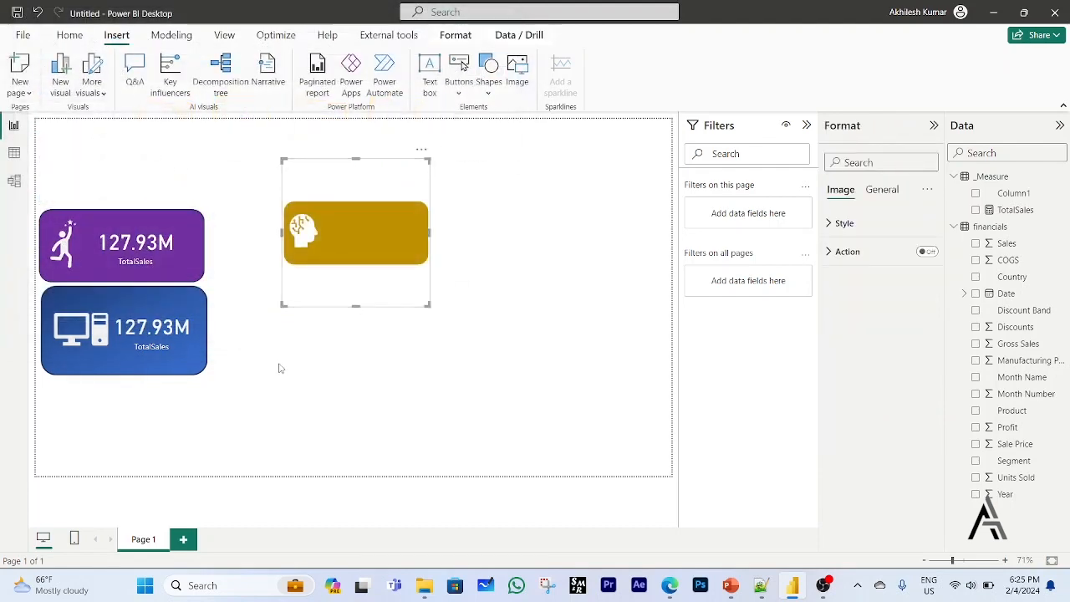
pyautogui.click(149, 244)
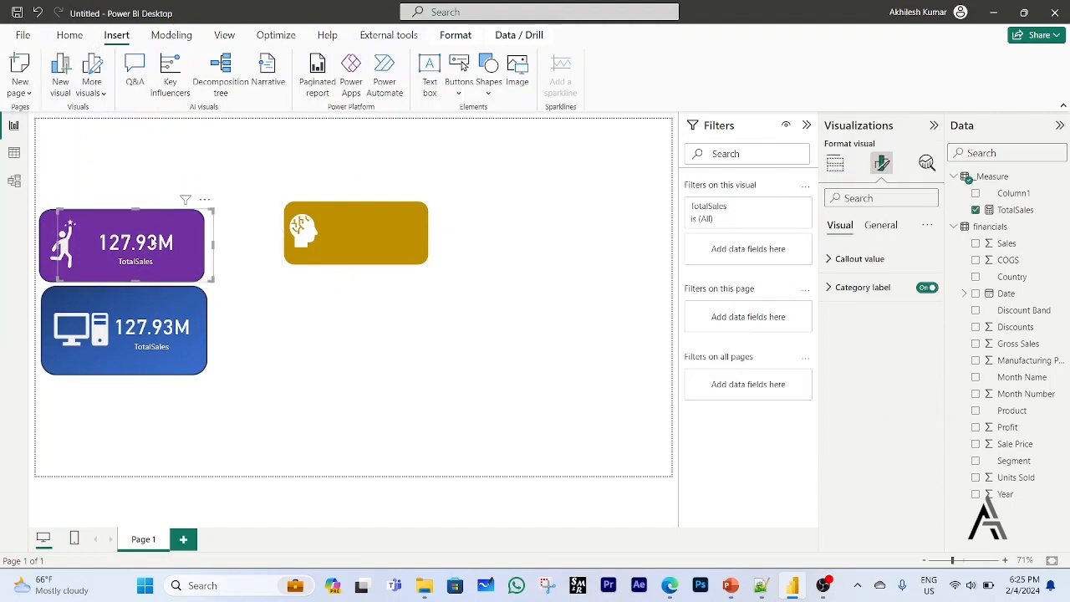
pyautogui.moveTo(153, 243); pyautogui.dragTo(382, 228)
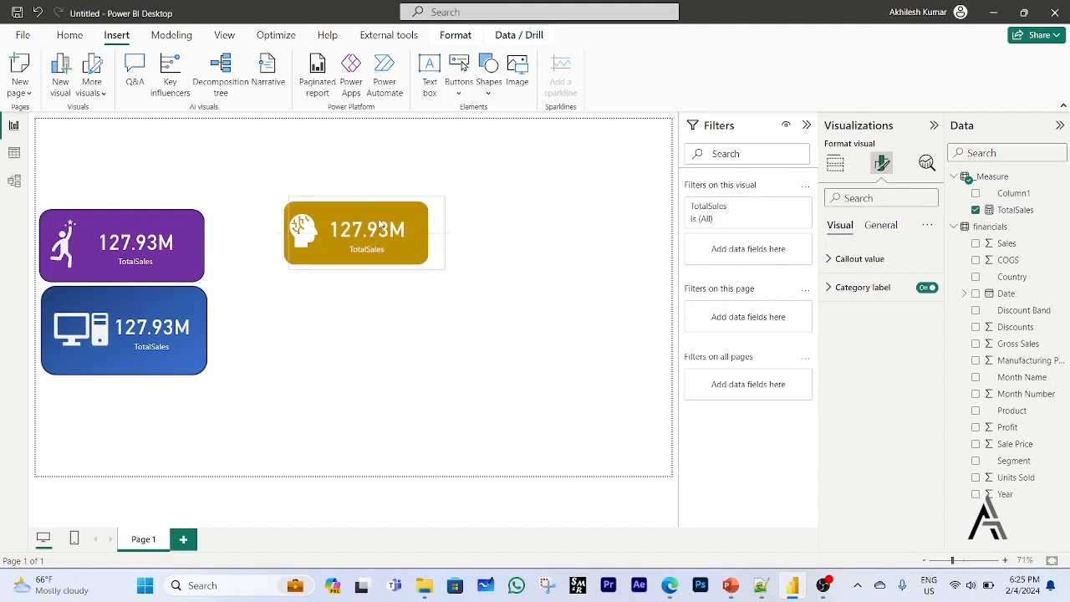
pyautogui.click(539, 271)
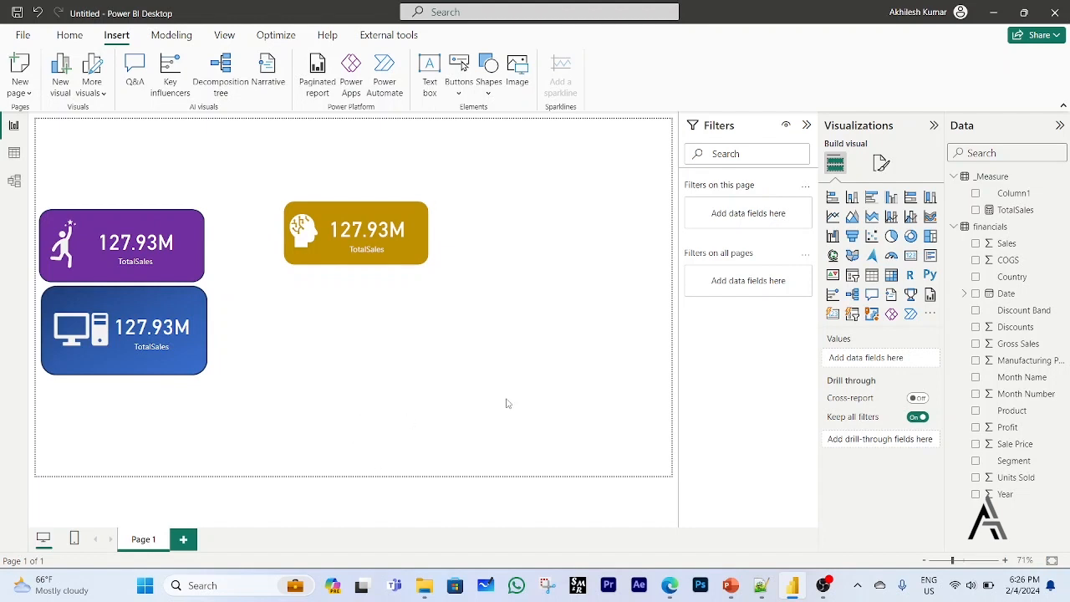
# Group the gold picture with its TotalSales card and move the group closer to the purple card.
pyautogui.moveTo(242, 148); pyautogui.dragTo(528, 391)
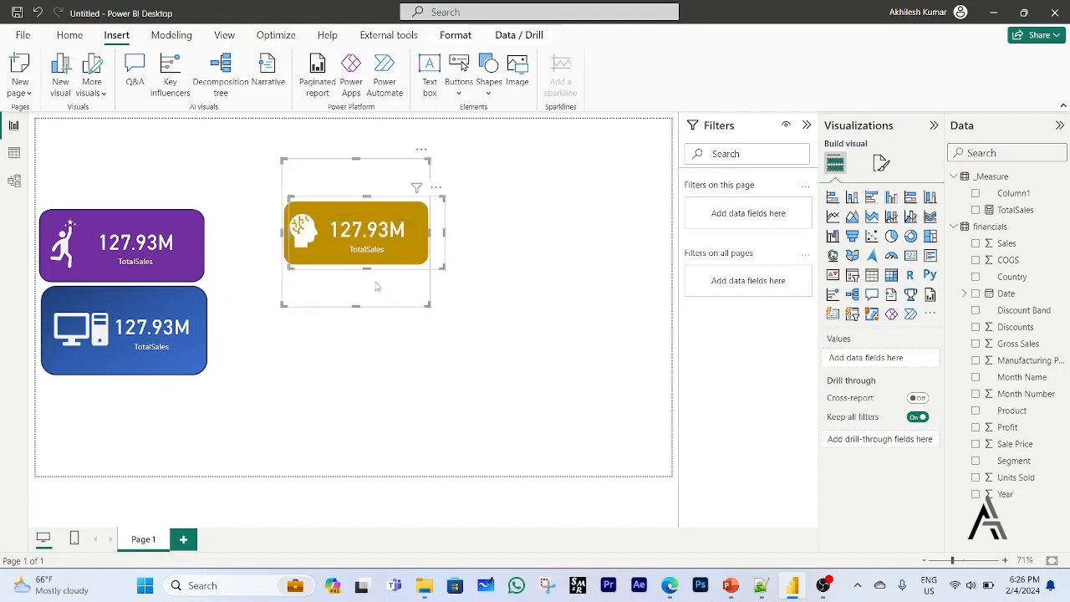
pyautogui.rightClick(422, 208)
pyautogui.moveTo(451, 213)
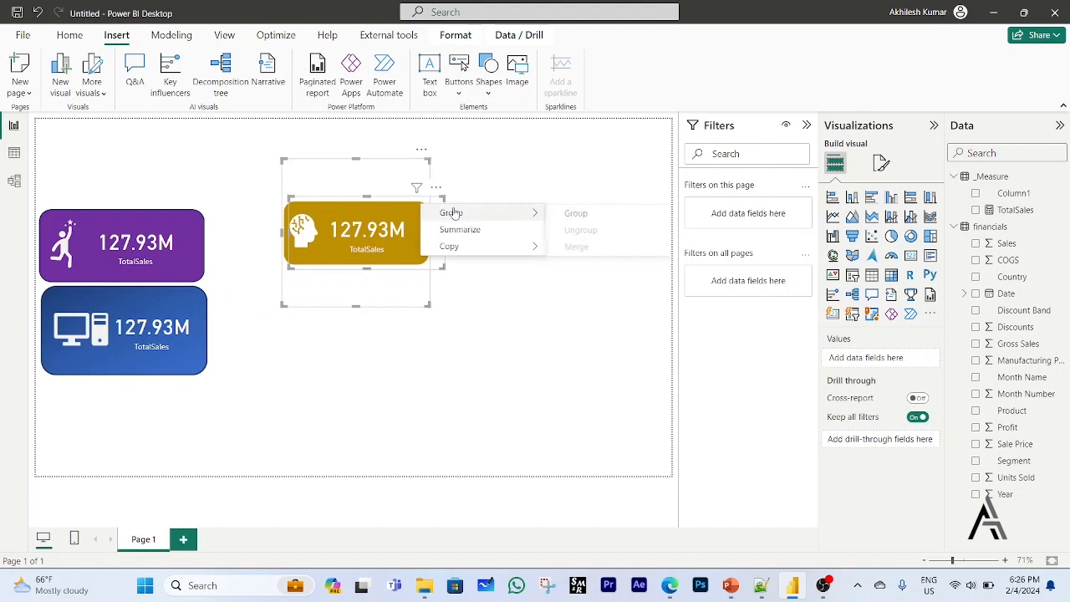
pyautogui.click(577, 213)
pyautogui.moveTo(418, 292); pyautogui.dragTo(354, 215)
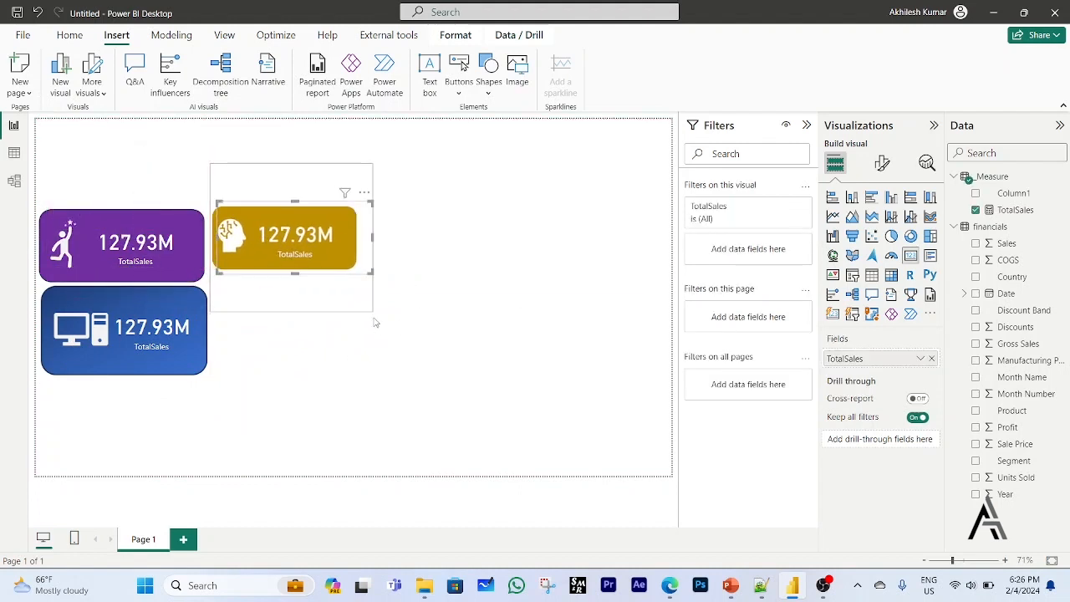
# Move the gold card group back toward the middle of the page and slightly enlarge its picture.
pyautogui.click(440, 301)
pyautogui.moveTo(298, 176); pyautogui.dragTo(454, 271)
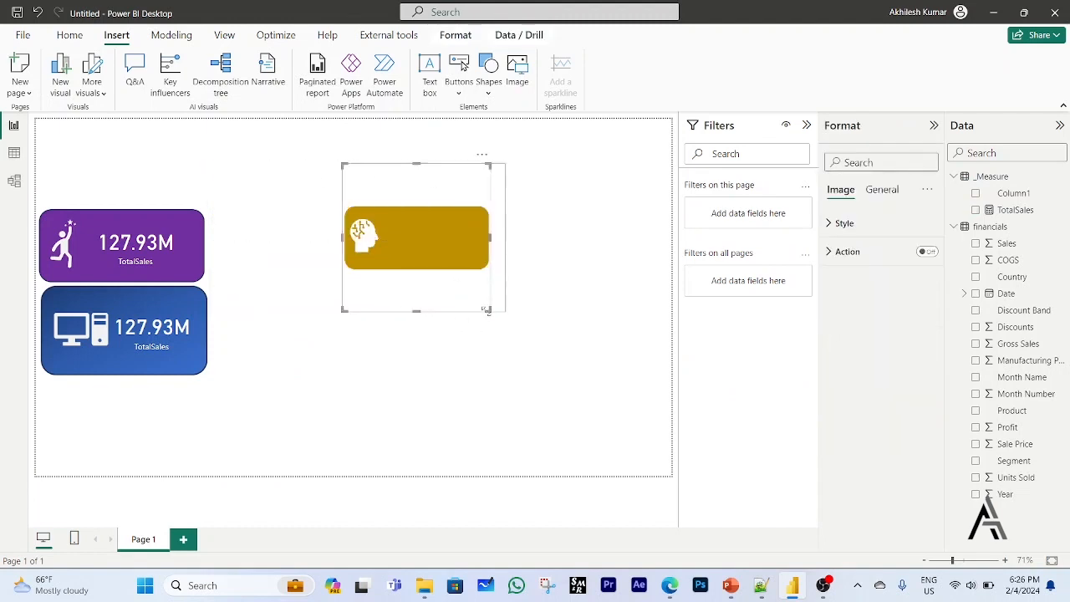
pyautogui.moveTo(487, 310)
pyautogui.mouseDown()
pyautogui.moveTo(460, 275)
pyautogui.moveTo(494, 303)
pyautogui.mouseUp()
pyautogui.click(513, 326)
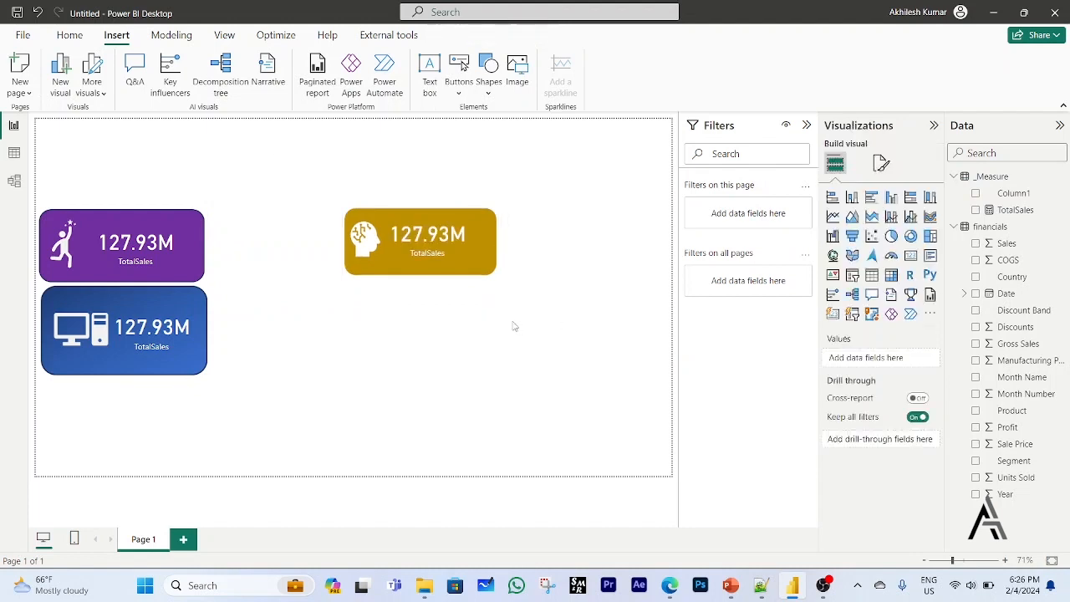
# Shrink the gold card group and move it above the purple card in the page's upper-left corner.
pyautogui.click(505, 312)
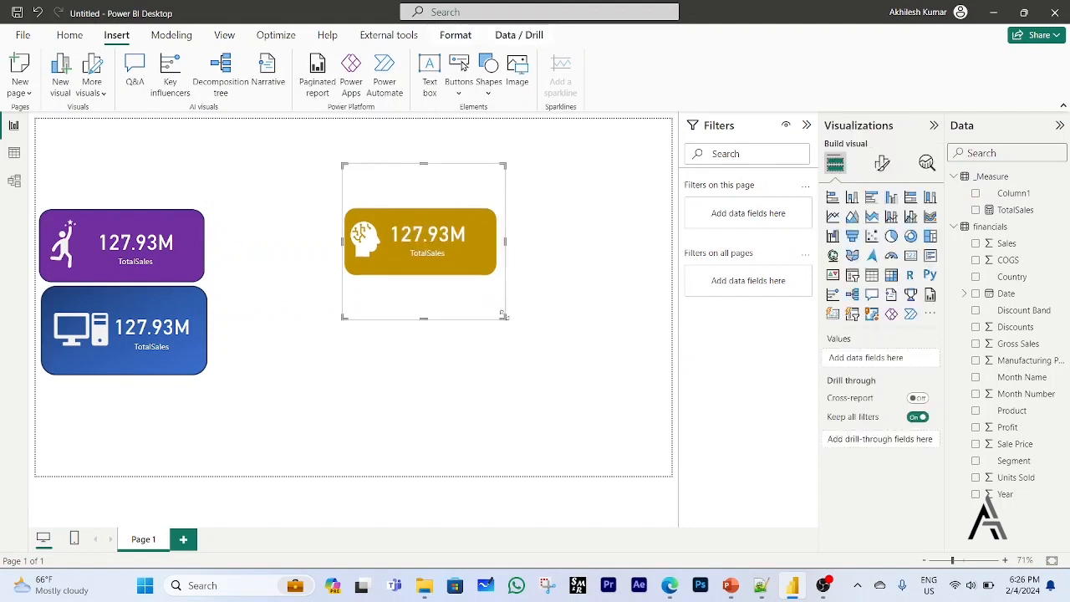
pyautogui.moveTo(503, 316); pyautogui.dragTo(489, 252)
pyautogui.moveTo(442, 175); pyautogui.dragTo(141, 137)
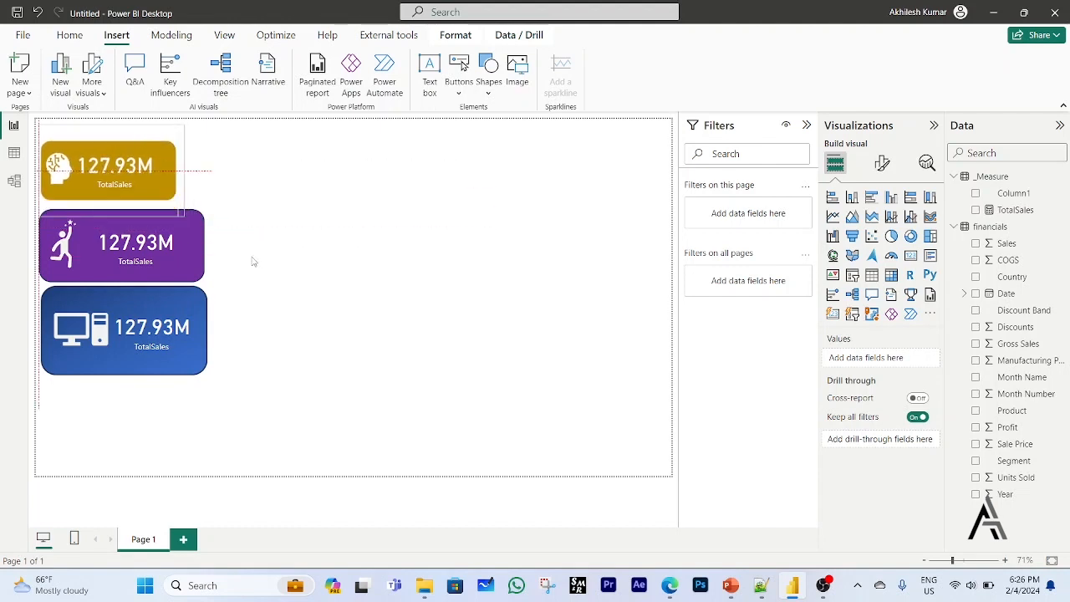
pyautogui.click(313, 355)
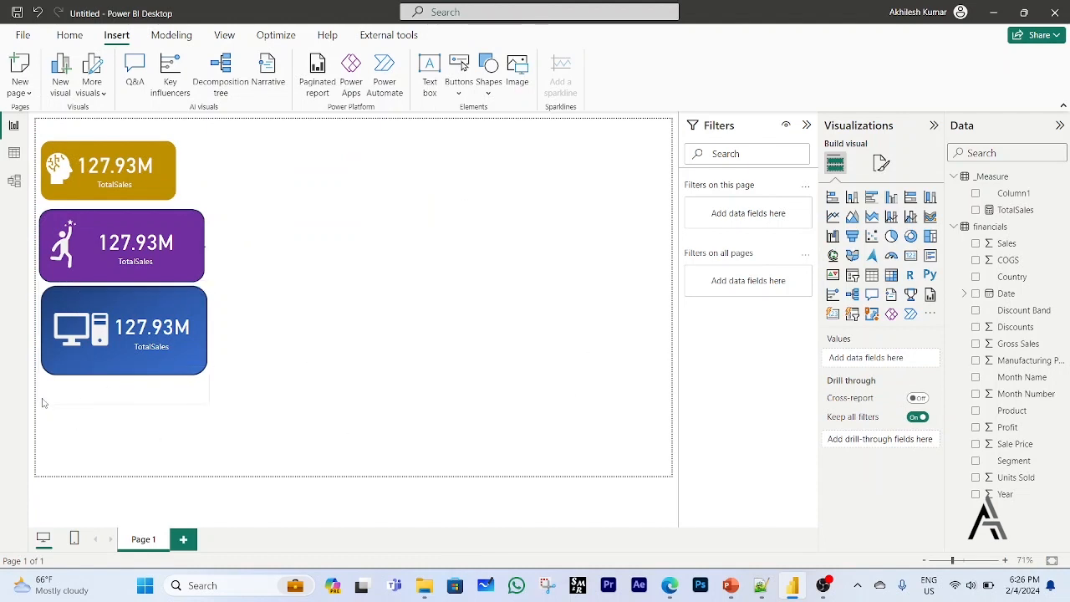
# Move the blue picture and its TotalSales card out to the empty middle of the page.
pyautogui.moveTo(48, 408); pyautogui.dragTo(350, 396)
pyautogui.click(392, 455)
pyautogui.moveTo(153, 344); pyautogui.dragTo(442, 334)
# Group the blue picture with its TotalSales card.
pyautogui.moveTo(276, 442); pyautogui.dragTo(573, 195)
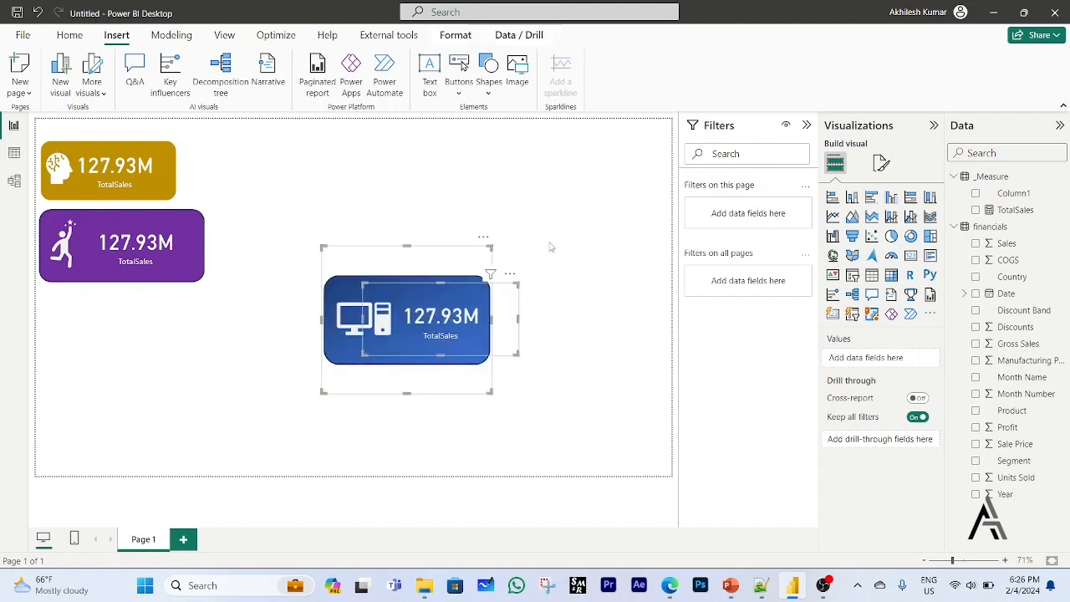
pyautogui.rightClick(455, 261)
pyautogui.moveTo(552, 265)
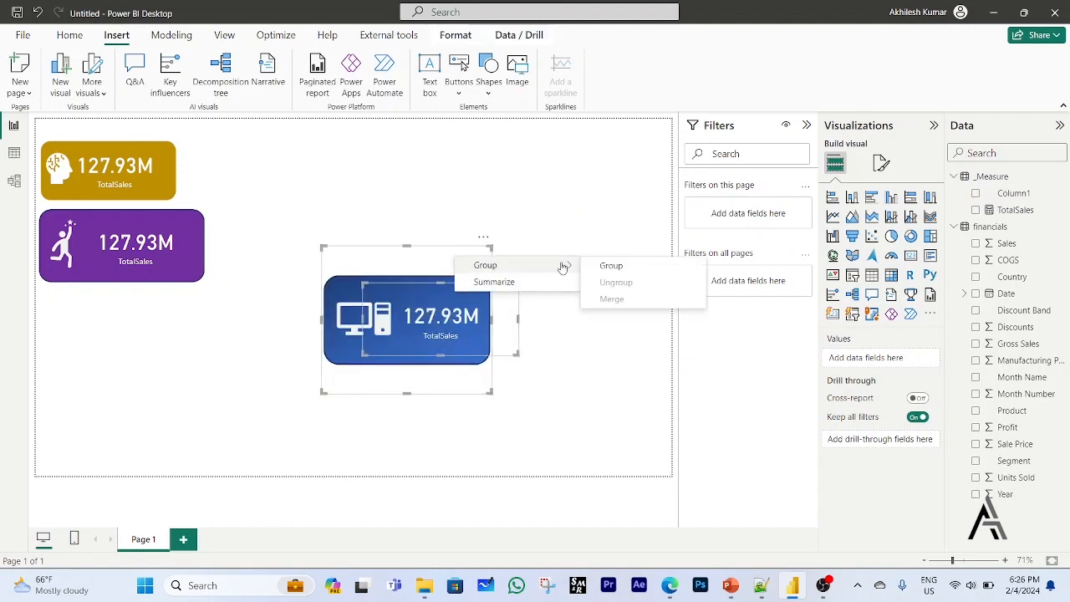
pyautogui.click(610, 266)
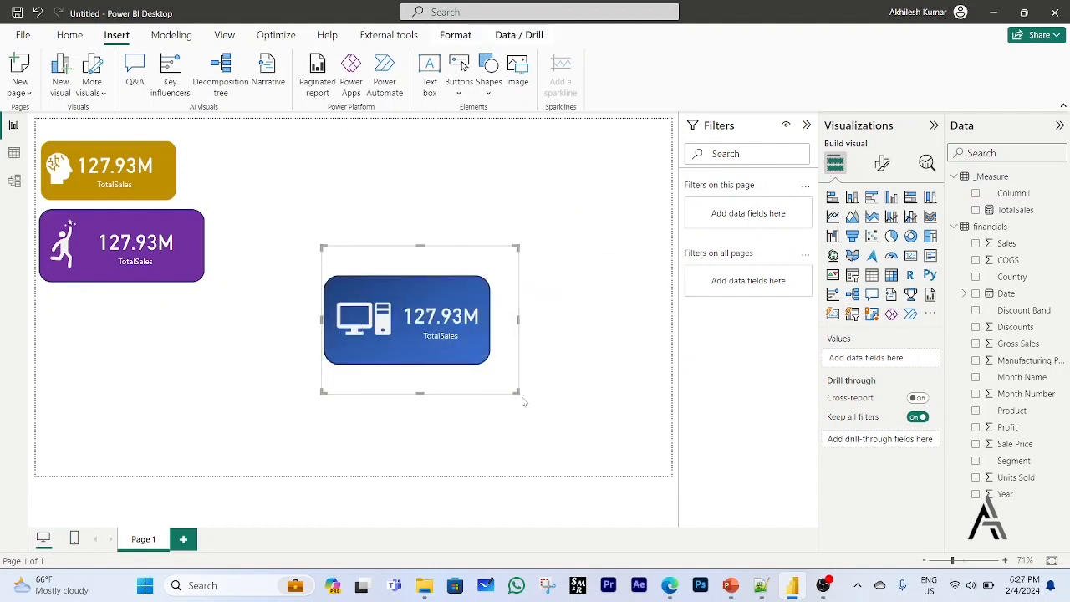
# Shrink the blue card group and move it beneath the purple card to complete the column of cards.
pyautogui.moveTo(515, 391); pyautogui.dragTo(491, 344)
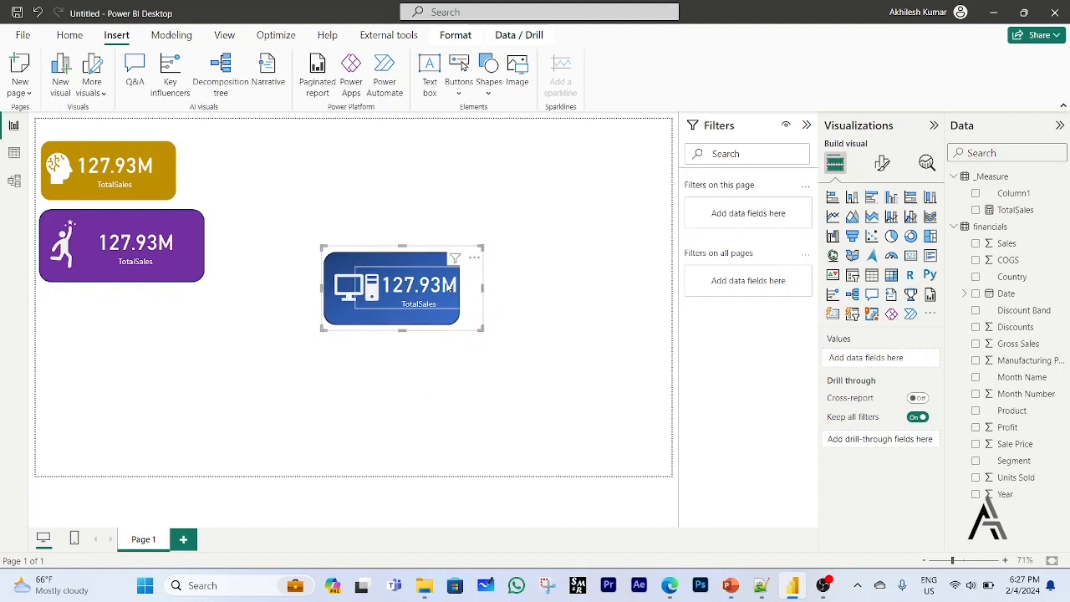
pyautogui.click(421, 223)
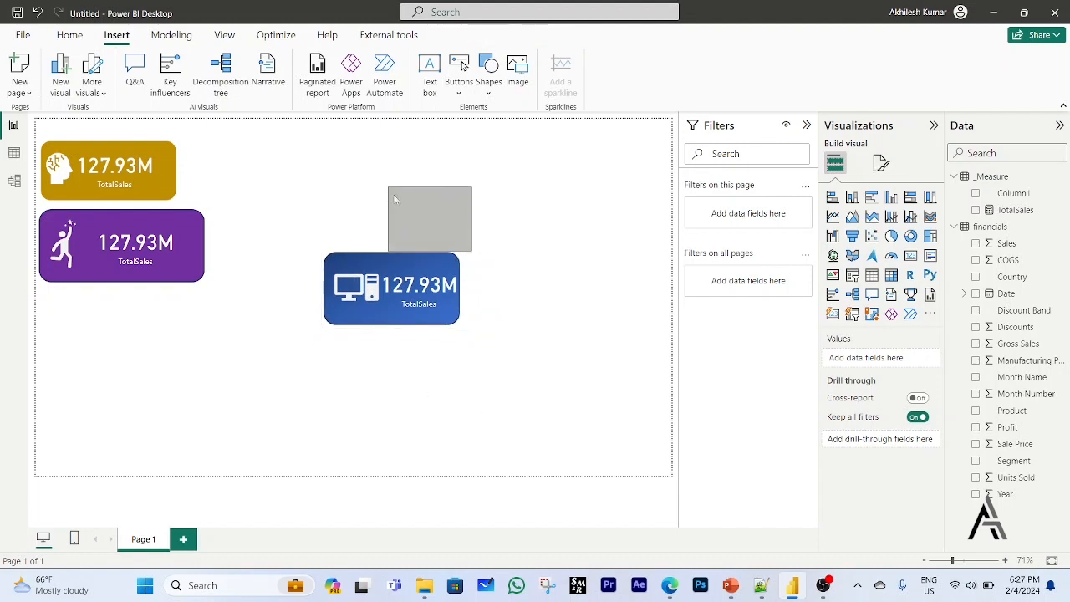
pyautogui.moveTo(292, 216); pyautogui.dragTo(573, 430)
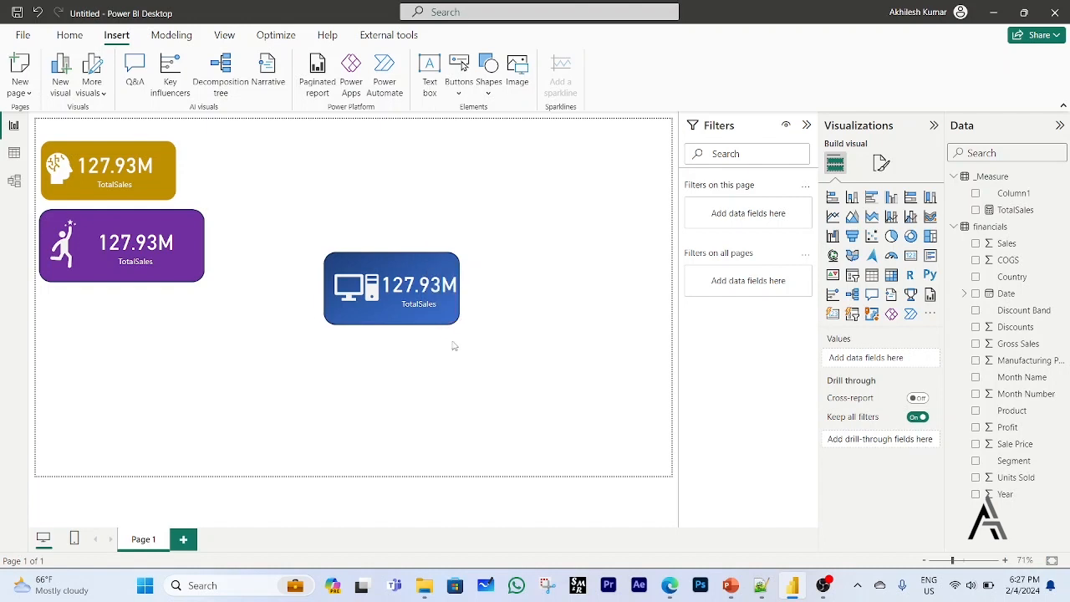
pyautogui.moveTo(451, 335); pyautogui.dragTo(171, 375)
pyautogui.click(141, 400)
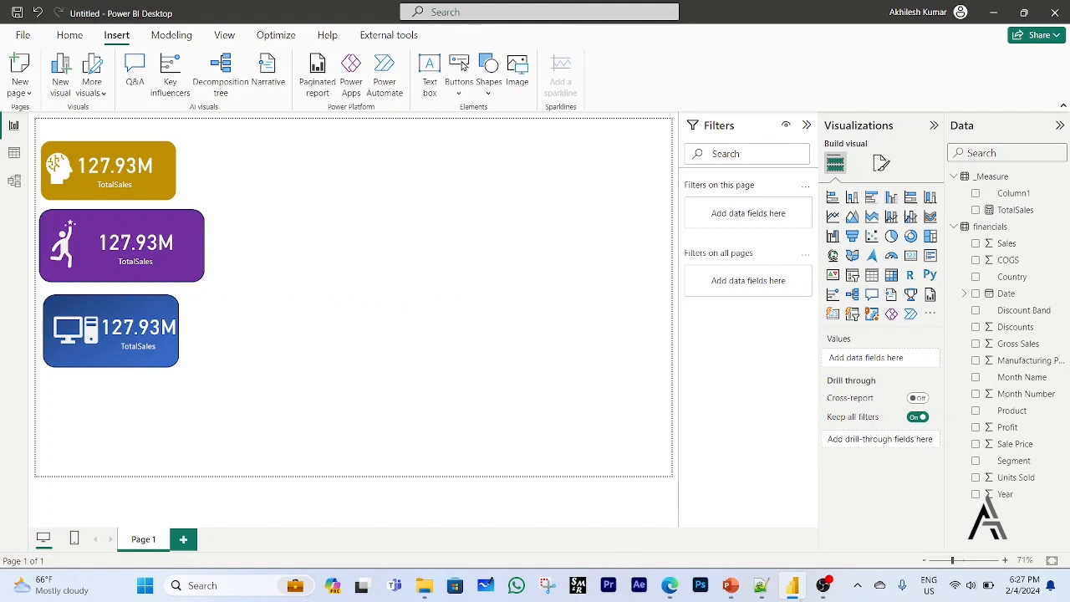
# Switch to Notepad++ to check the list of planned tasks in change.log.
pyautogui.click(762, 586)
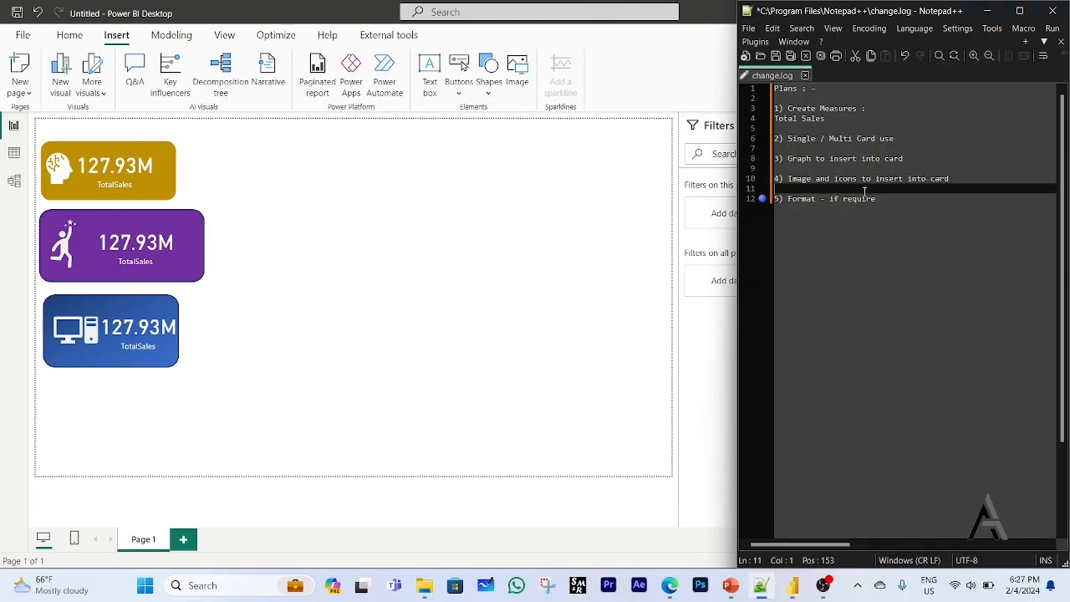
# Switch to PowerPoint and delete the head icon and the gold rounded rectangle from the slide.
pyautogui.click(787, 179)
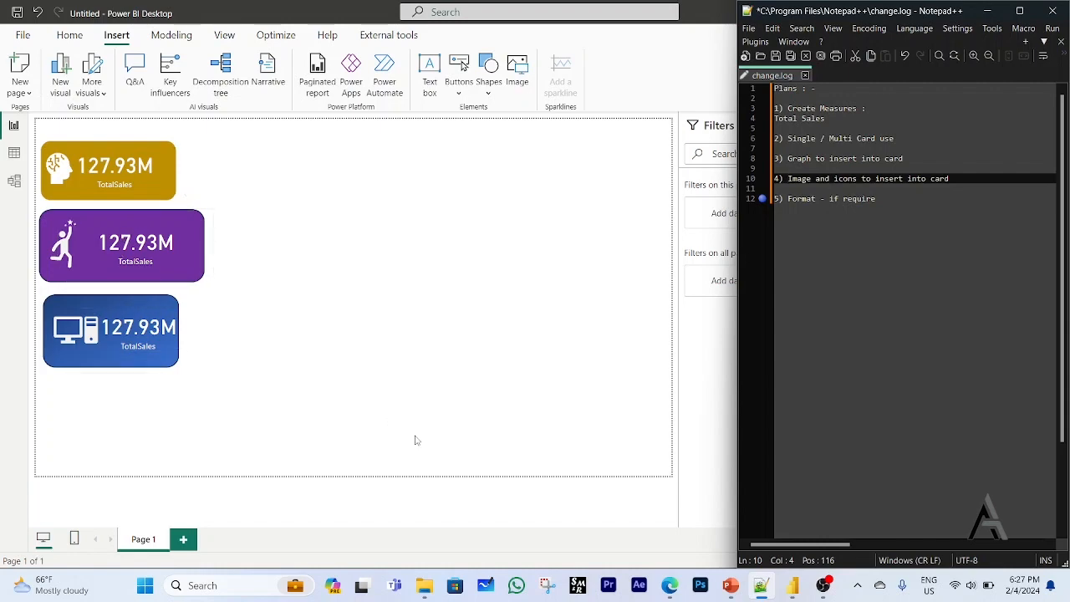
pyautogui.click(500, 428)
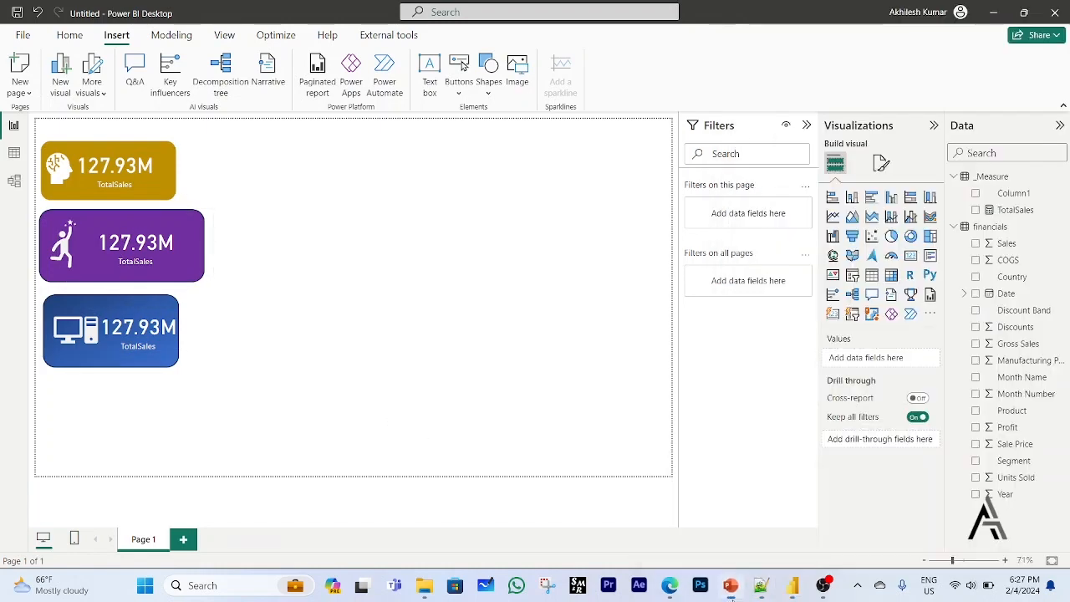
pyautogui.click(731, 585)
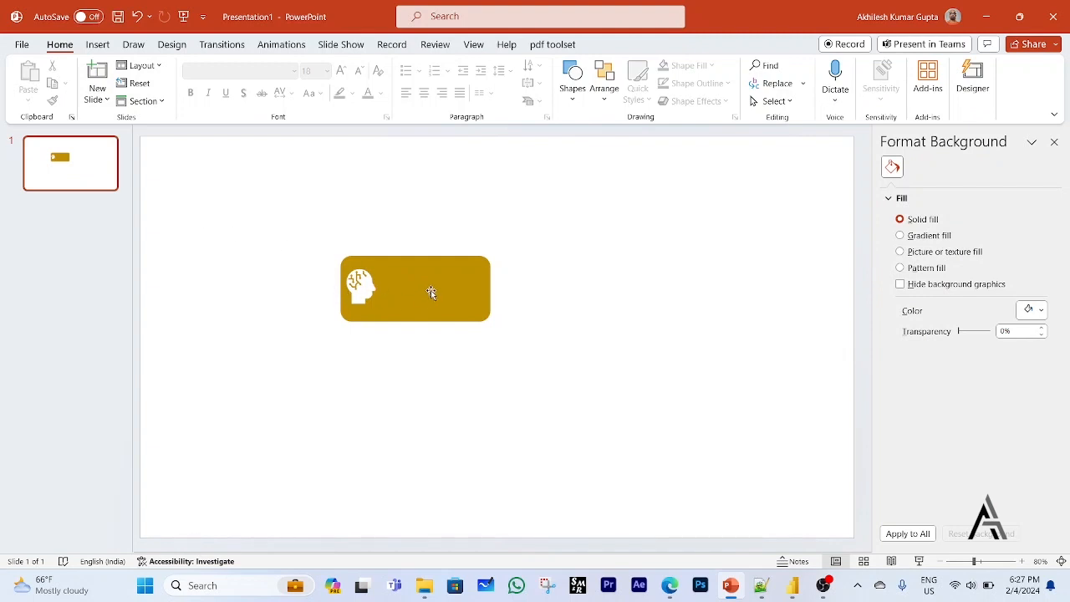
pyautogui.moveTo(431, 290)
pyautogui.mouseDown()
pyautogui.moveTo(471, 287)
pyautogui.moveTo(524, 263)
pyautogui.moveTo(421, 222)
pyautogui.moveTo(335, 229)
pyautogui.moveTo(440, 289)
pyautogui.mouseUp()
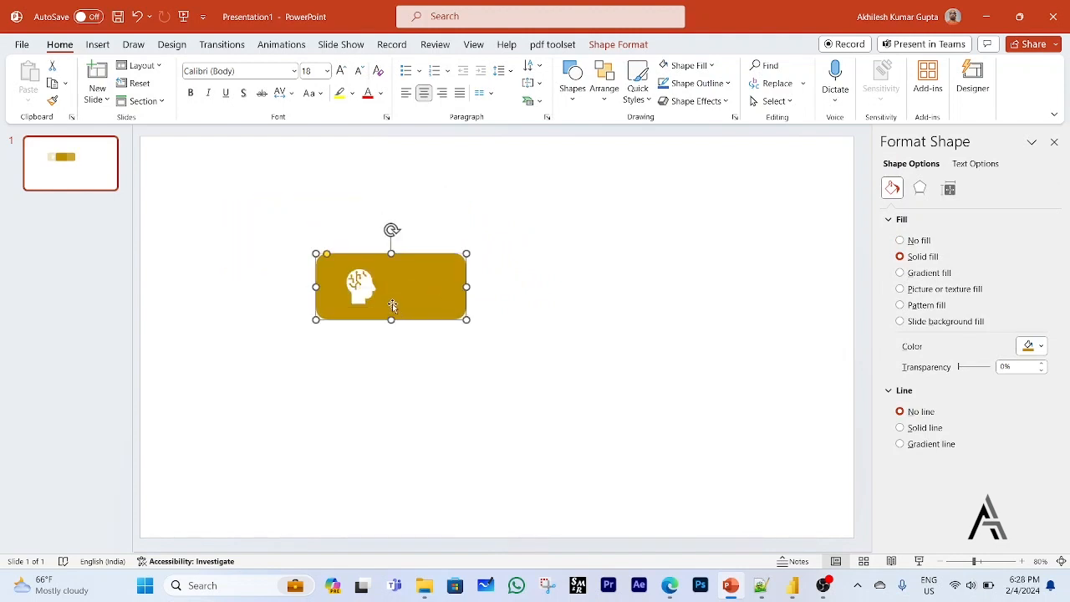
pyautogui.click(363, 297)
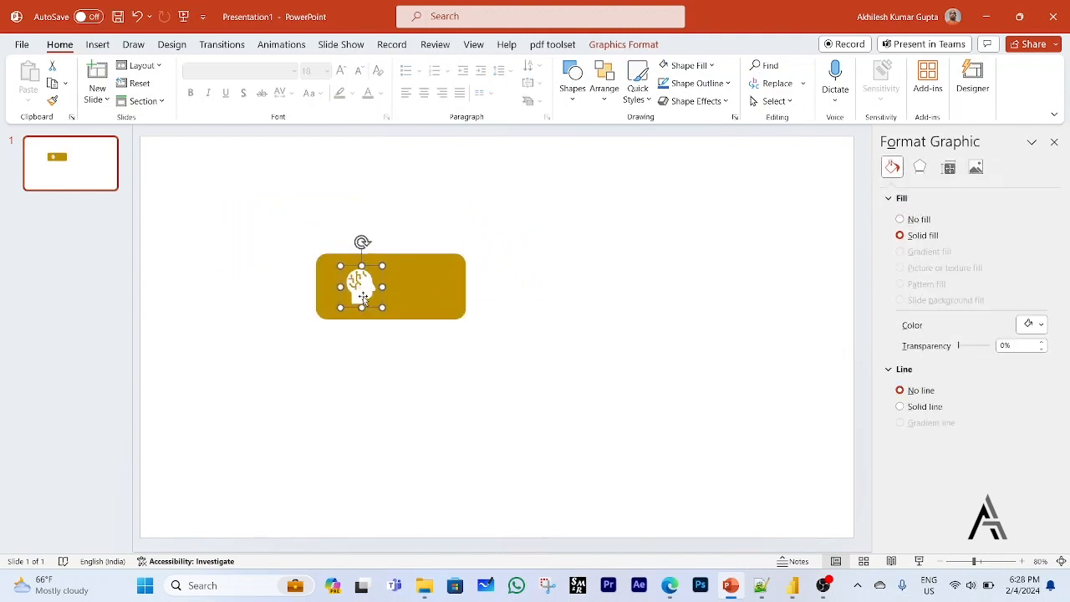
pyautogui.press('Delete')
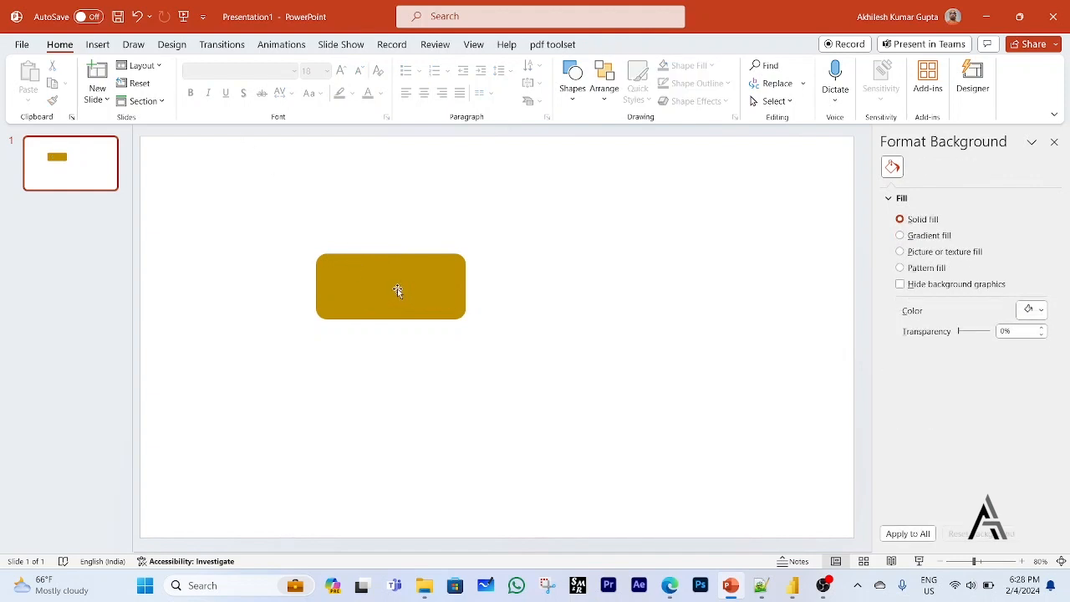
pyautogui.click(397, 291)
pyautogui.press('Delete')
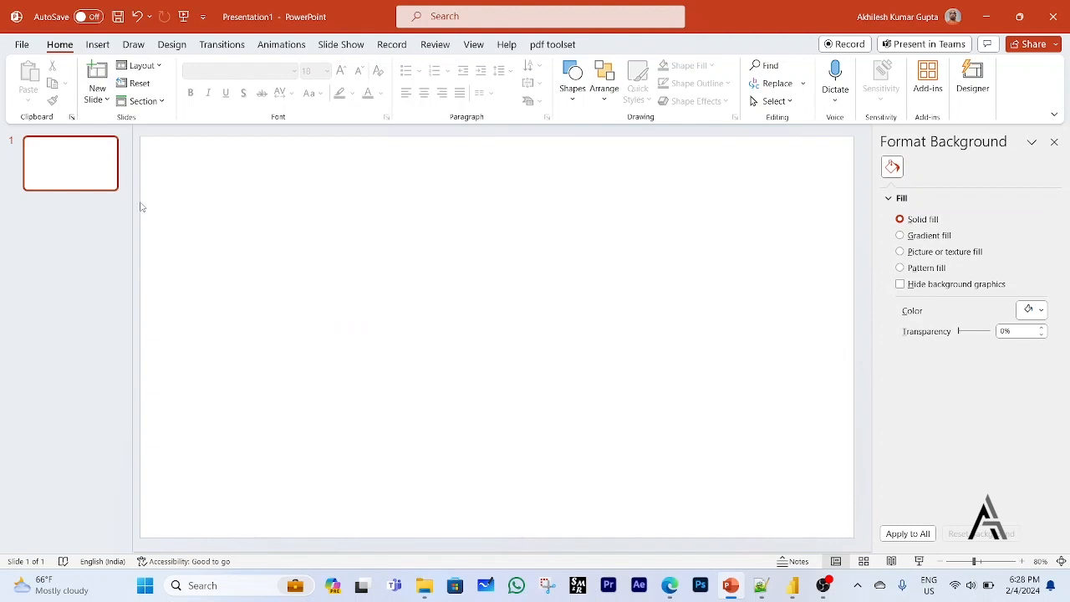
# Draw a rounded rectangle about 1" high and 2.55" wide in the upper middle of the empty slide.
pyautogui.click(97, 44)
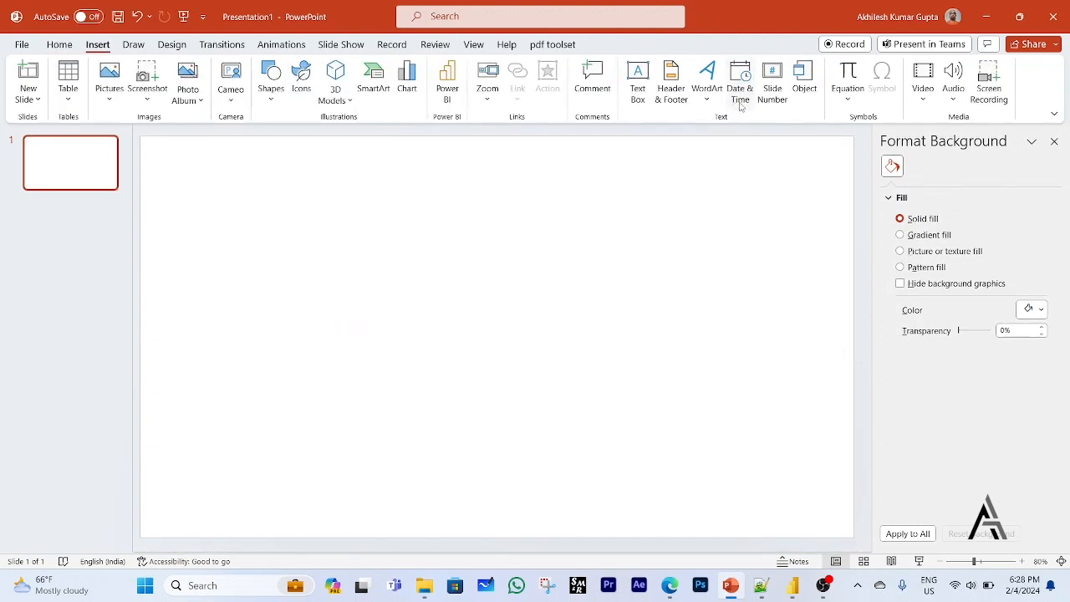
pyautogui.click(272, 89)
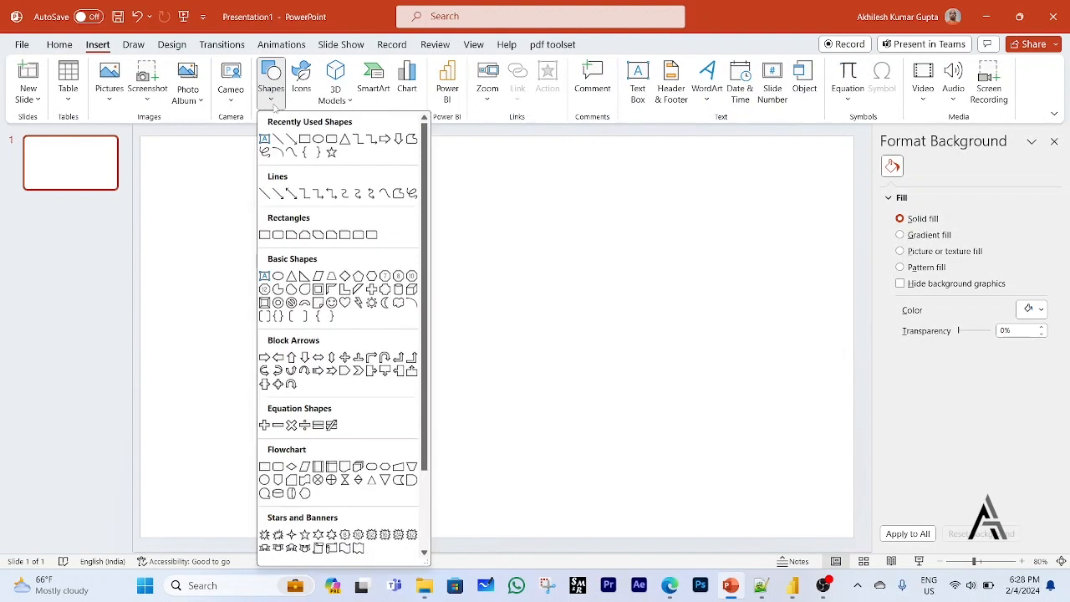
pyautogui.click(331, 140)
pyautogui.moveTo(384, 240); pyautogui.dragTo(521, 294)
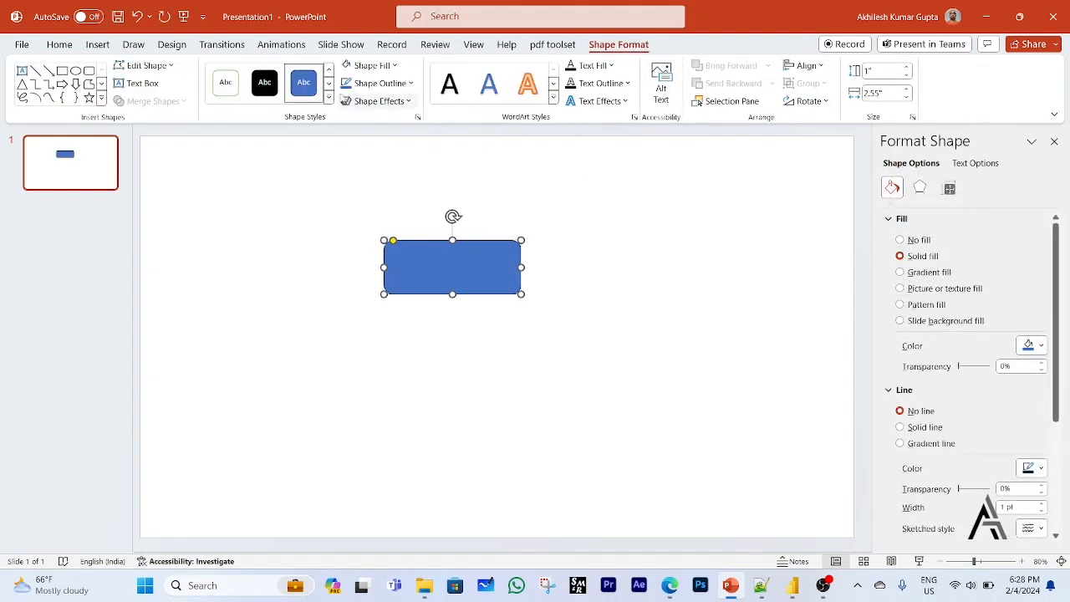
# Fill the rounded rectangle with the first dark-variation blue gradient, a linear diagonal one.
pyautogui.click(395, 67)
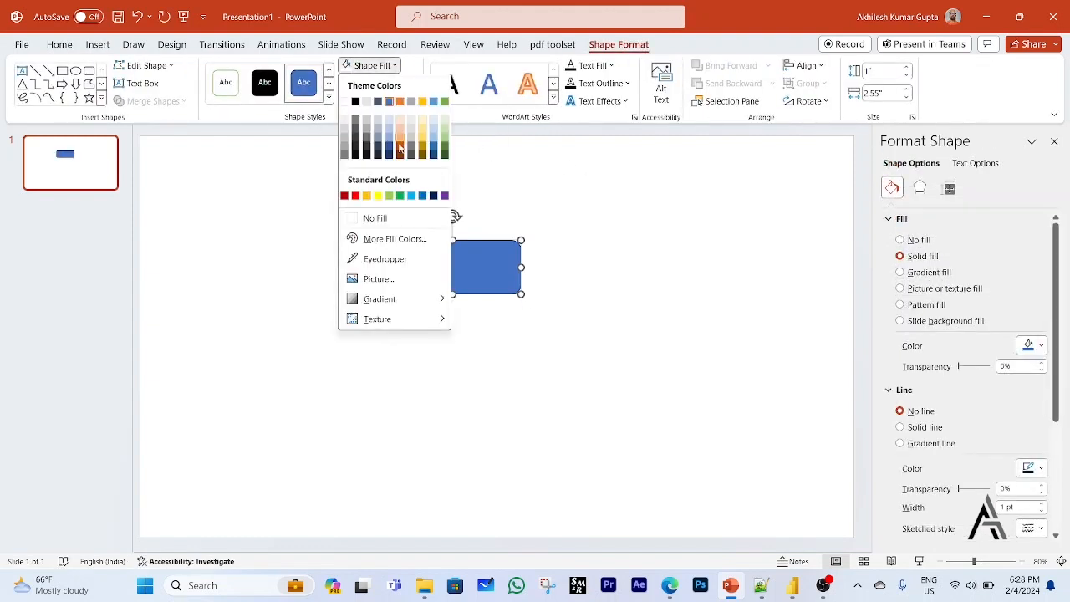
pyautogui.moveTo(359, 304)
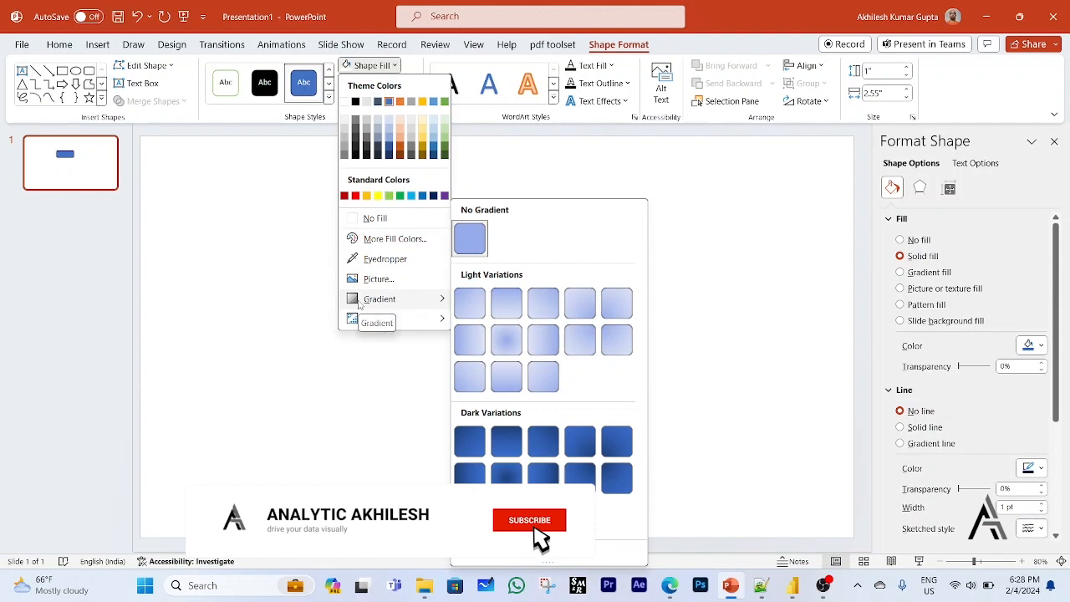
pyautogui.click(472, 444)
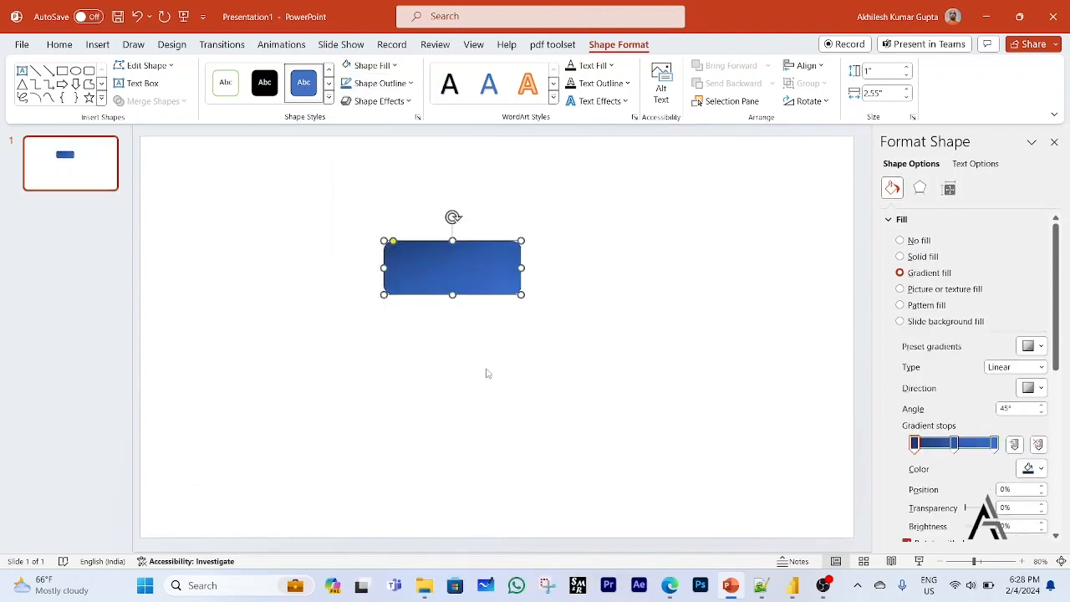
# Open the stock icon library and look through the icons for one that suits the card.
pyautogui.click(98, 46)
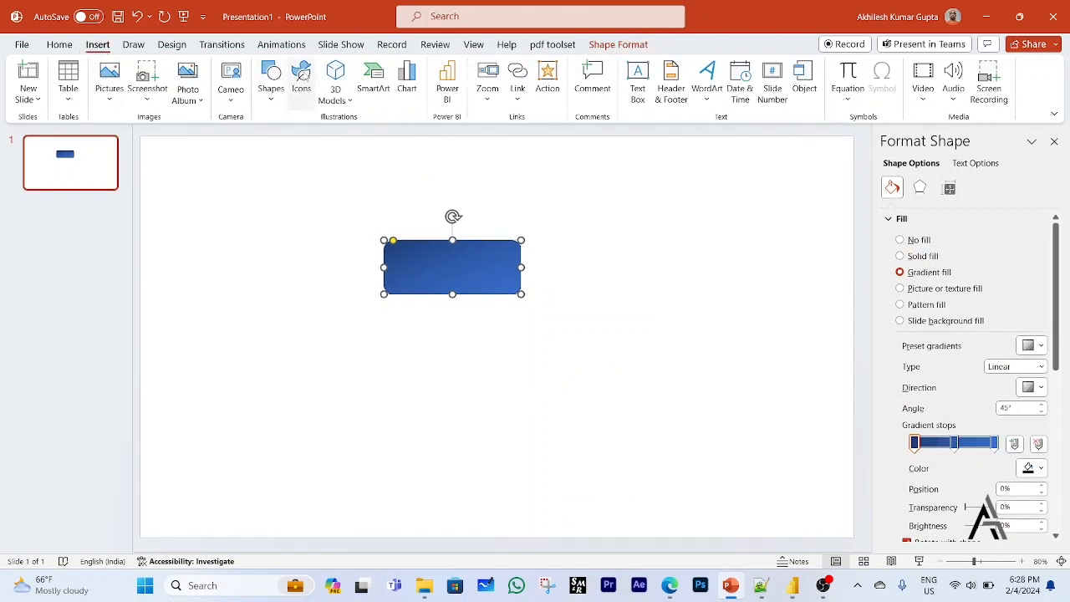
pyautogui.click(302, 75)
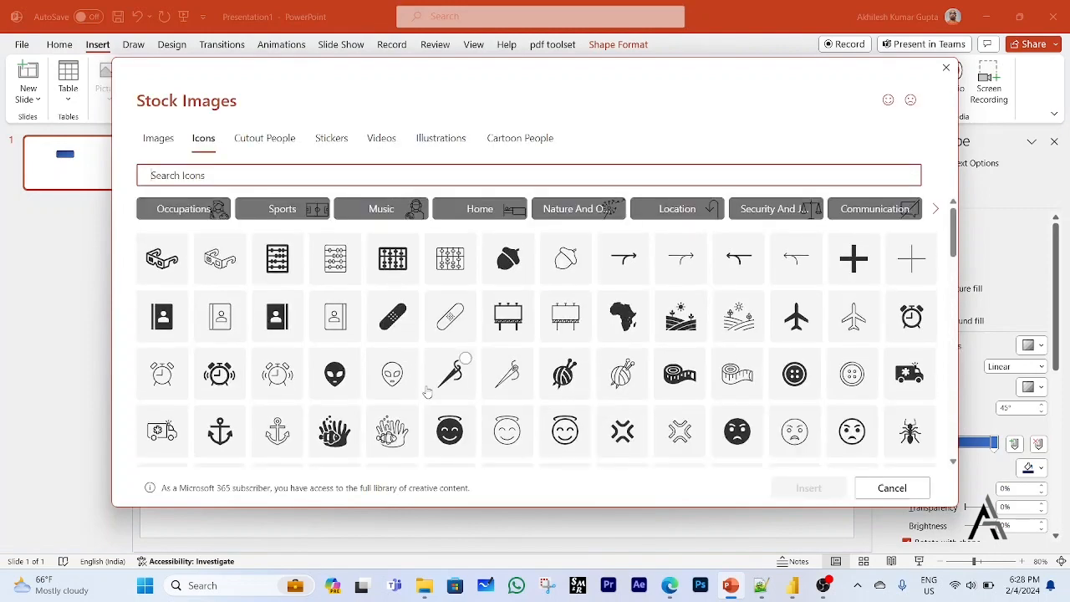
pyautogui.scroll(-1, 428, 393)
pyautogui.scroll(-3, 427, 393)
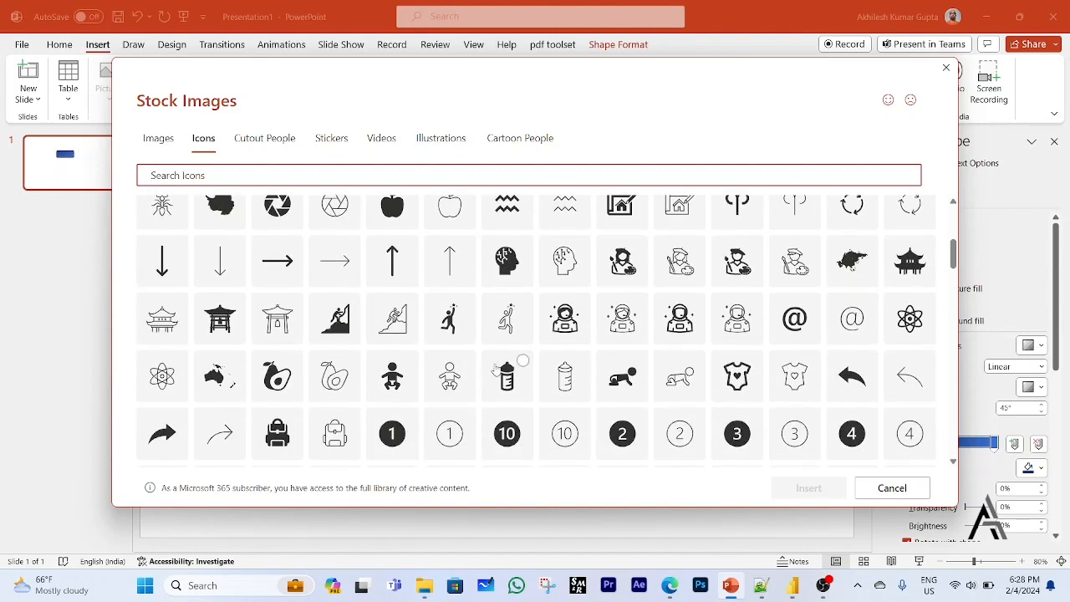
pyautogui.scroll(-1, 504, 370)
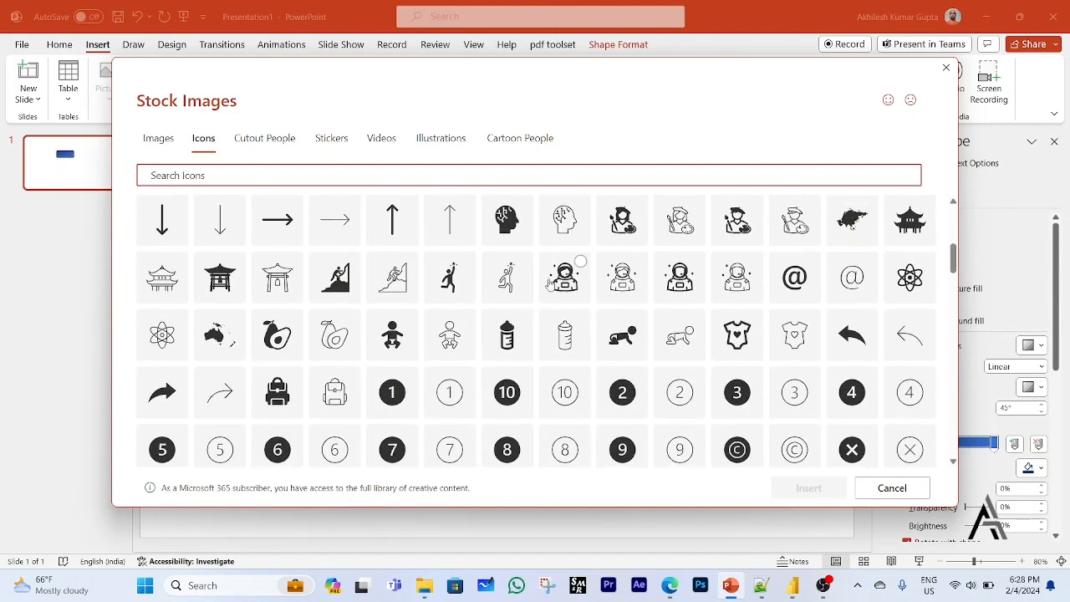
pyautogui.scroll(-4, 567, 367)
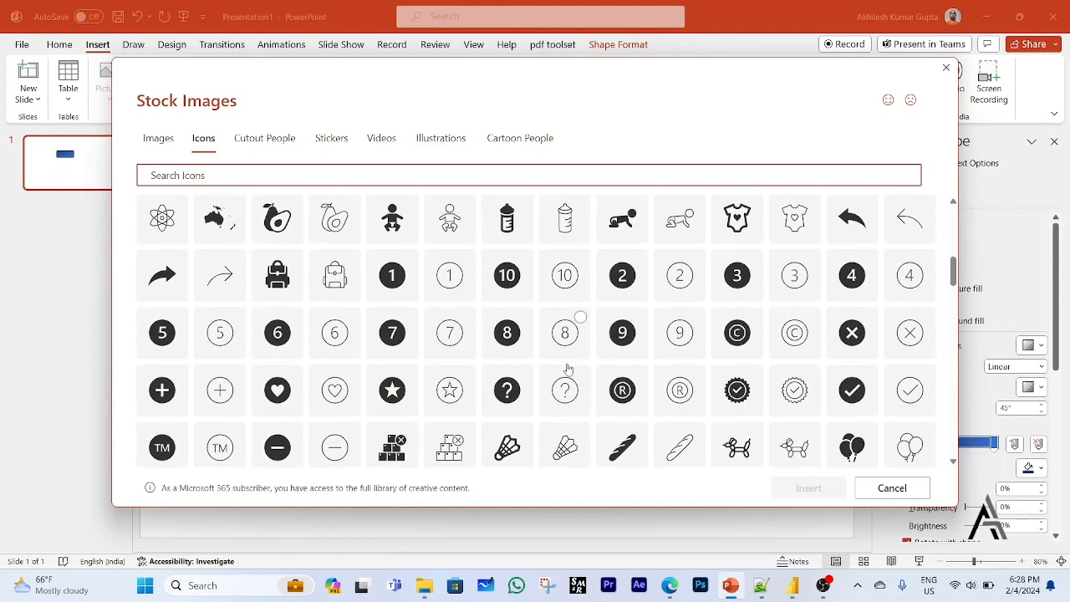
pyautogui.scroll(-5, 566, 367)
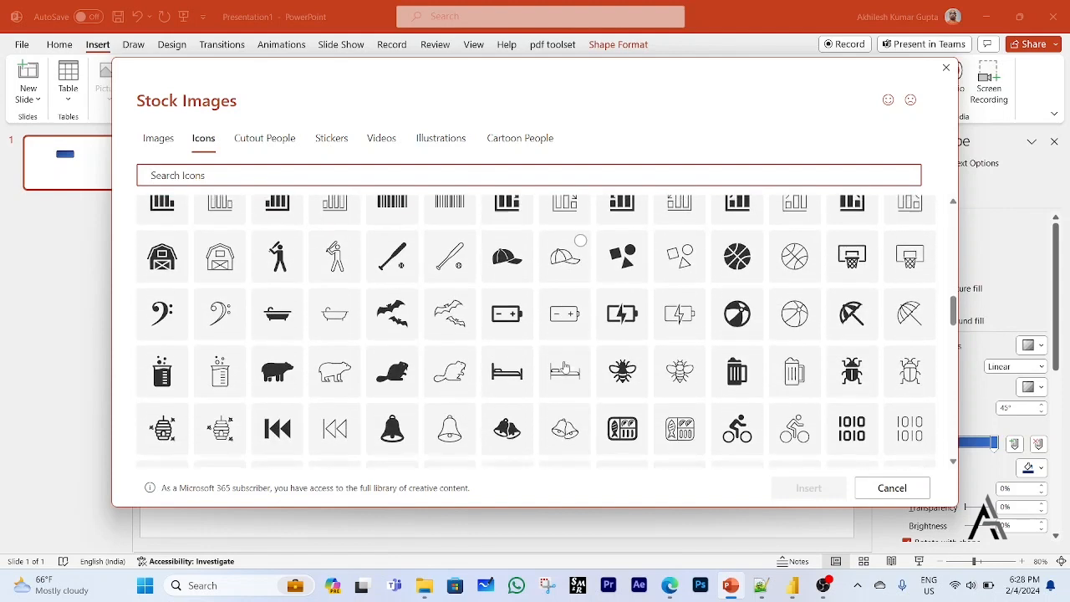
pyautogui.scroll(-3, 566, 368)
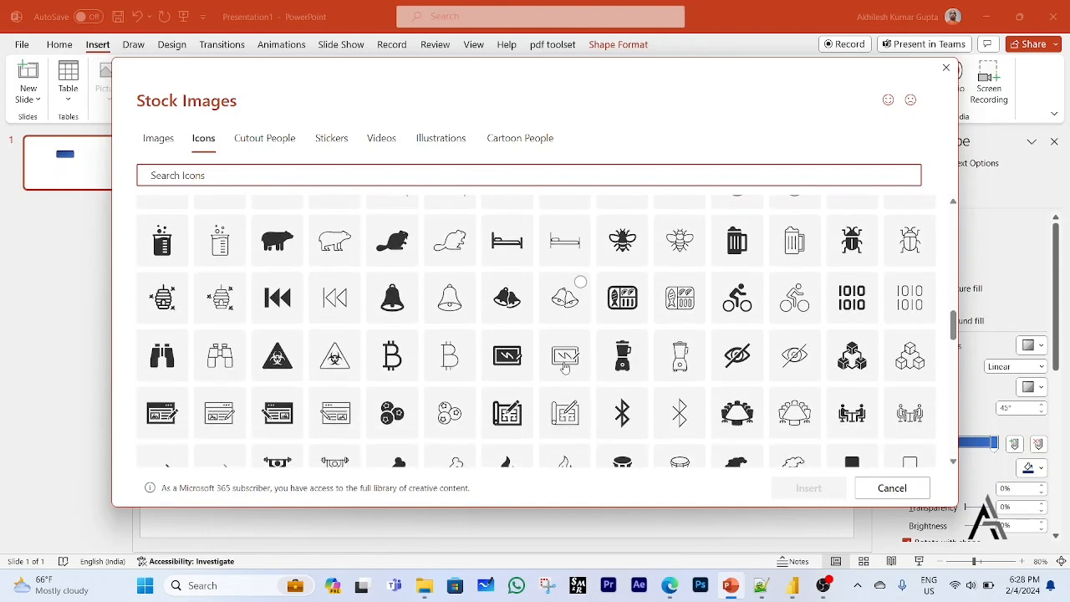
pyautogui.scroll(-2, 565, 368)
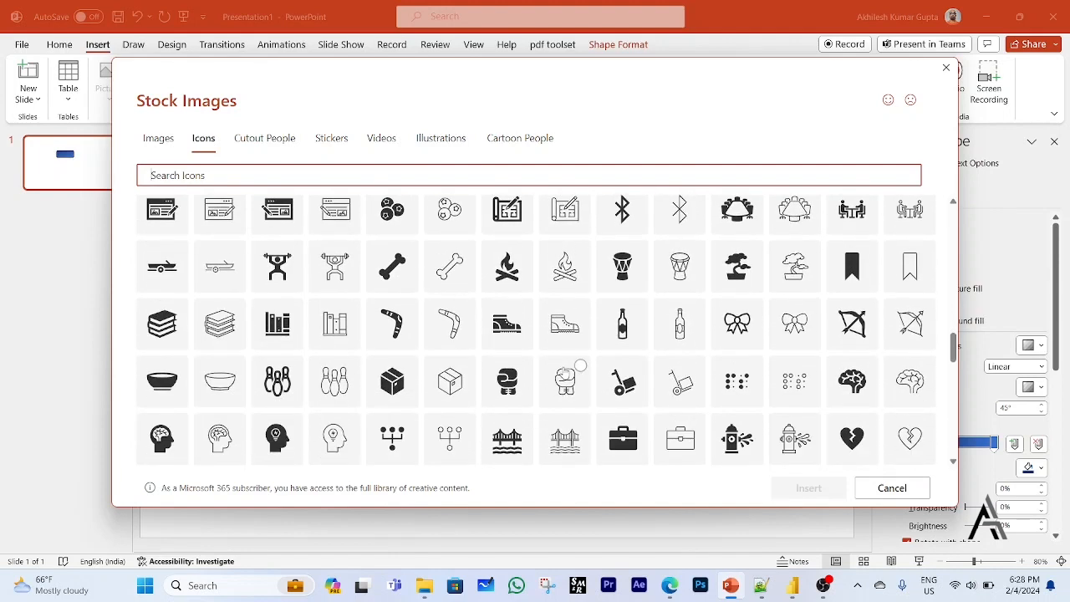
pyautogui.scroll(-2, 565, 372)
pyautogui.scroll(-2, 565, 372)
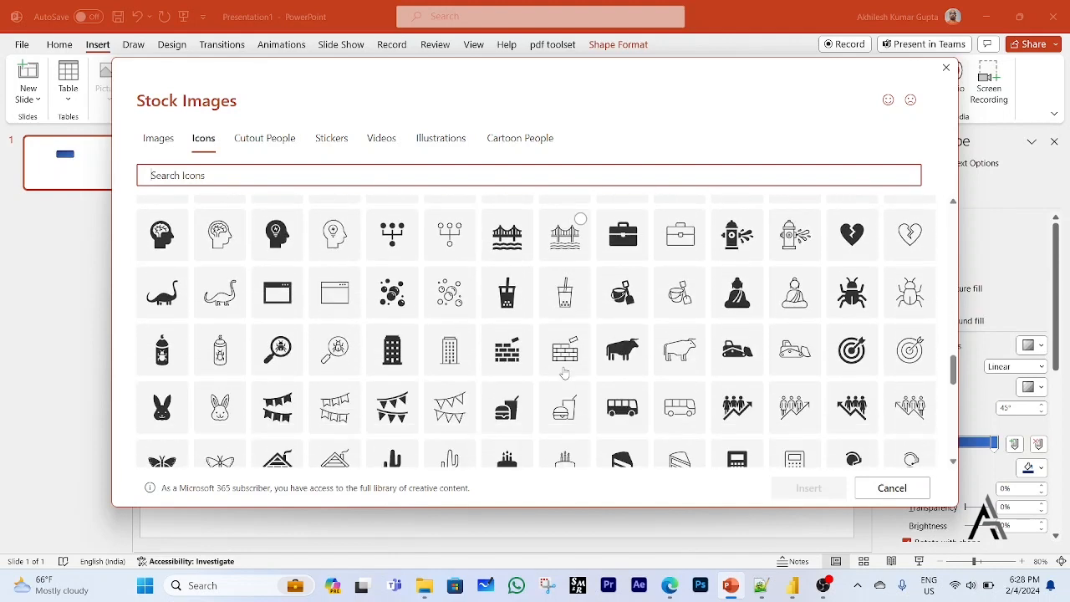
pyautogui.scroll(-2, 565, 372)
pyautogui.scroll(-3, 566, 373)
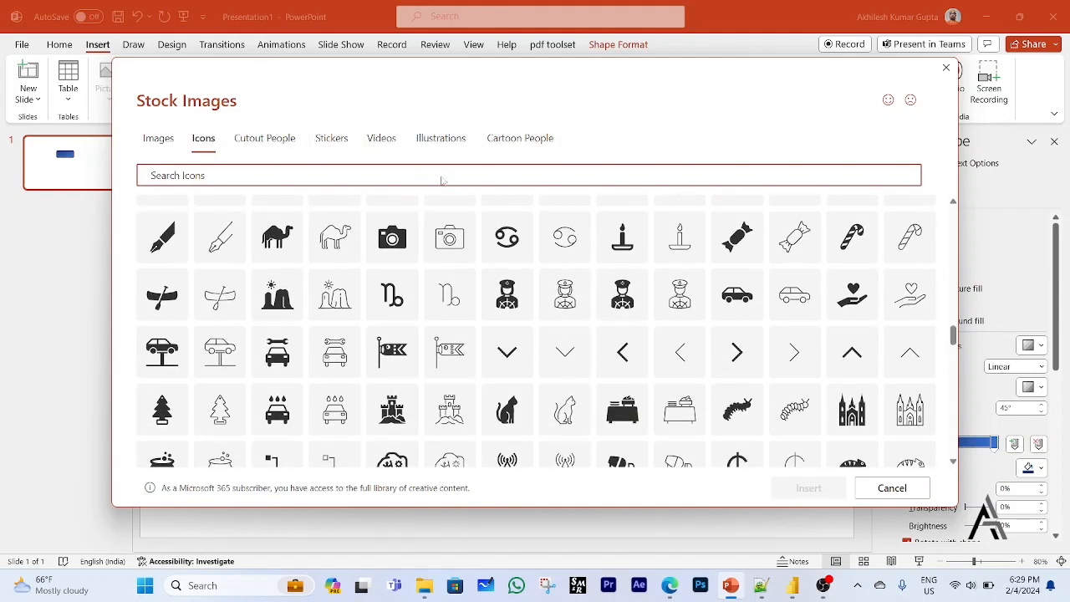
pyautogui.scroll(-1, 520, 356)
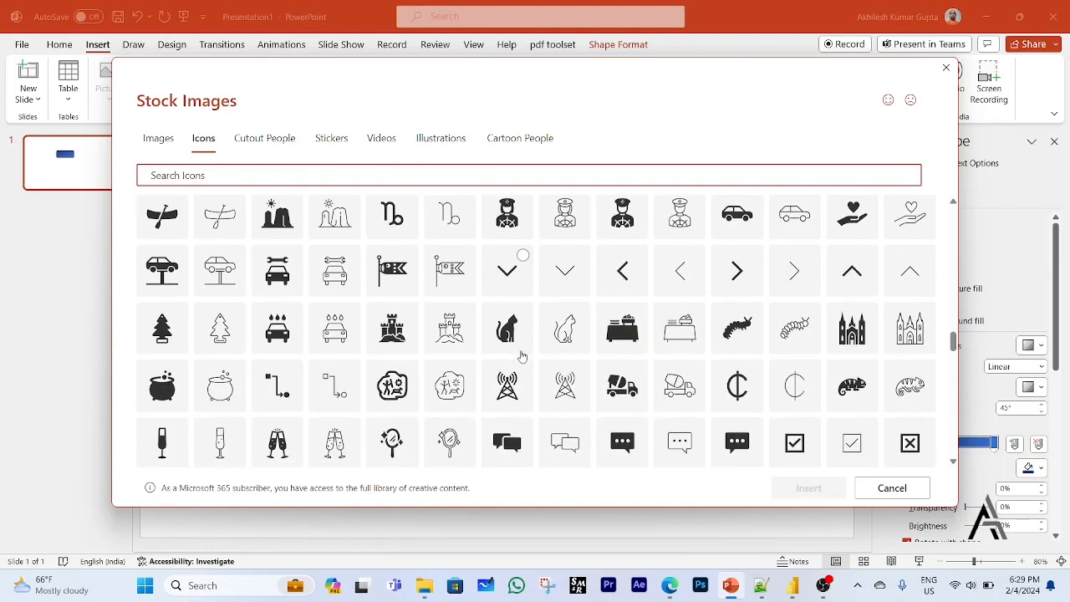
pyautogui.scroll(-1, 520, 355)
pyautogui.scroll(-3, 429, 378)
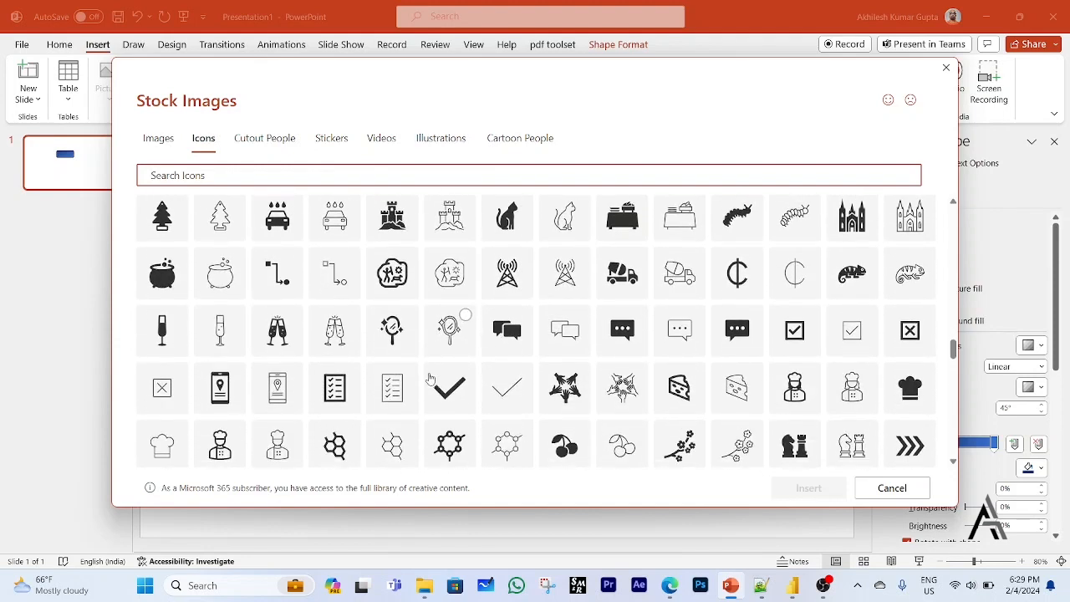
pyautogui.scroll(-6, 429, 381)
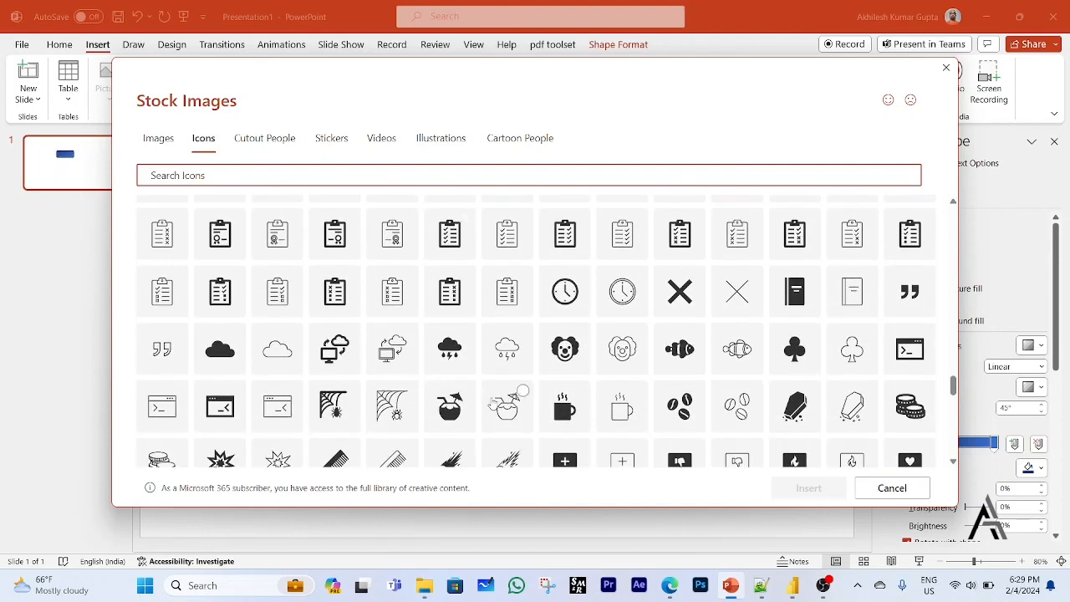
pyautogui.scroll(-4, 427, 372)
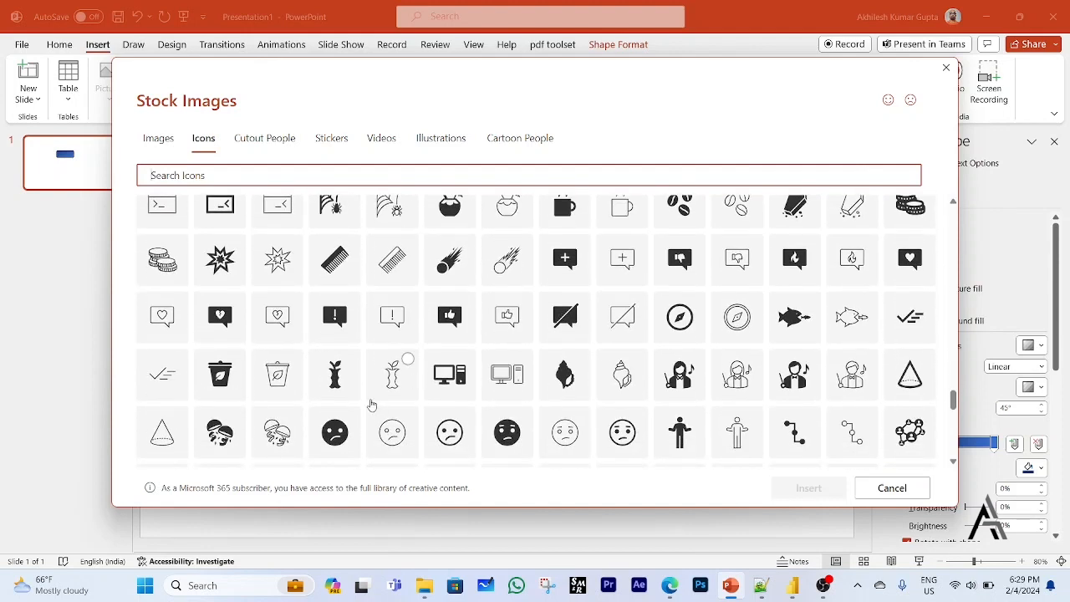
pyautogui.scroll(3, 372, 405)
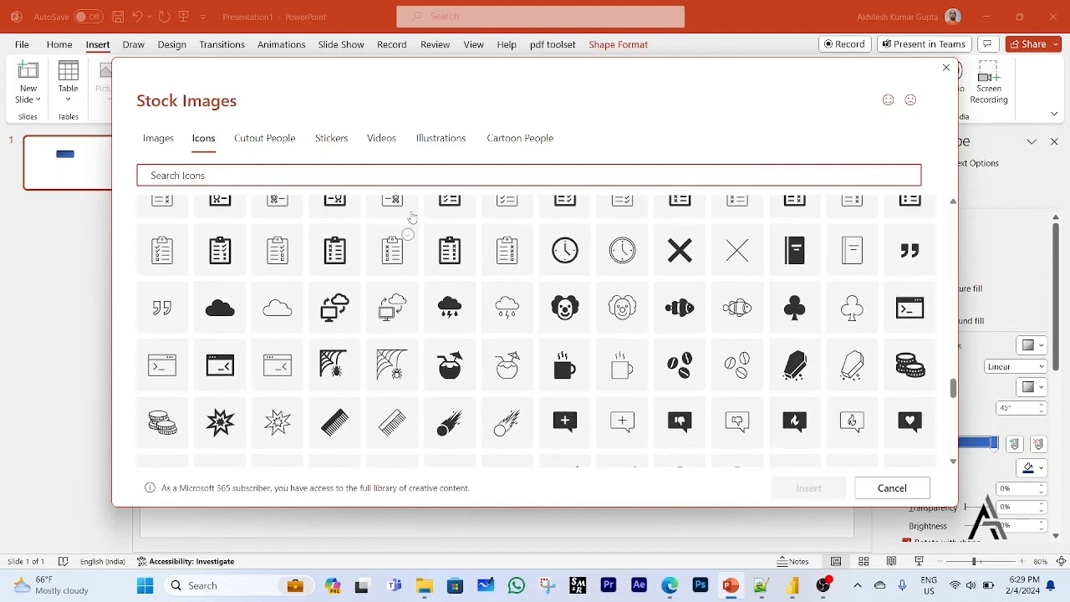
# Search the stock icons for "computer" and insert the outlined processor chip icon.
pyautogui.click(363, 172)
pyautogui.write('computer')
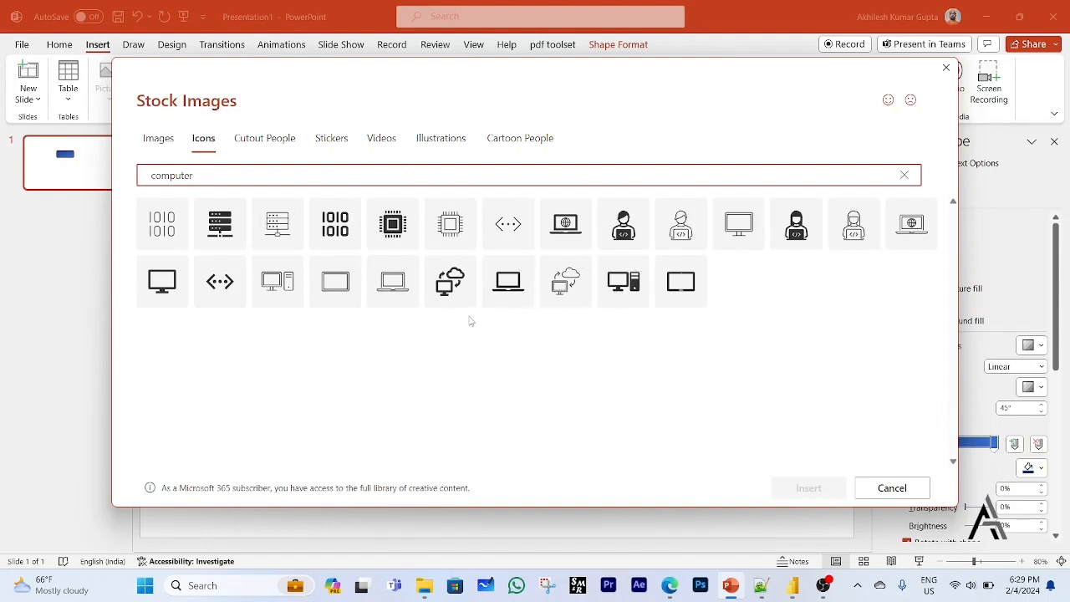
pyautogui.click(456, 239)
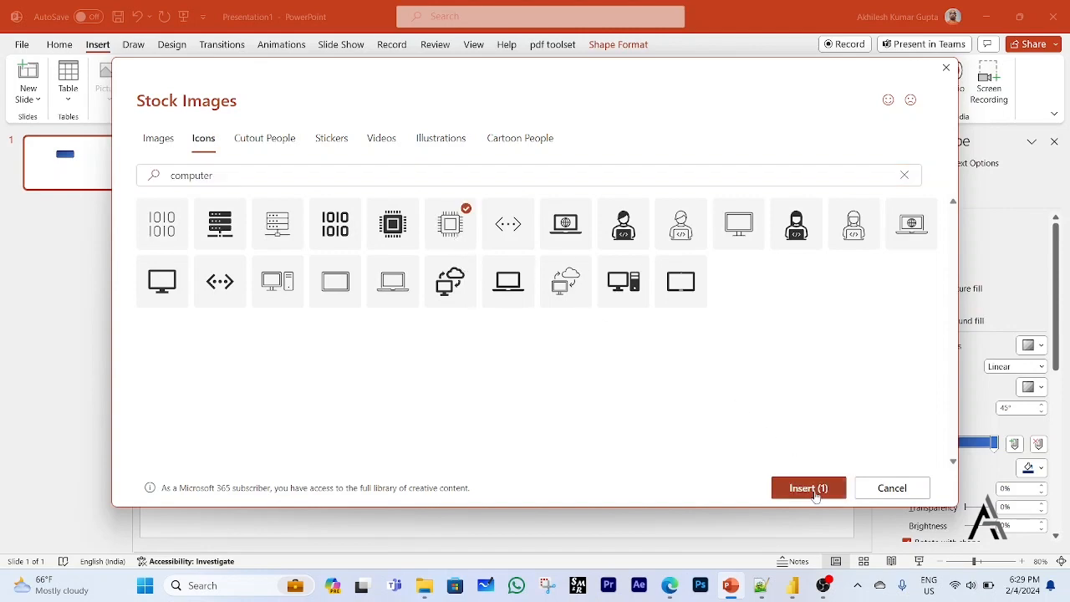
pyautogui.click(811, 490)
# Place the chip icon on the left end of the blue rectangle and shrink it to fit inside.
pyautogui.moveTo(507, 353); pyautogui.dragTo(419, 282)
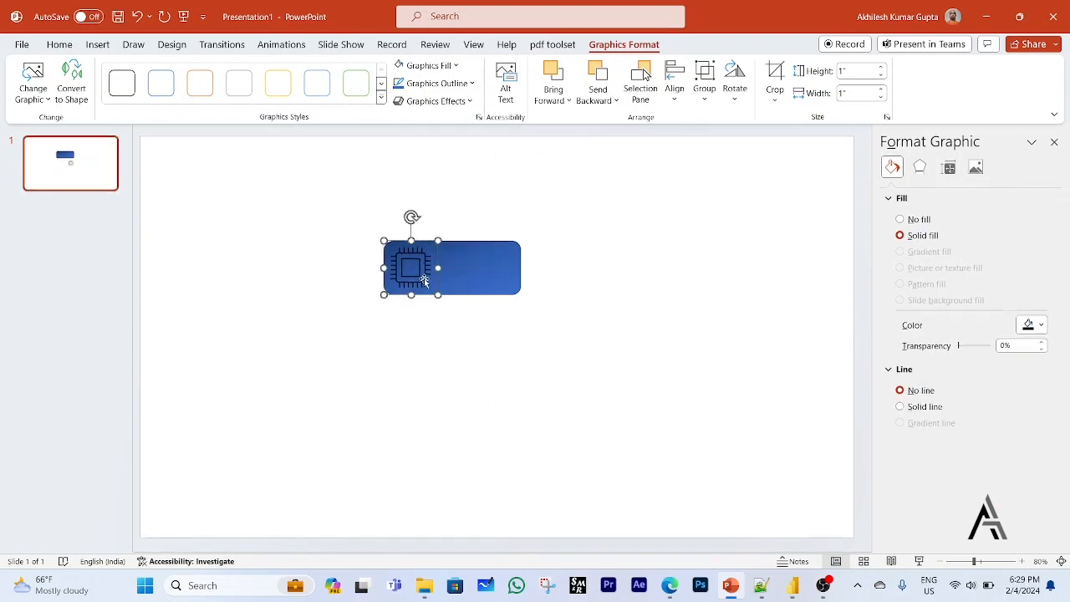
pyautogui.moveTo(438, 240); pyautogui.dragTo(403, 277)
pyautogui.click(402, 281)
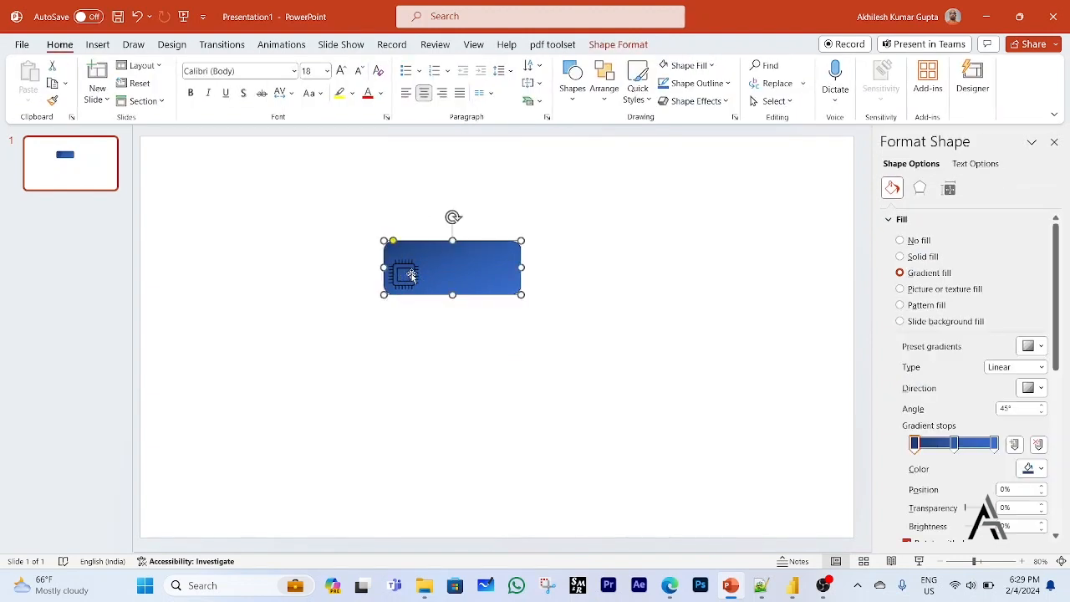
pyautogui.click(419, 363)
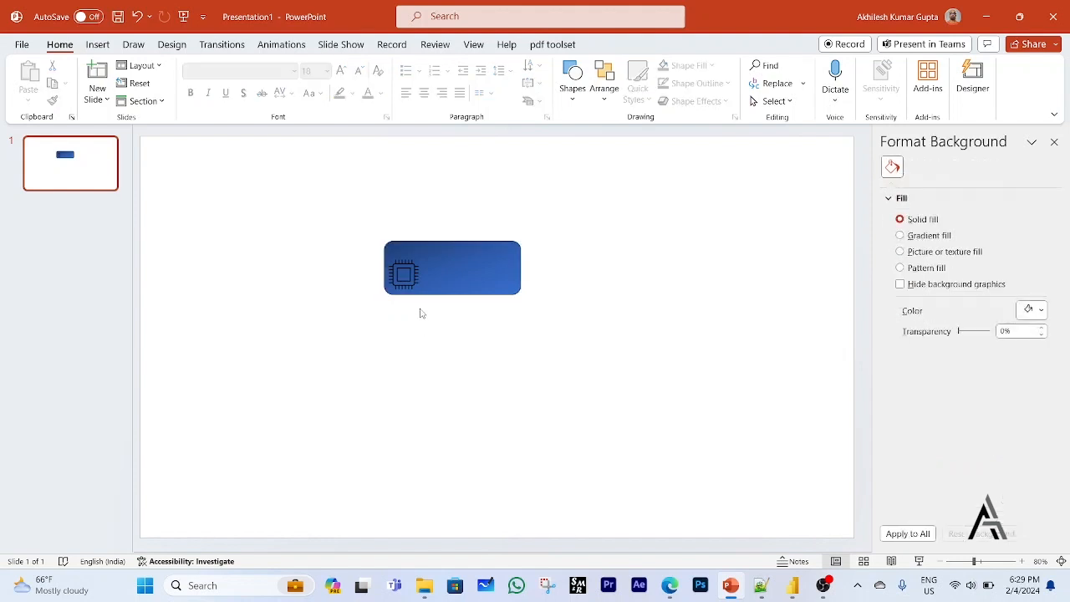
# Centre the chip icon vertically within the blue rectangle and nudge it slightly right of the rectangle's left edge.
pyautogui.click(410, 266)
pyautogui.moveTo(411, 265); pyautogui.dragTo(413, 259)
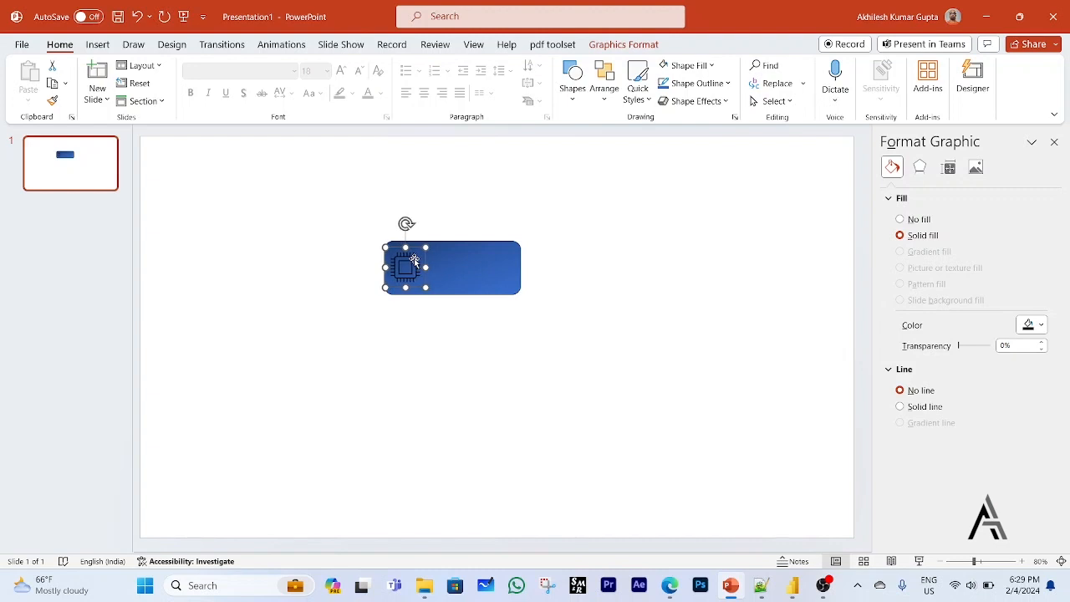
pyautogui.hotkey('ctrl', 'Right')
pyautogui.hotkey('ctrl', 'Right')
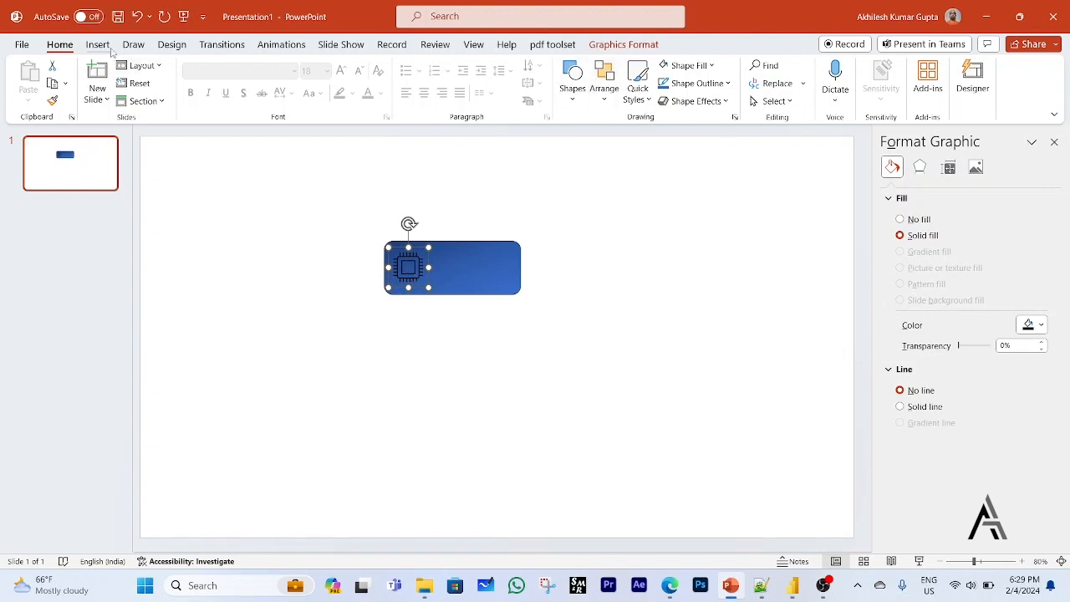
# Recolour the chip icon with the light grey theme fill.
pyautogui.click(712, 67)
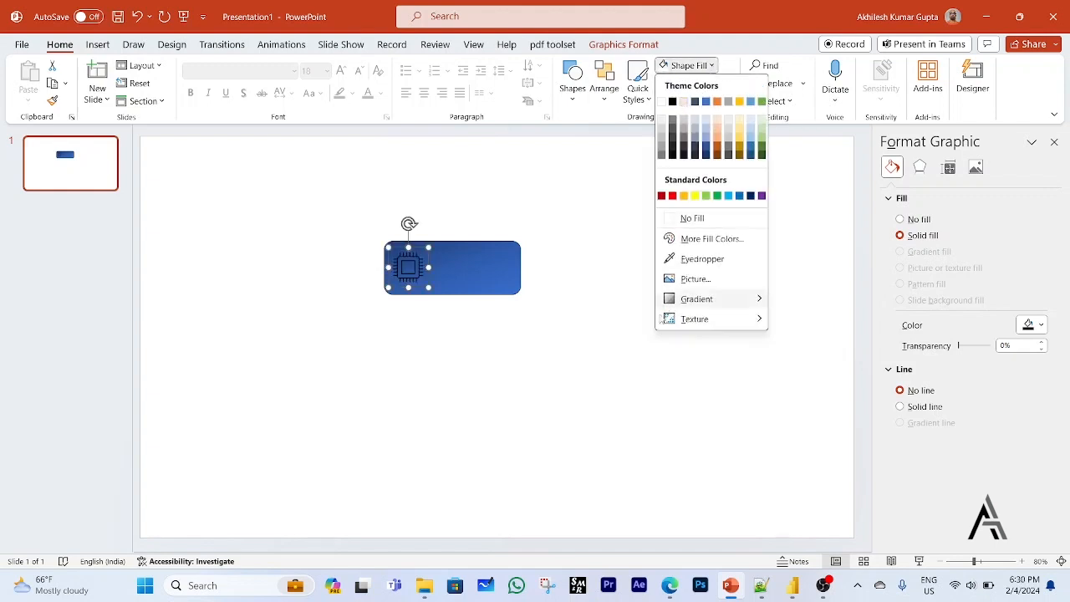
pyautogui.click(683, 101)
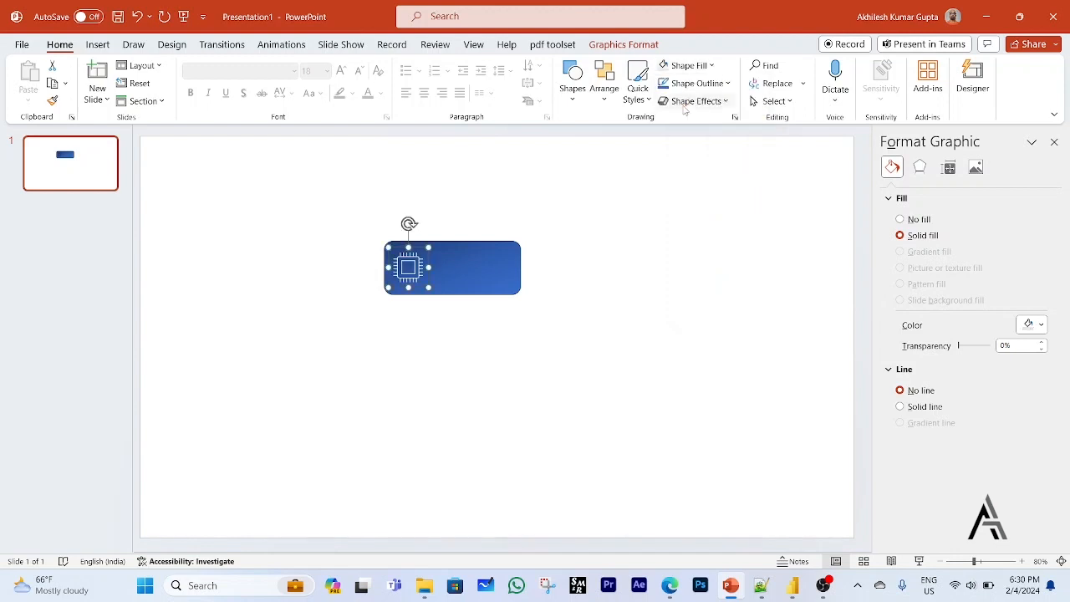
pyautogui.click(650, 251)
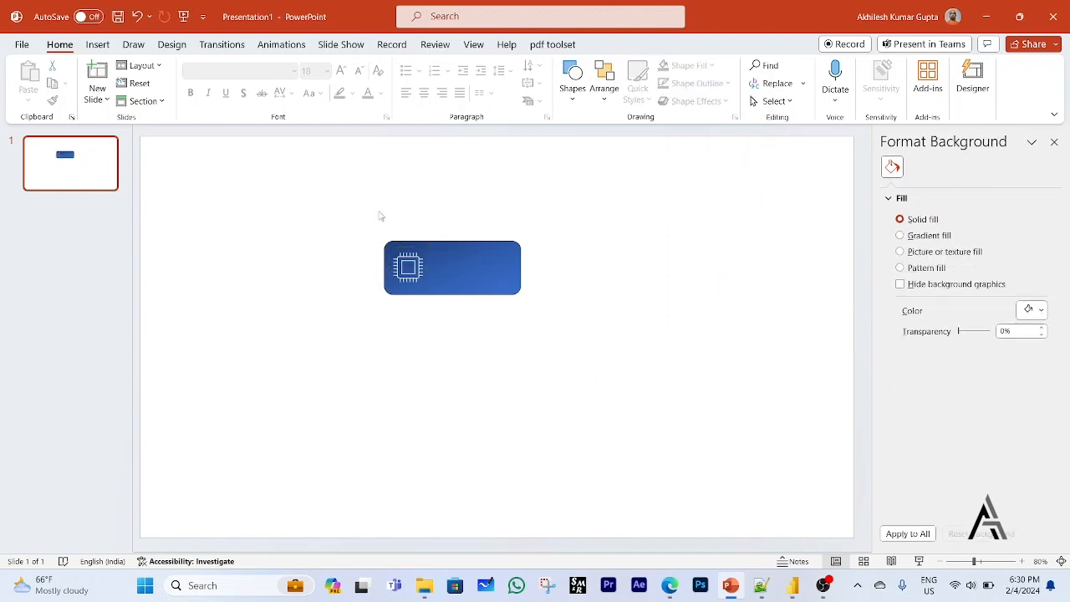
# Save the blue rectangle and chip icon together as the PNG picture Picture4 on the Desktop.
pyautogui.moveTo(339, 217); pyautogui.dragTo(589, 359)
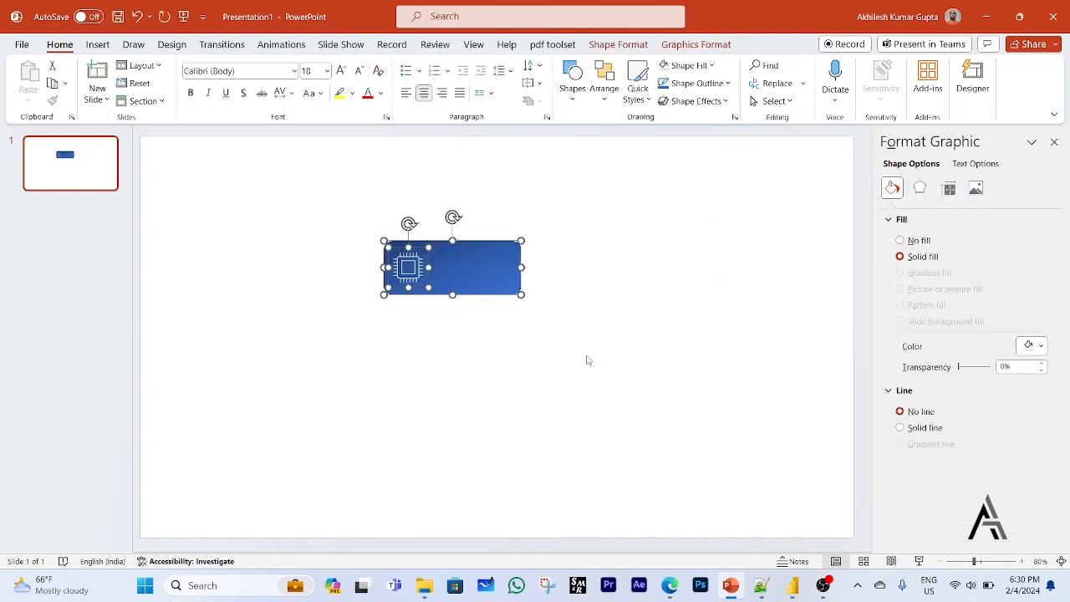
pyautogui.rightClick(498, 273)
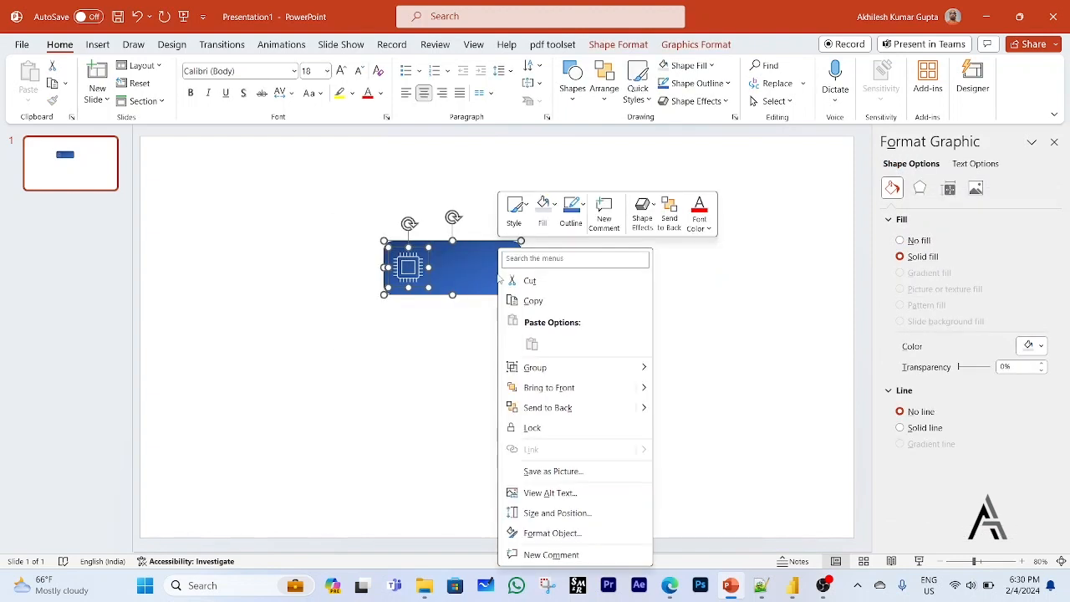
pyautogui.click(553, 473)
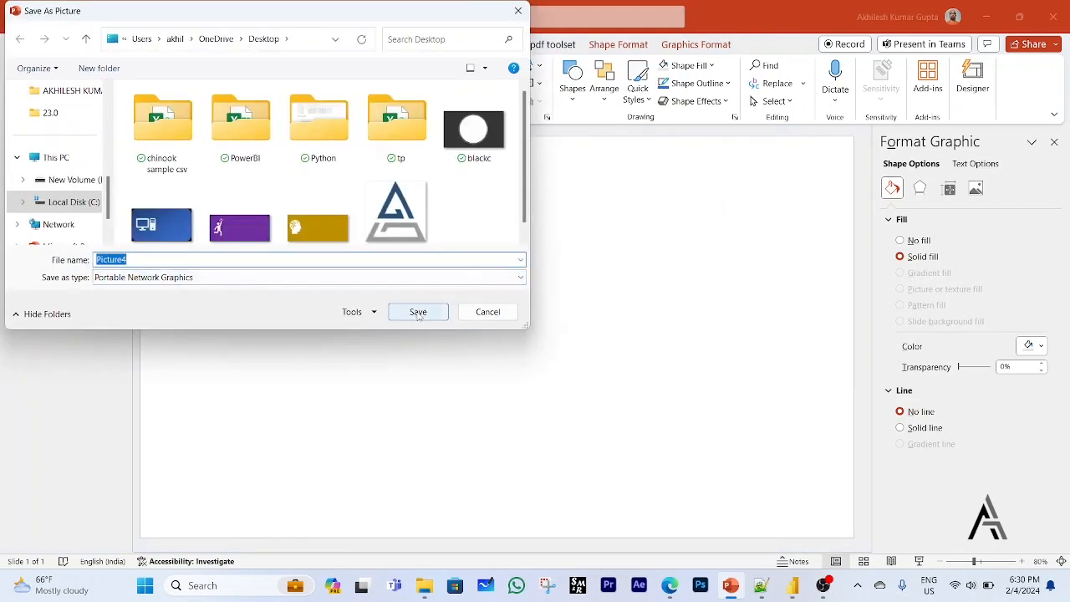
pyautogui.click(418, 312)
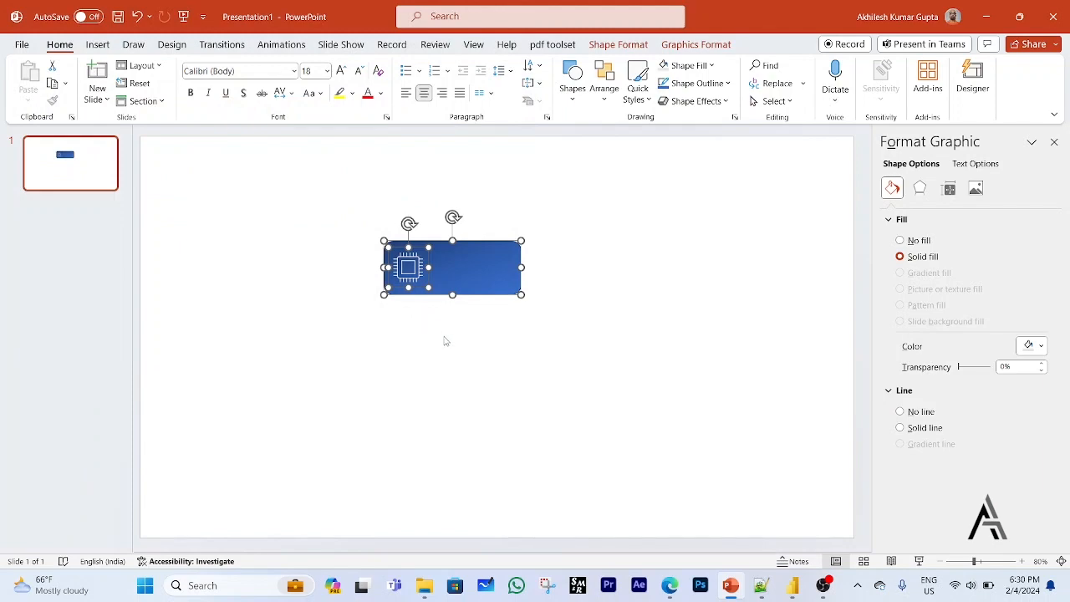
pyautogui.click(528, 405)
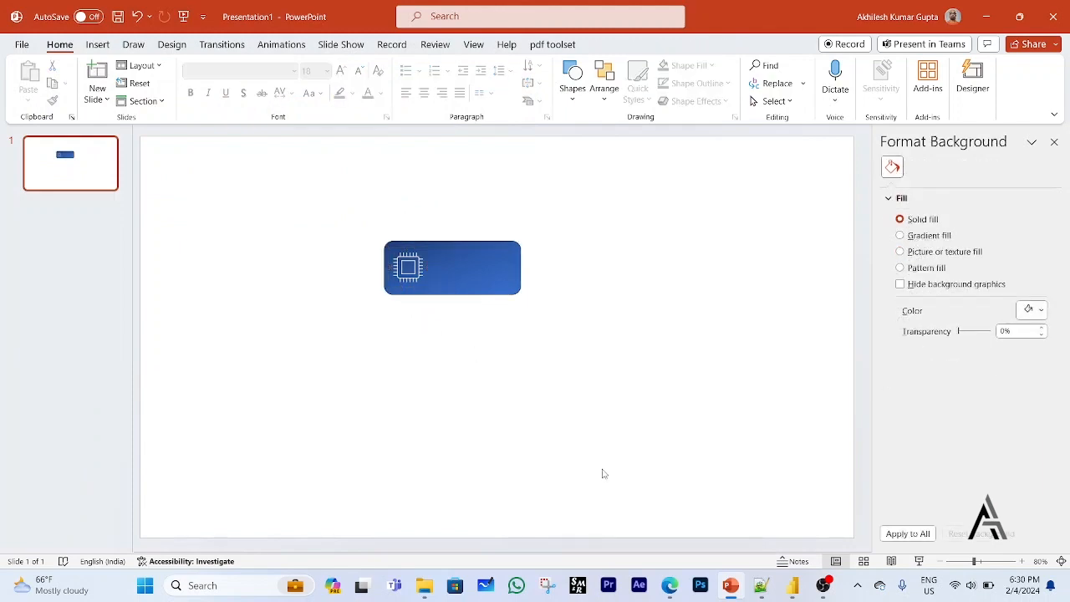
# Switch to Power BI Desktop, insert the Picture4 image and place it in the empty middle of the page.
pyautogui.click(796, 593)
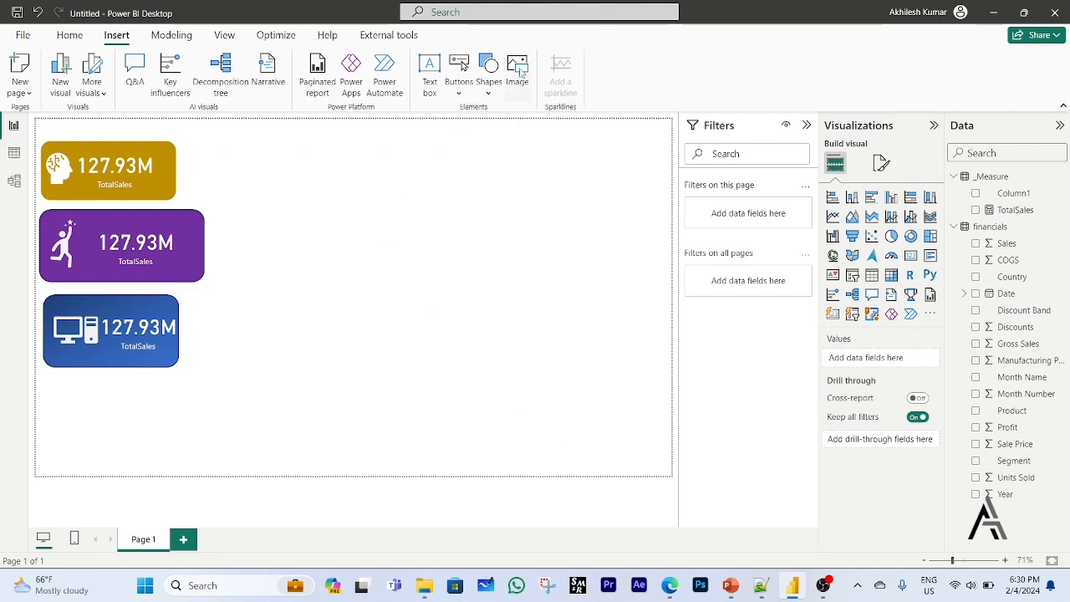
pyautogui.click(524, 77)
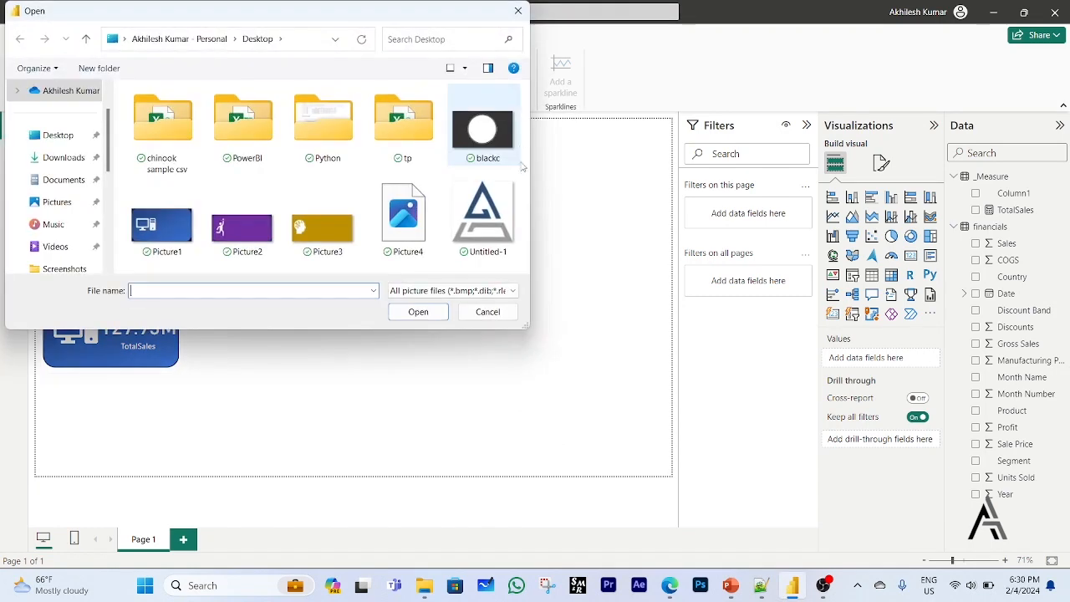
pyautogui.click(493, 313)
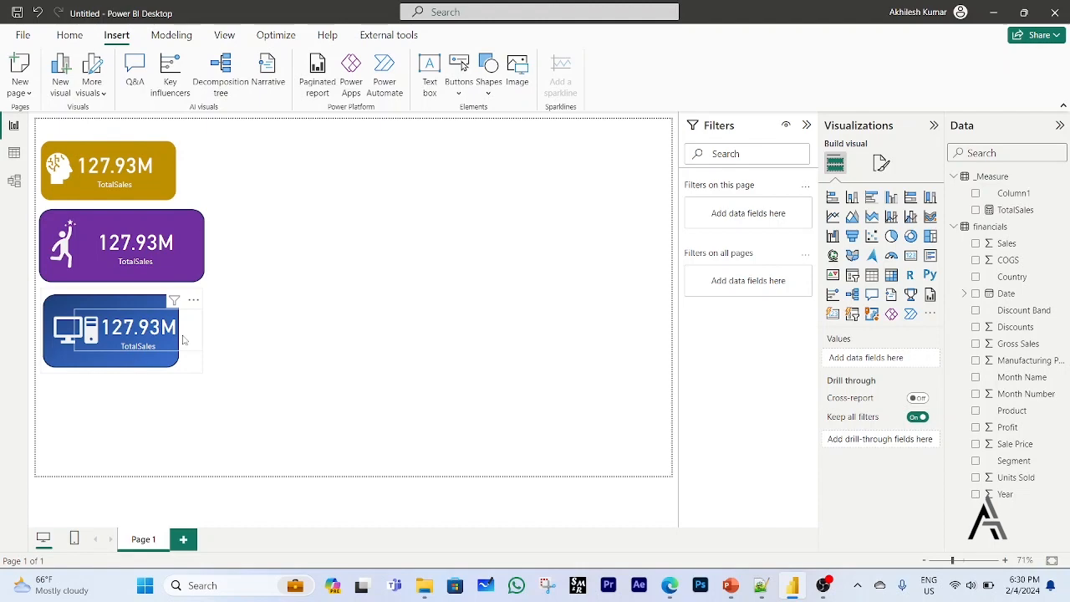
pyautogui.click(518, 74)
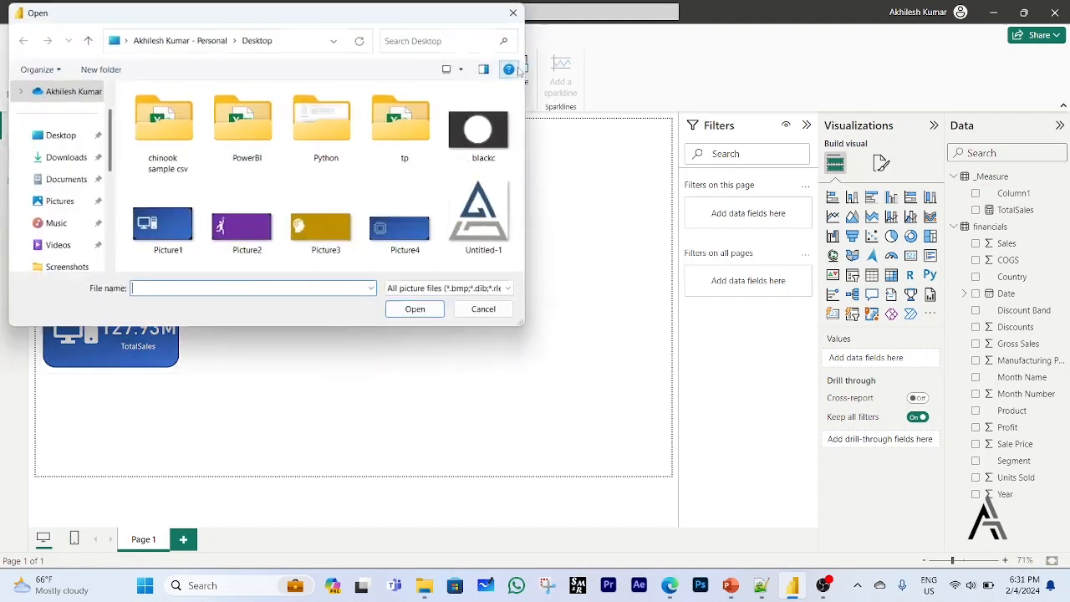
pyautogui.doubleClick(412, 241)
pyautogui.moveTo(191, 404); pyautogui.dragTo(454, 282)
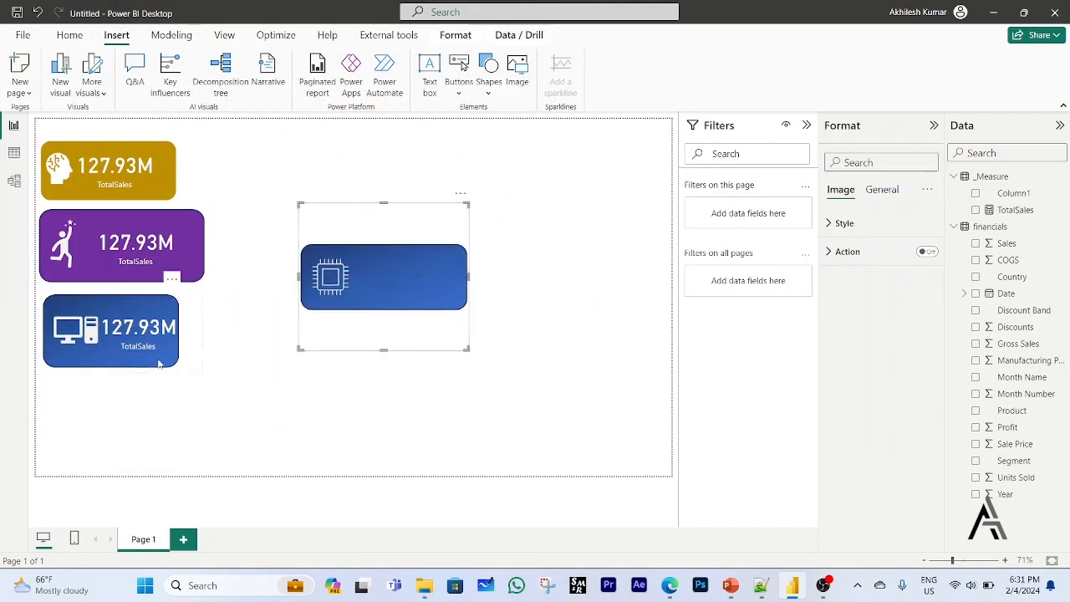
# Duplicate the TotalSales card from the purple background and place the copy over the chip image.
pyautogui.click(144, 333)
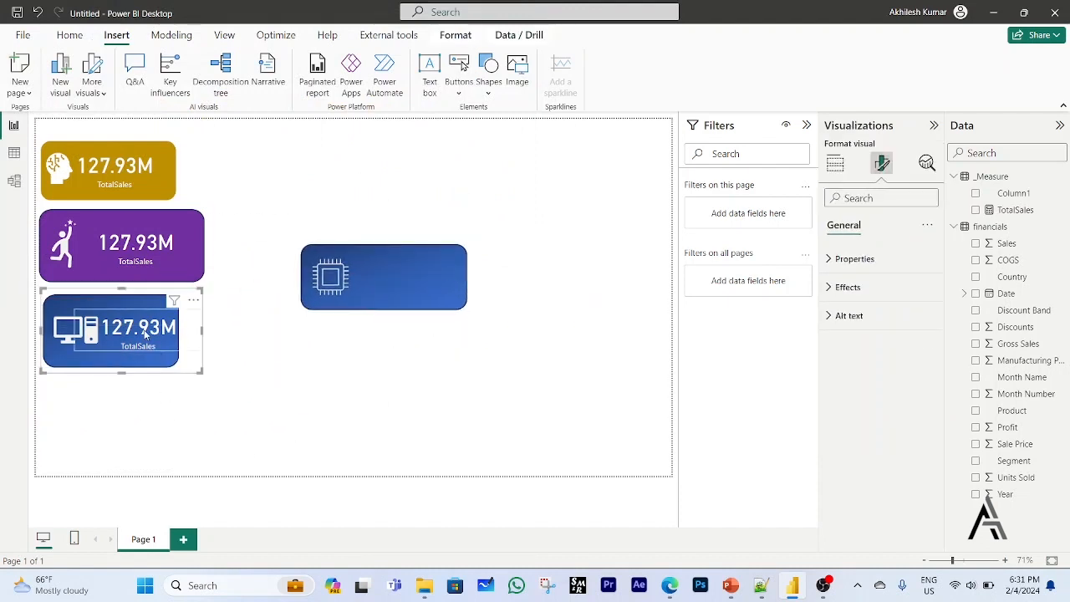
pyautogui.click(142, 249)
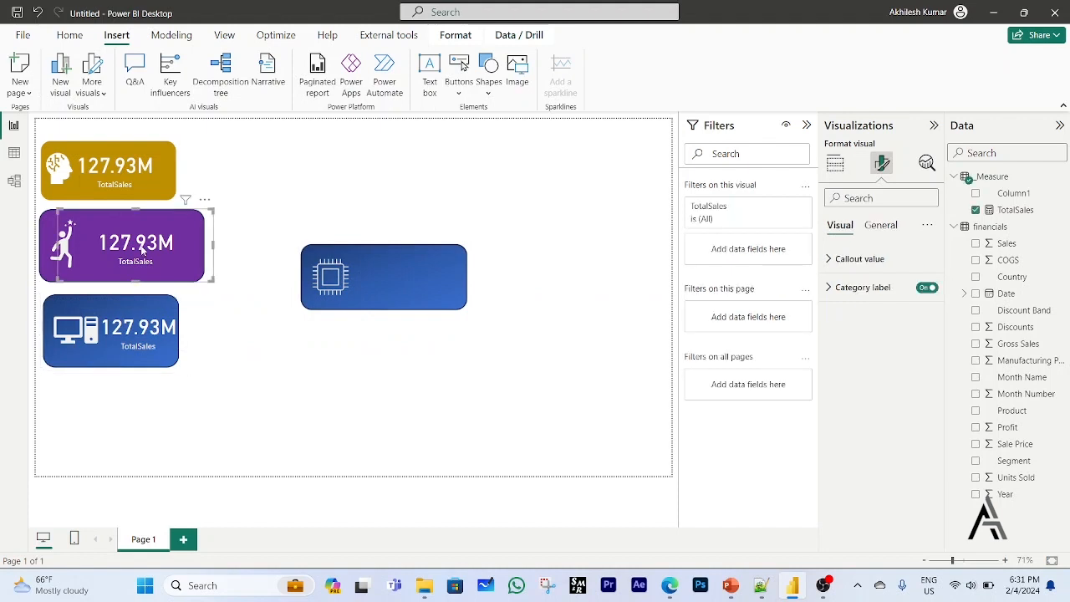
pyautogui.moveTo(142, 248); pyautogui.dragTo(404, 278)
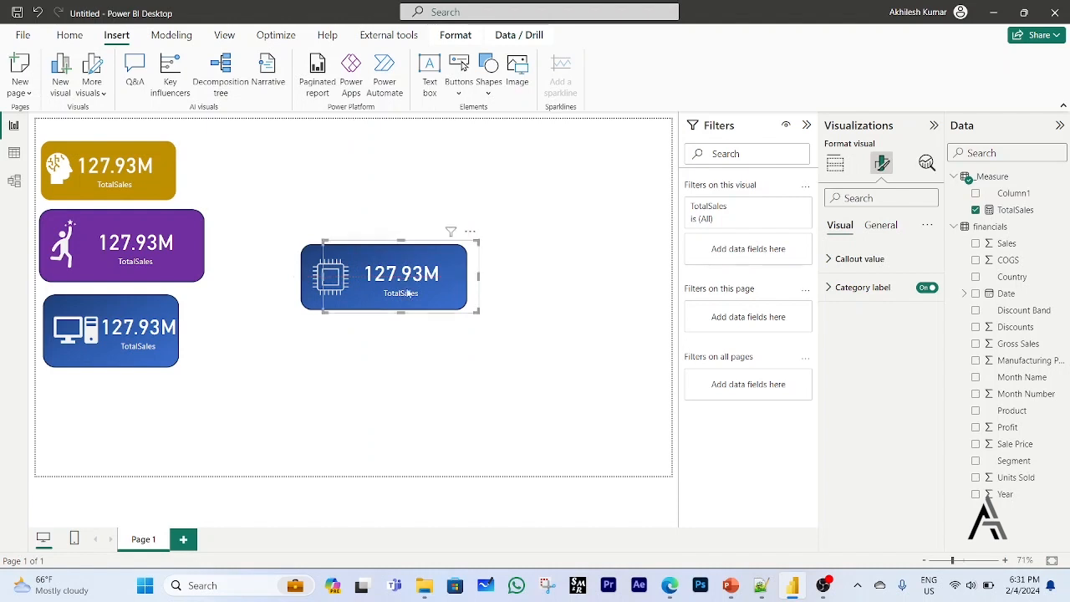
# Group the chip image with the TotalSales card on top of it.
pyautogui.click(444, 411)
pyautogui.moveTo(275, 359); pyautogui.dragTo(519, 205)
pyautogui.rightClick(441, 224)
pyautogui.moveTo(447, 228)
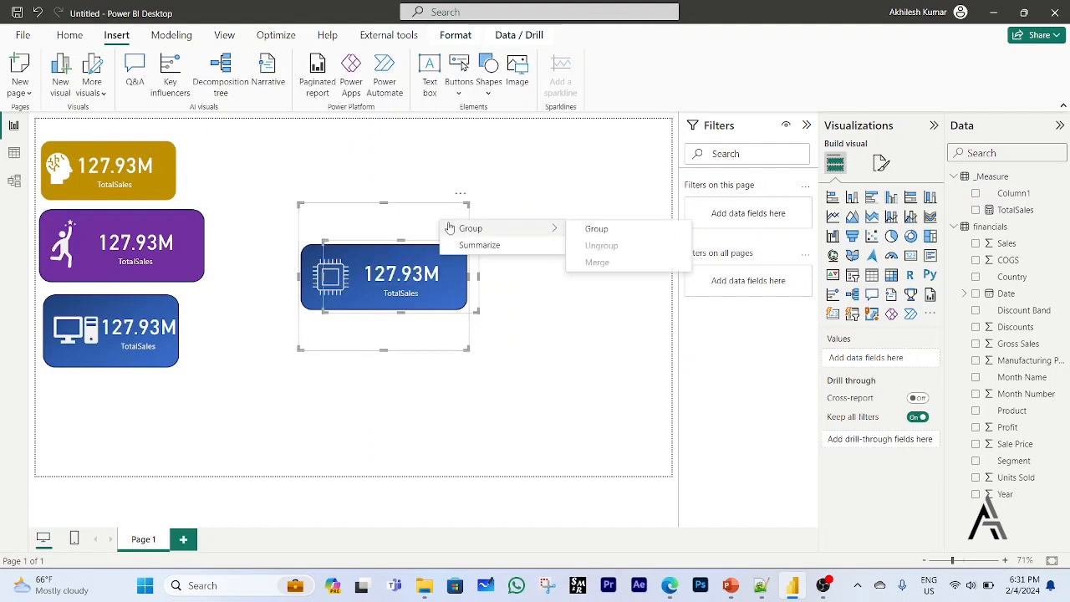
pyautogui.click(587, 230)
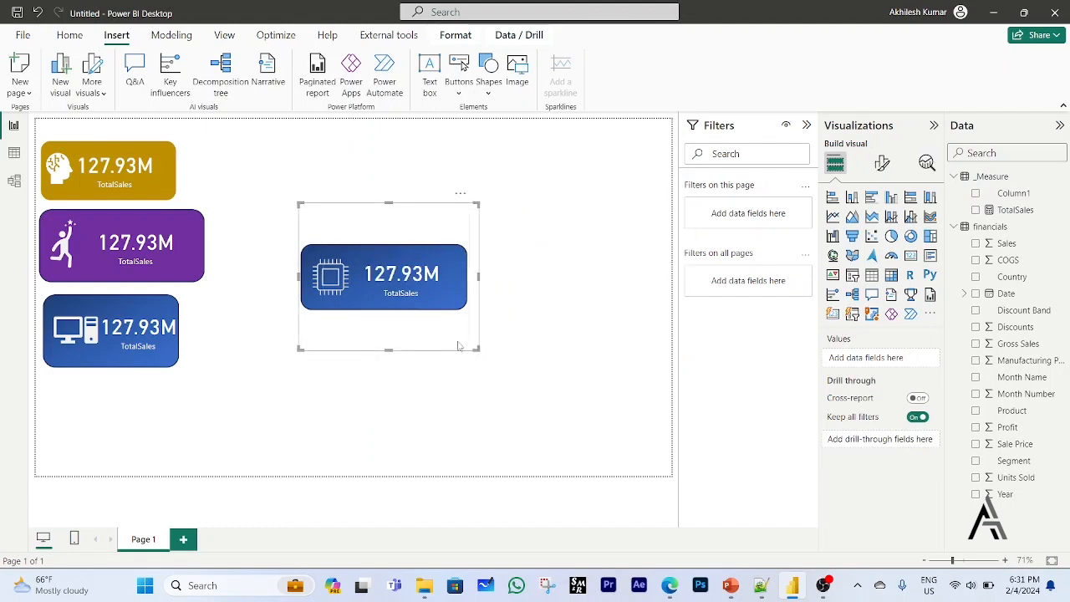
# Shrink the chip card group and align it directly beside the gold card at the top of the page.
pyautogui.moveTo(474, 349); pyautogui.dragTo(317, 214)
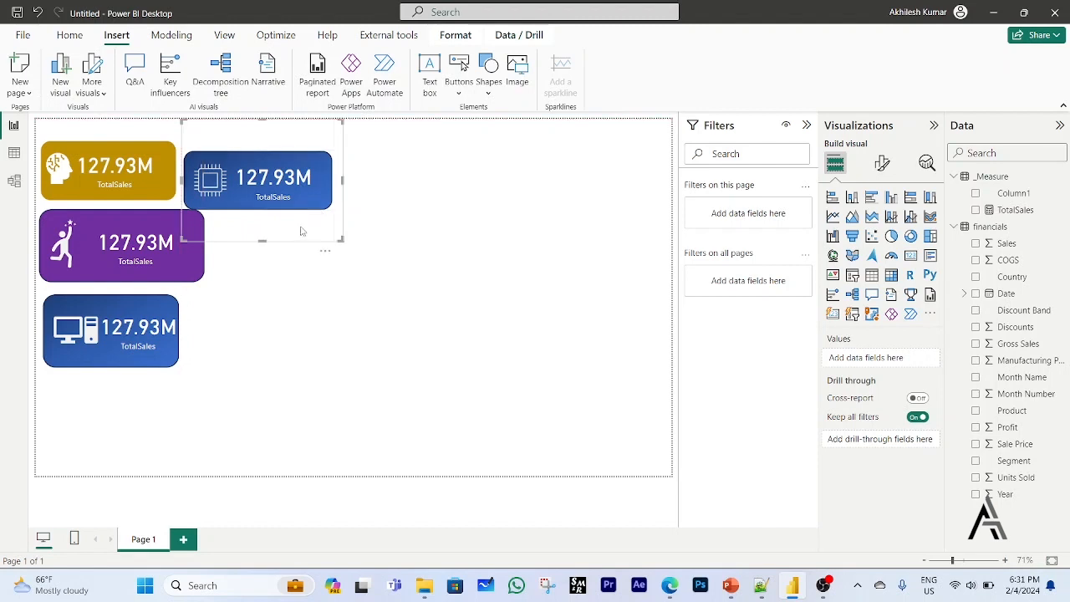
pyautogui.moveTo(261, 242)
pyautogui.mouseDown()
pyautogui.moveTo(264, 217)
pyautogui.moveTo(262, 226)
pyautogui.mouseUp()
pyautogui.press('Left')
pyautogui.press('Left')
pyautogui.press('Left')
pyautogui.press('Left')
pyautogui.press('Left')
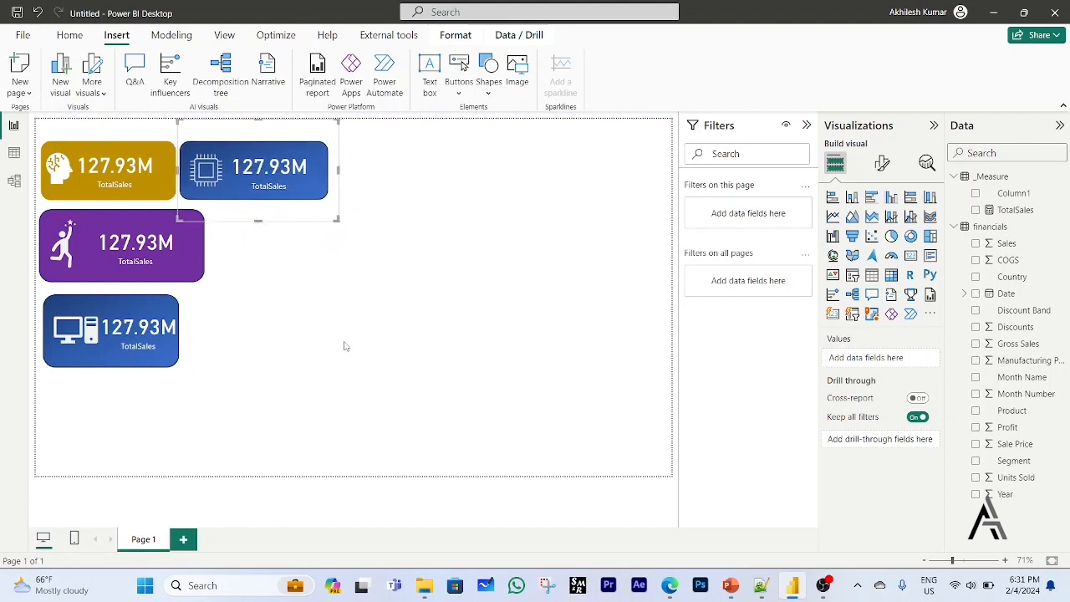
pyautogui.click(355, 465)
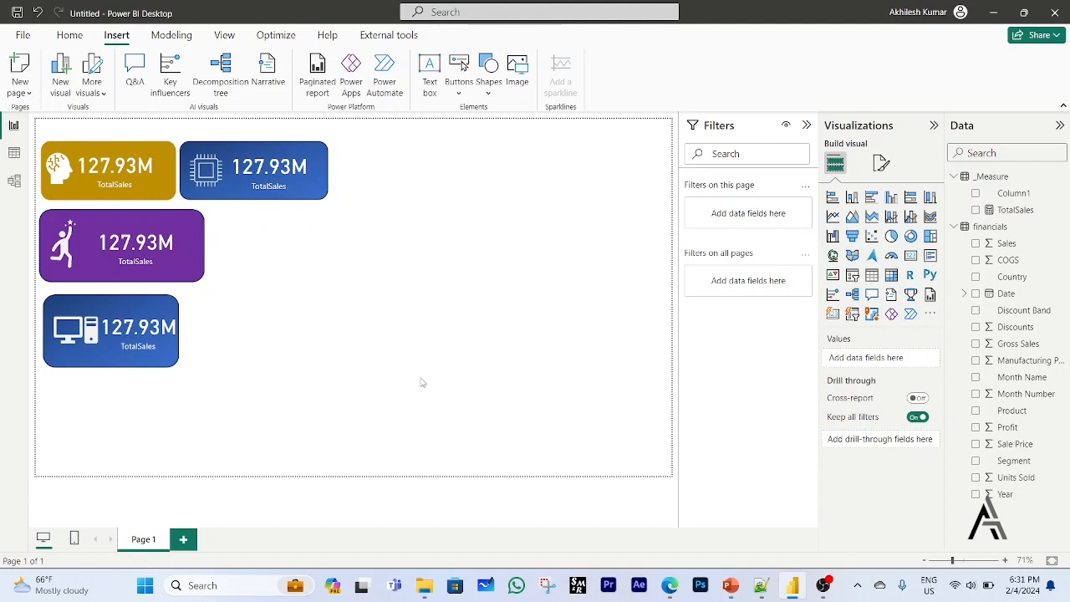
# Review the plan in the Notepad++ file, checking the single/multi card and graph-in-card items.
pyautogui.click(758, 588)
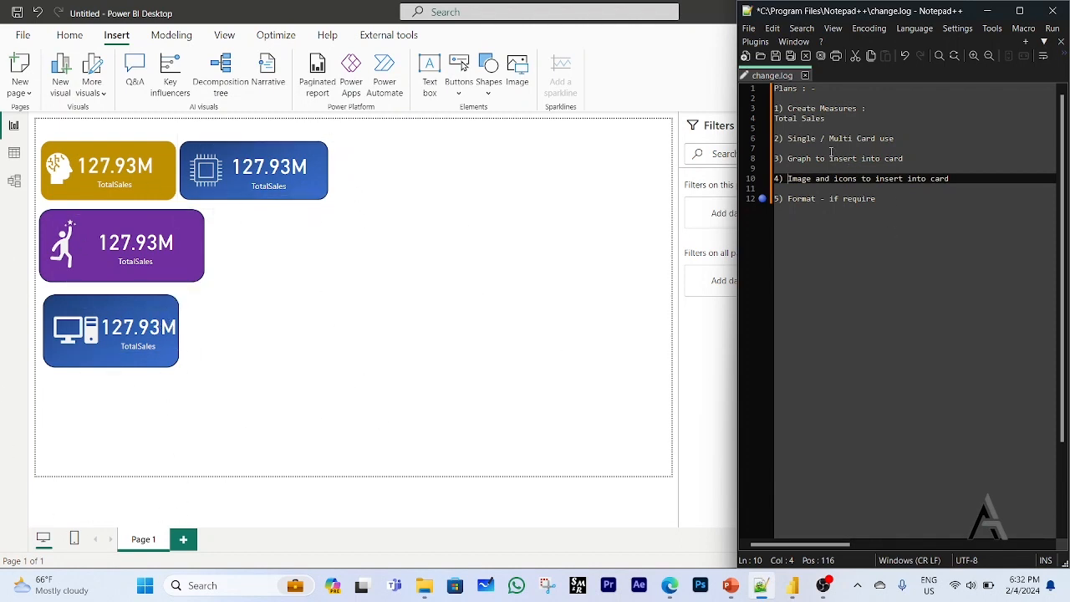
pyautogui.moveTo(822, 140); pyautogui.dragTo(786, 139)
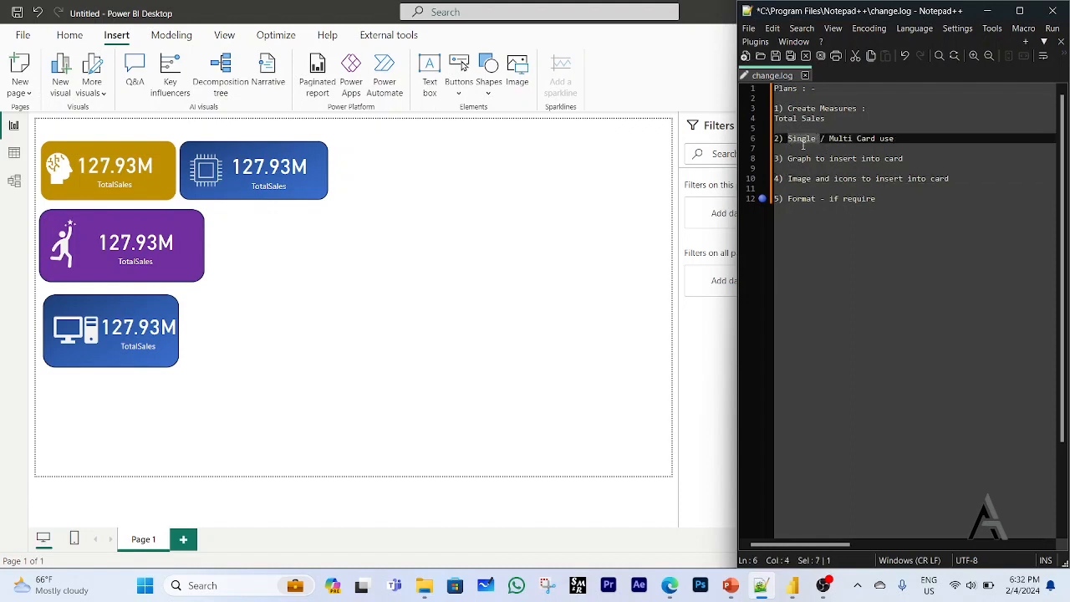
pyautogui.moveTo(826, 140); pyautogui.dragTo(896, 139)
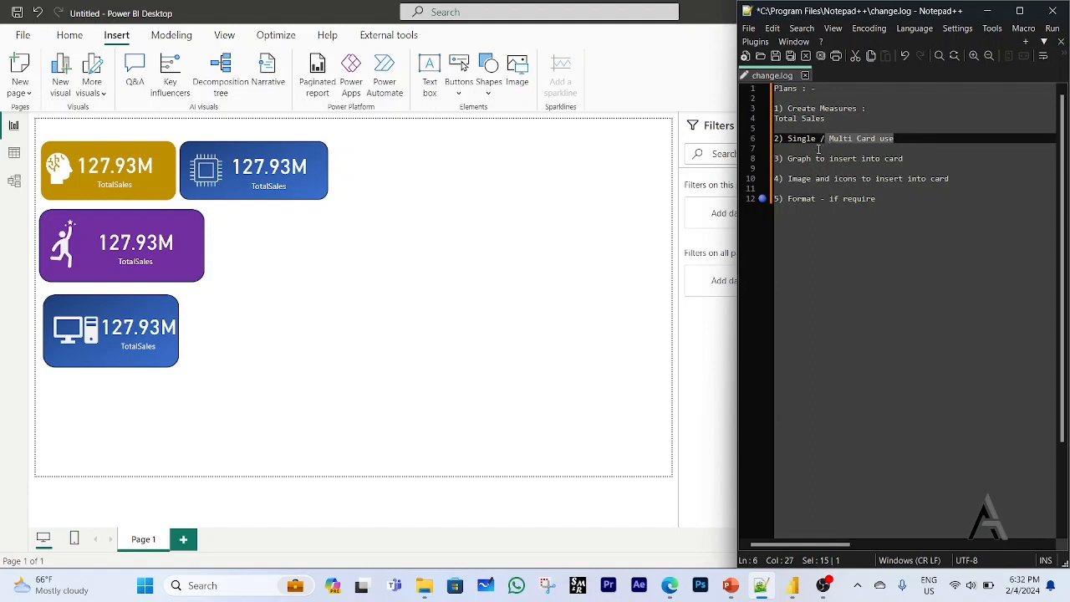
pyautogui.click(788, 165)
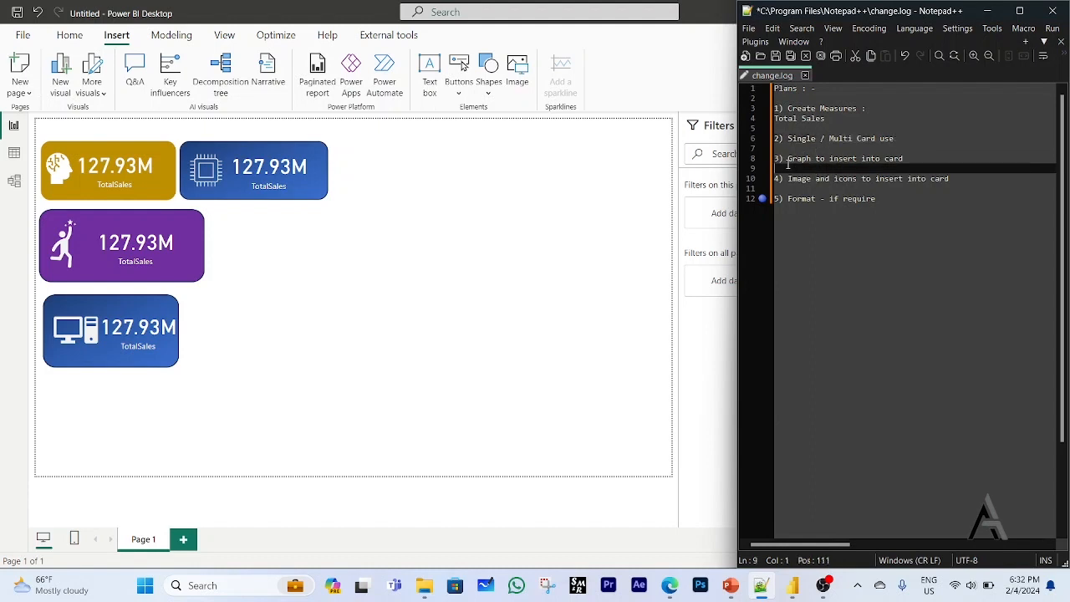
pyautogui.moveTo(788, 161); pyautogui.dragTo(912, 159)
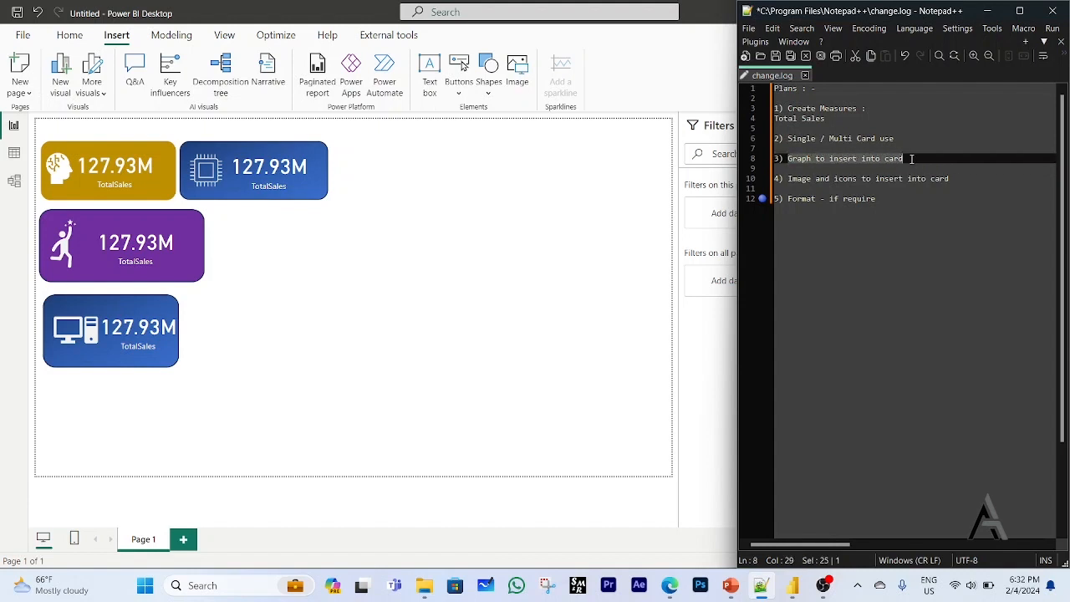
pyautogui.click(532, 334)
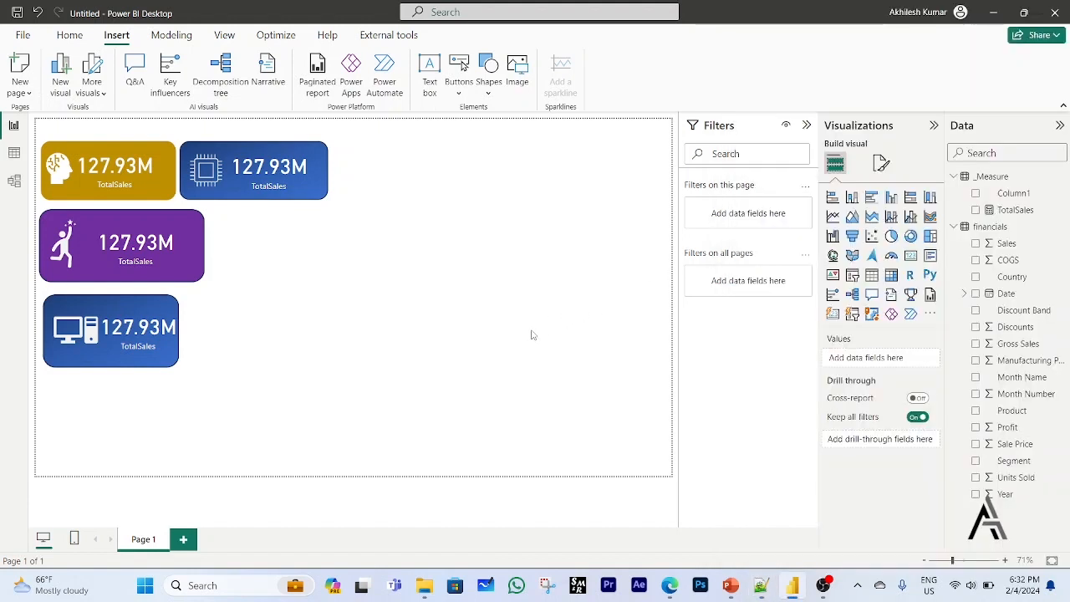
# Add a new report page and place a Card (new) visual on it, reduced to a shorter, slightly wider frame.
pyautogui.click(184, 541)
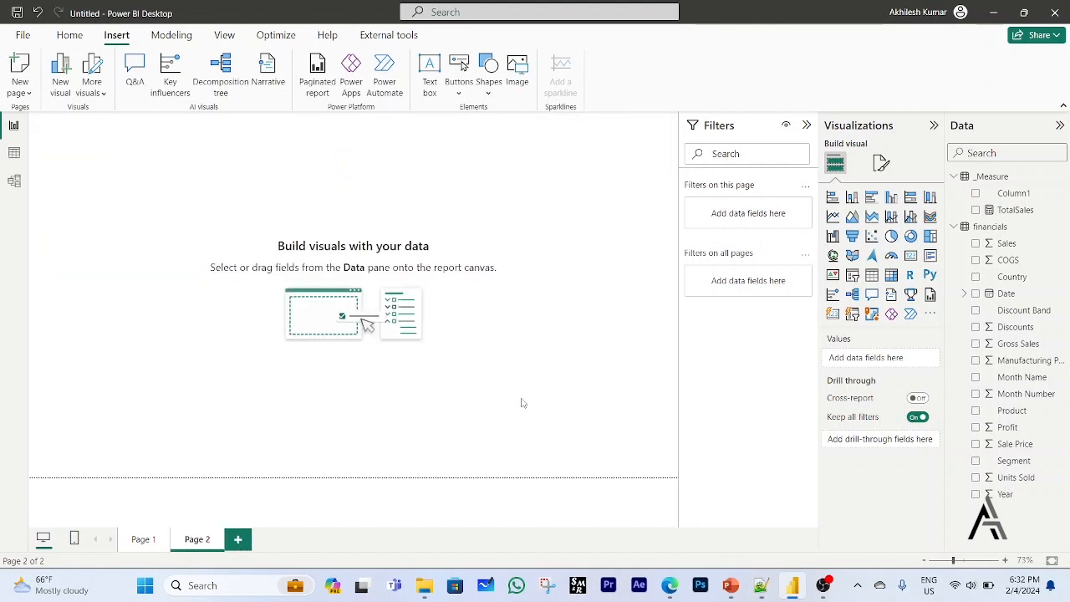
pyautogui.click(833, 316)
pyautogui.moveTo(162, 247); pyautogui.dragTo(344, 314)
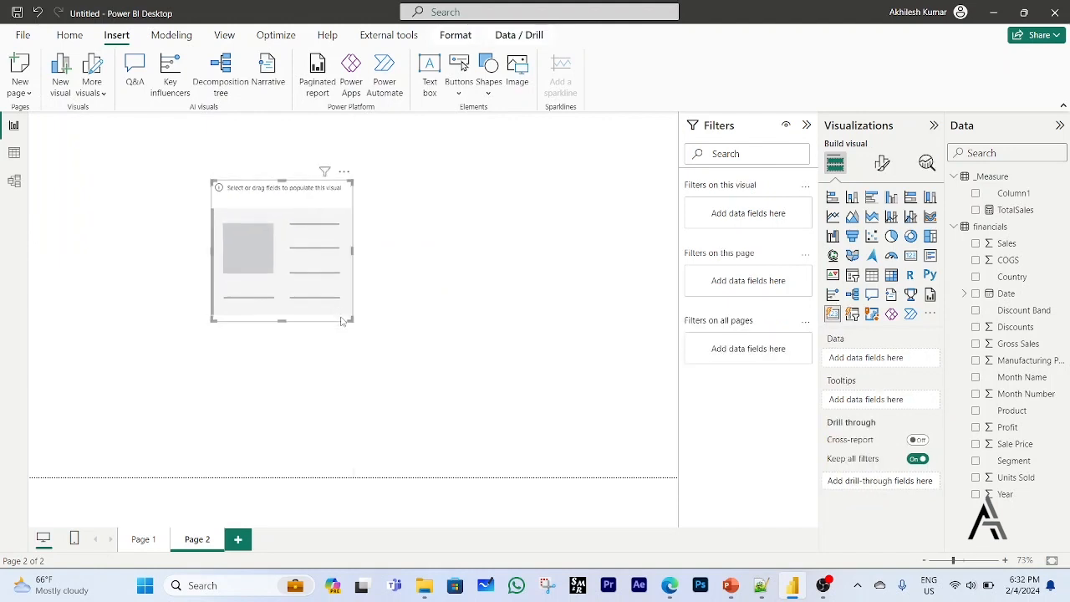
pyautogui.moveTo(351, 321); pyautogui.dragTo(359, 268)
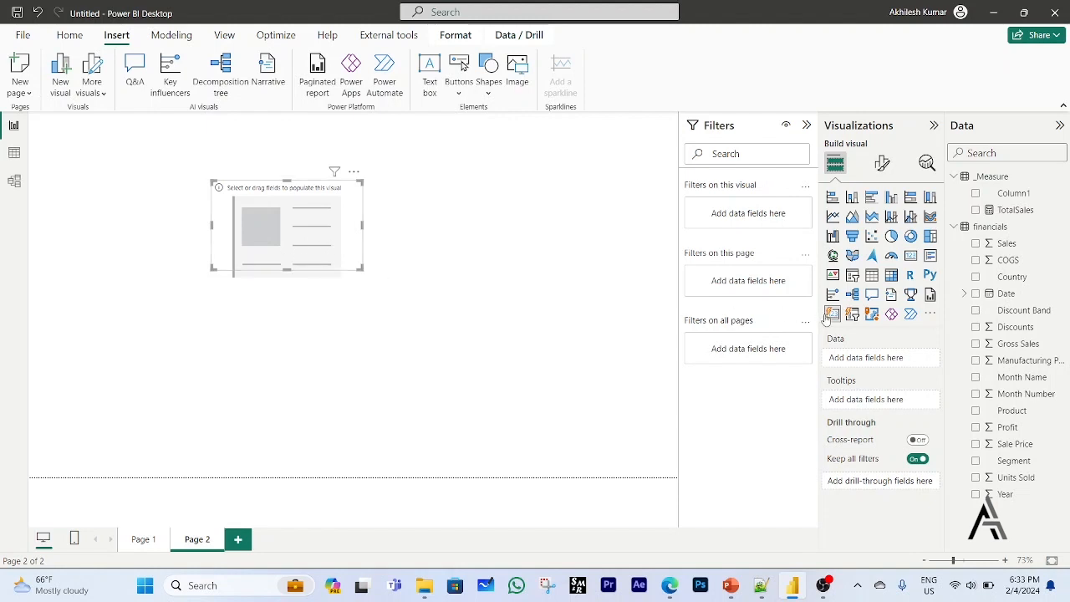
# Create the measure TotalCost = SUM(financials[COGS]) in the _Measure table.
pyautogui.click(983, 177)
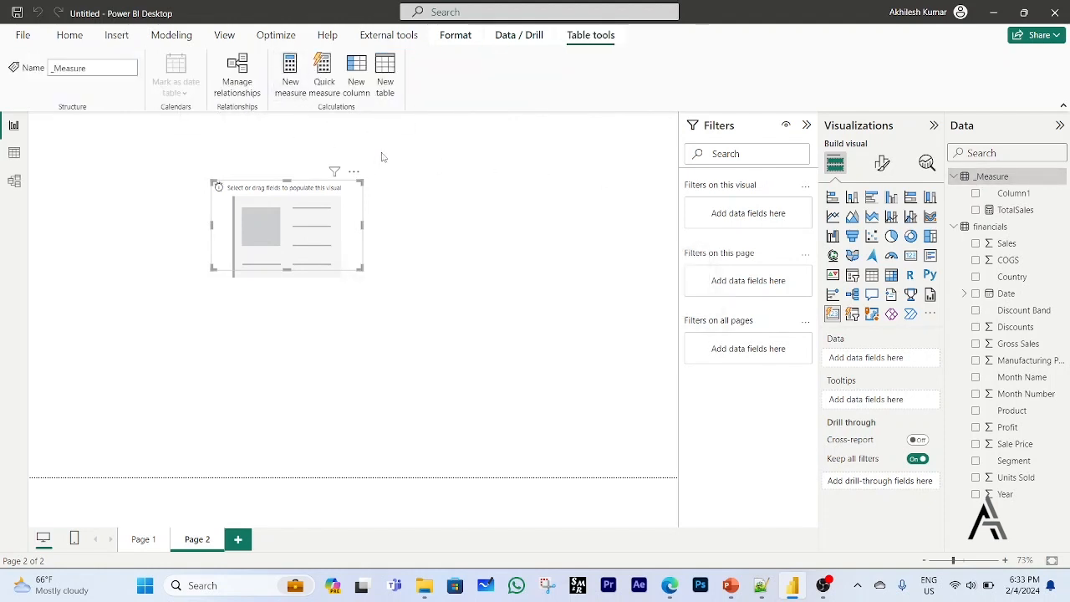
pyautogui.write('TotalCost')
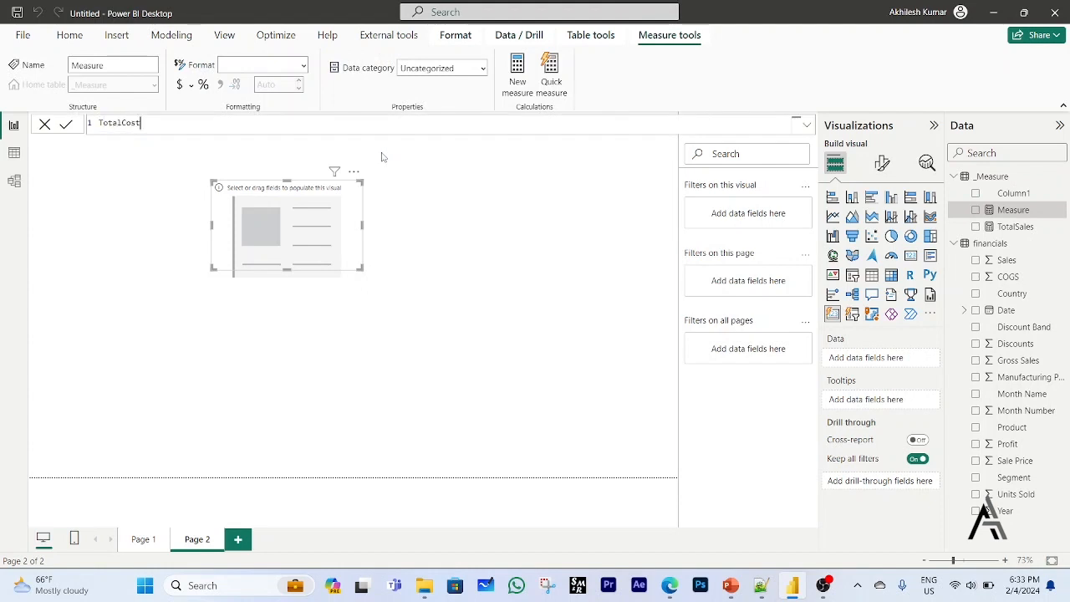
pyautogui.write(' = SUM(')
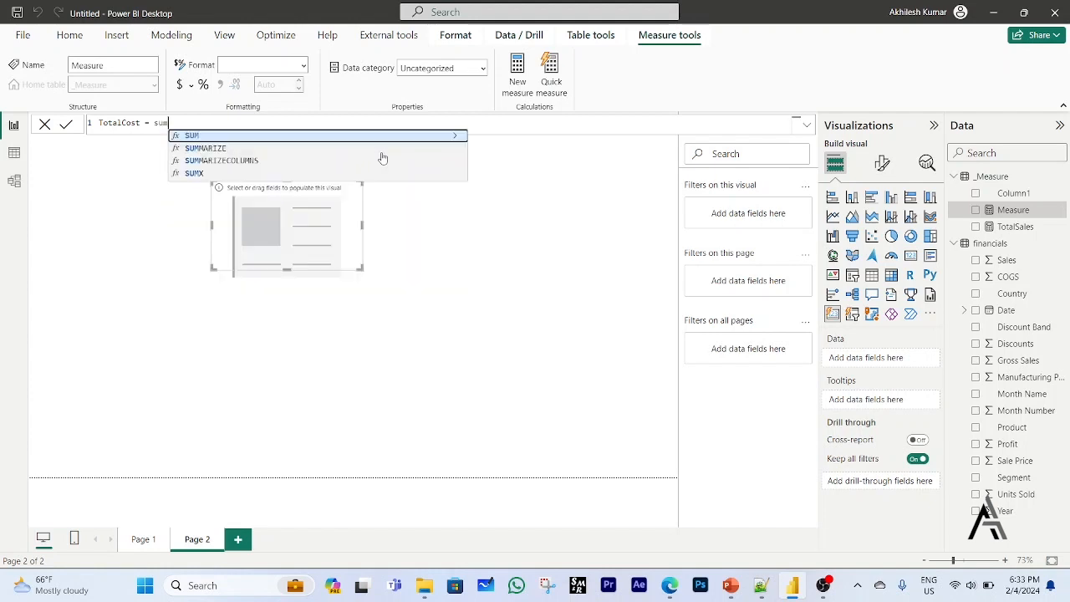
pyautogui.press('Down')
pyautogui.press('Down')
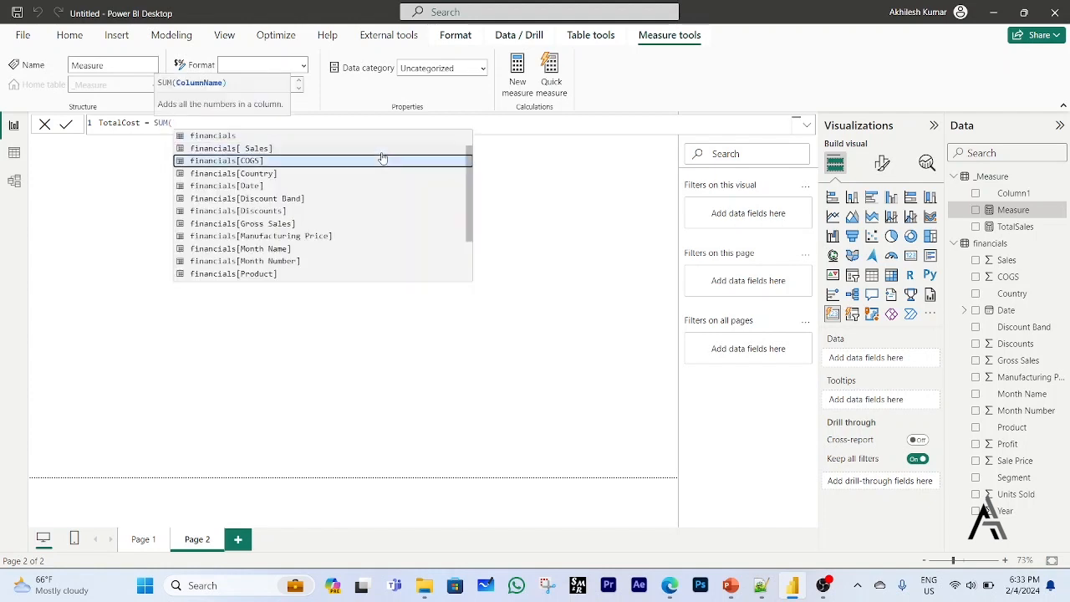
pyautogui.press('Tab')
pyautogui.write(')')
pyautogui.press('Return')
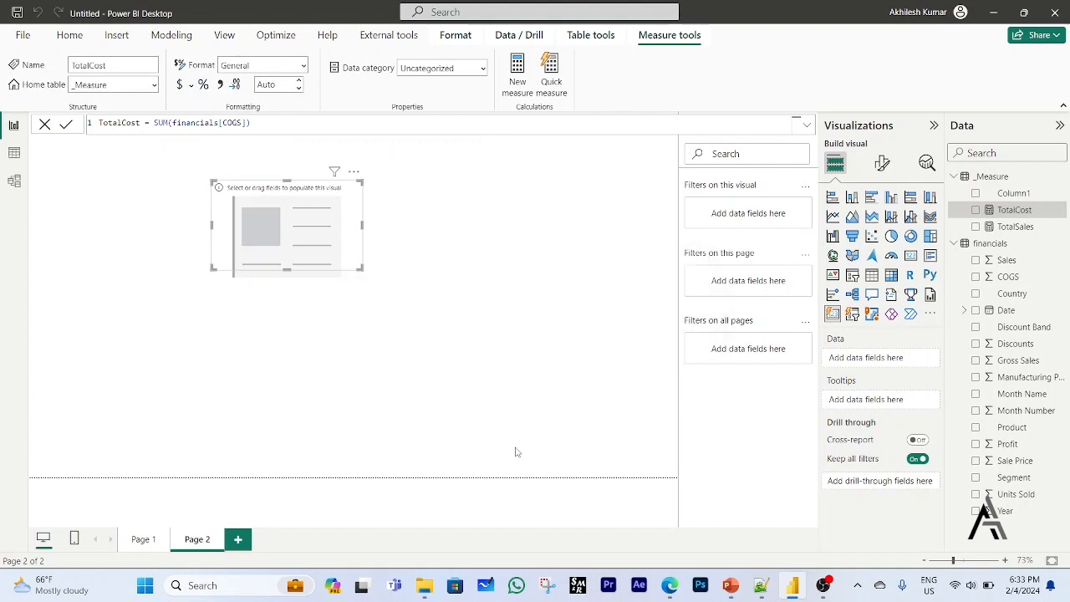
# Format the TotalCost and TotalSales measures as currency with a thousands separator.
pyautogui.click(179, 85)
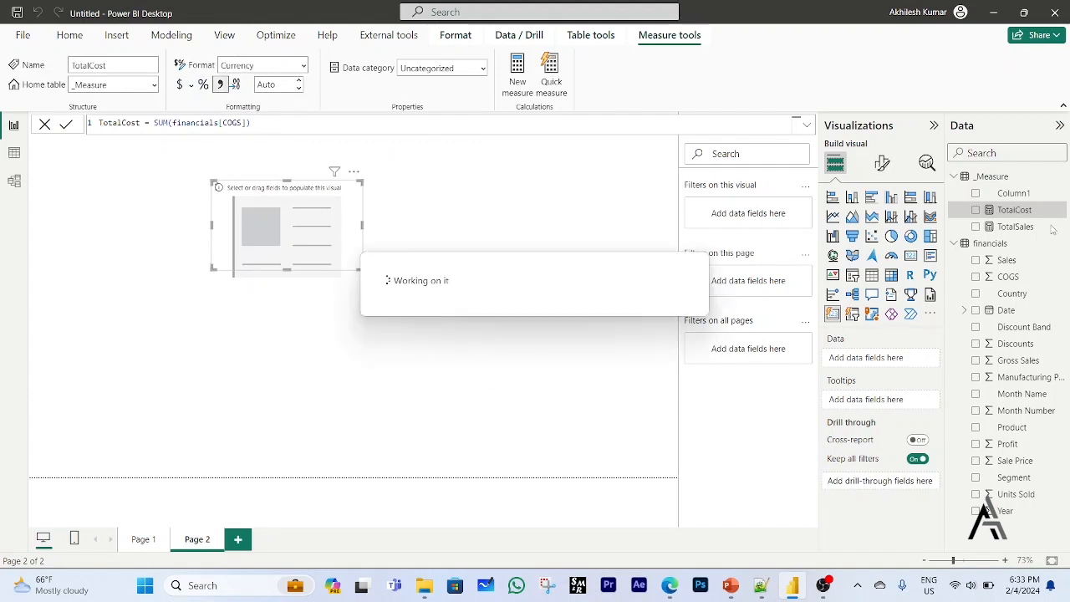
pyautogui.click(1013, 227)
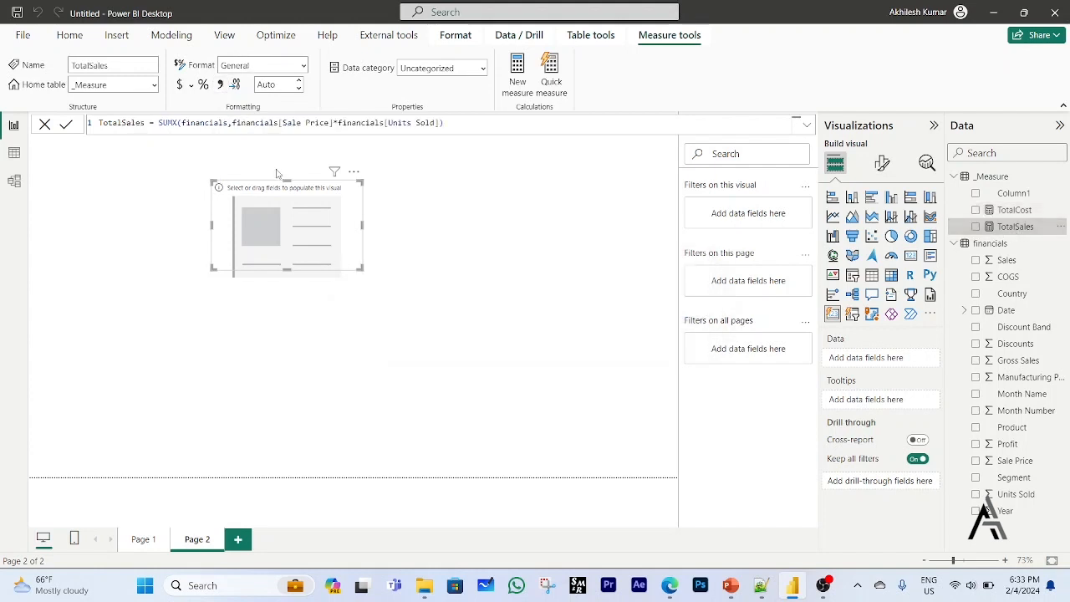
pyautogui.click(179, 84)
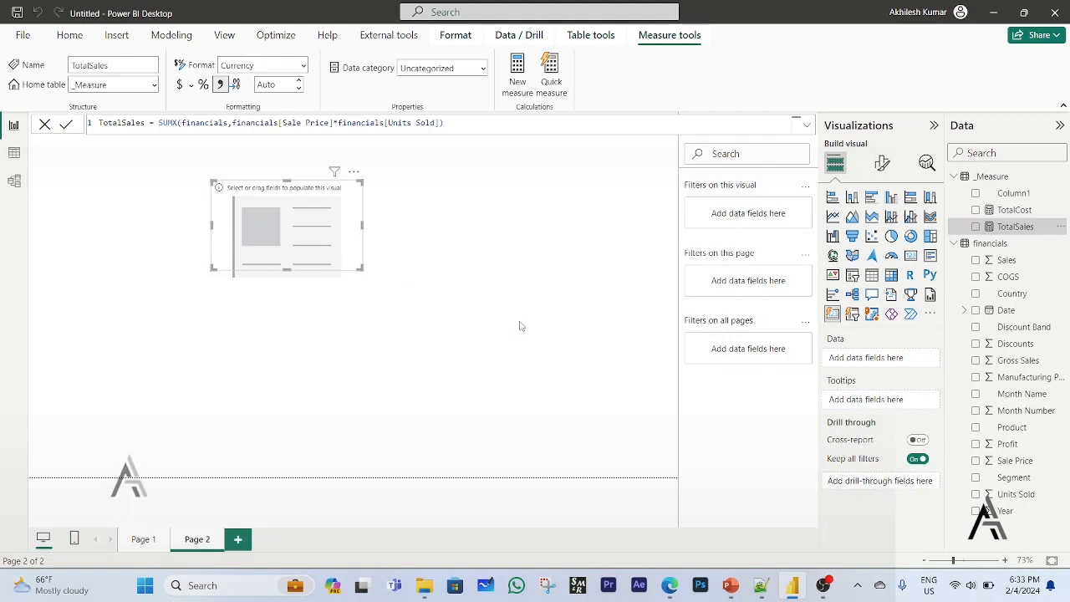
# Add the TotalSales and TotalCost measures to the card visual and widen the card to fit both values.
pyautogui.moveTo(1015, 226); pyautogui.dragTo(907, 359)
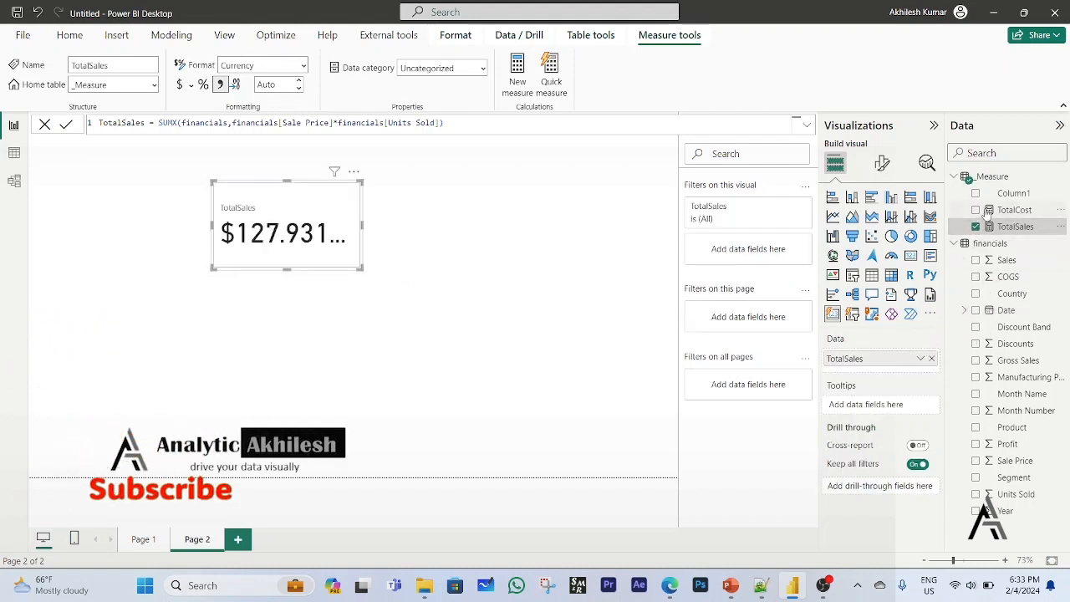
pyautogui.moveTo(1022, 213); pyautogui.dragTo(893, 375)
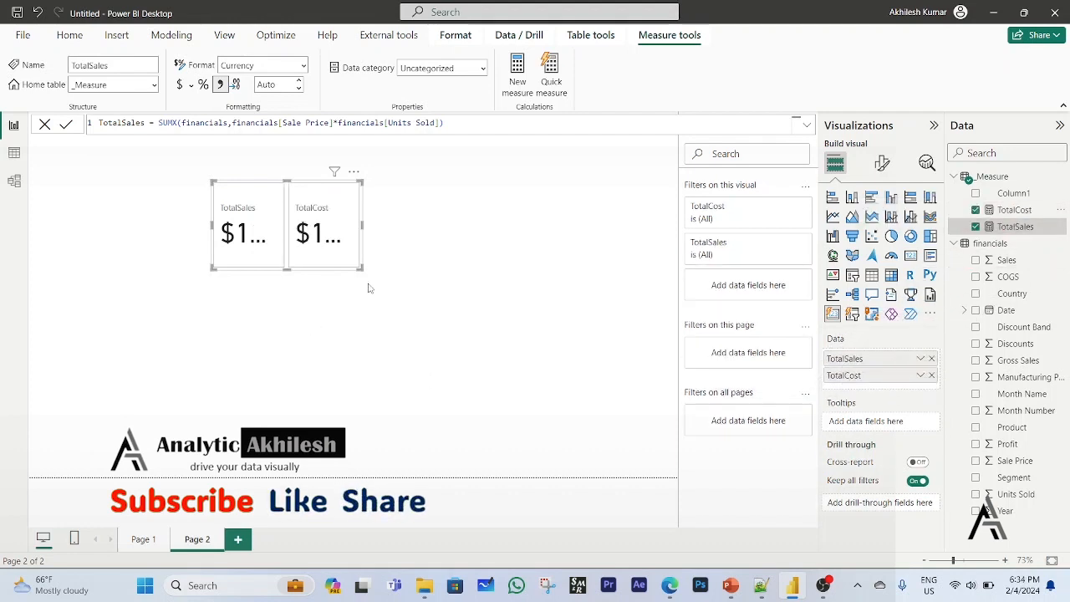
pyautogui.moveTo(361, 269); pyautogui.dragTo(469, 271)
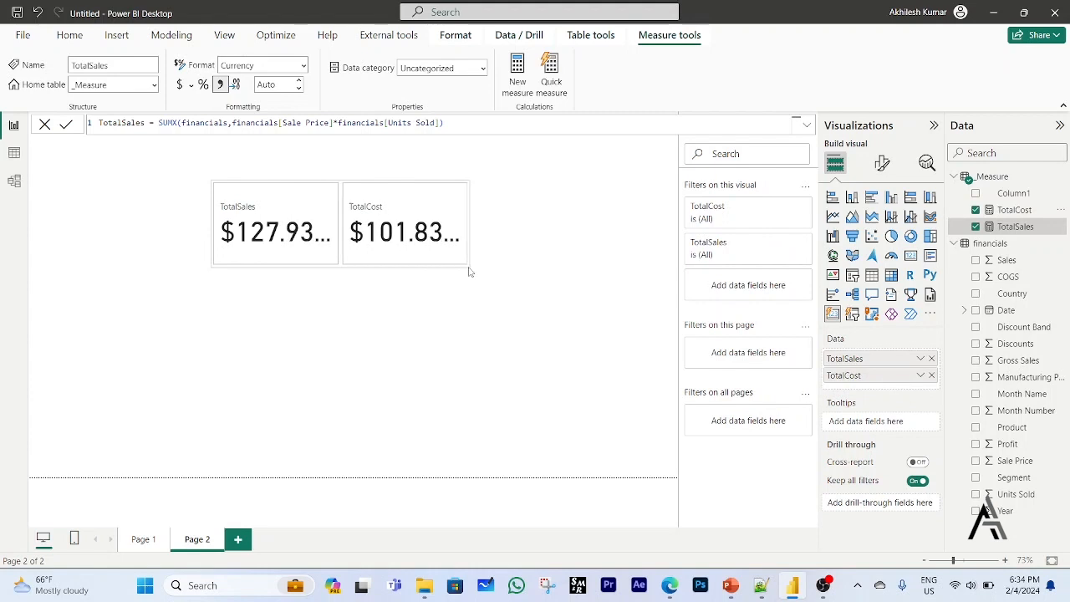
# Center the callout values horizontally for all series of the two-value card.
pyautogui.click(882, 163)
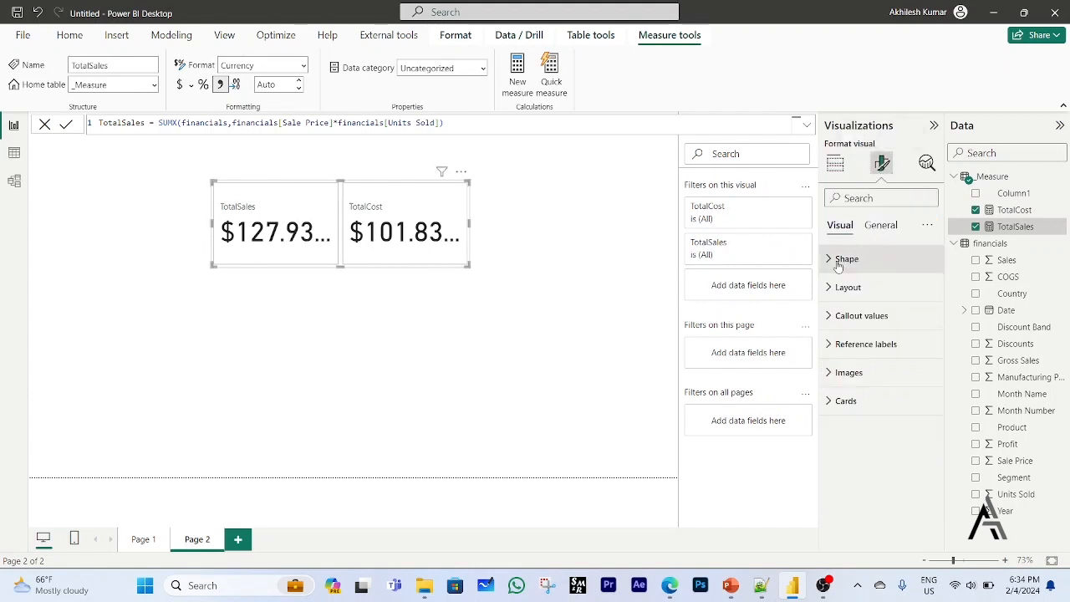
pyautogui.click(832, 316)
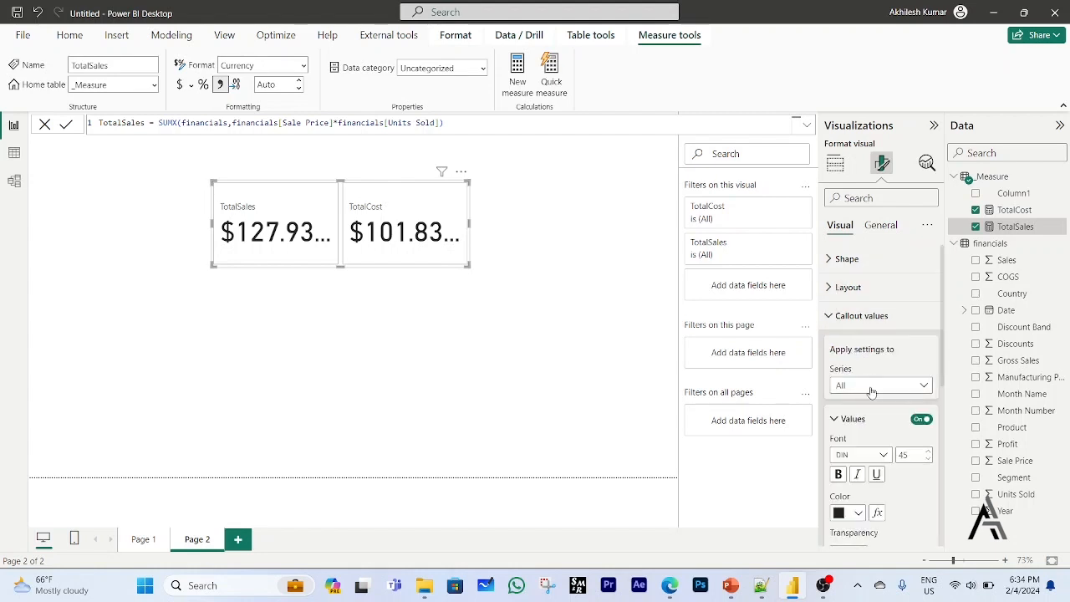
pyautogui.scroll(-1, 885, 483)
pyautogui.scroll(-1, 884, 483)
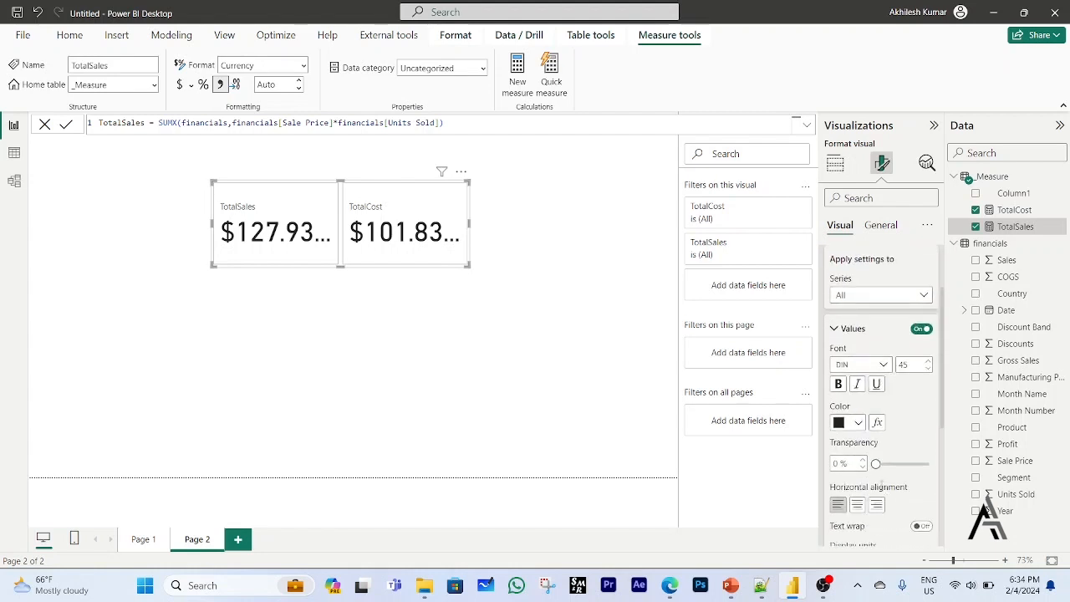
pyautogui.scroll(-3, 862, 477)
pyautogui.click(858, 371)
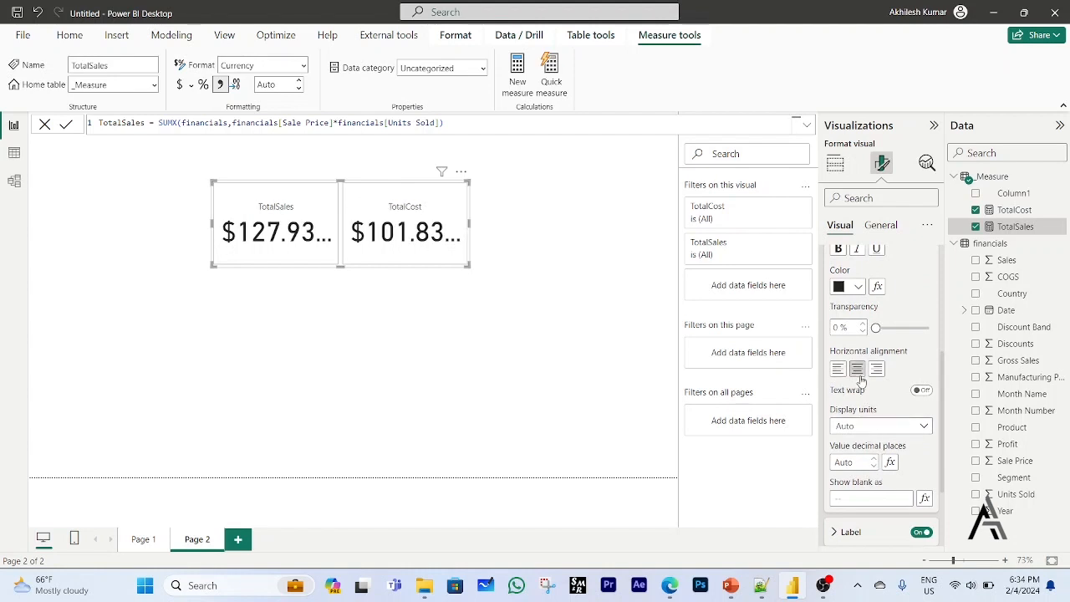
# Set the card's callout display units to Millions with 1 decimal place.
pyautogui.click(892, 428)
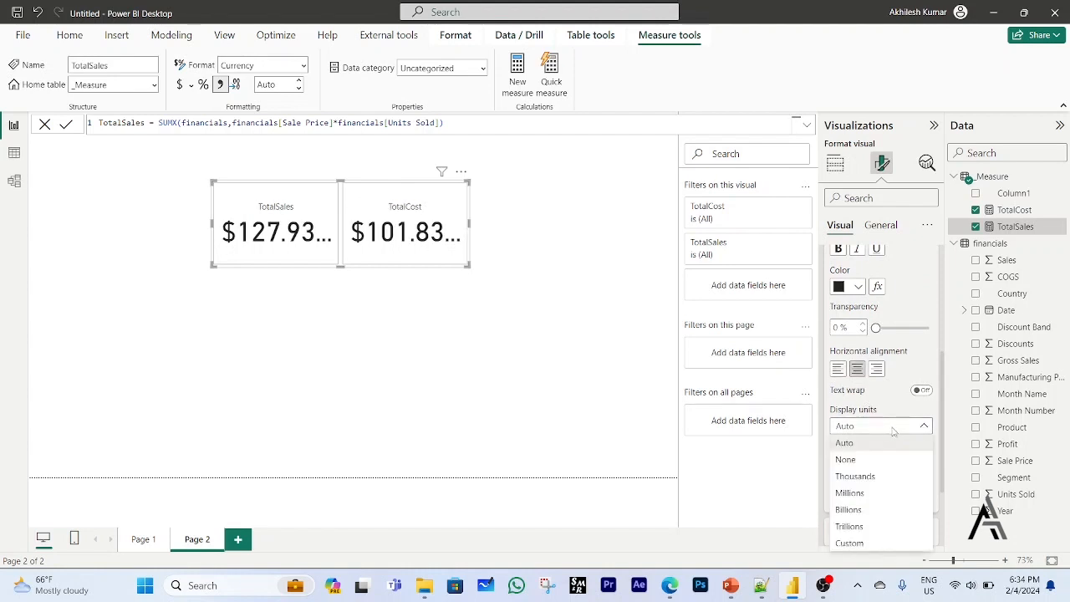
pyautogui.click(868, 494)
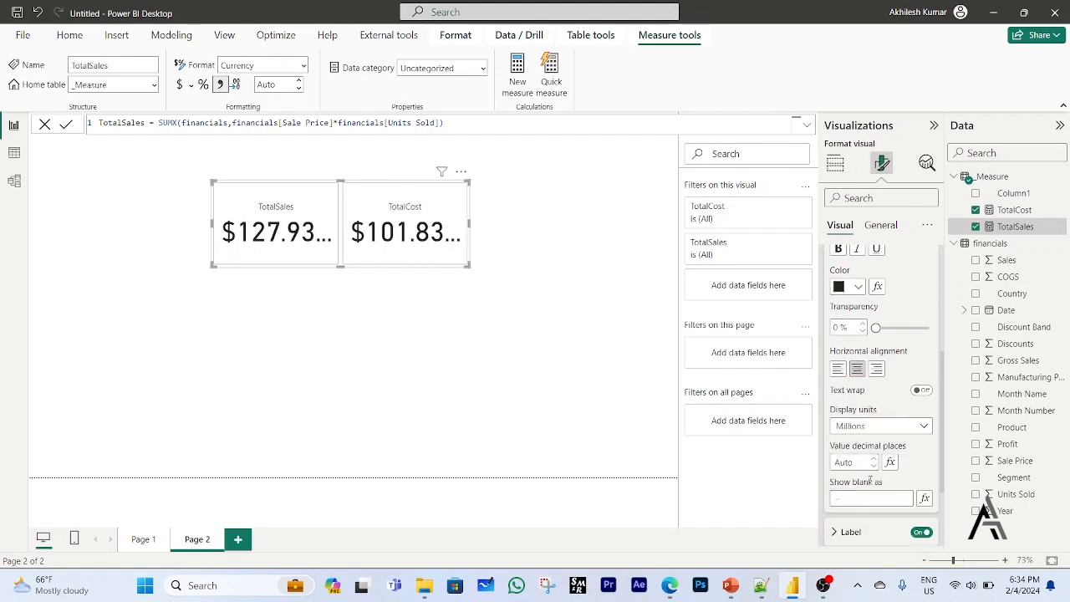
pyautogui.click(874, 467)
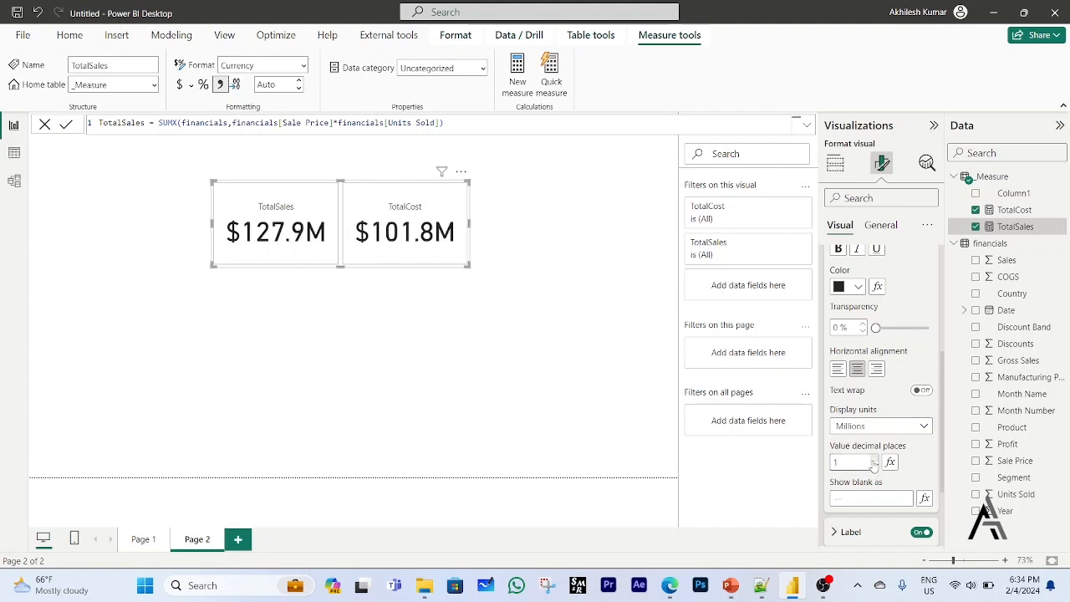
pyautogui.click(551, 353)
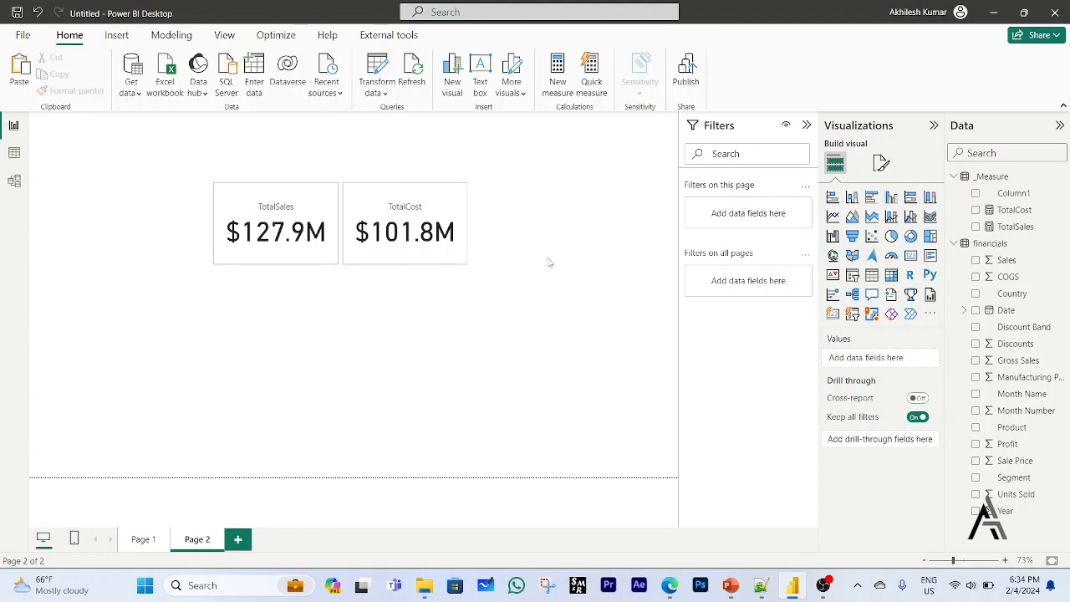
# Move the two-value card closer to the left edge of the report page and deselect it.
pyautogui.moveTo(163, 171); pyautogui.dragTo(530, 296)
pyautogui.moveTo(446, 263); pyautogui.dragTo(380, 259)
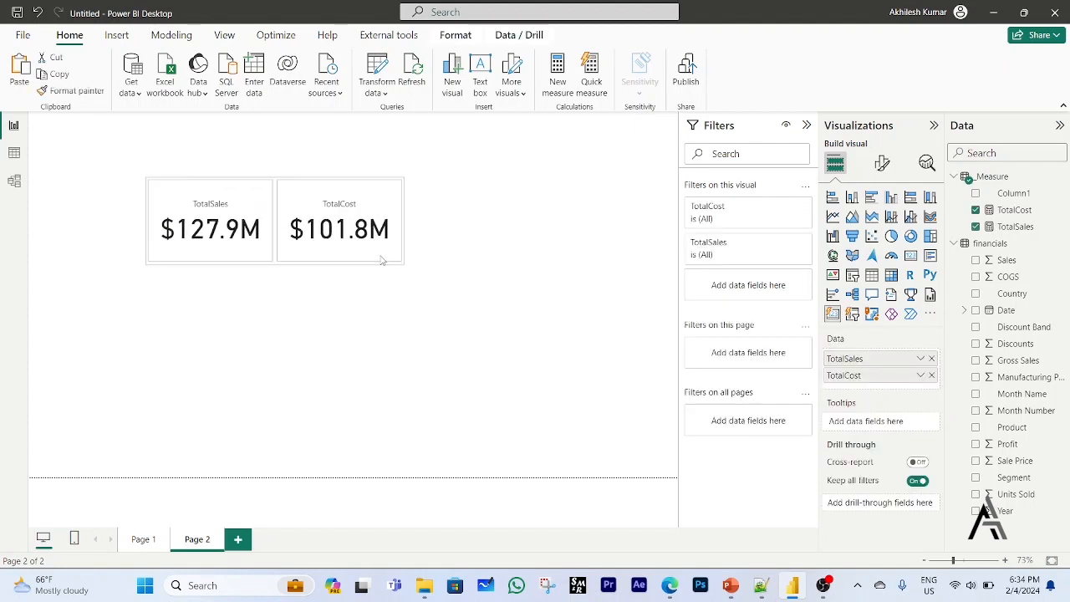
pyautogui.click(387, 290)
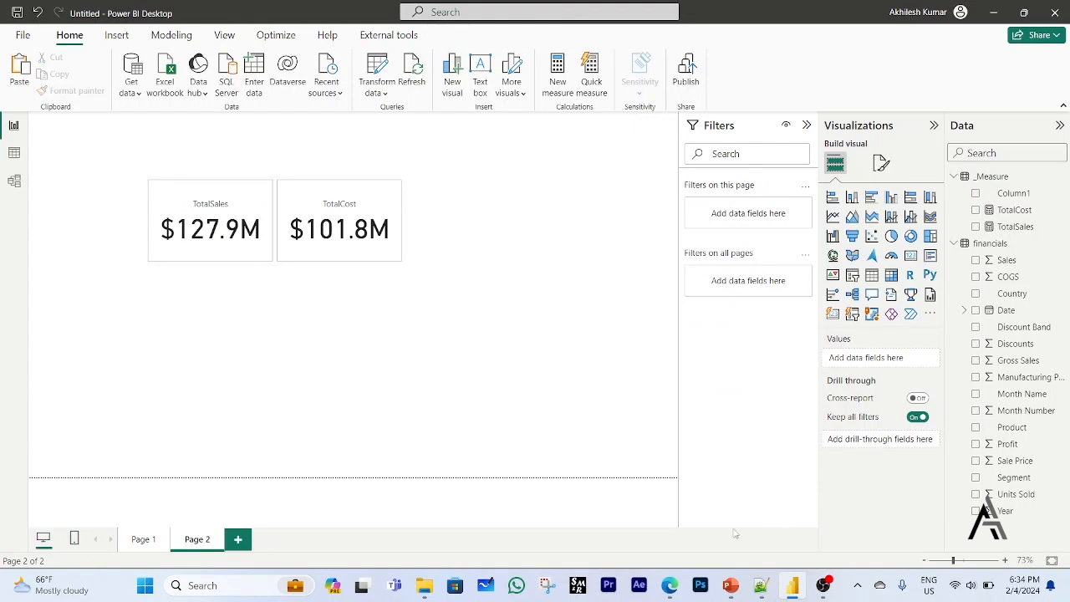
# Switch to Microsoft Edge and open the SVG Templates category from the Progress Bars page's site.
pyautogui.click(670, 584)
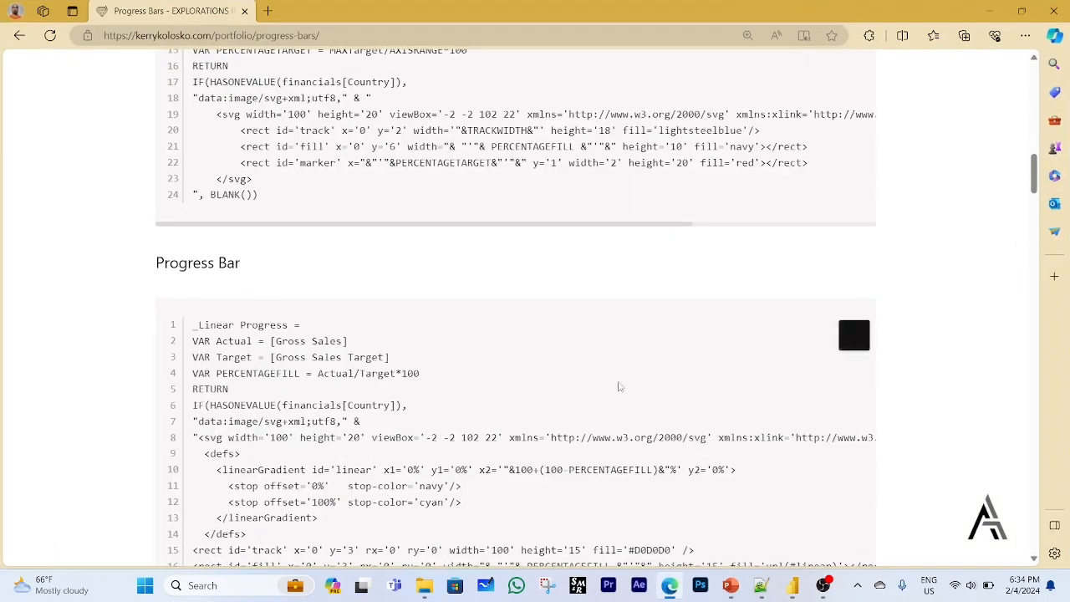
pyautogui.scroll(15, 434, 211)
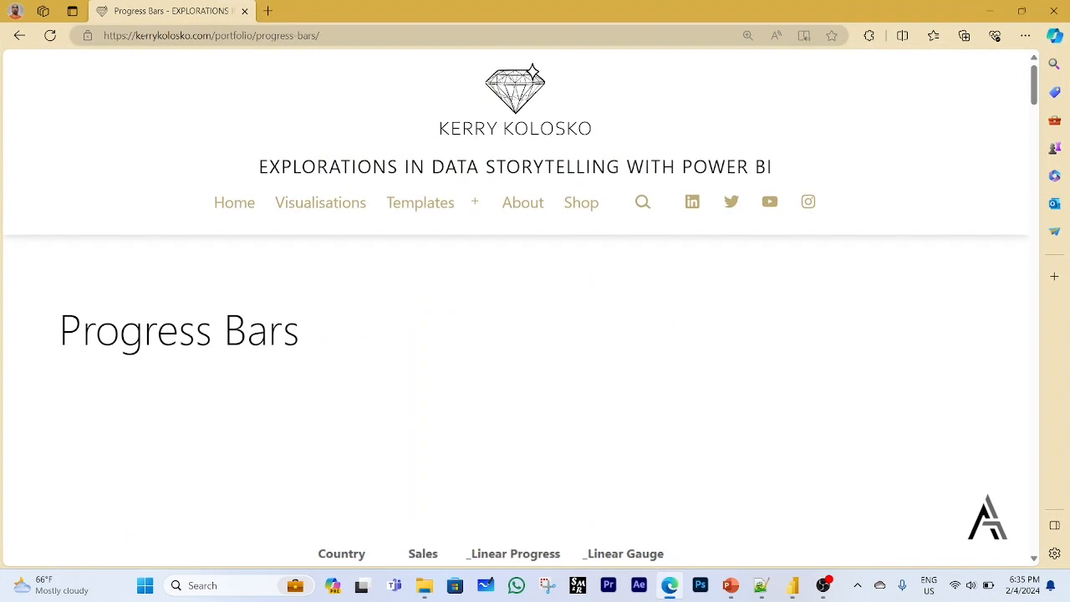
pyautogui.moveTo(439, 210)
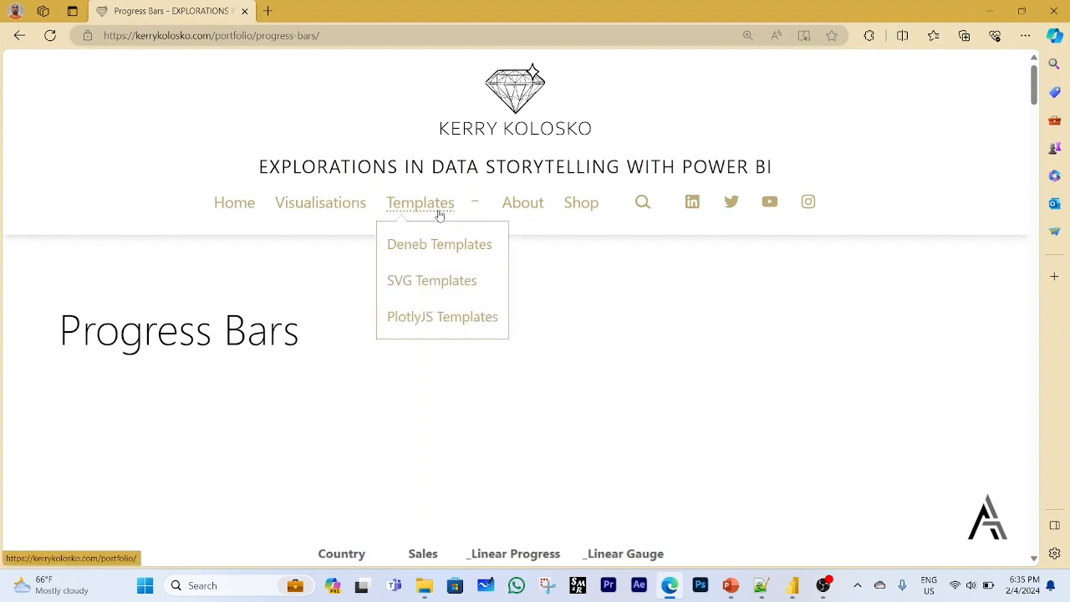
pyautogui.click(428, 287)
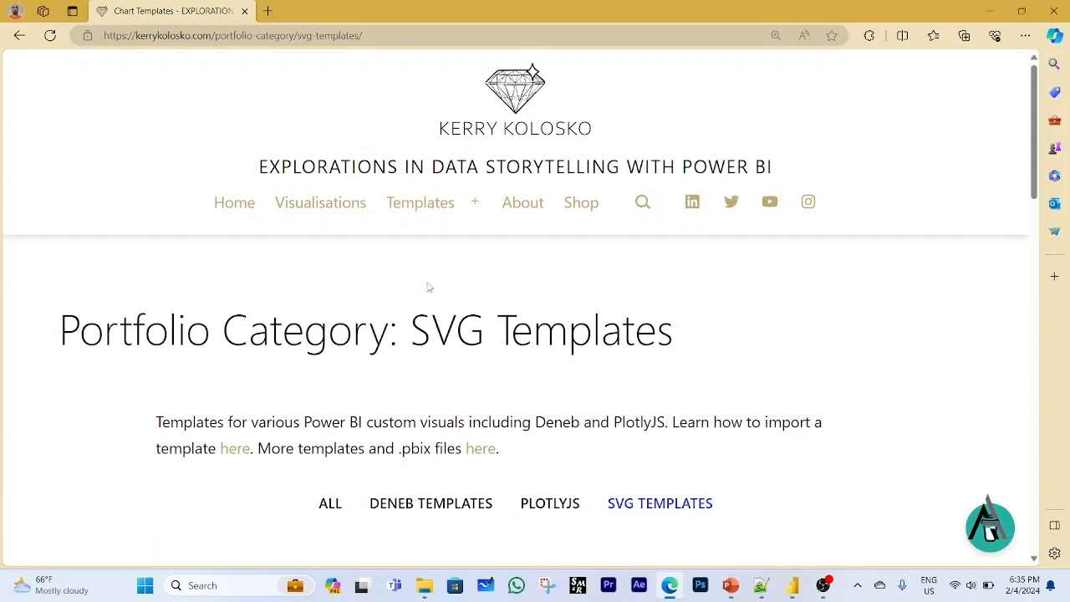
# Zoom out, browse the SVG template gallery and open the Lollipop Sparkline template.
pyautogui.hotkey('ctrl', '-')
pyautogui.scroll(-3, 428, 282)
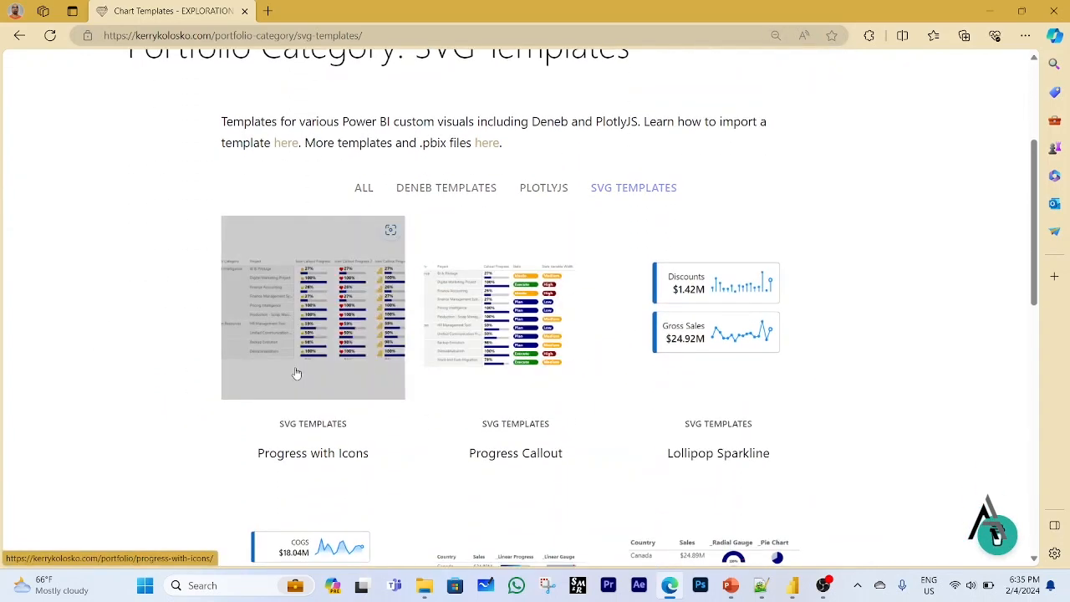
pyautogui.scroll(-1, 513, 424)
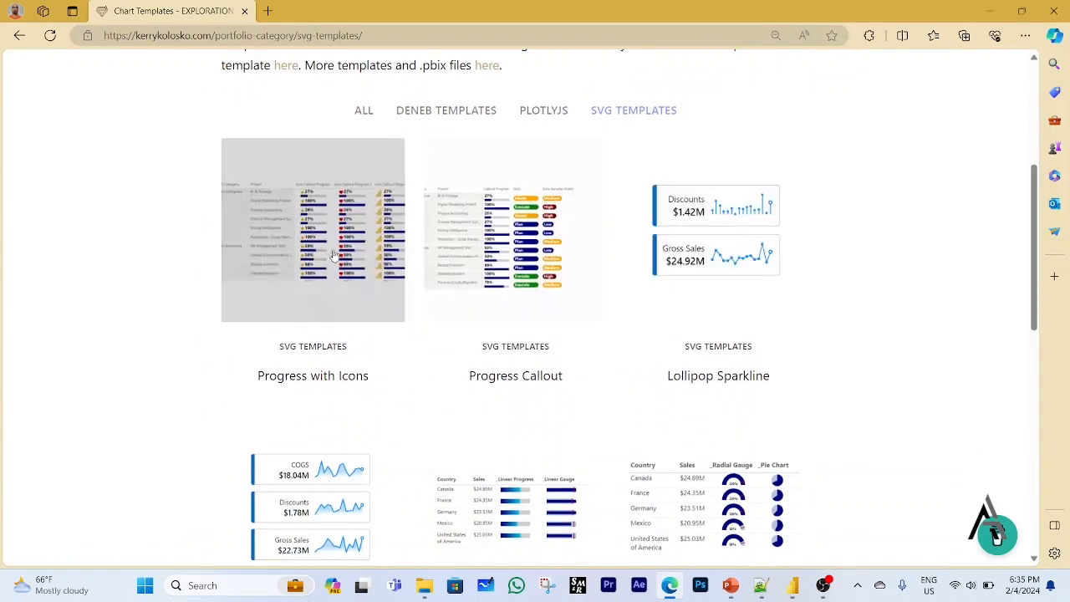
pyautogui.scroll(-2, 818, 285)
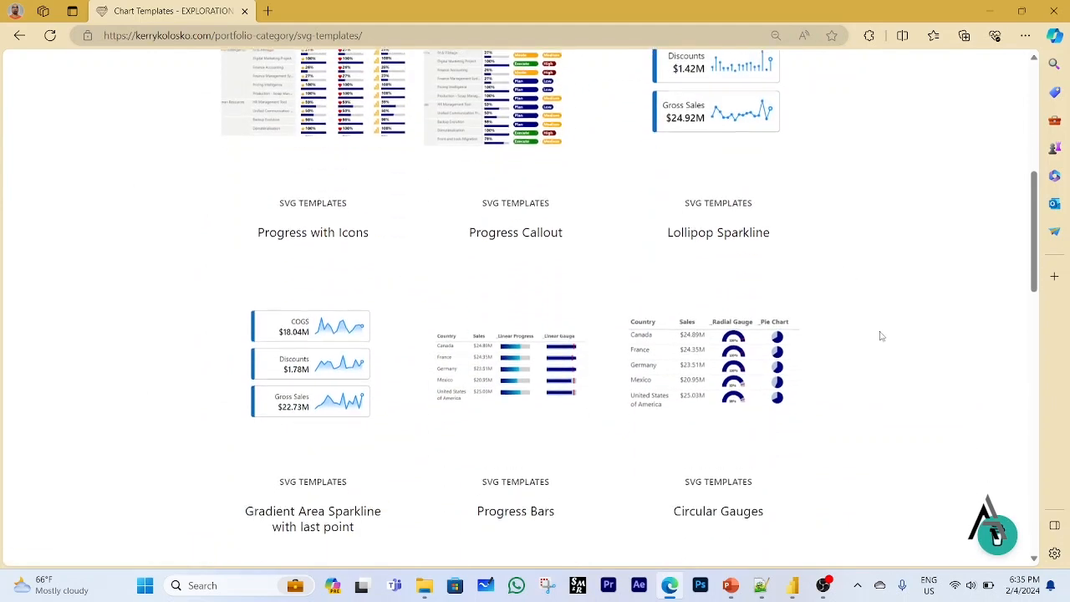
pyautogui.scroll(-3, 509, 401)
pyautogui.scroll(-5, 824, 353)
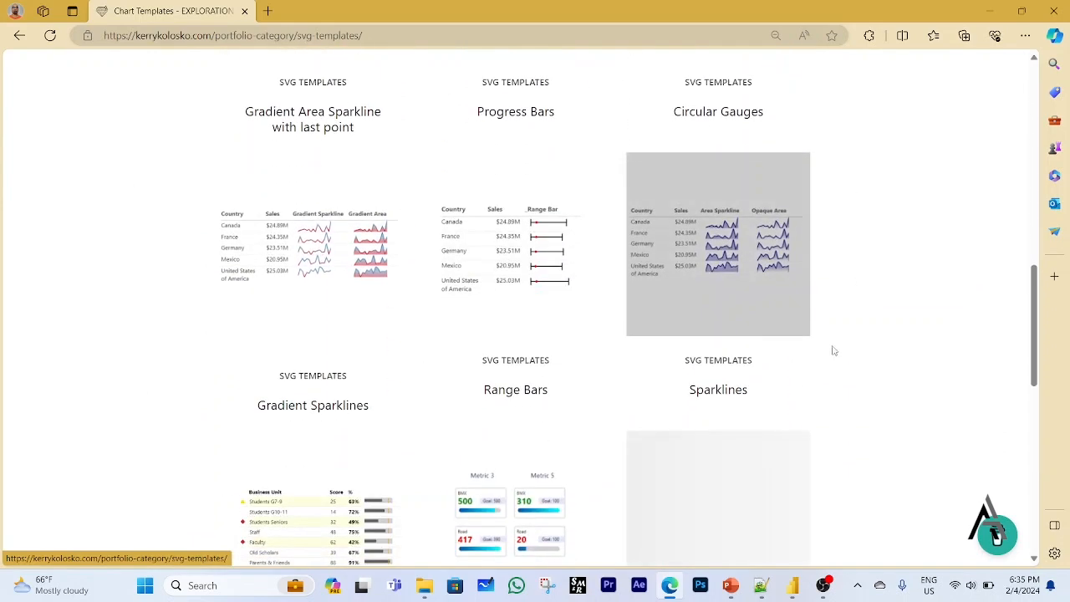
pyautogui.scroll(8, 888, 362)
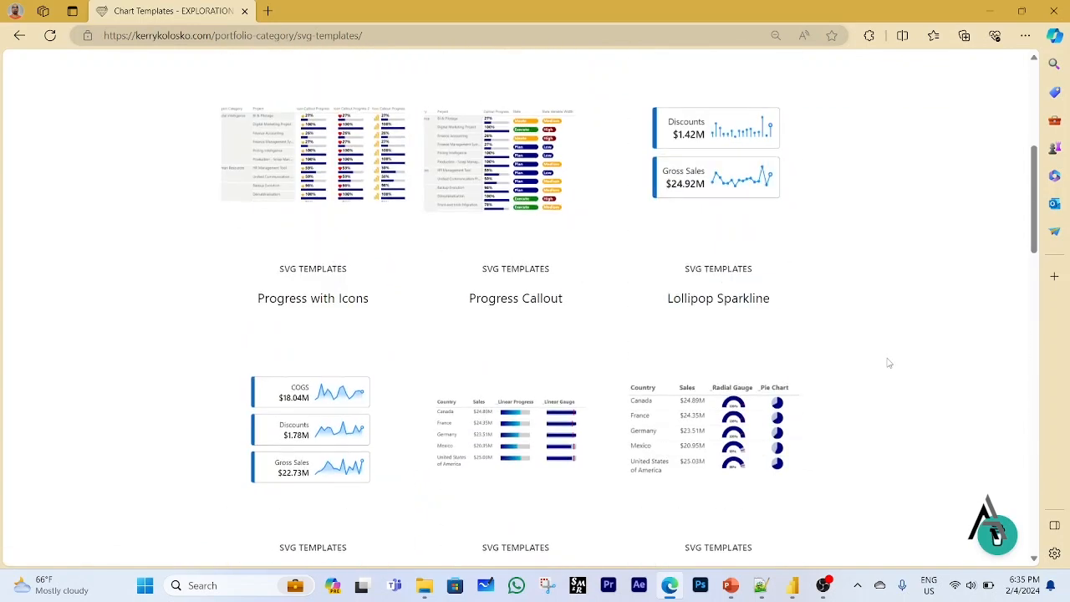
pyautogui.click(736, 188)
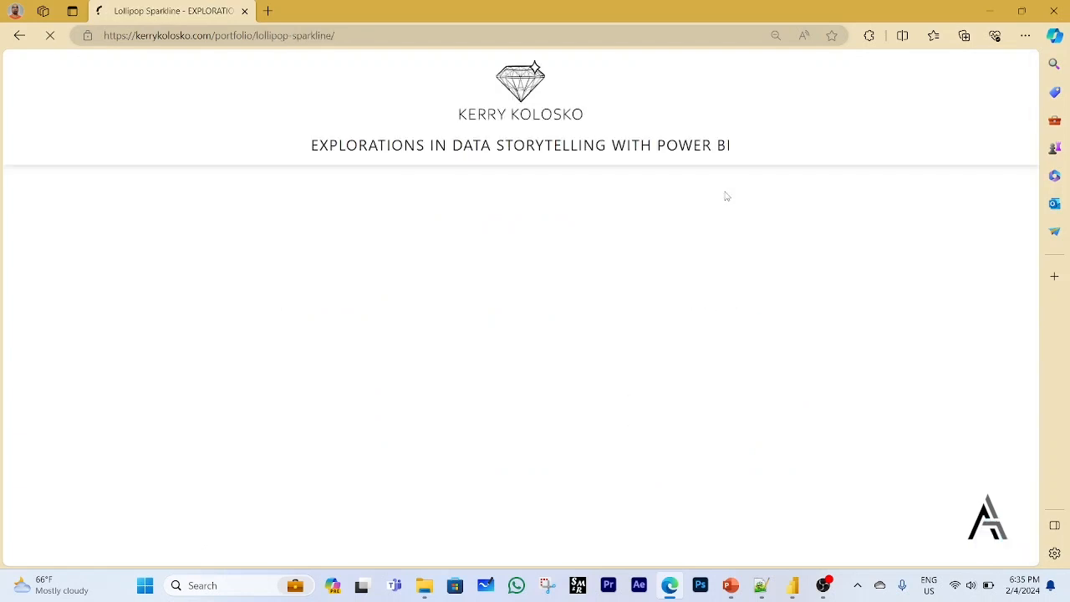
# Examine the sample sparkline cards and the Lollipop Categorical and Sparkline with points code blocks.
pyautogui.scroll(-4, 736, 256)
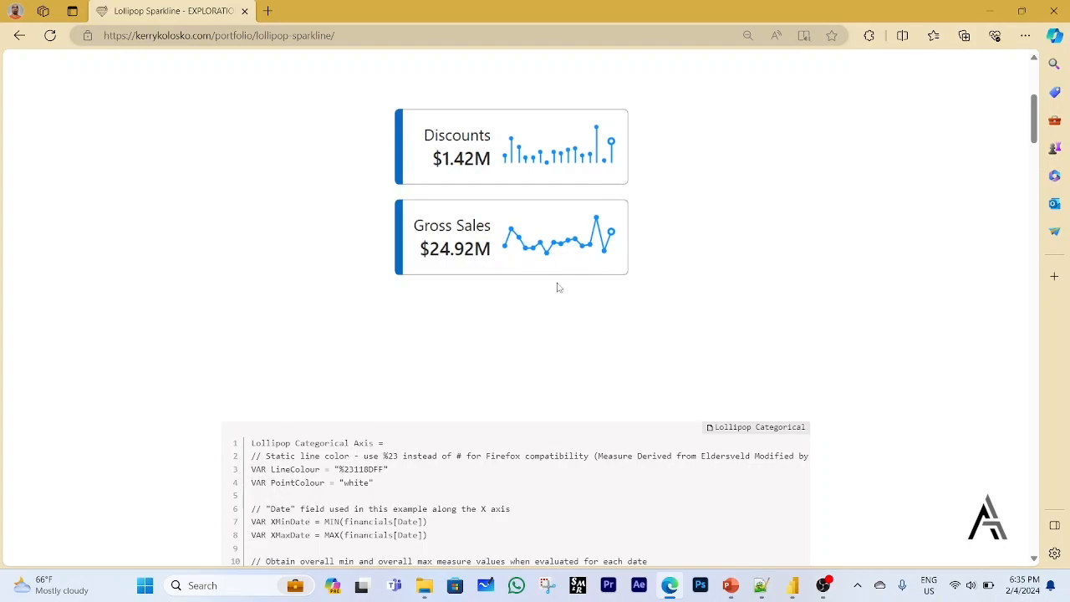
pyautogui.scroll(-10, 558, 287)
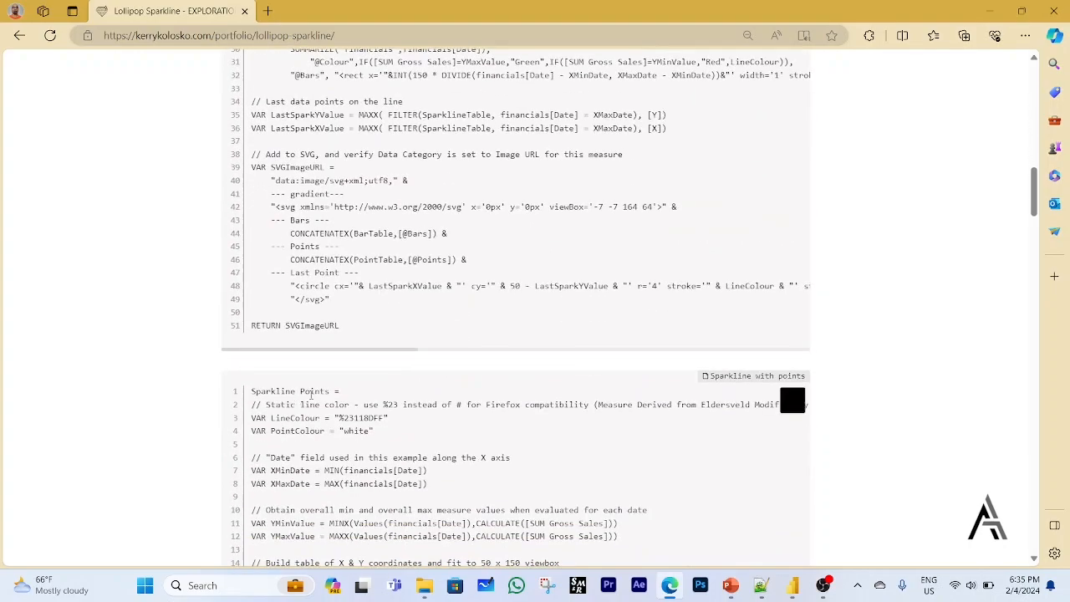
pyautogui.scroll(-6, 465, 338)
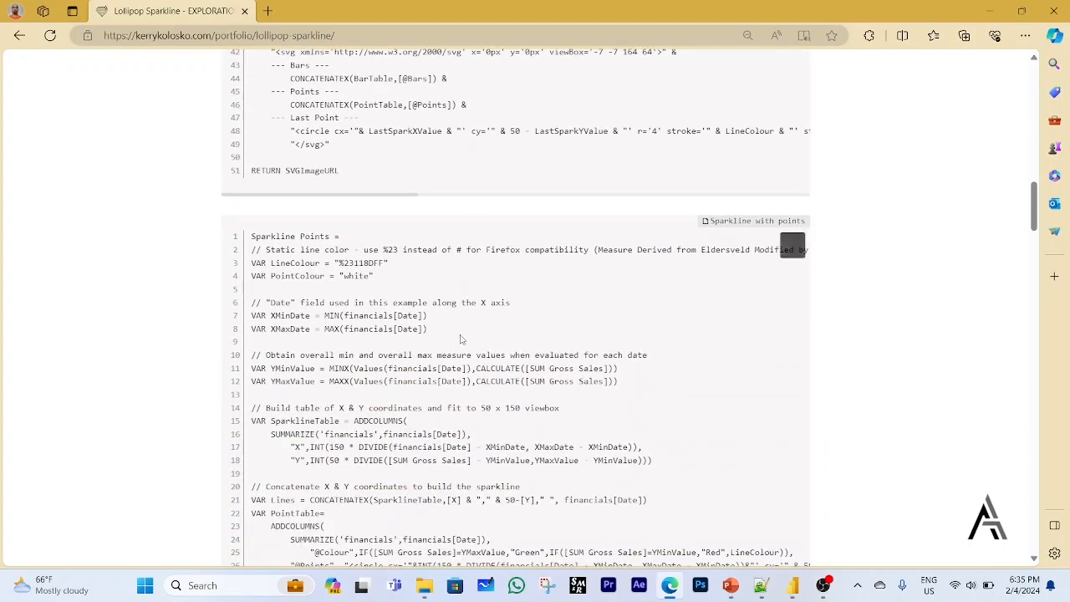
pyautogui.scroll(8, 519, 312)
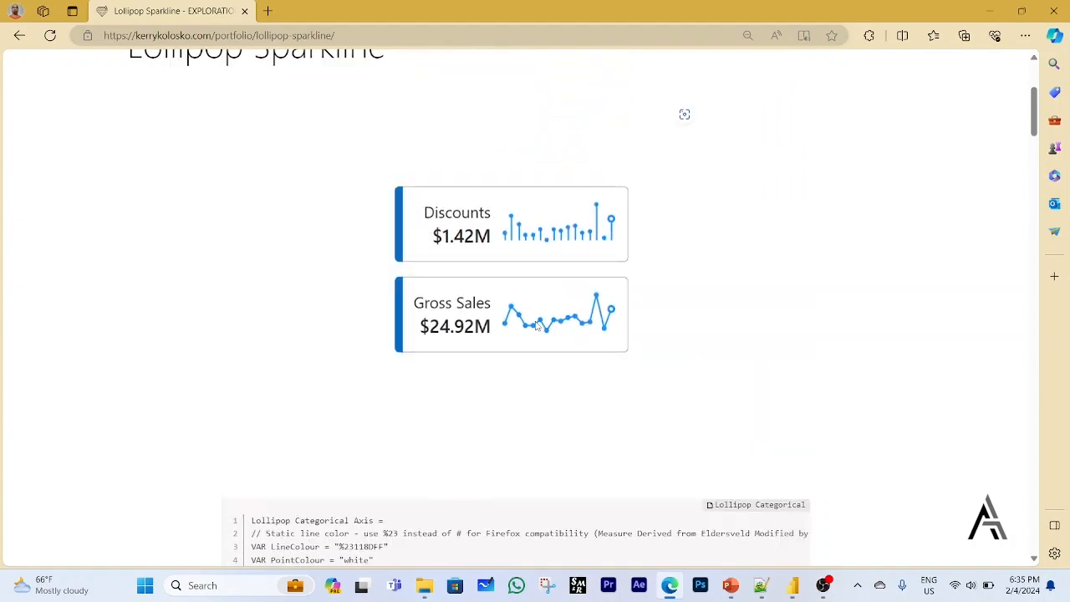
pyautogui.scroll(-9, 573, 376)
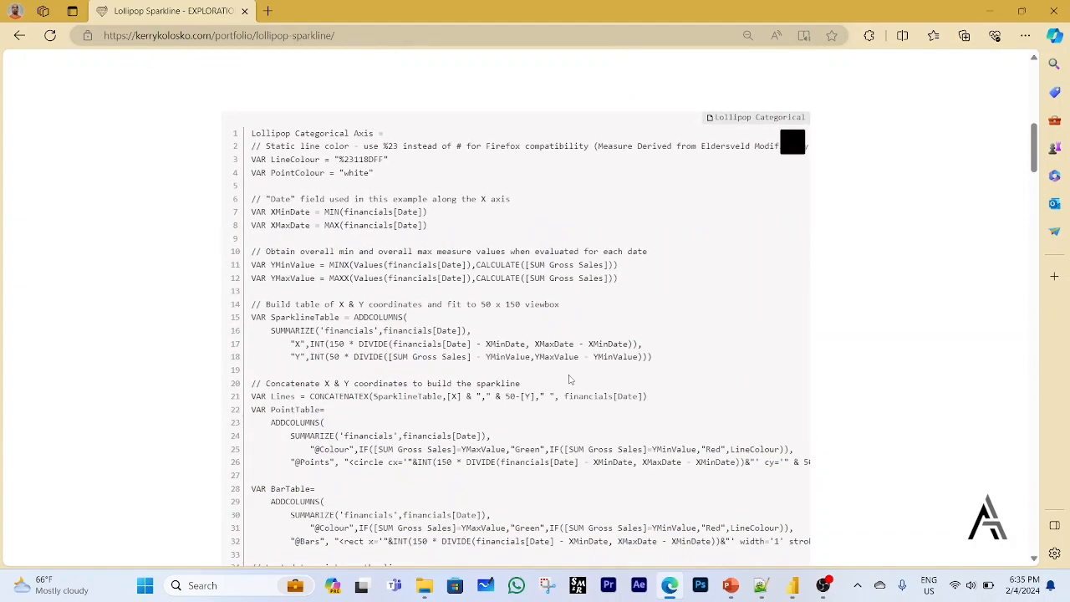
pyautogui.scroll(-4, 565, 385)
# Copy the full DAX code of the Sparkline with points block.
pyautogui.scroll(3, 609, 318)
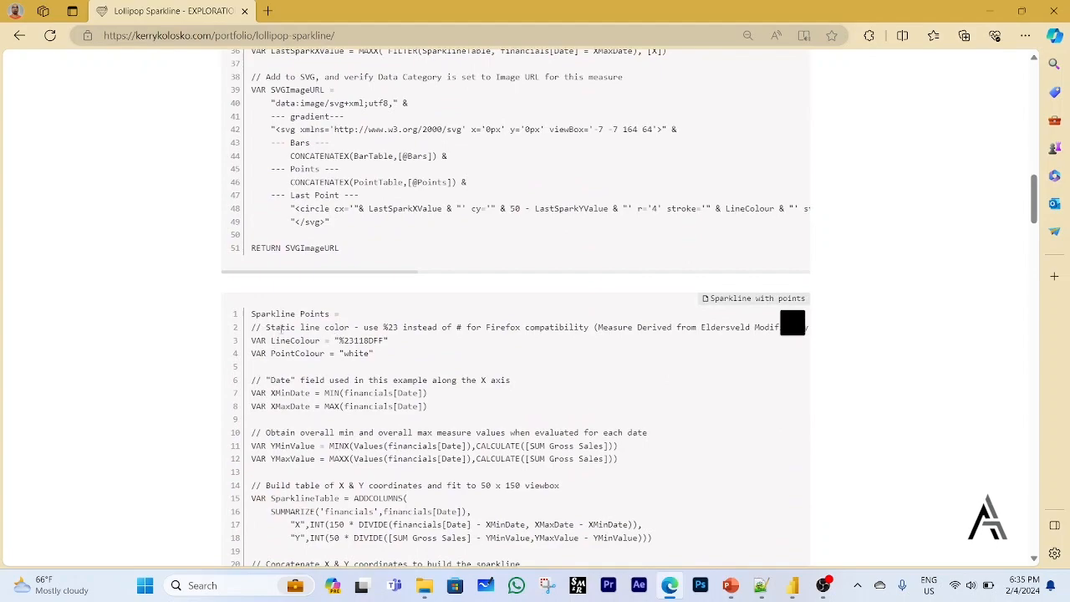
pyautogui.scroll(-5, 420, 427)
pyautogui.scroll(2, 429, 421)
pyautogui.scroll(5, 429, 420)
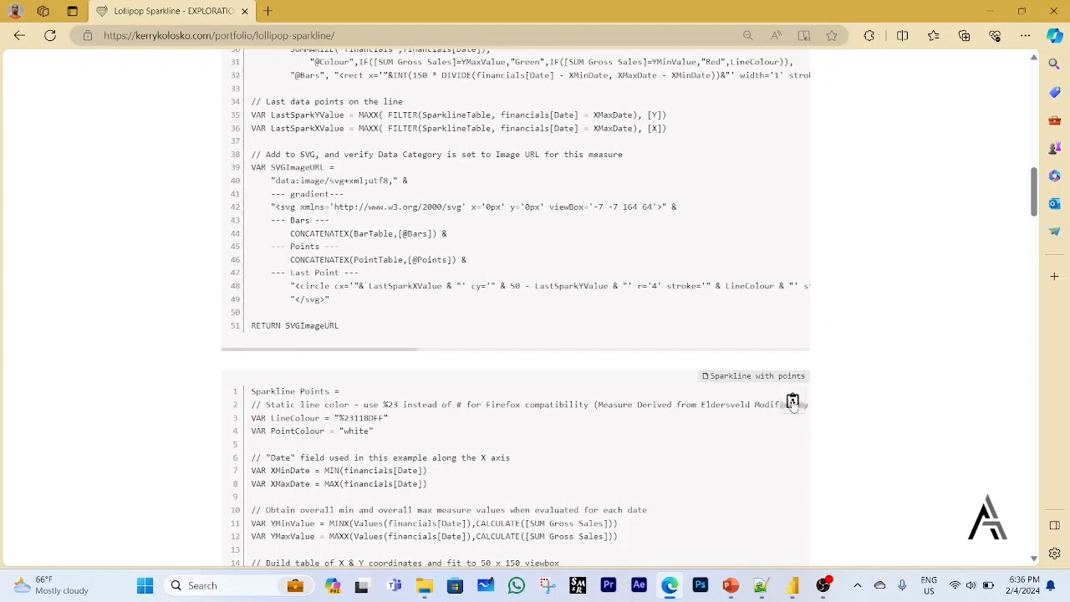
pyautogui.click(793, 402)
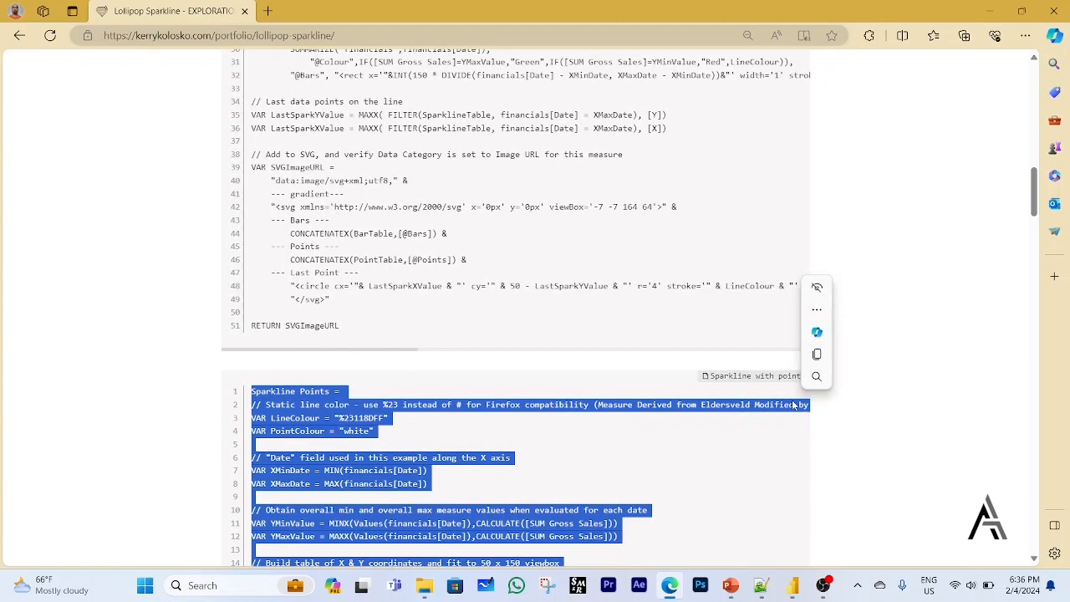
pyautogui.click(792, 402)
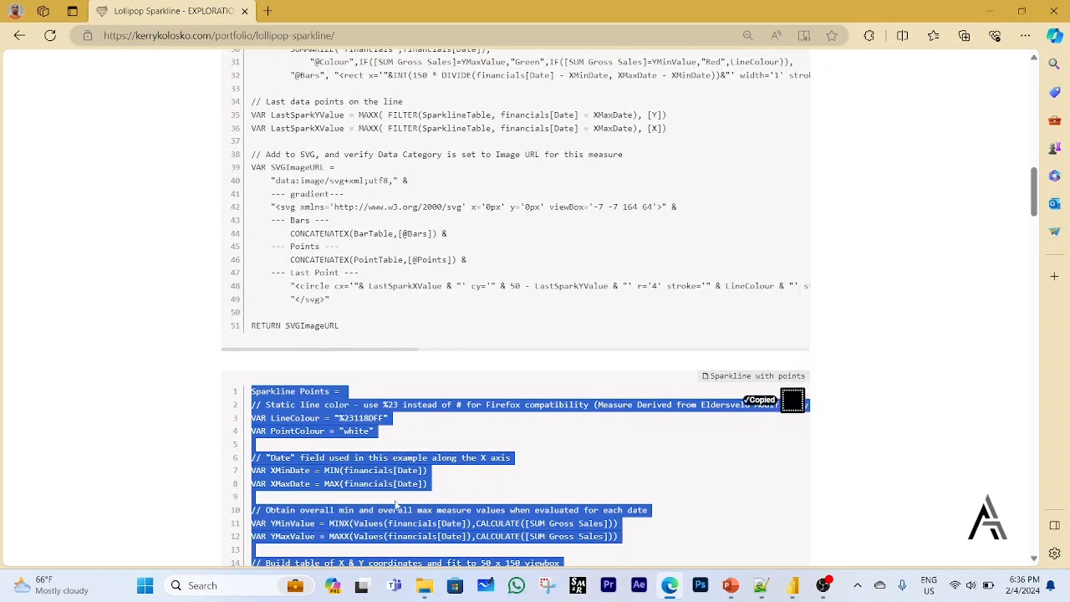
# Switch back to Power BI Desktop, start a new measure in the _Measure table and paste the copied Sparkline Points code.
pyautogui.click(763, 583)
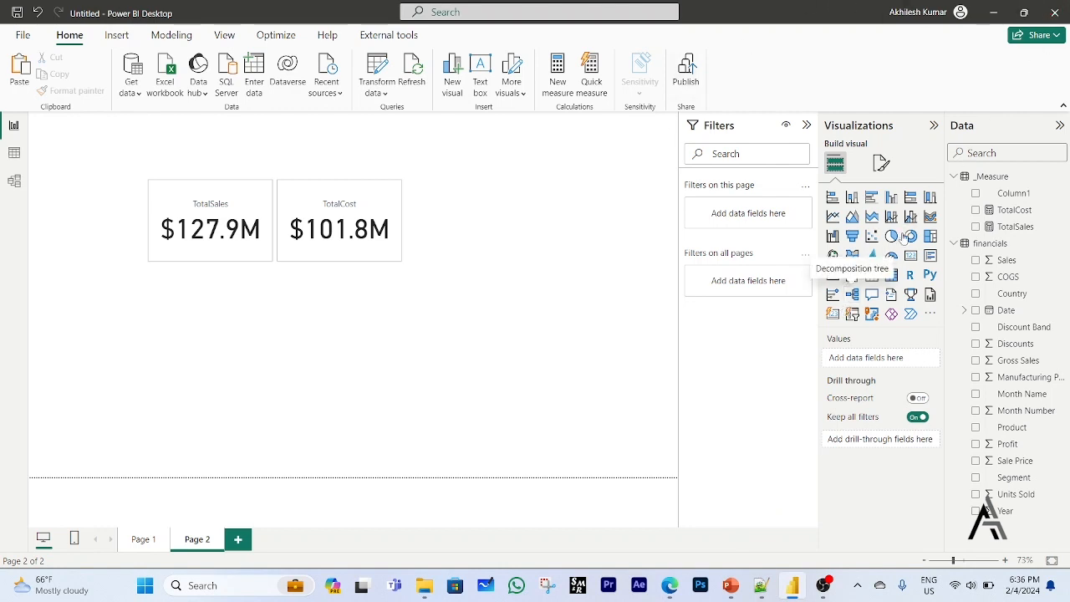
pyautogui.click(964, 181)
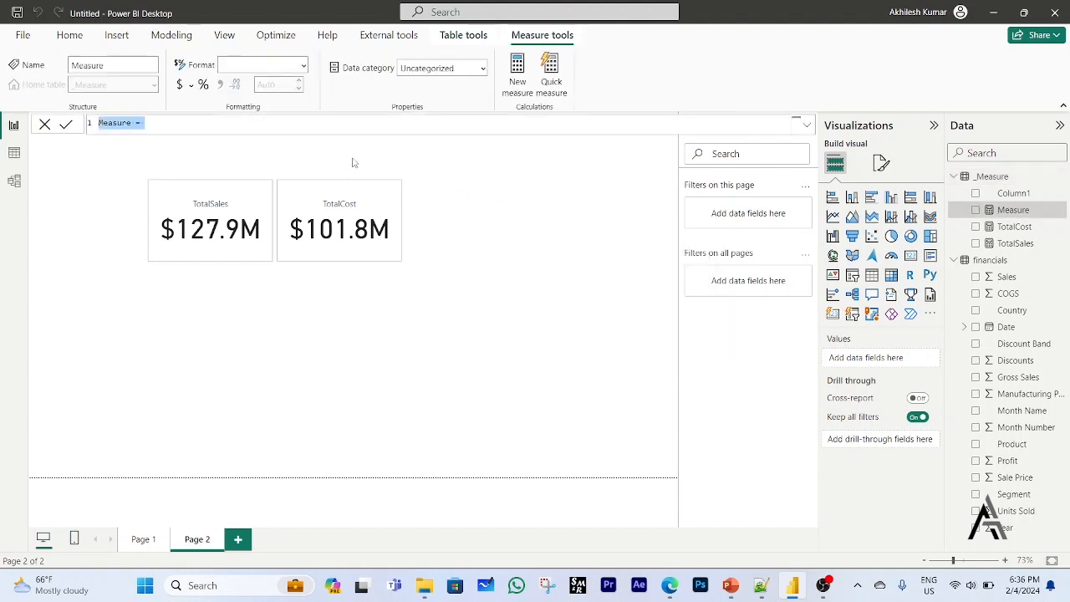
pyautogui.hotkey('ctrl', 'v')
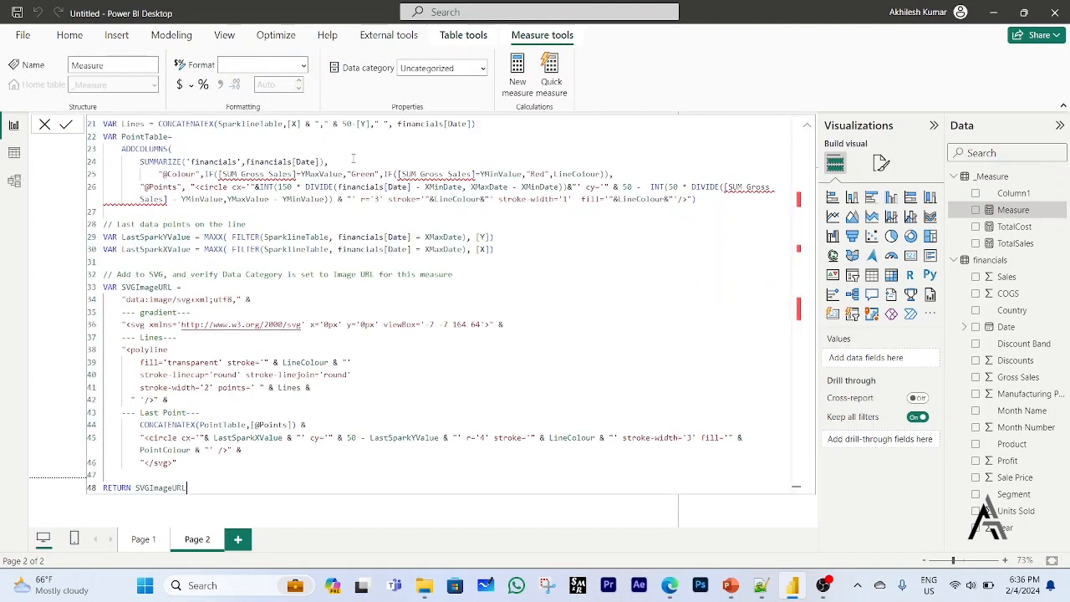
pyautogui.scroll(7, 353, 158)
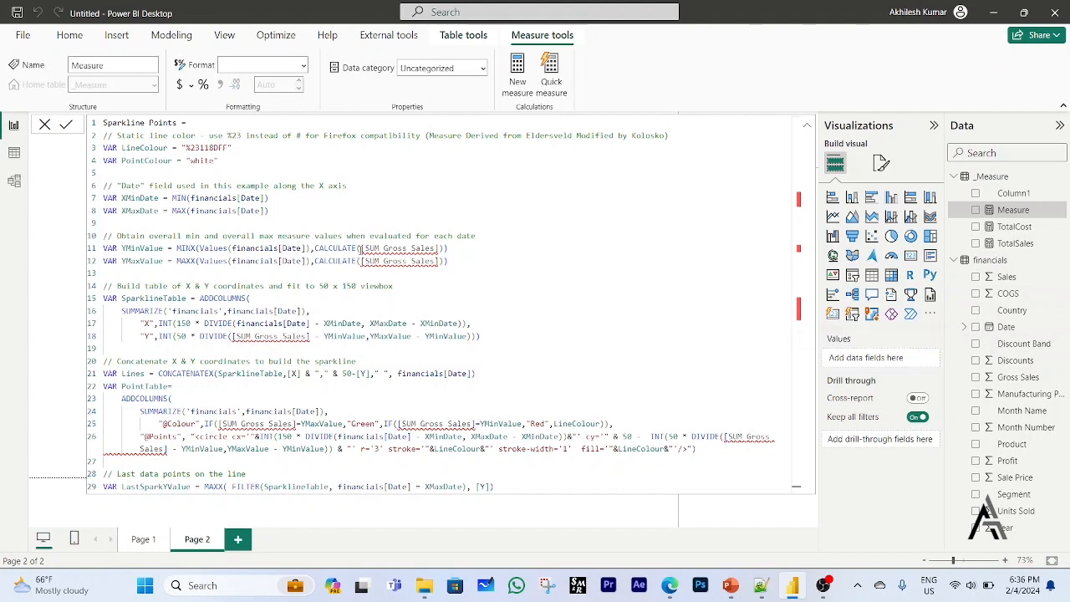
# Replace [SUM Gross Sales] with [TotalSales] in the YMinValue and YMaxValue lines of the Sparkline Points measure.
pyautogui.moveTo(361, 249)
pyautogui.moveTo(361, 249); pyautogui.dragTo(441, 249)
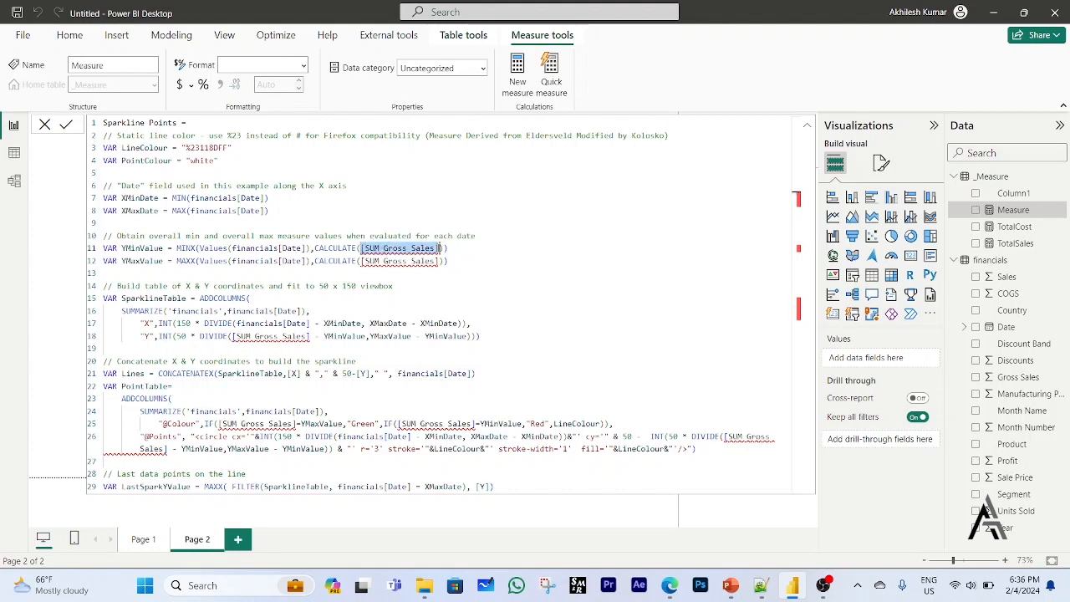
pyautogui.write('total')
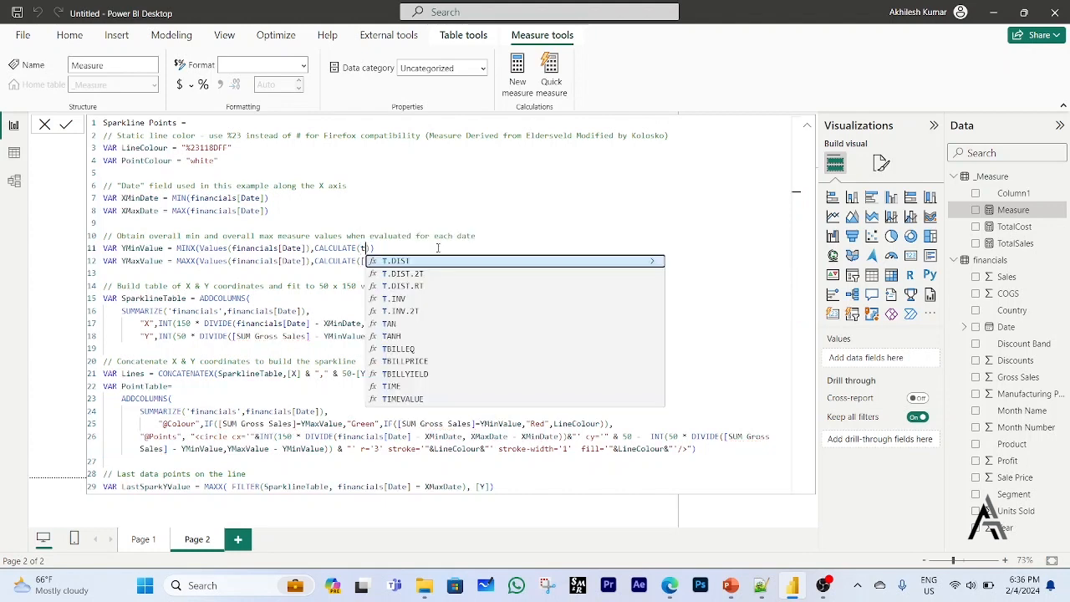
pyautogui.press('Down')
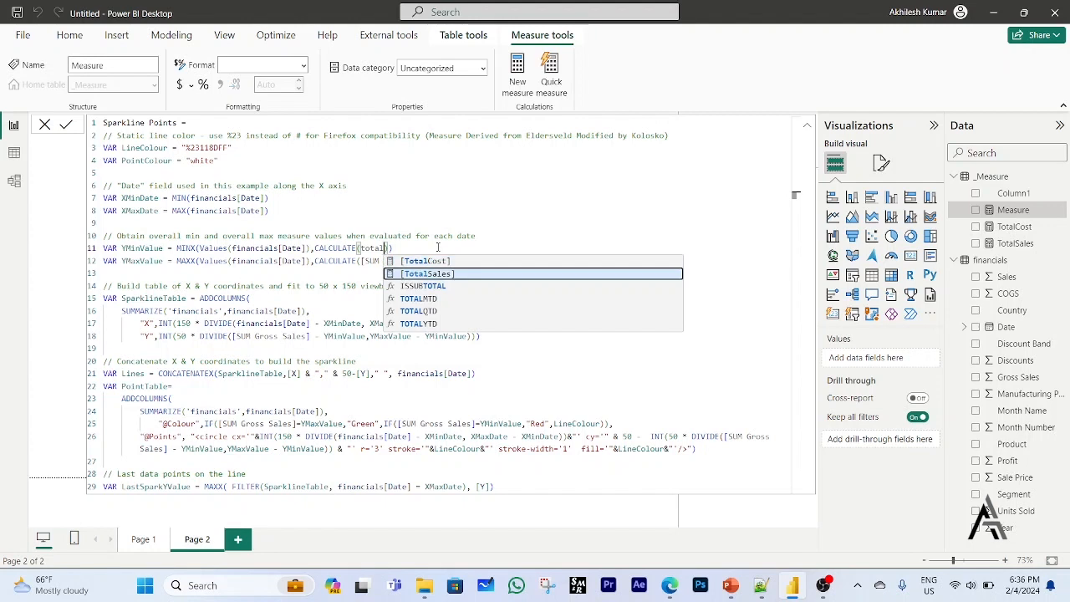
pyautogui.press('Tab')
pyautogui.click(364, 261)
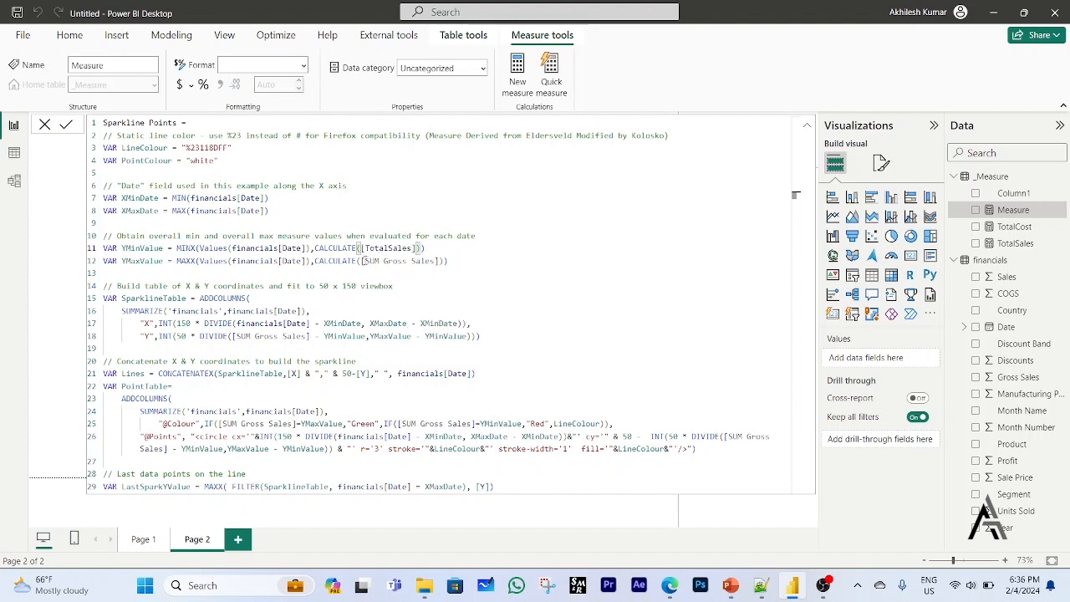
pyautogui.moveTo(362, 261); pyautogui.dragTo(437, 261)
pyautogui.write('tota')
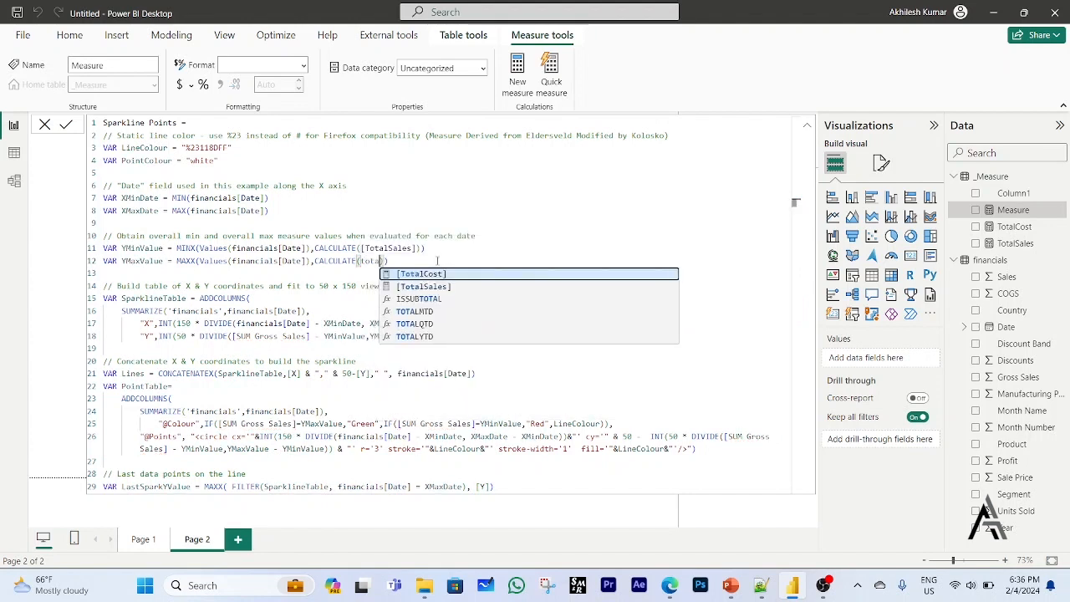
pyautogui.press('Down')
pyautogui.press('Tab')
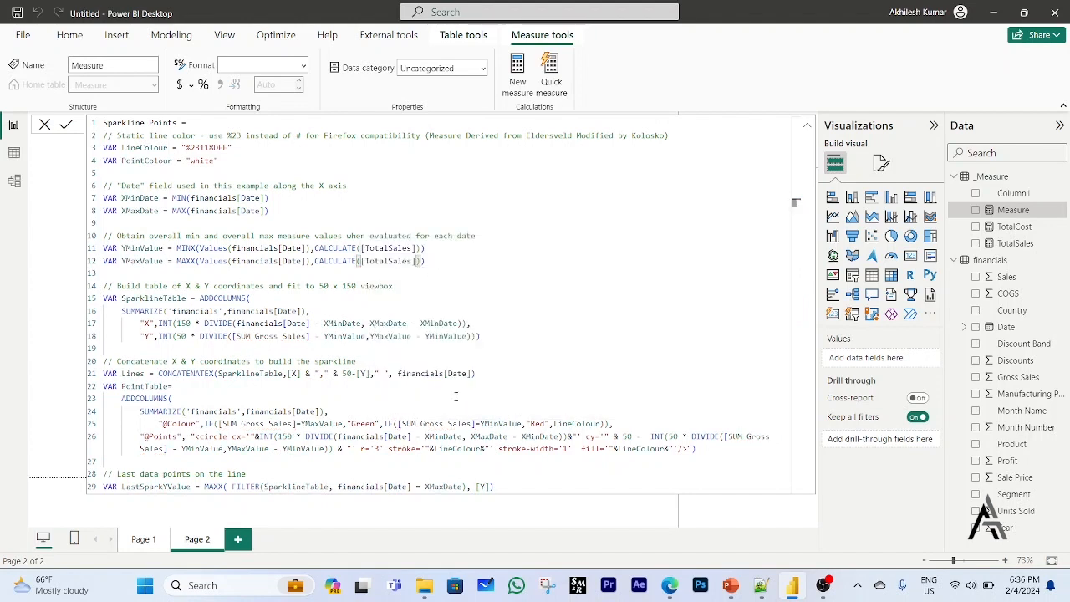
# Replace the remaining [SUM Gross Sales] references in the SparklineTable and PointTable definitions with [TotalSales].
pyautogui.click(506, 353)
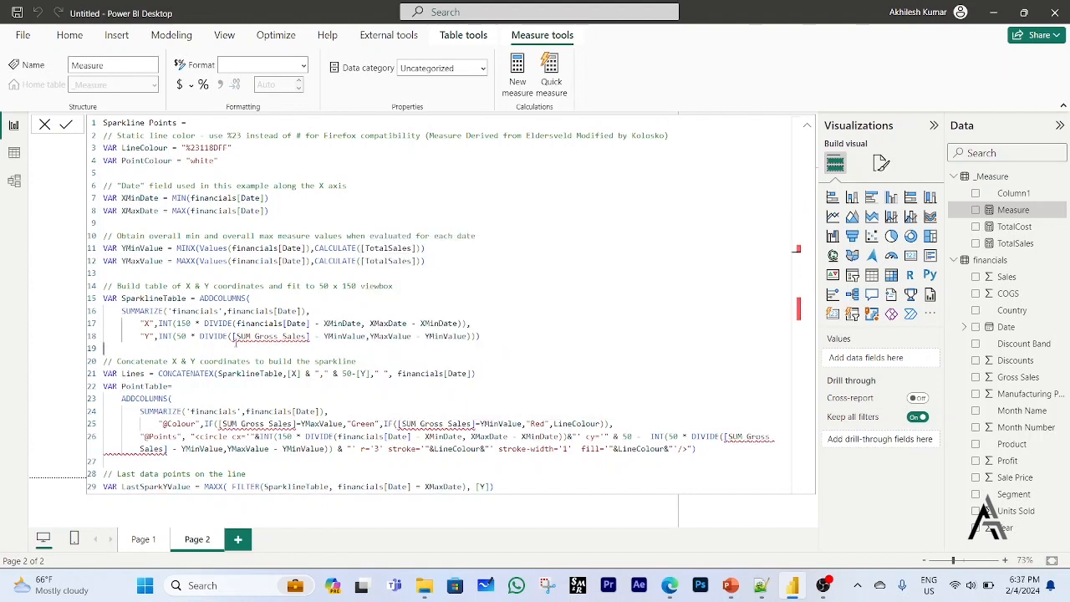
pyautogui.moveTo(231, 336); pyautogui.dragTo(276, 338)
pyautogui.moveTo(276, 338); pyautogui.dragTo(307, 337)
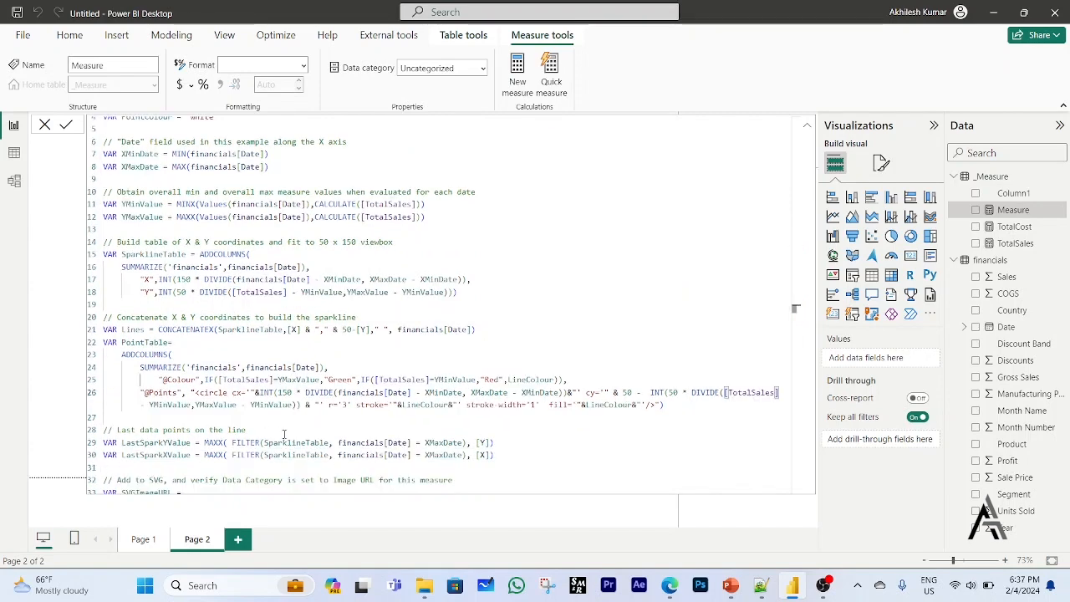
pyautogui.click(545, 444)
# Review the edited Sparkline Points code from the date and measure variables through to the SVGImageURL section.
pyautogui.scroll(-6, 547, 444)
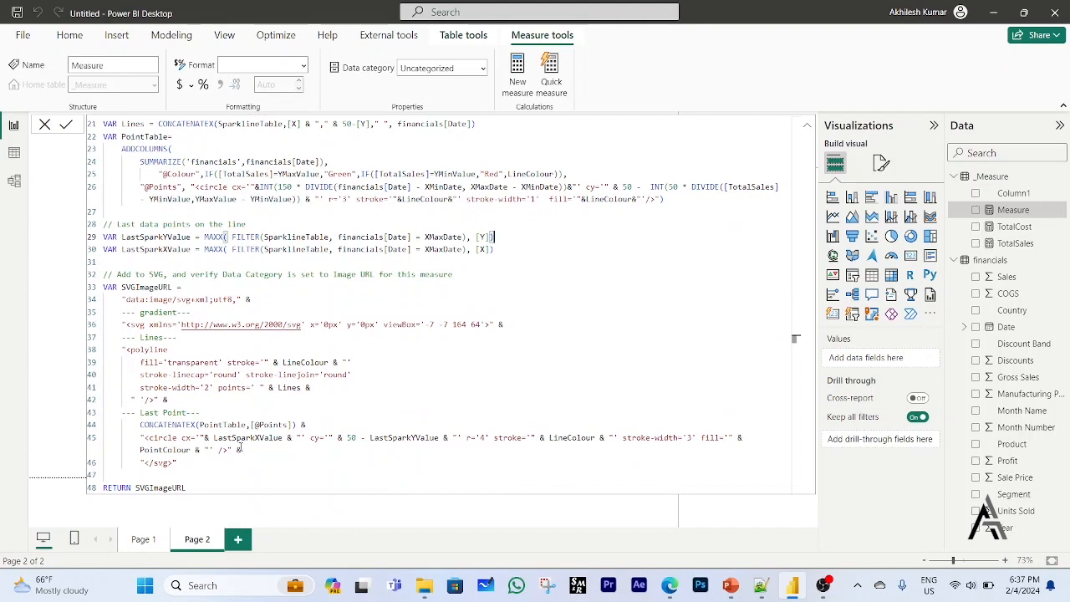
pyautogui.scroll(7, 202, 486)
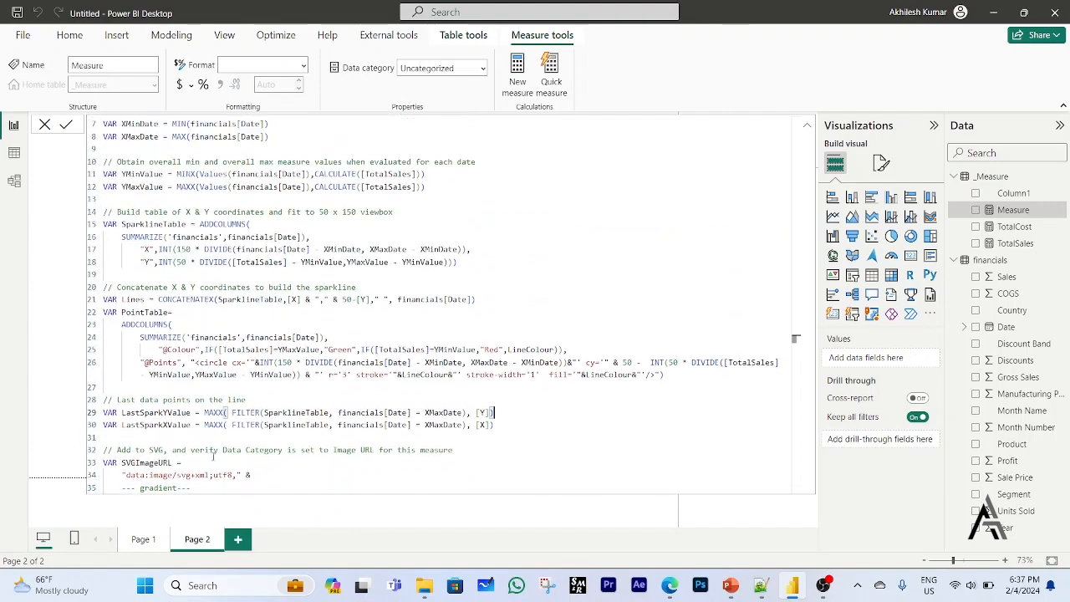
pyautogui.click(523, 297)
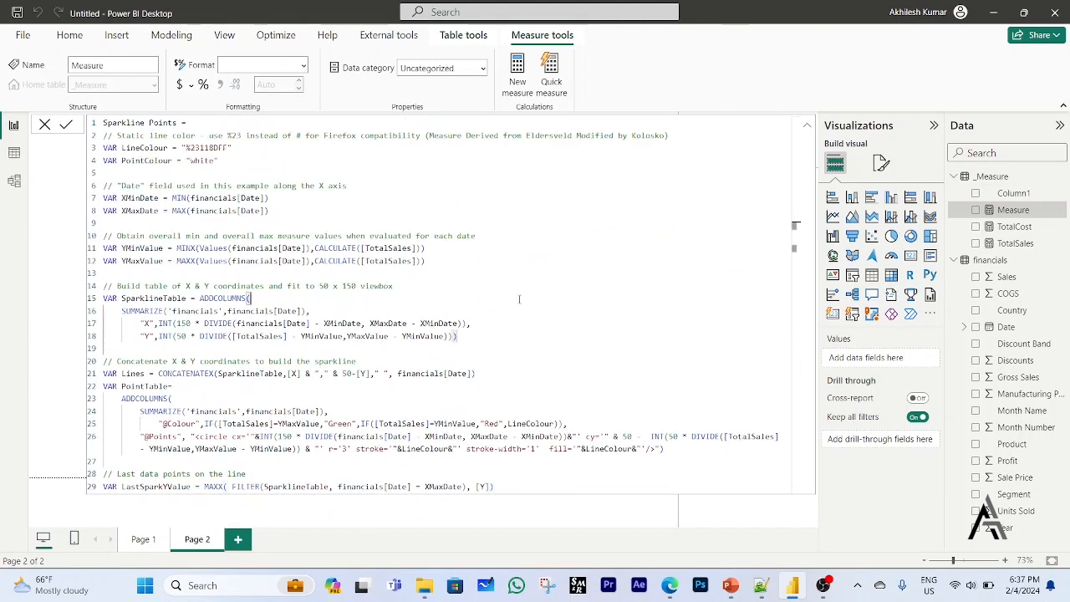
pyautogui.scroll(-6, 507, 306)
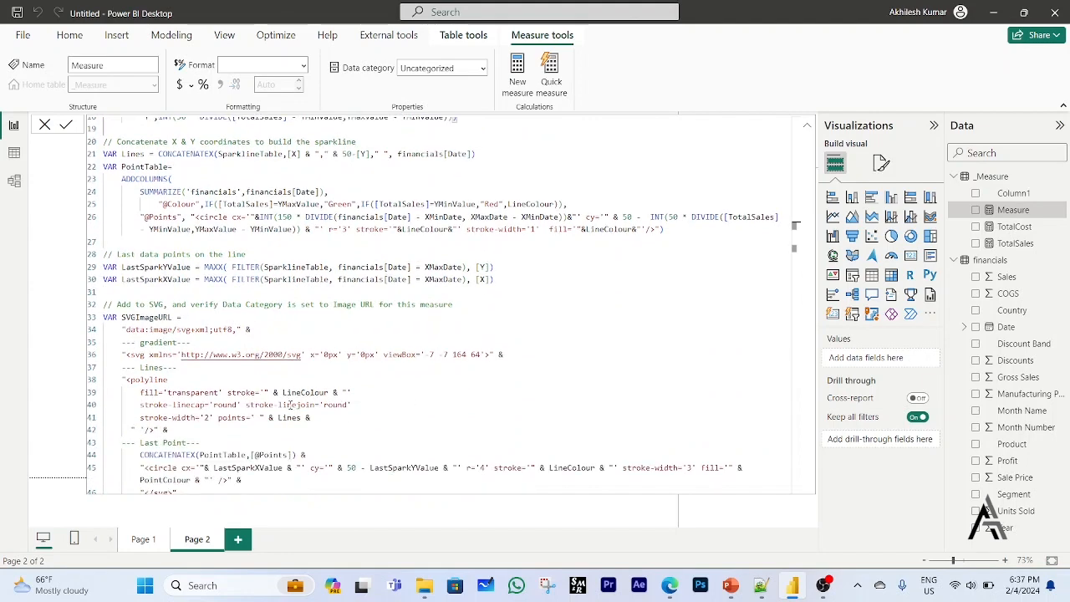
pyautogui.scroll(-1, 285, 398)
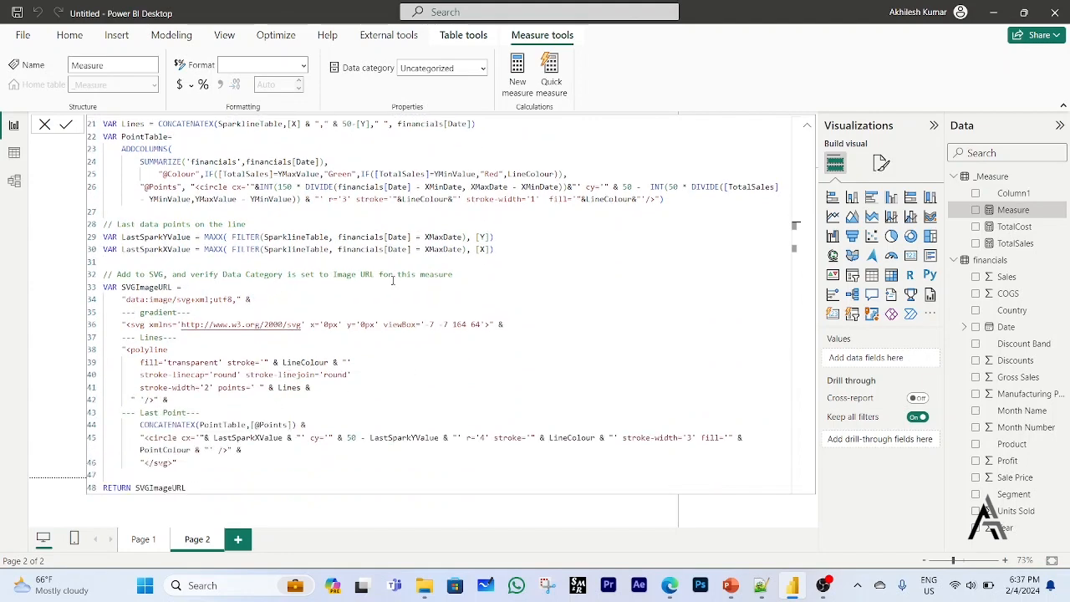
pyautogui.scroll(7, 390, 282)
pyautogui.click(363, 254)
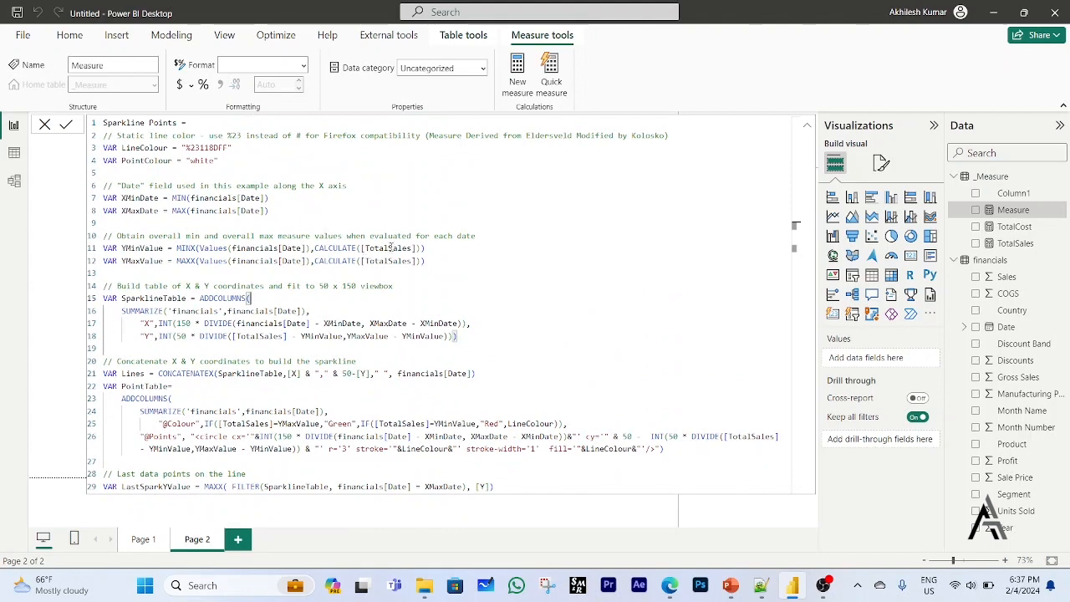
# Set the third viewBox value in the svg line of SVGImageURL to 149.
pyautogui.scroll(-7, 408, 260)
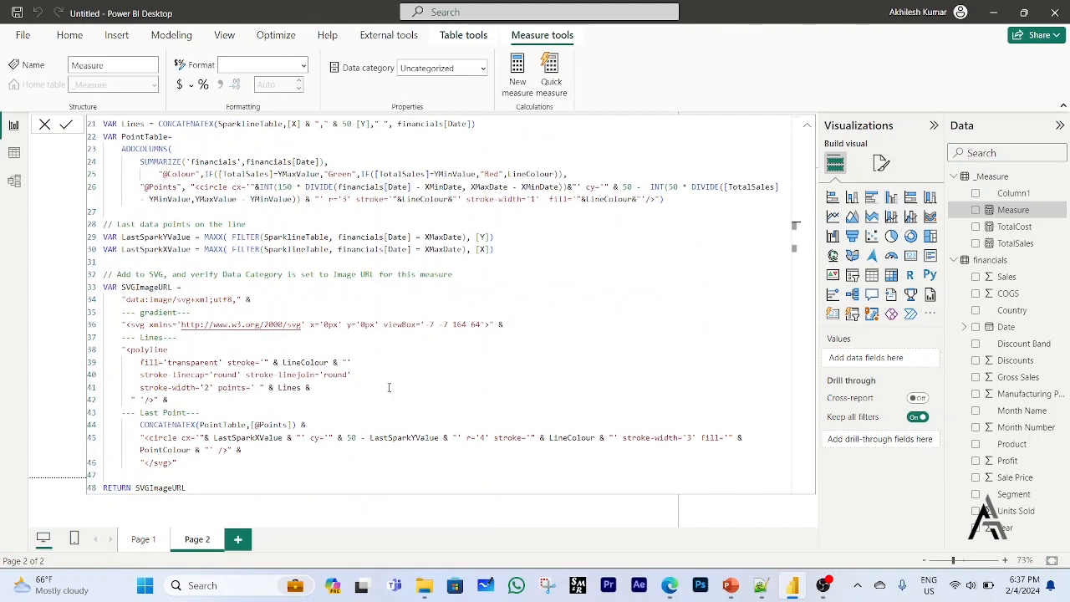
pyautogui.doubleClick(460, 324)
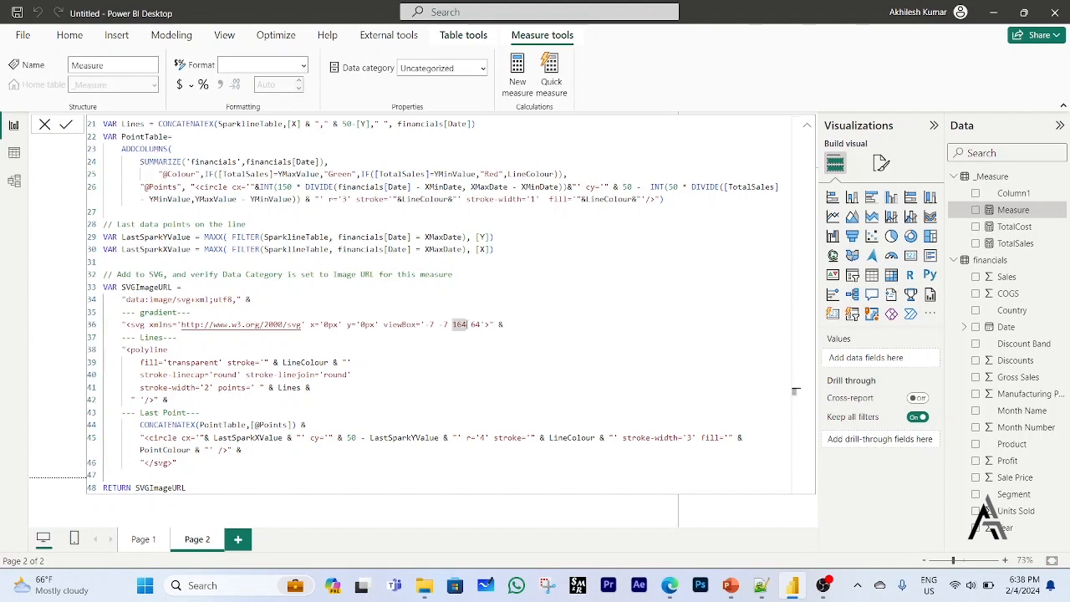
pyautogui.press('BackSpace')
pyautogui.write('1')
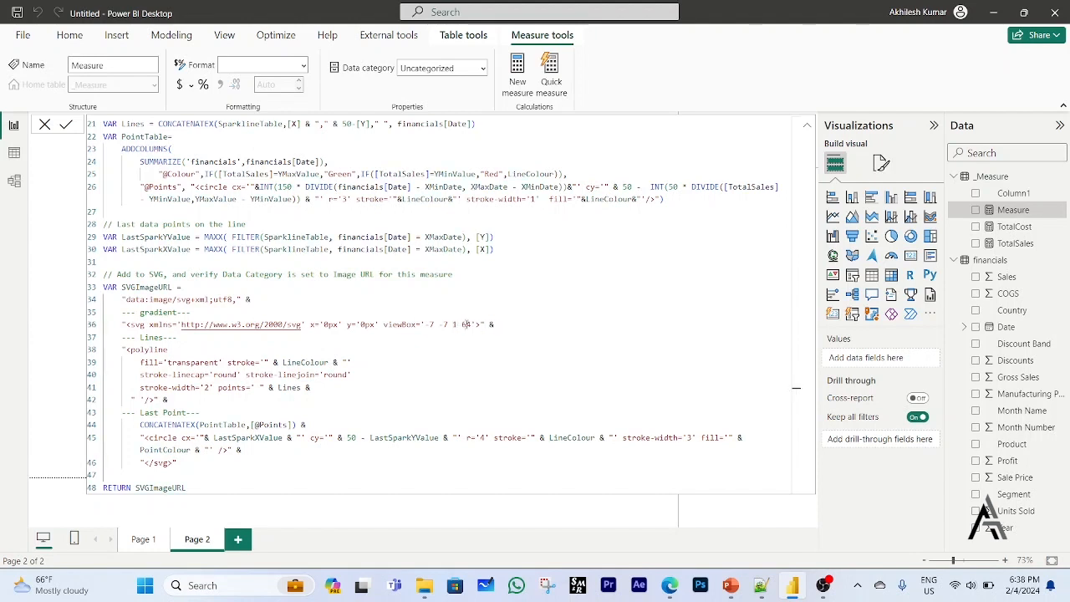
pyautogui.write('49')
pyautogui.doubleClick(207, 388)
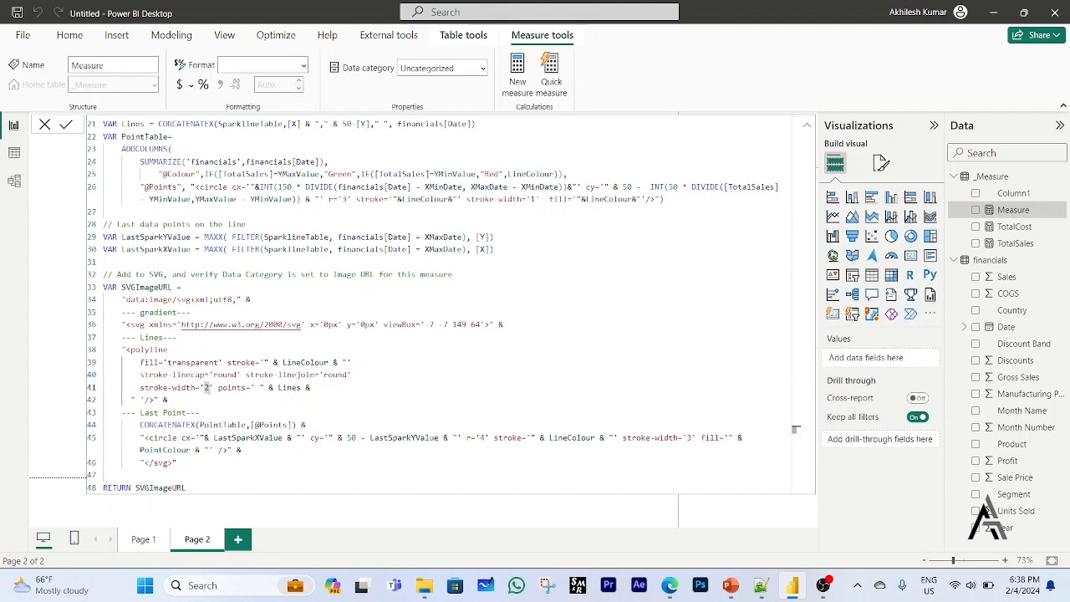
pyautogui.write('1')
pyautogui.press('BackSpace')
pyautogui.write('2')
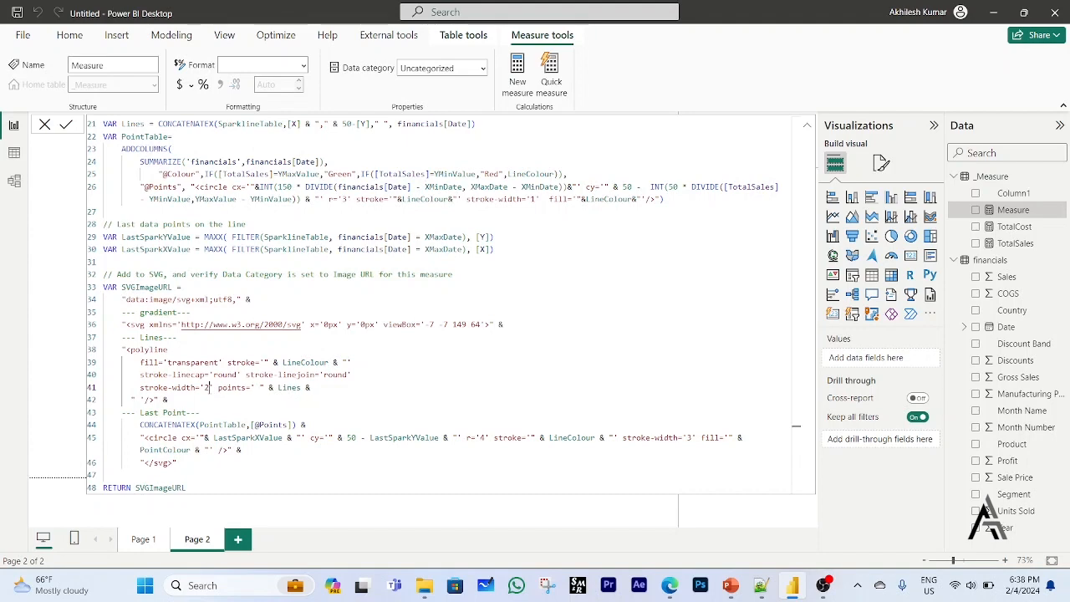
pyautogui.click(406, 395)
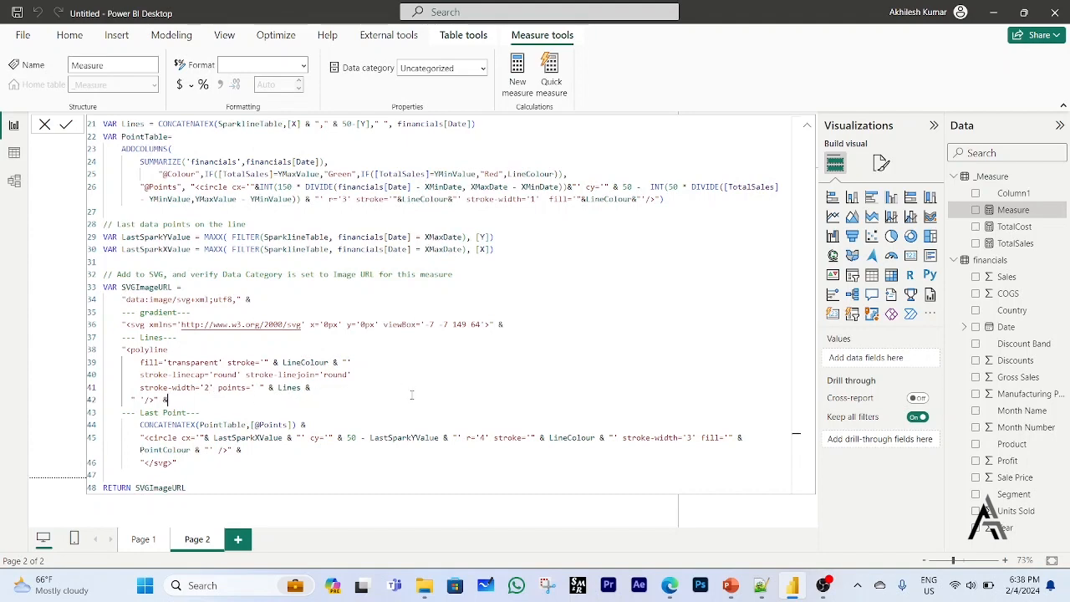
# Commit the Sparkline Points measure, set its data category to Image URL and return to the report canvas.
pyautogui.scroll(6, 411, 394)
pyautogui.press('Return')
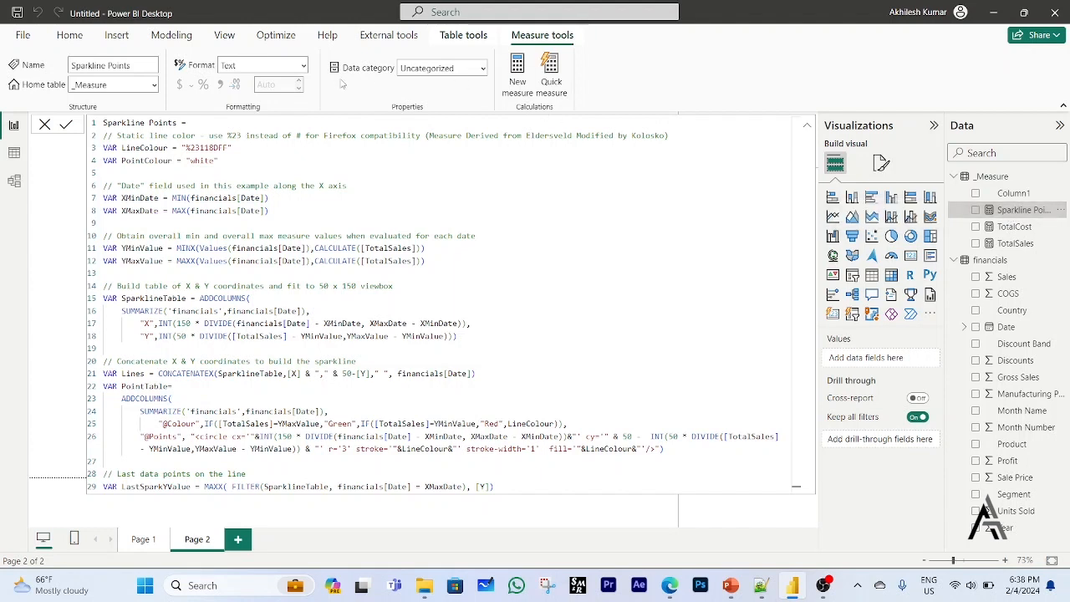
pyautogui.click(485, 69)
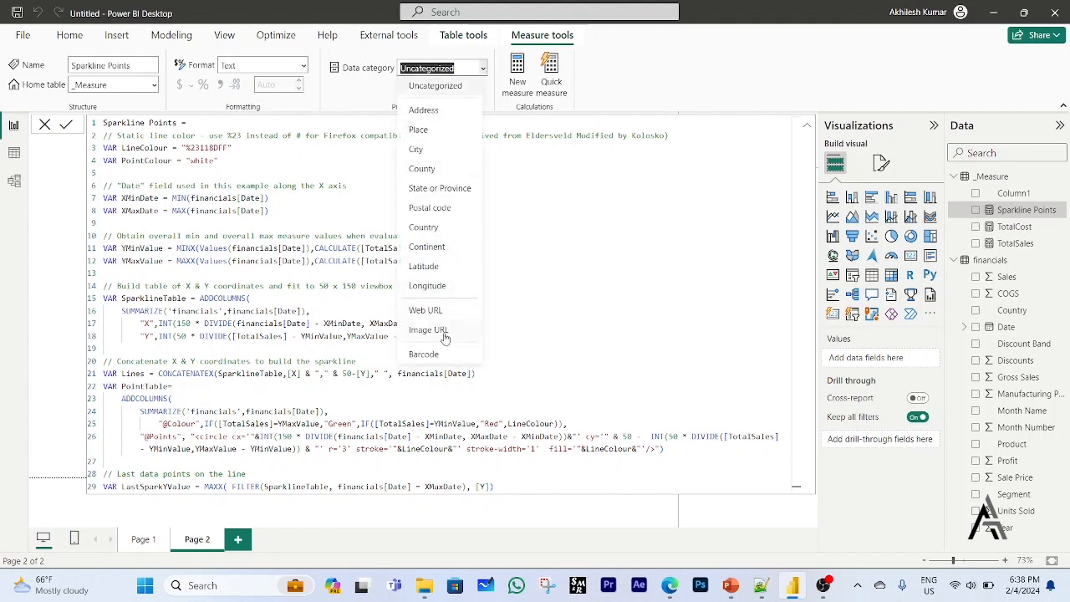
pyautogui.press('Escape')
pyautogui.press('i')
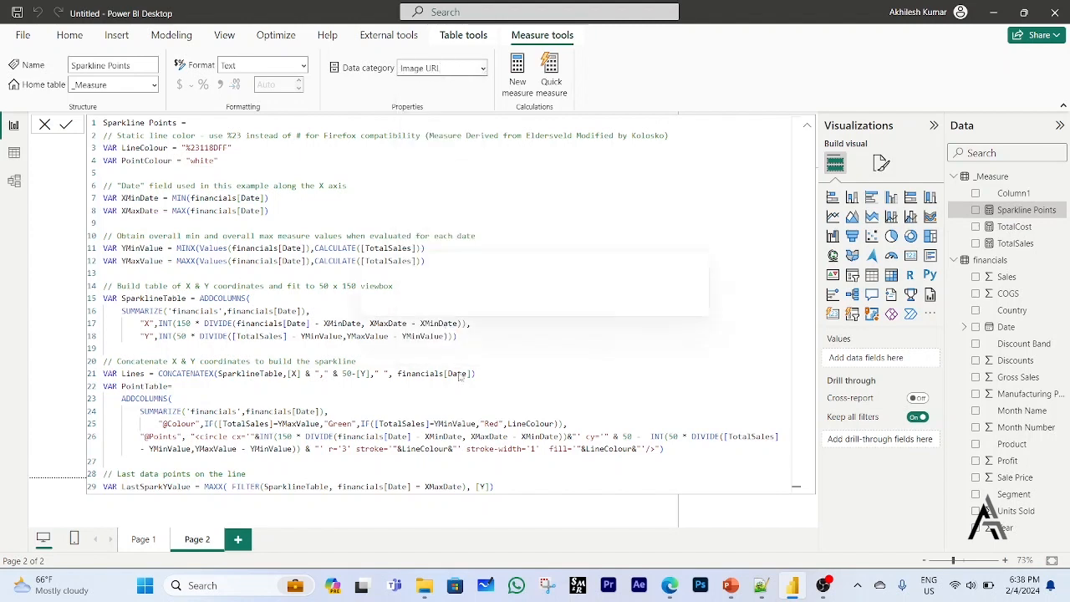
pyautogui.click(517, 516)
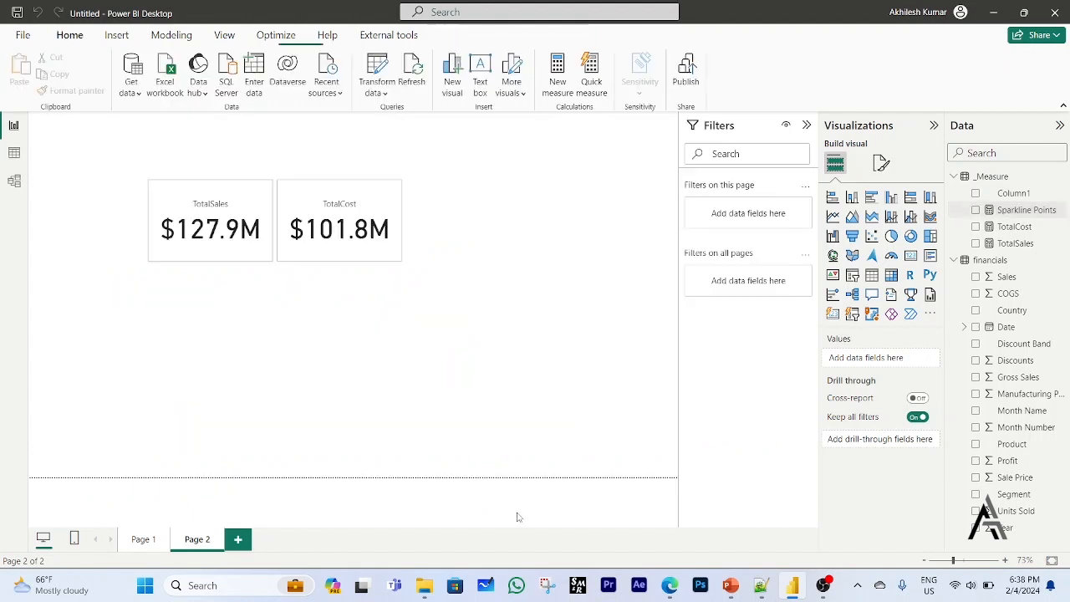
# Turn on the image for all series of the TotalSales/TotalCost card and set its image type to Image URL.
pyautogui.click(398, 263)
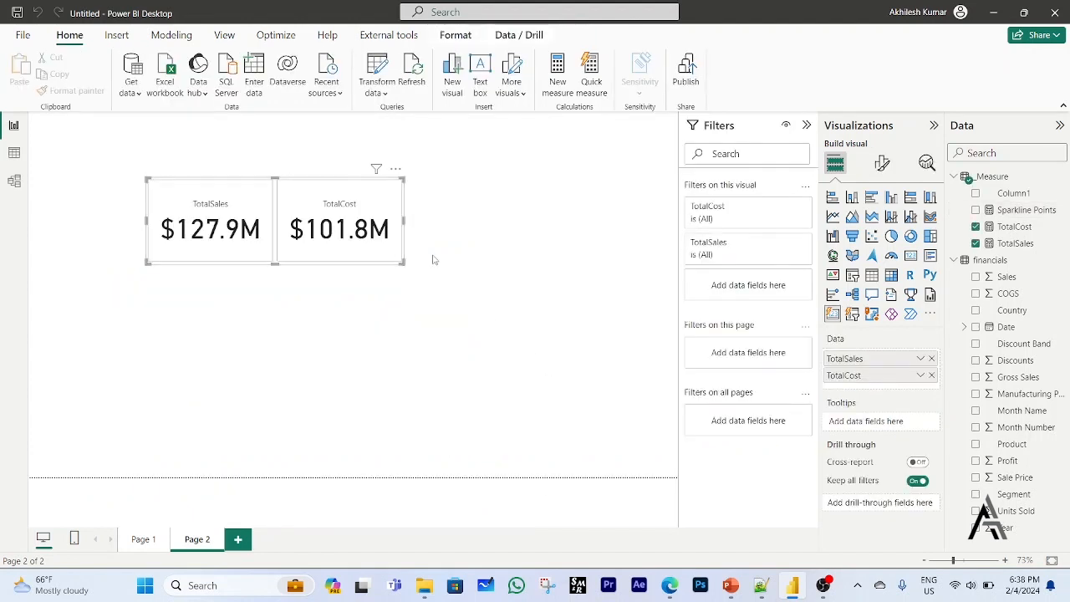
pyautogui.click(882, 165)
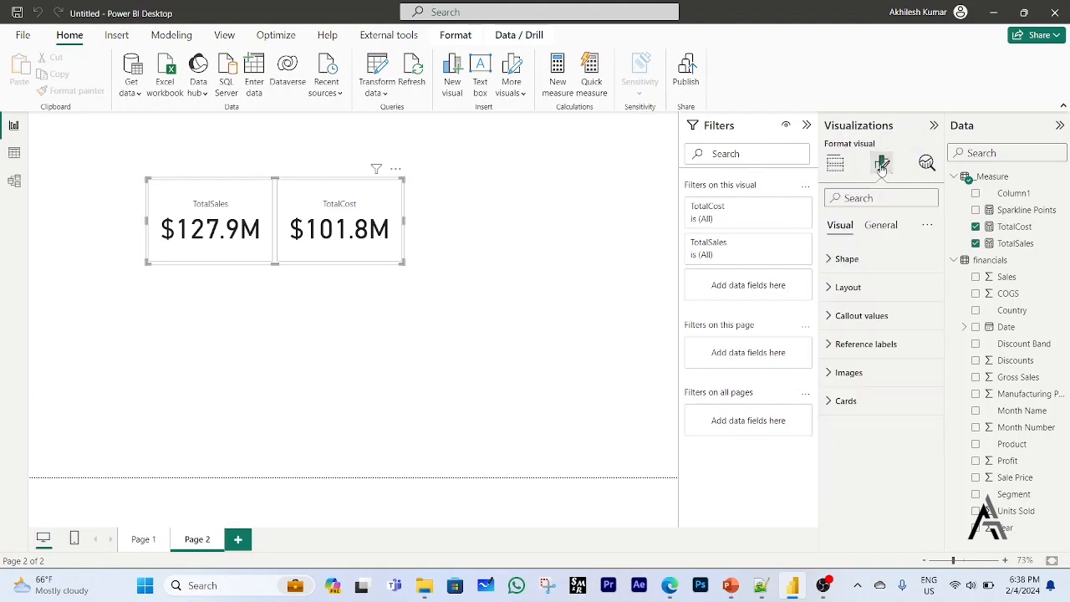
pyautogui.click(829, 378)
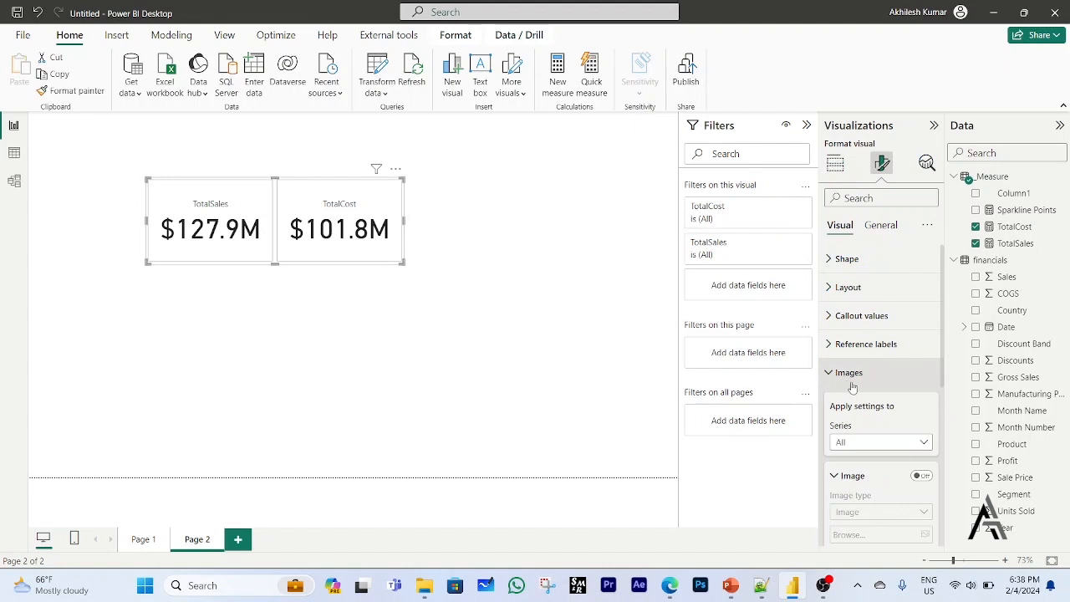
pyautogui.scroll(-2, 878, 414)
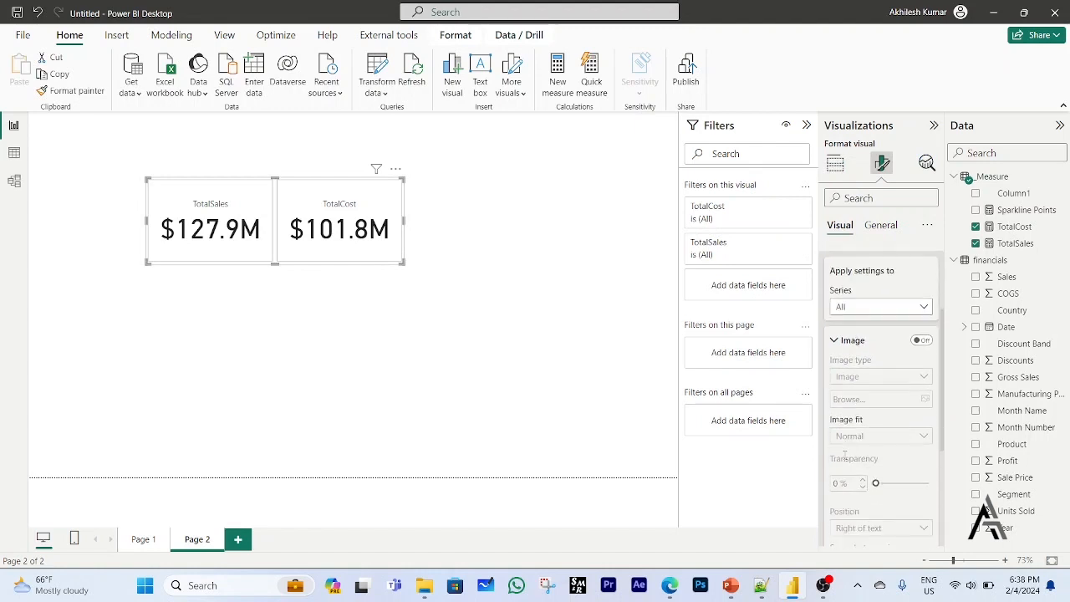
pyautogui.click(921, 341)
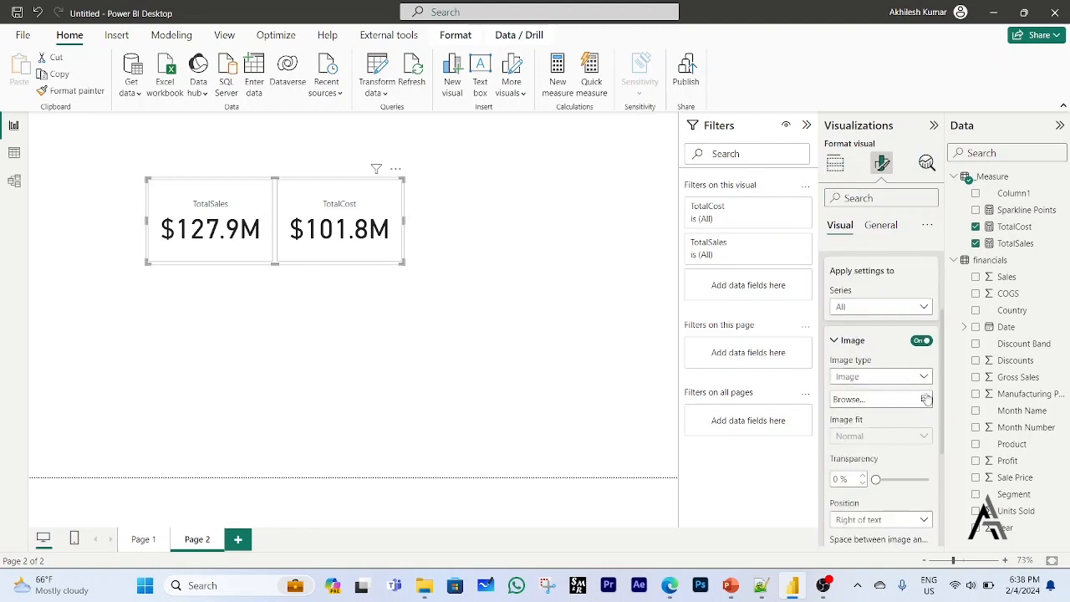
pyautogui.click(925, 378)
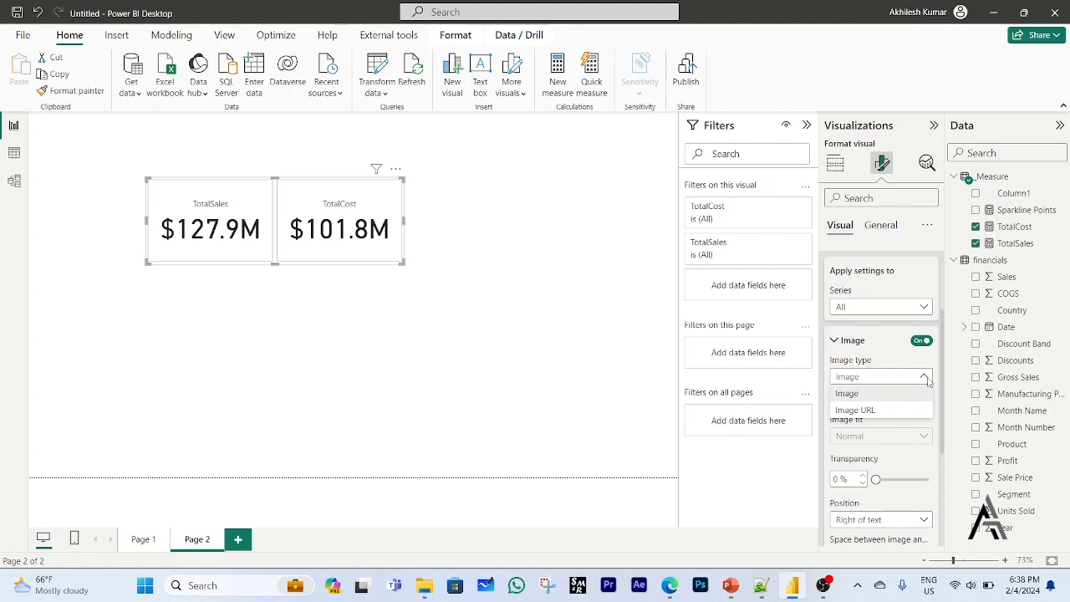
pyautogui.click(868, 410)
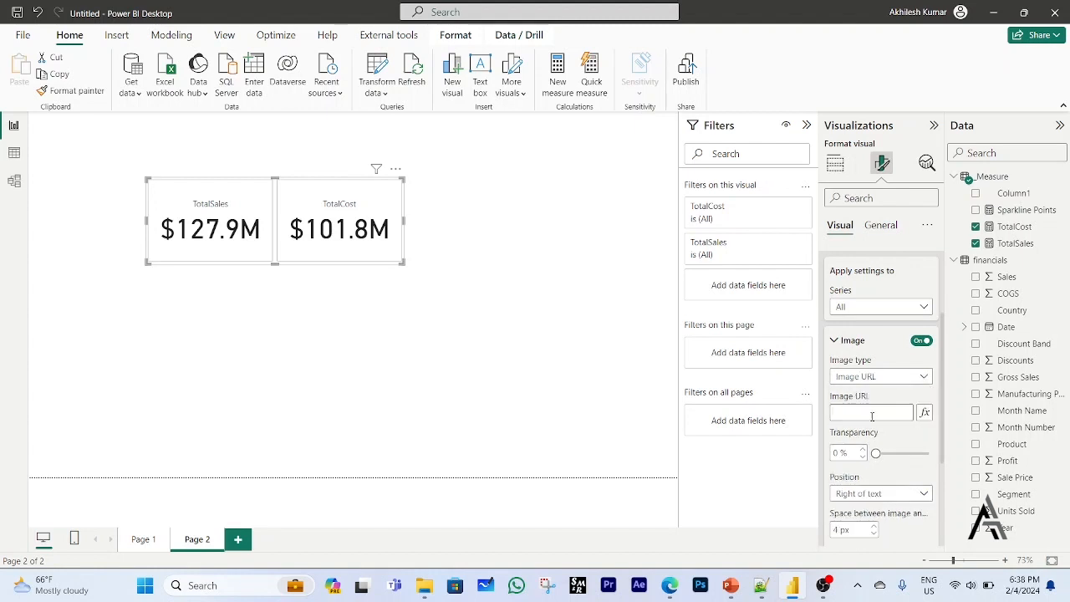
# Base the conditional Image URL of the TotalSales/TotalCost card on the Sparkline Points measure from the _Measure table.
pyautogui.click(926, 413)
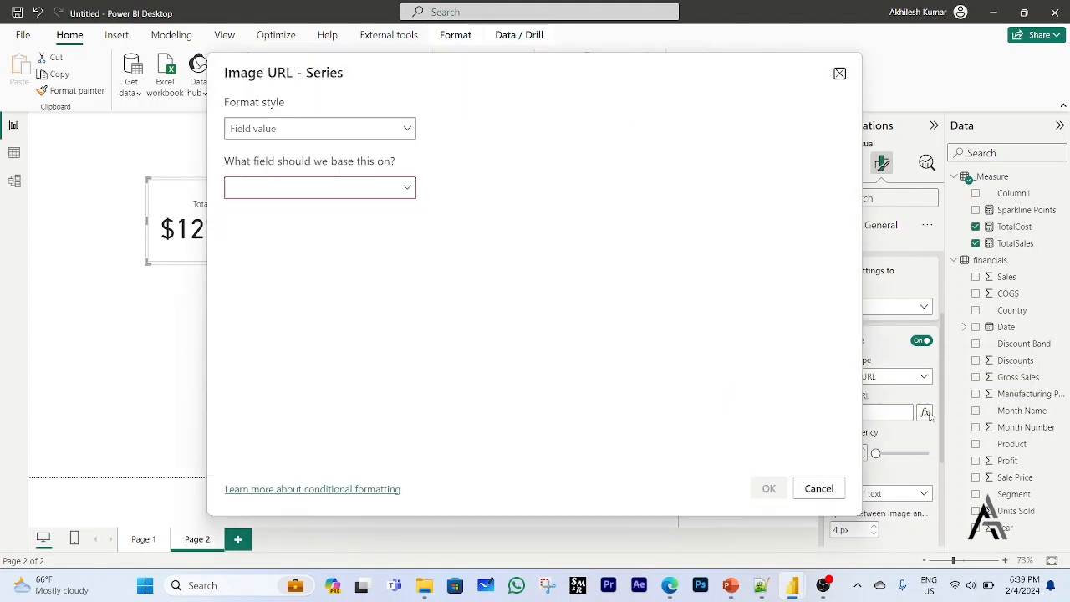
pyautogui.click(408, 189)
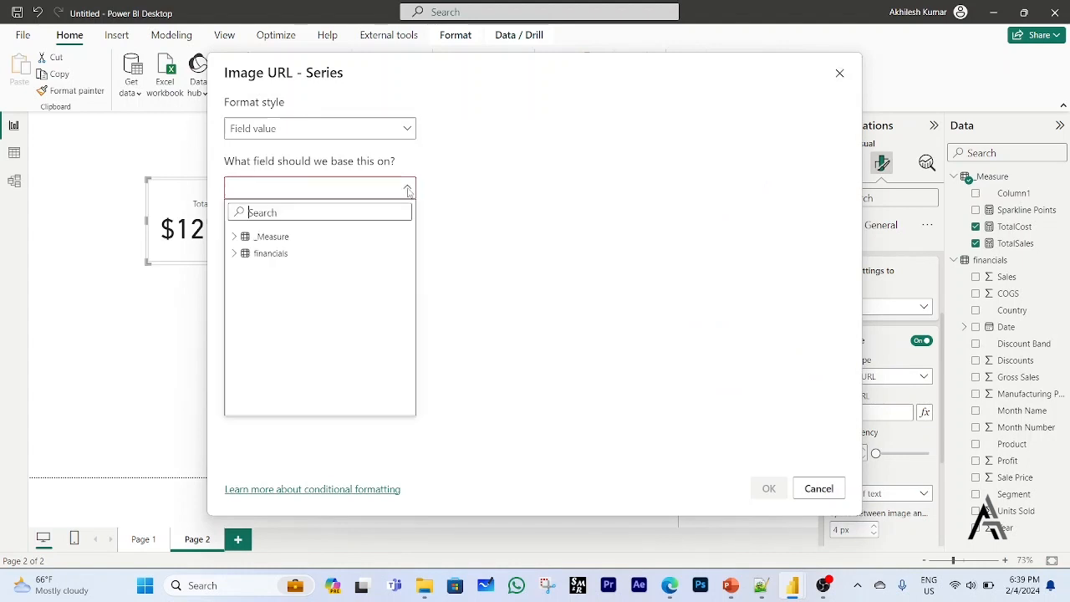
pyautogui.click(235, 238)
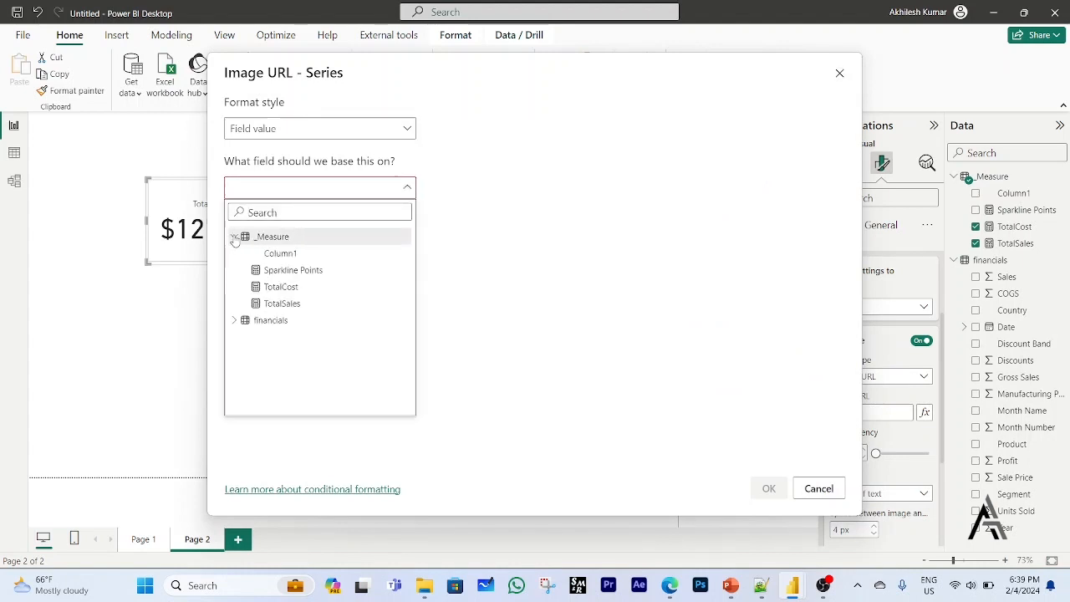
pyautogui.click(288, 271)
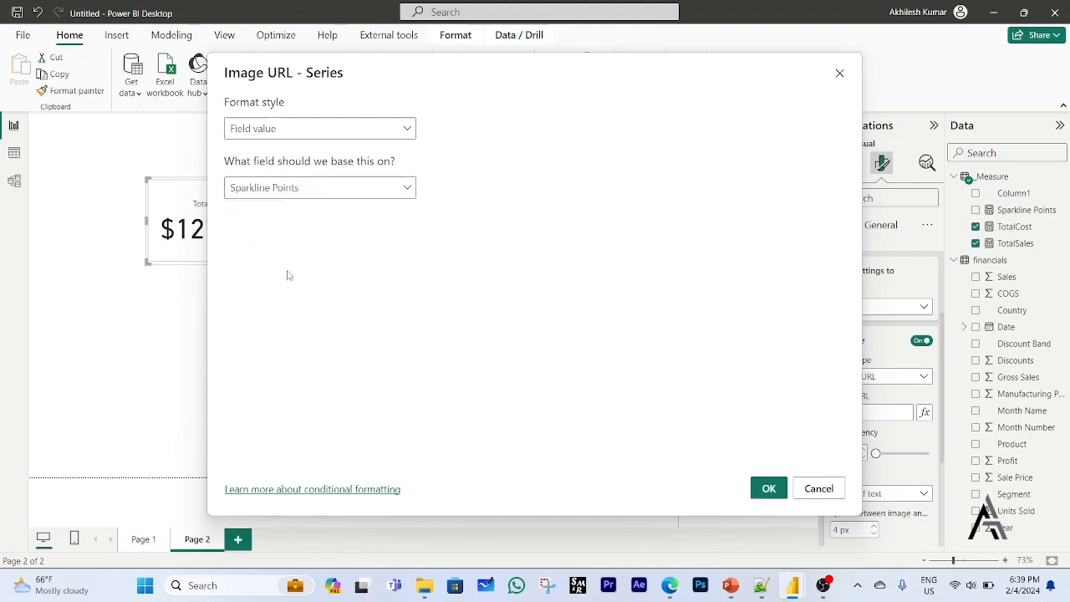
pyautogui.click(767, 489)
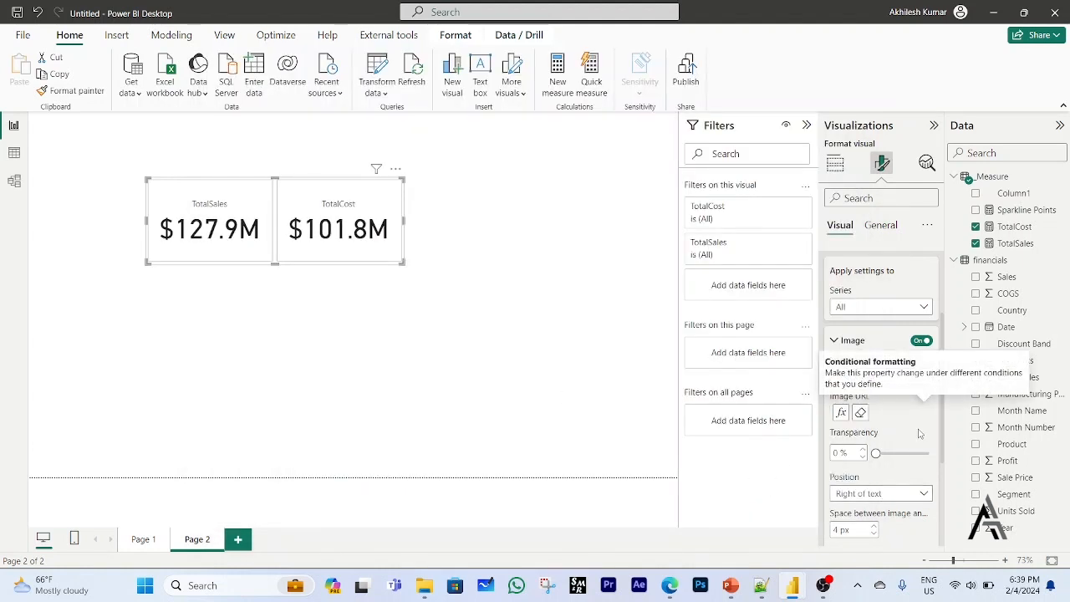
# Set the card image size to 150 px with position Below text, and enlarge the TotalSales/TotalCost card slightly.
pyautogui.scroll(-2, 919, 430)
pyautogui.scroll(-2, 919, 427)
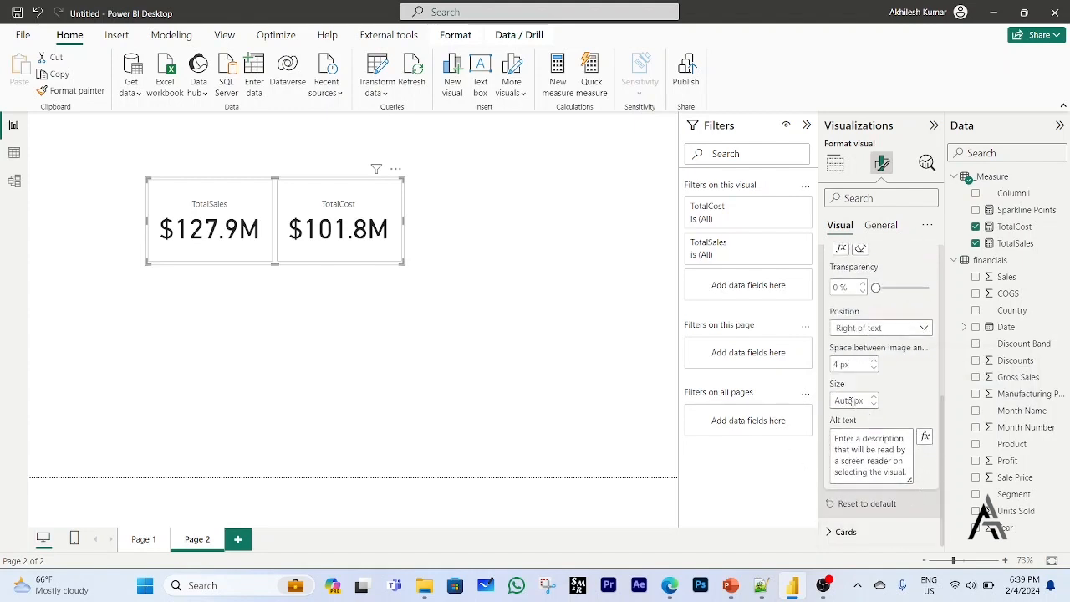
pyautogui.click(852, 401)
pyautogui.write('150')
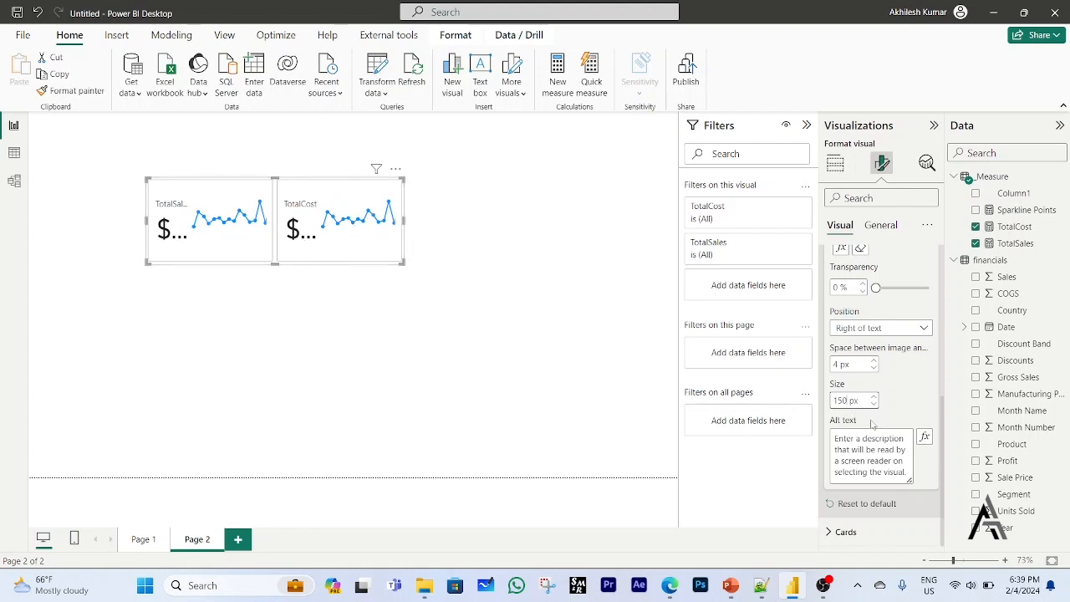
pyautogui.click(925, 329)
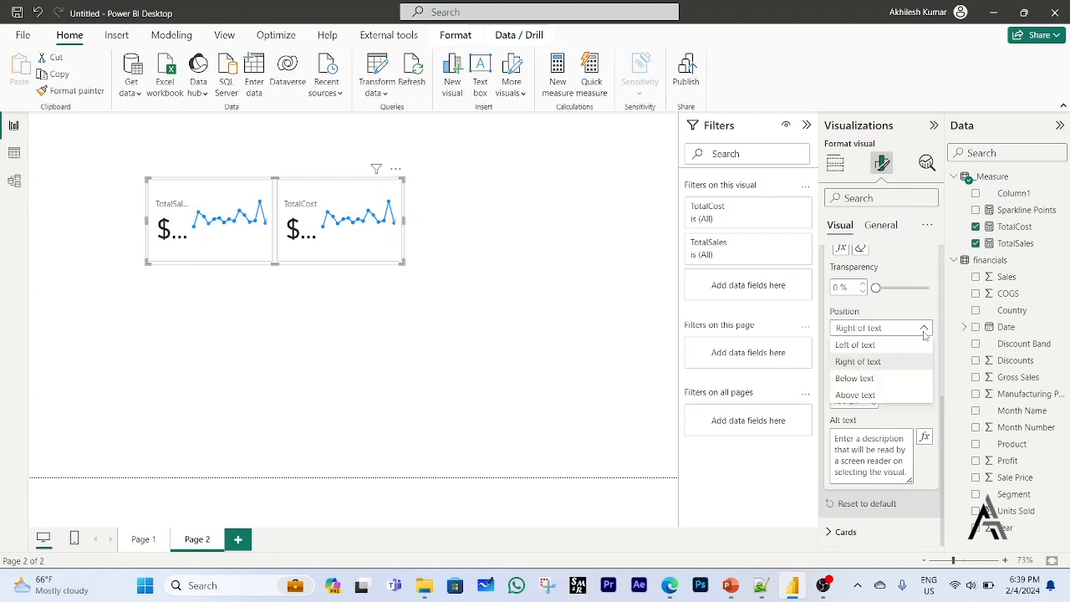
pyautogui.click(867, 381)
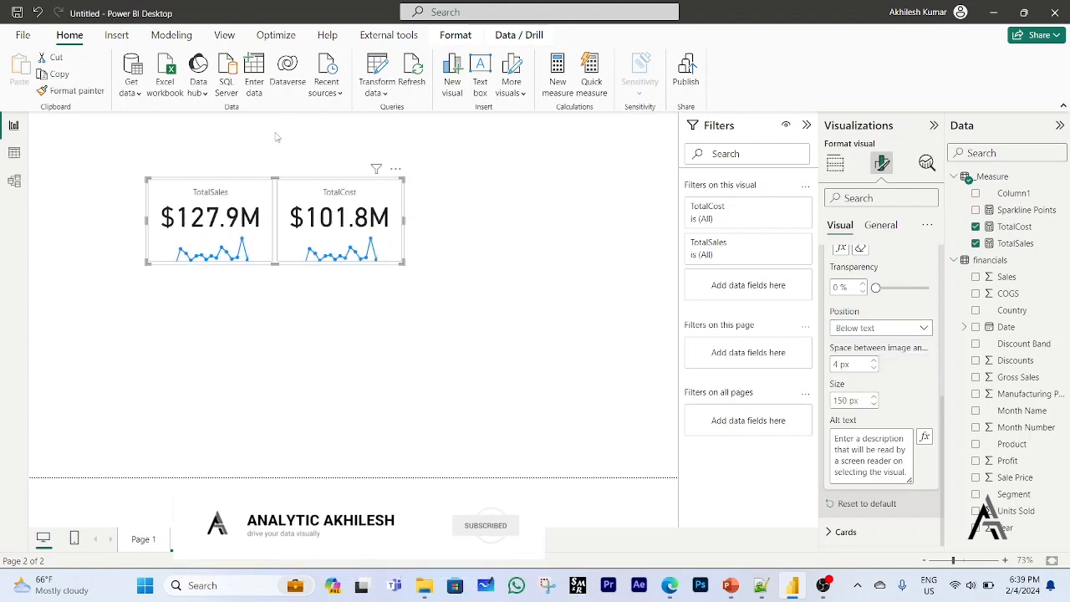
pyautogui.moveTo(402, 261); pyautogui.dragTo(416, 270)
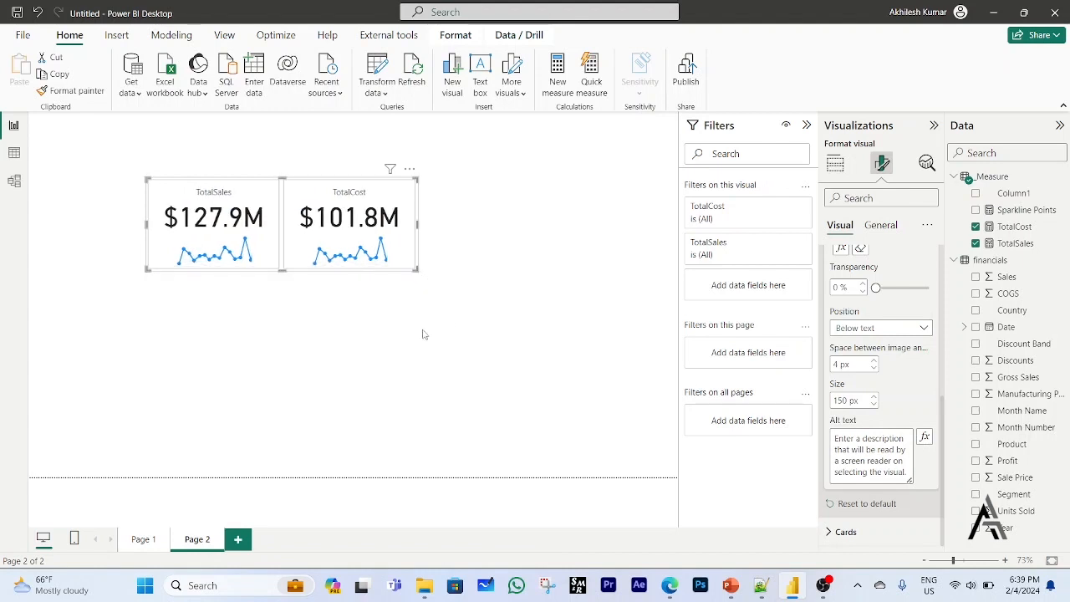
pyautogui.click(429, 357)
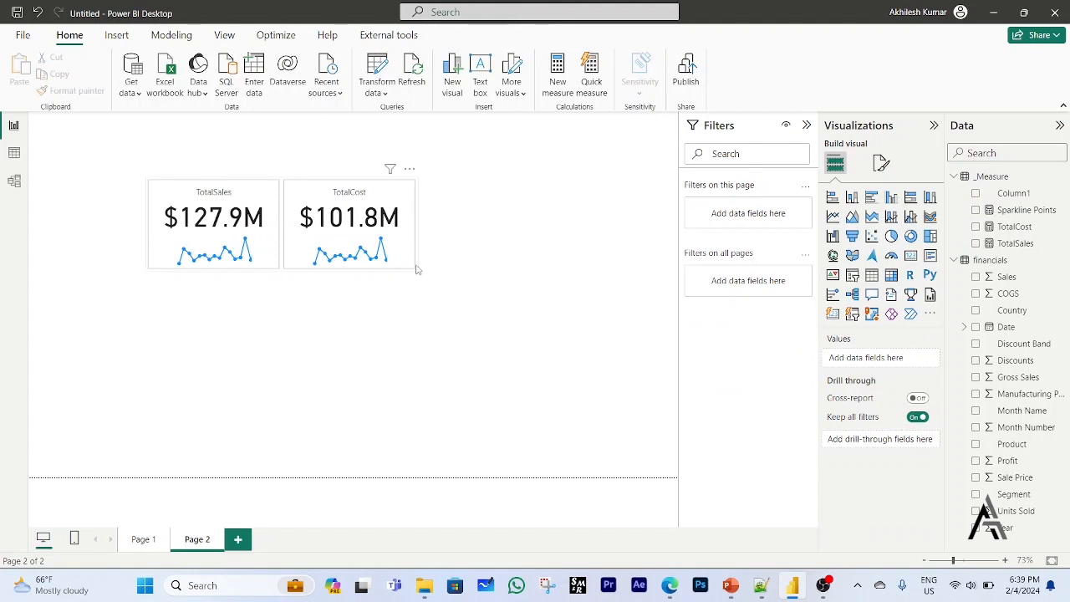
# Change the shape of the TotalSales/TotalCost card to Rounded Rectangle.
pyautogui.click(416, 268)
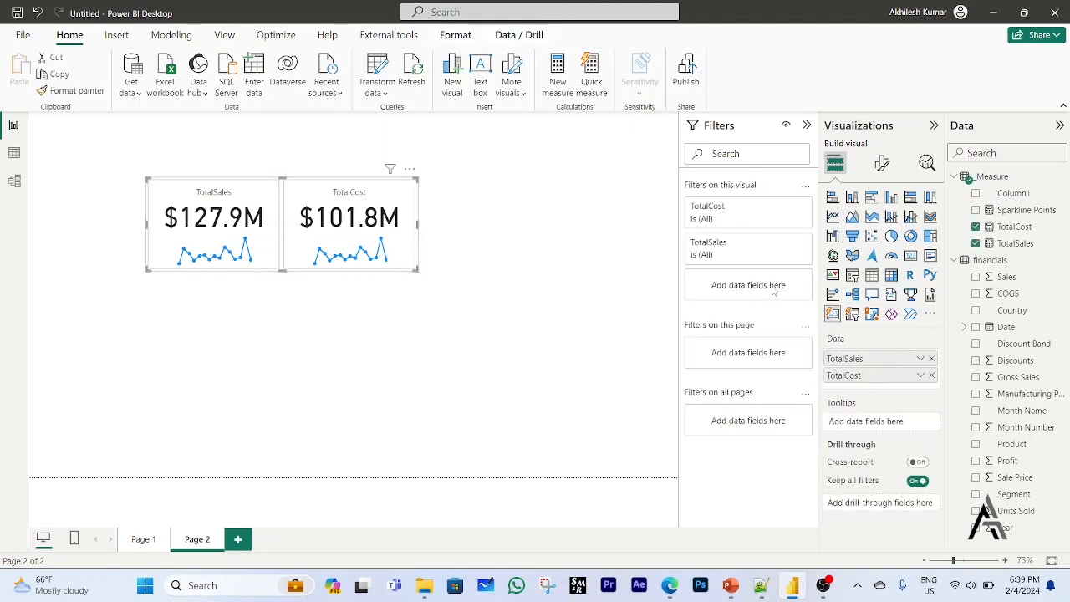
pyautogui.click(883, 164)
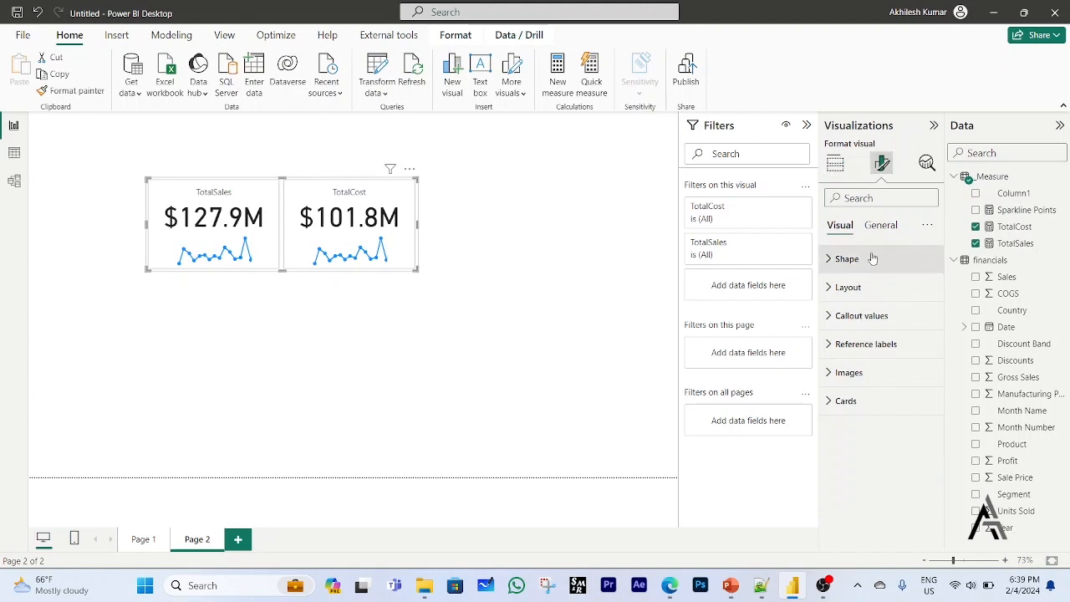
pyautogui.click(832, 261)
pyautogui.click(874, 308)
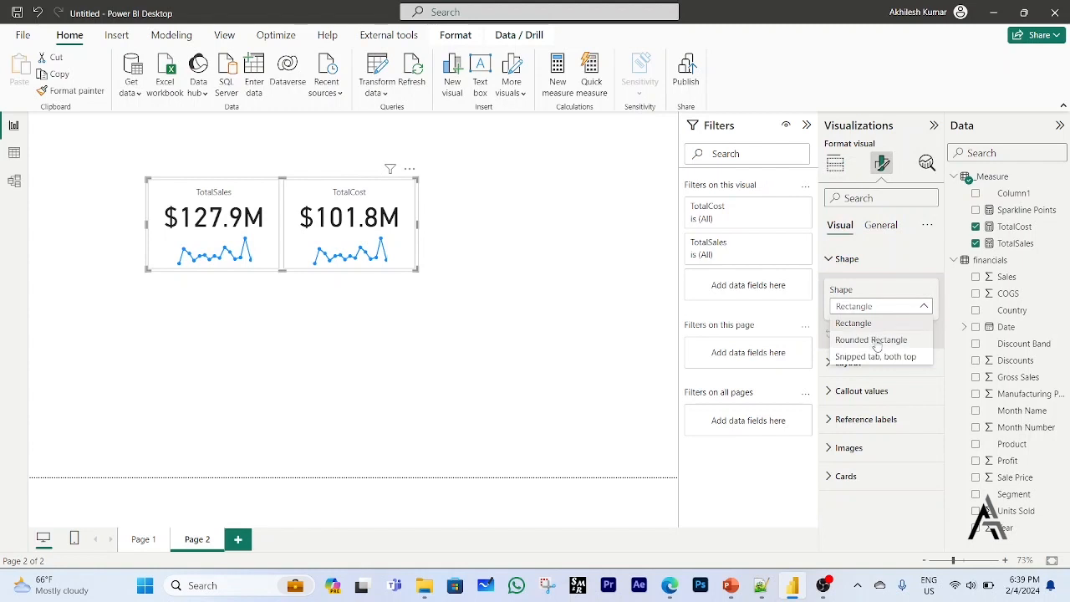
pyautogui.click(875, 342)
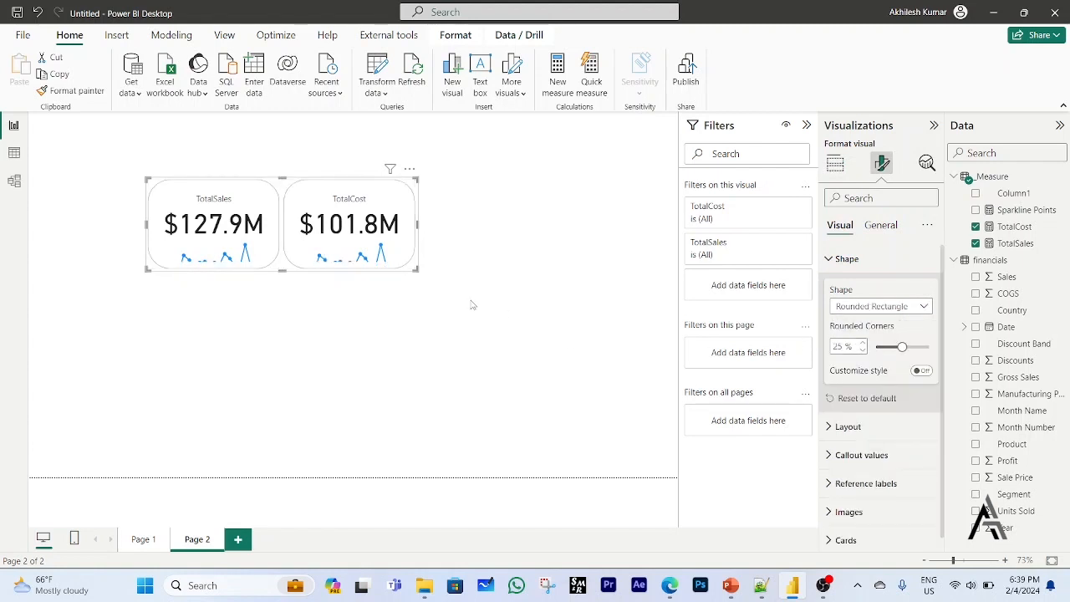
# Enlarge the TotalSales/TotalCost card until both sparklines fit fully inside the rounded shapes, and deselect it.
pyautogui.moveTo(415, 268); pyautogui.dragTo(447, 295)
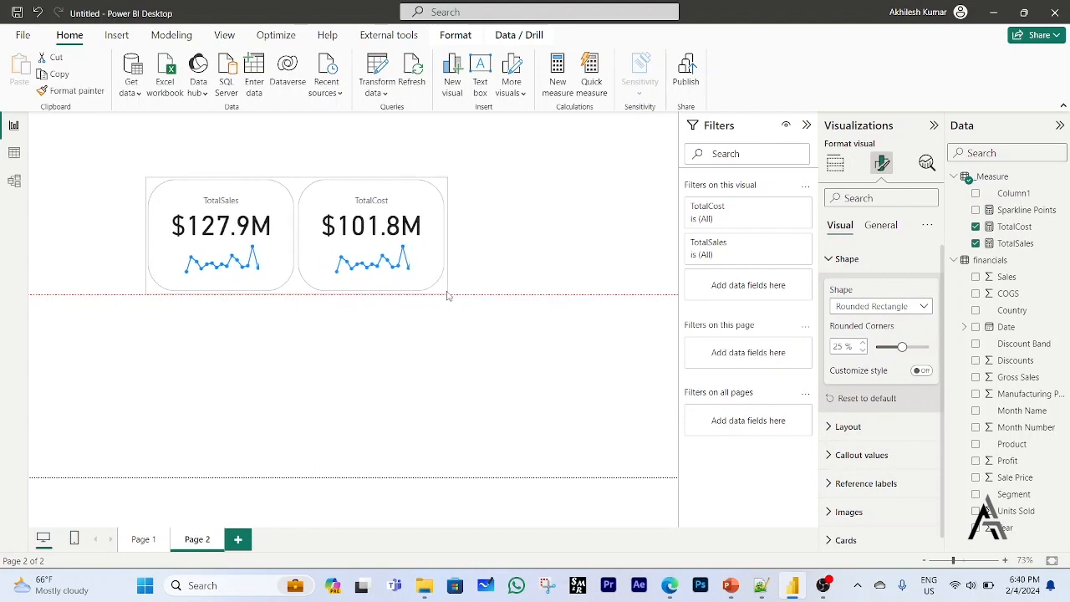
pyautogui.moveTo(447, 295); pyautogui.dragTo(448, 295)
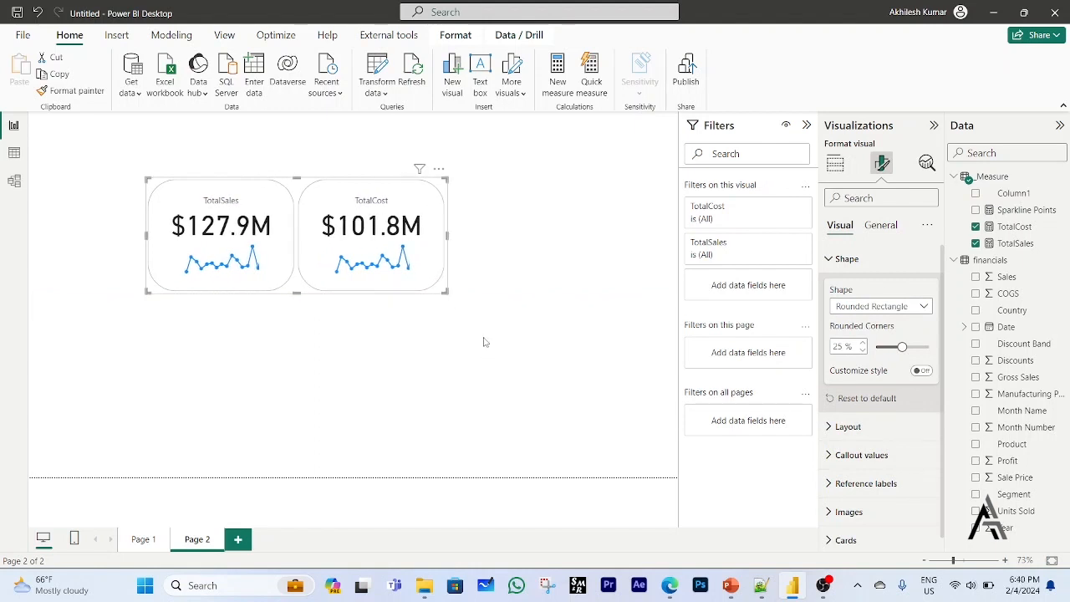
pyautogui.click(483, 342)
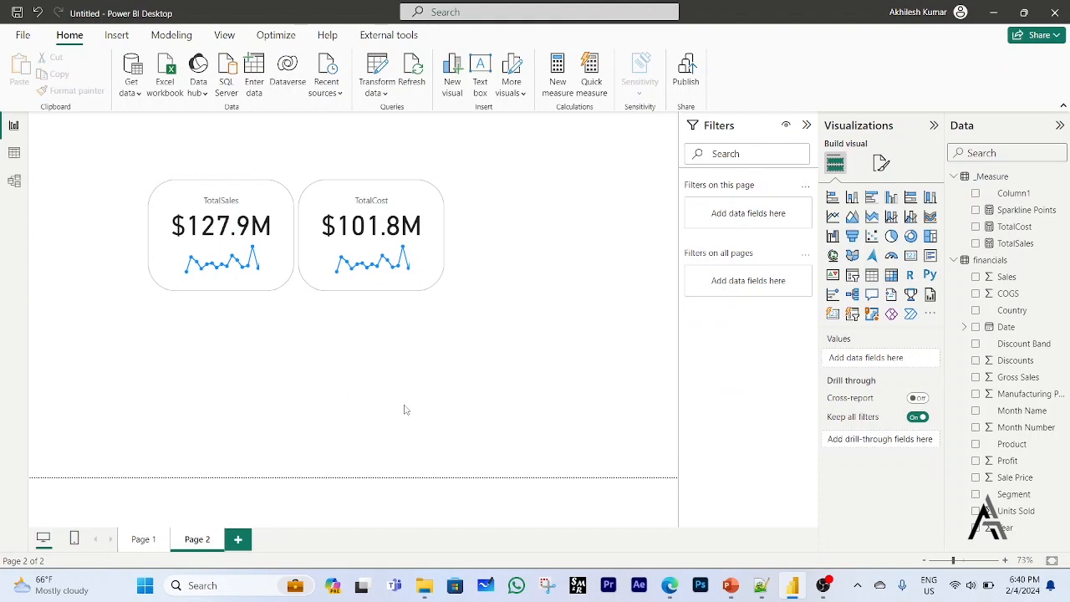
# Add a new card visual below the existing one, reduce its height and fill it with the TotalSales measure.
pyautogui.click(833, 314)
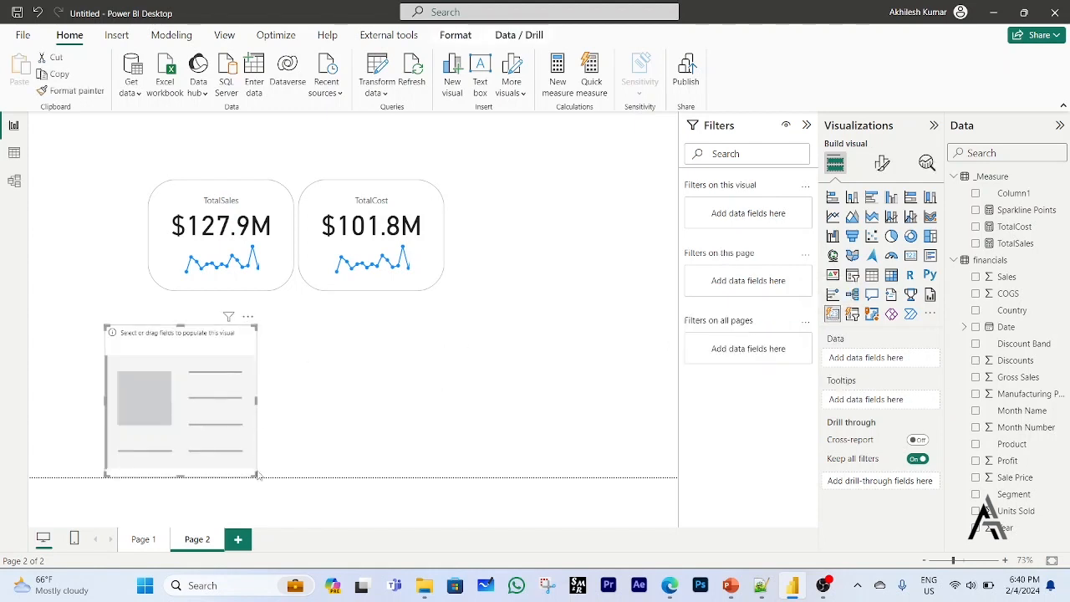
pyautogui.moveTo(255, 474); pyautogui.dragTo(255, 409)
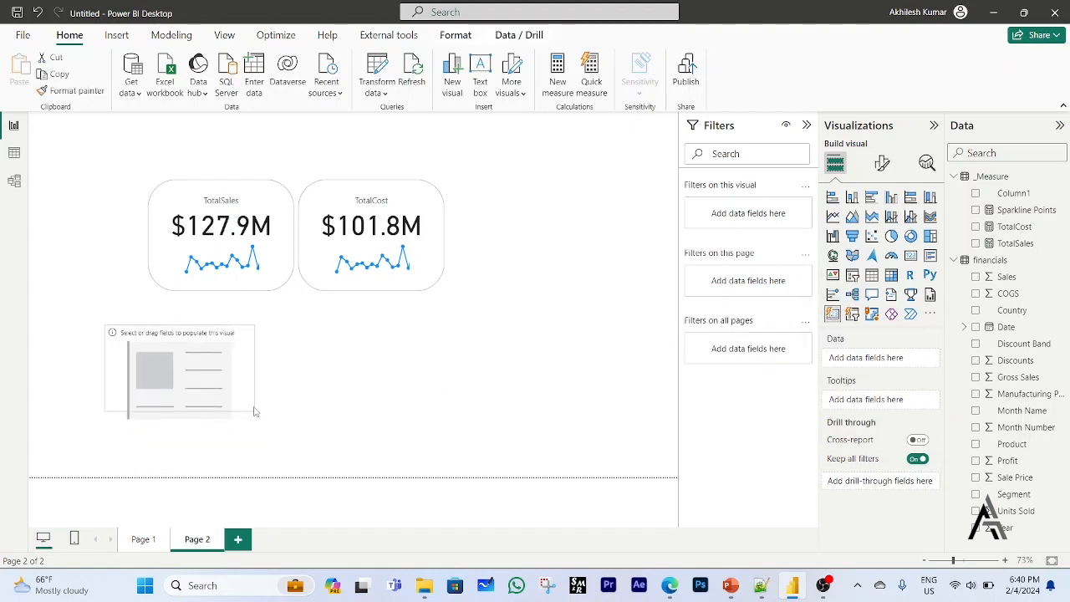
pyautogui.click(977, 243)
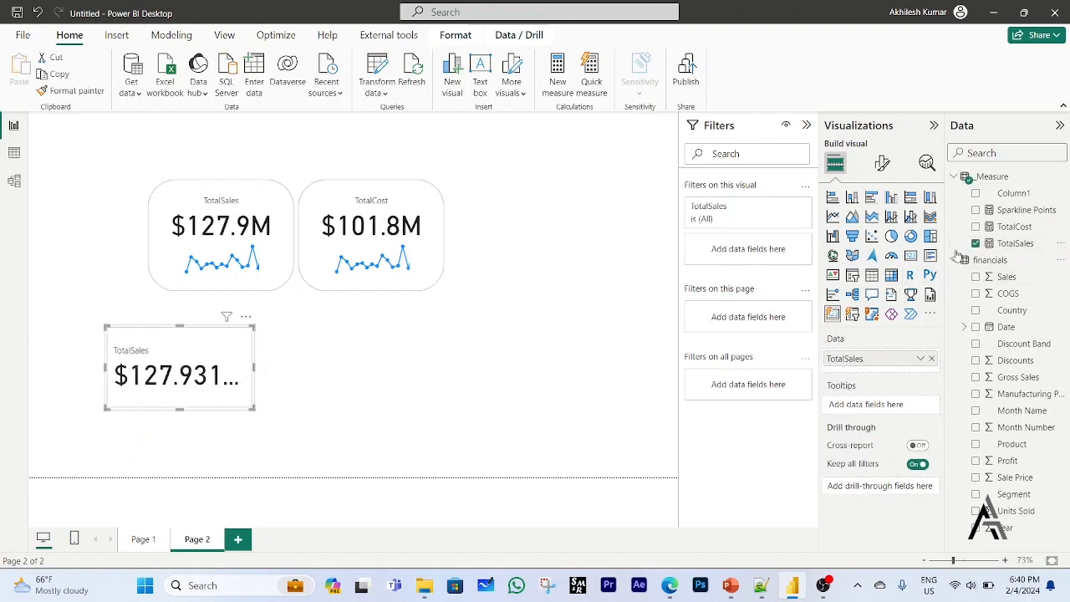
# Format the new TotalSales card's callout value with centered alignment, display units in Millions and 1 decimal place.
pyautogui.click(884, 167)
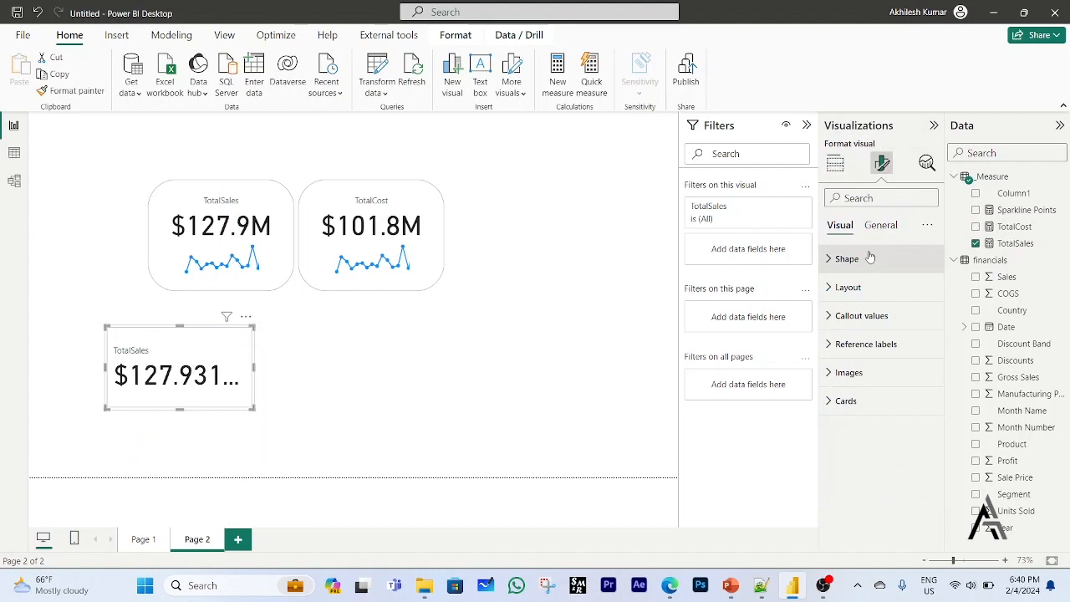
pyautogui.click(859, 316)
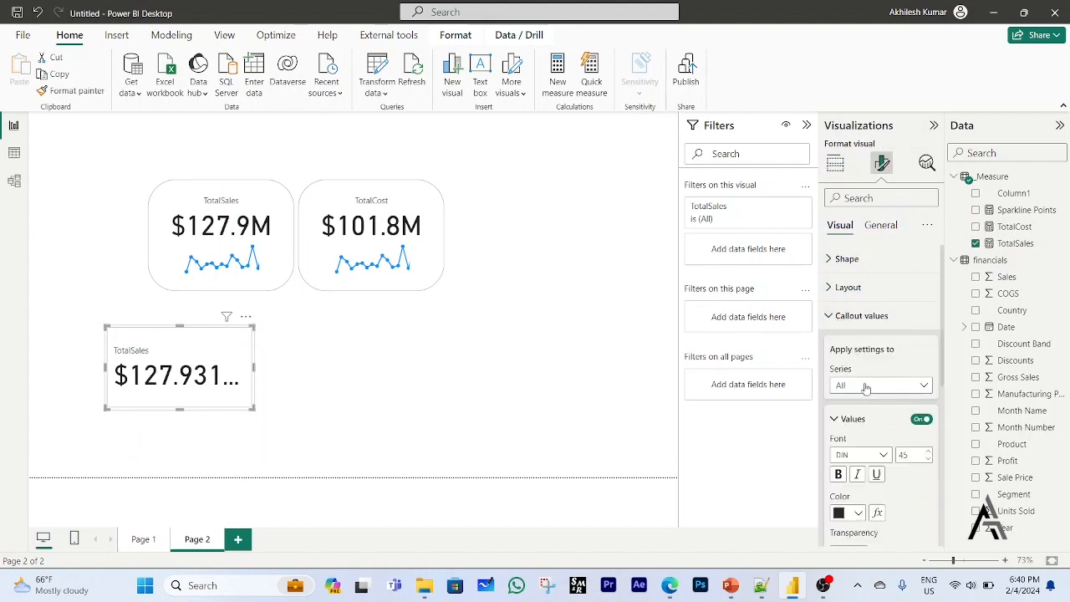
pyautogui.scroll(-2, 910, 494)
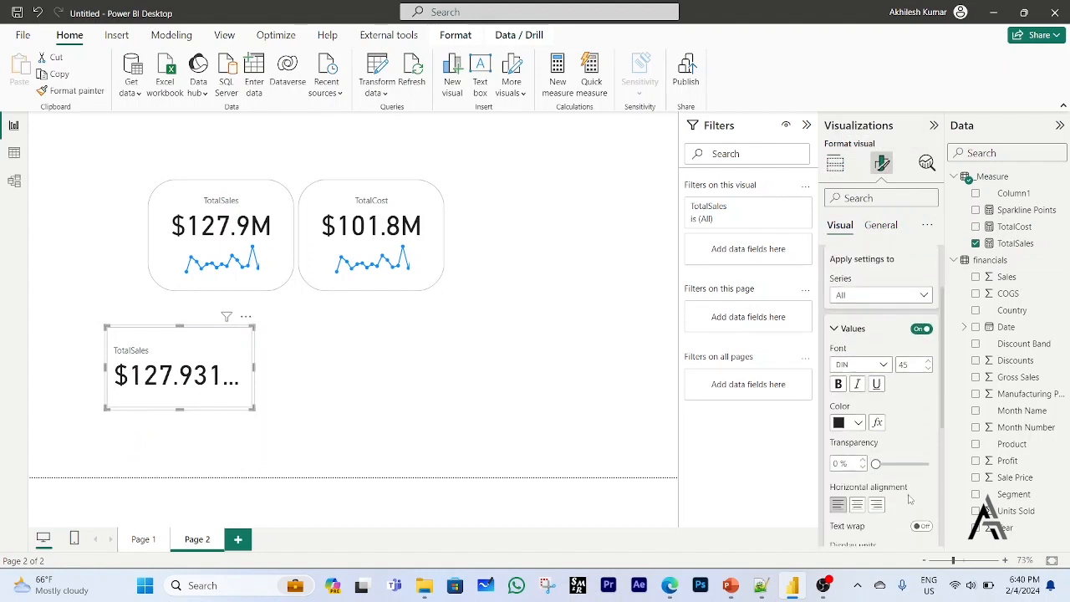
pyautogui.scroll(-3, 906, 499)
pyautogui.click(857, 369)
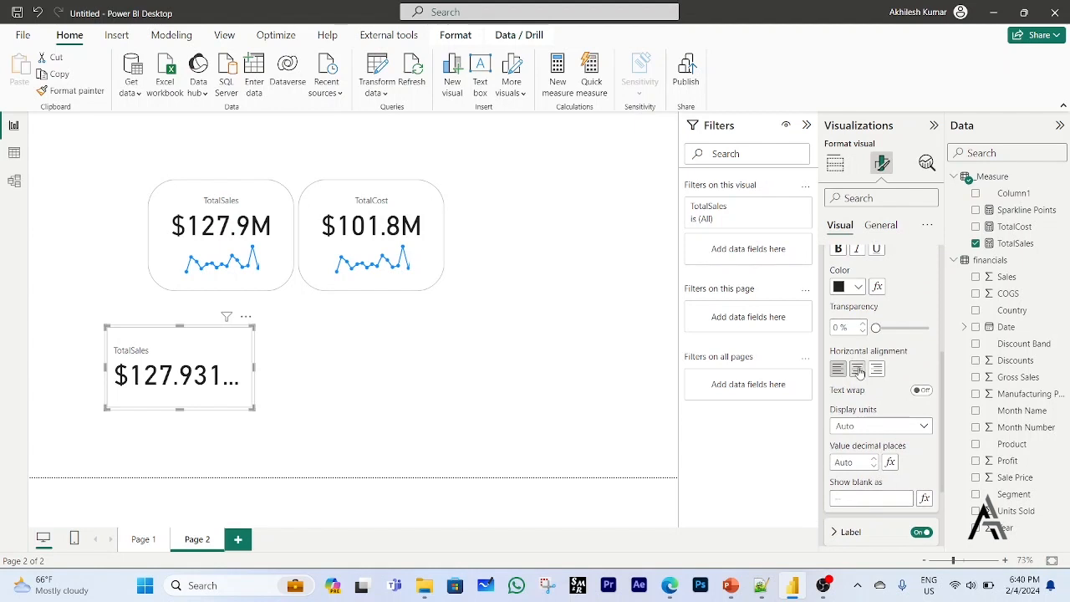
pyautogui.click(875, 430)
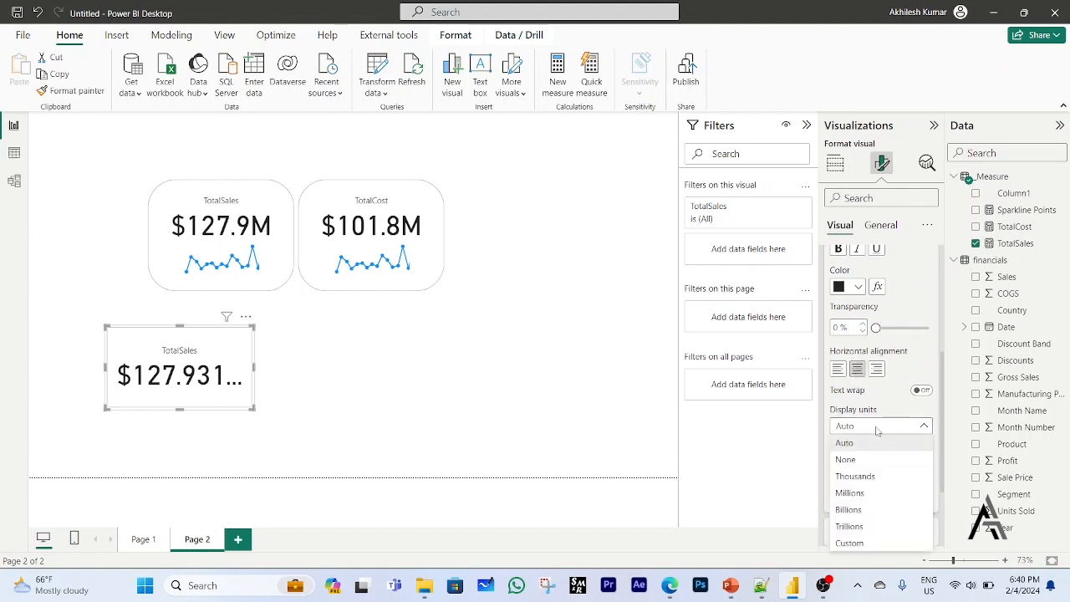
pyautogui.click(849, 493)
pyautogui.scroll(-2, 869, 494)
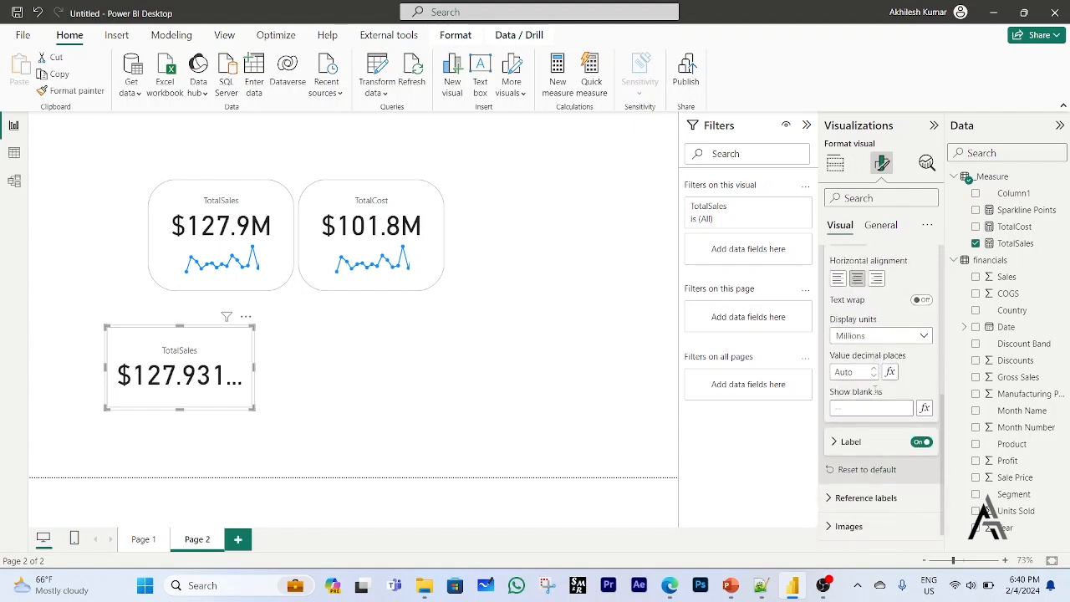
pyautogui.click(870, 372)
pyautogui.write('1')
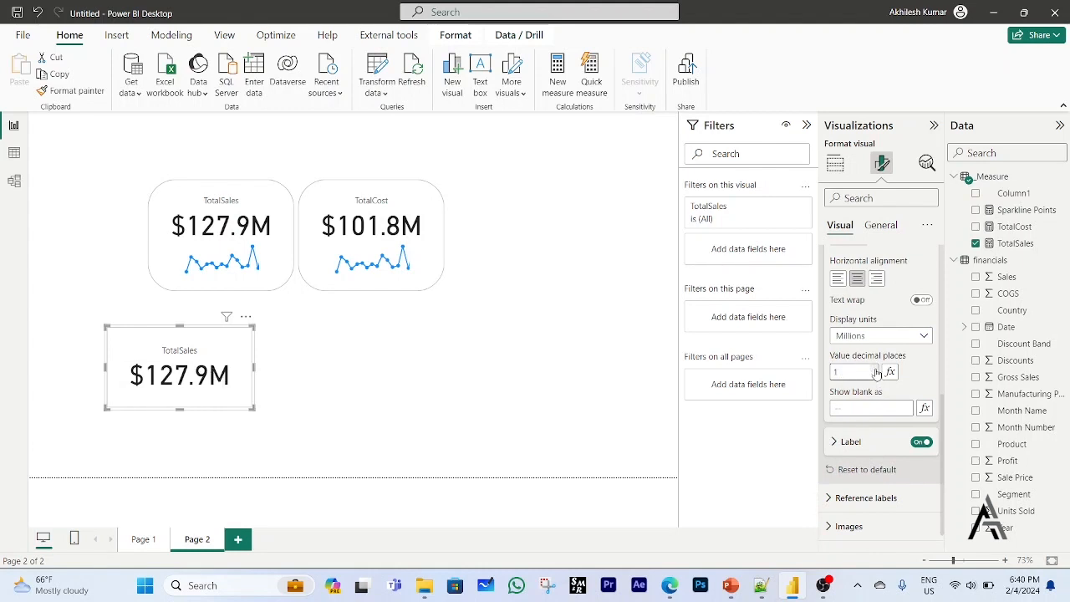
pyautogui.click(387, 411)
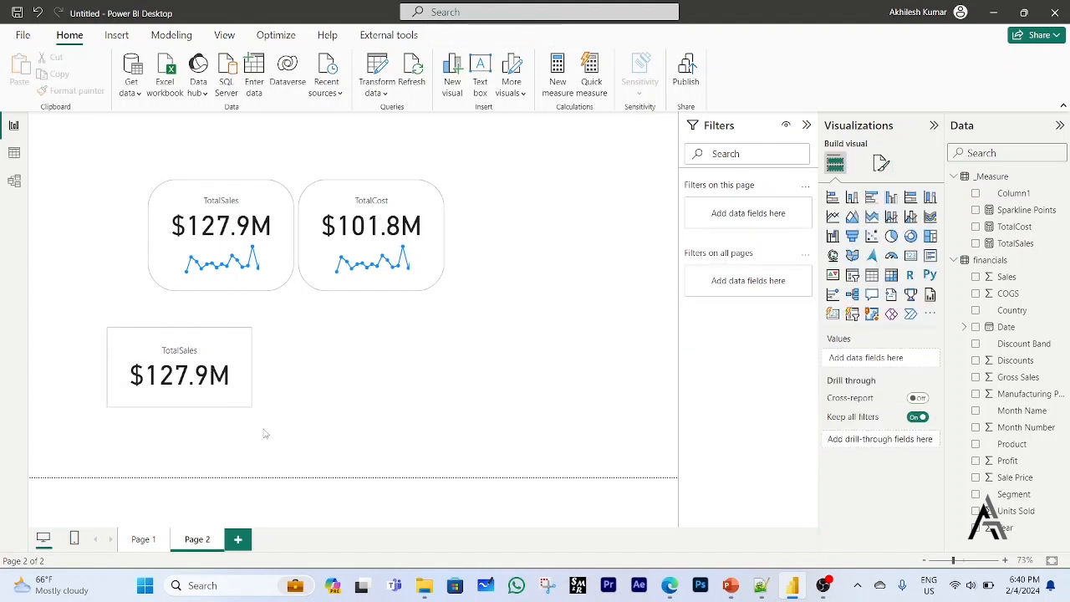
# Change the new TotalSales card's shape to Rounded Rectangle and place it enlarged beside the two-value card at matching height.
pyautogui.click(245, 408)
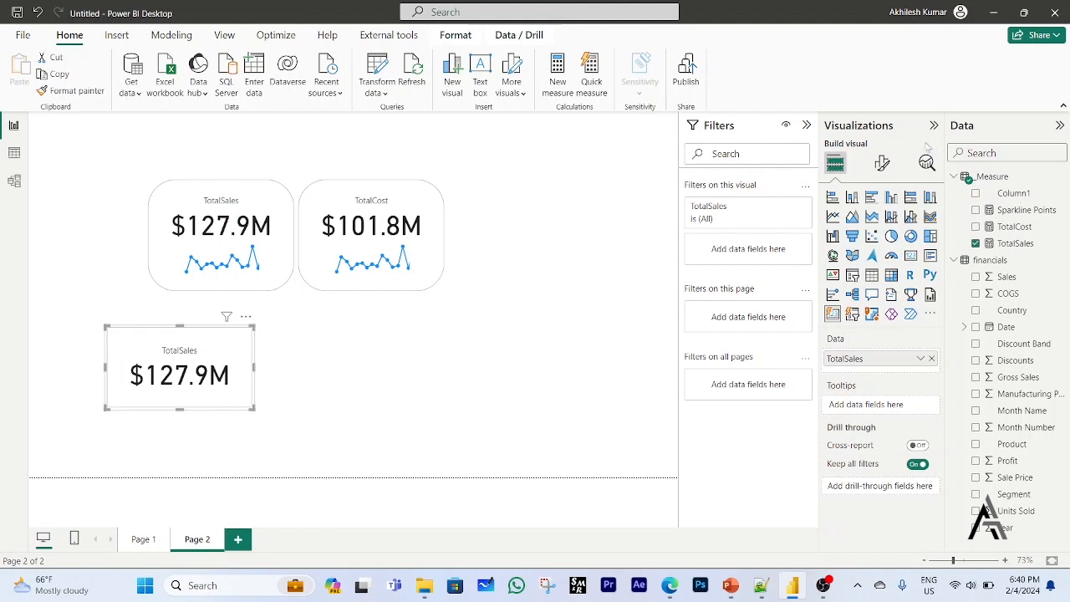
pyautogui.click(882, 164)
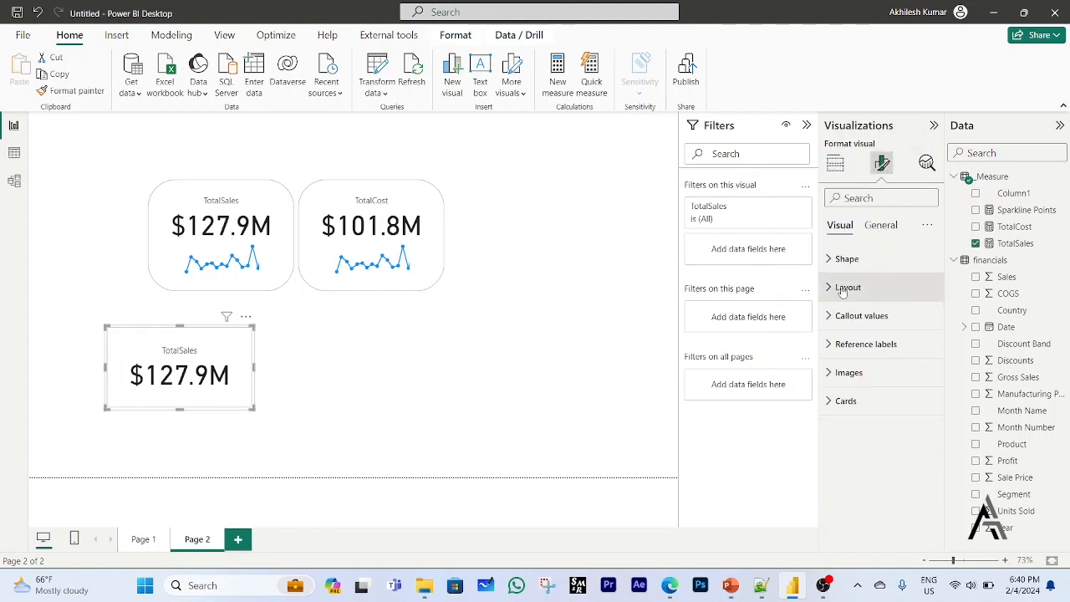
pyautogui.click(840, 259)
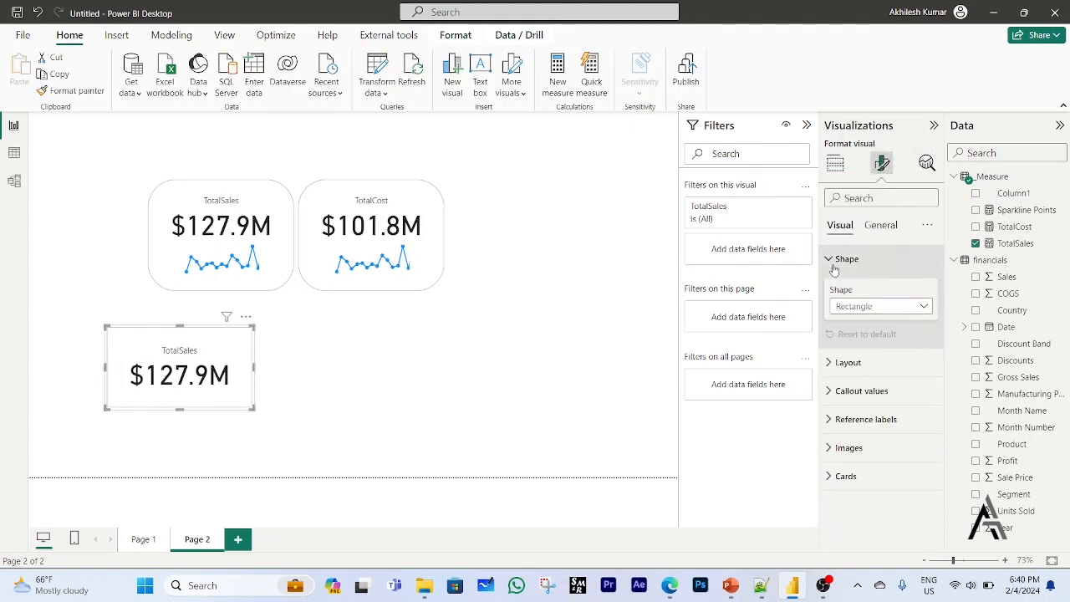
pyautogui.click(865, 308)
pyautogui.click(870, 340)
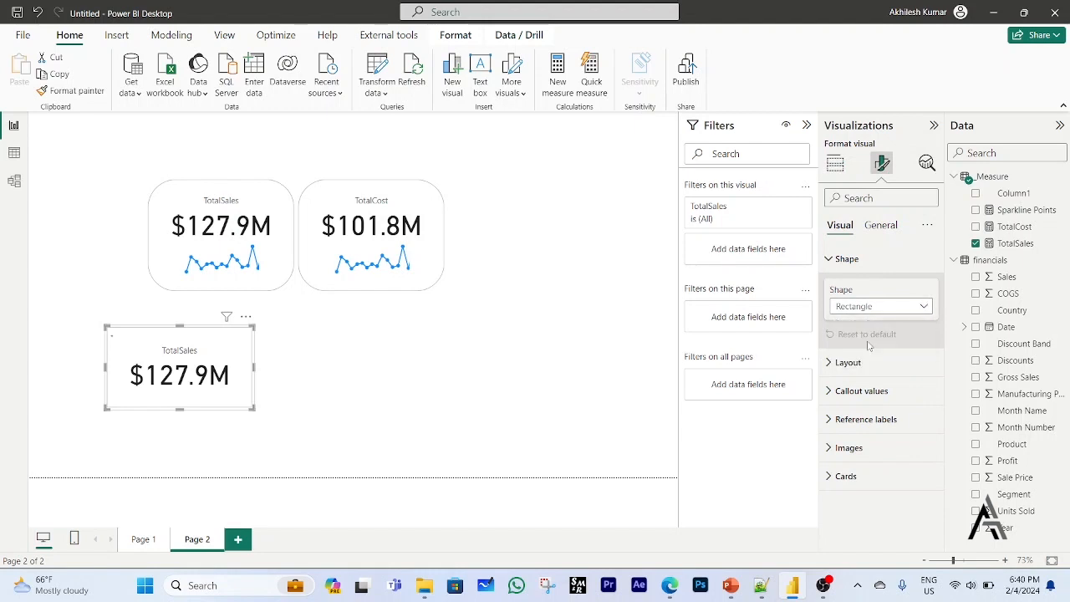
pyautogui.click(266, 430)
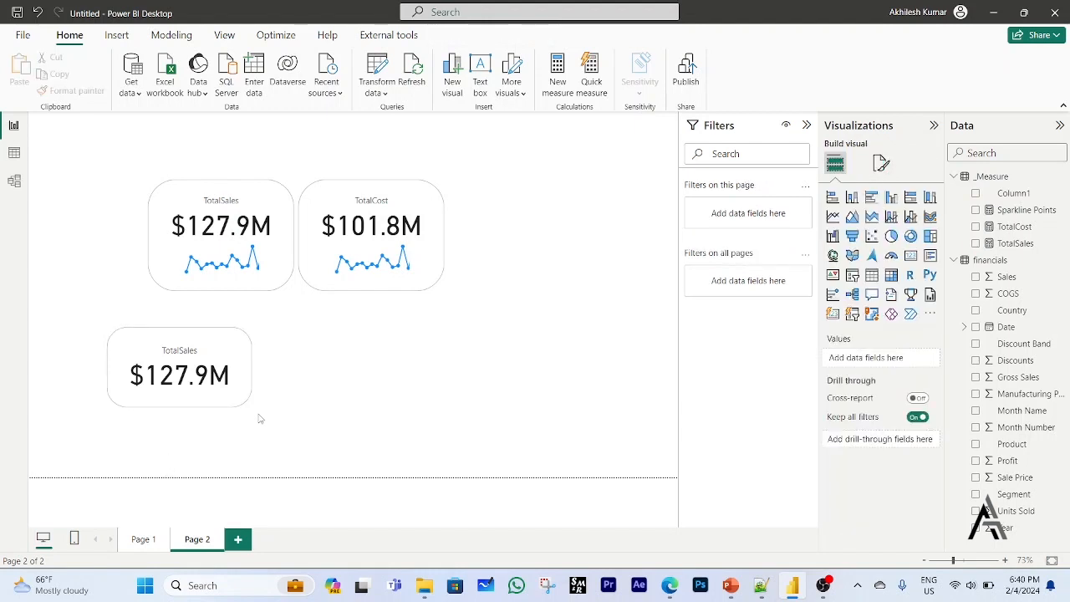
pyautogui.moveTo(247, 405); pyautogui.dragTo(647, 299)
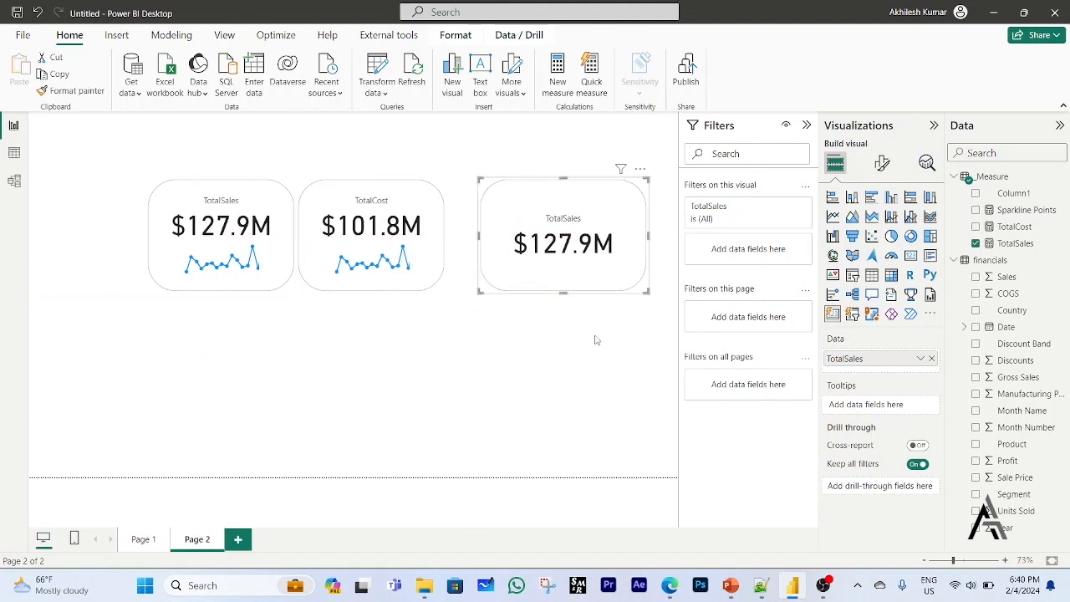
# Move the separate TotalSales card close beside the TotalCost card, keeping it level, and deselect it.
pyautogui.moveTo(555, 273); pyautogui.dragTo(526, 273)
pyautogui.click(522, 338)
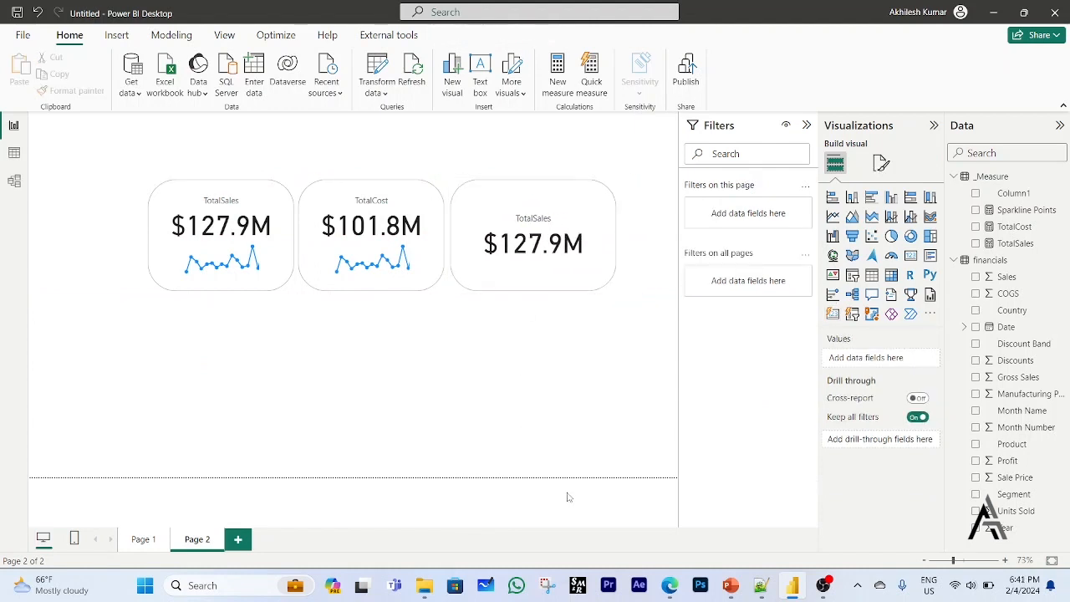
# Switch to the Edge browser, return to the SVG templates overview and open the Gradient Area Sparkline with last point template.
pyautogui.click(677, 587)
pyautogui.scroll(20, 536, 371)
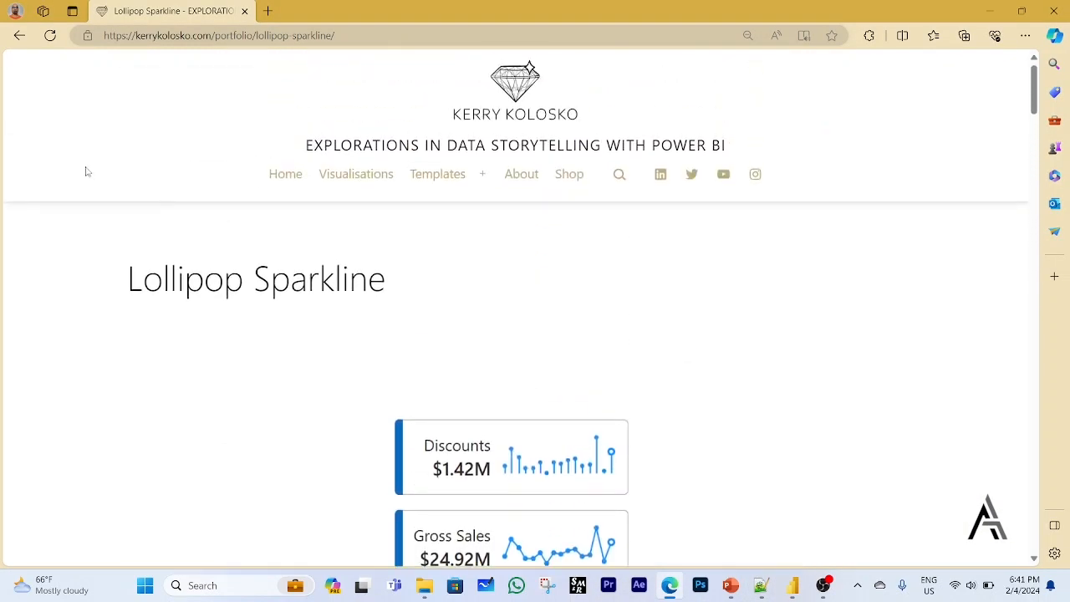
pyautogui.click(20, 35)
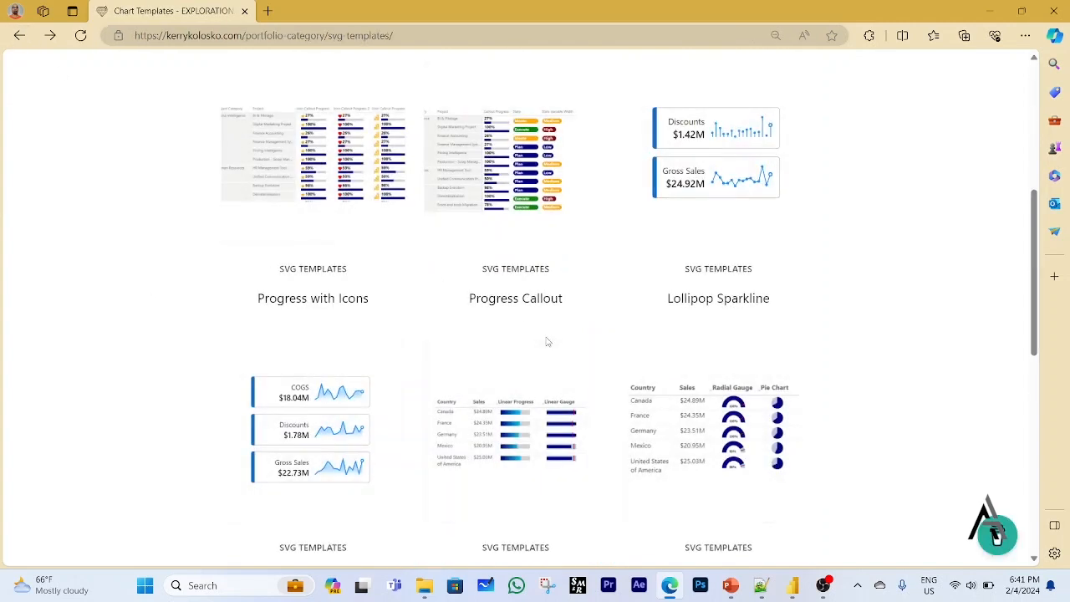
pyautogui.click(360, 427)
# Copy the complete gradient area sparkline code given under "To use in a singular visual".
pyautogui.scroll(-3, 679, 364)
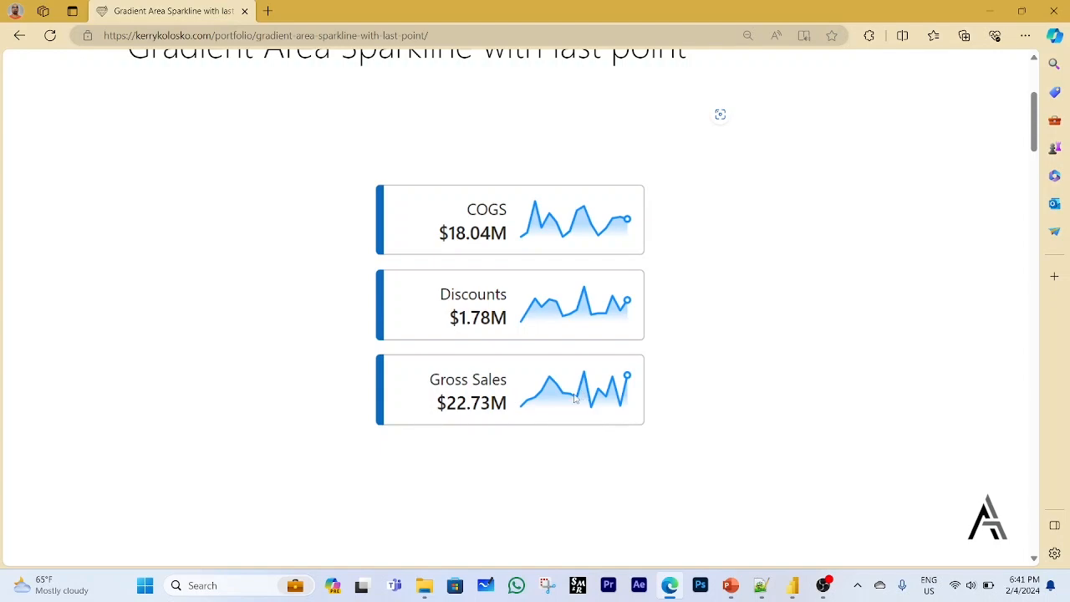
pyautogui.scroll(-5, 574, 399)
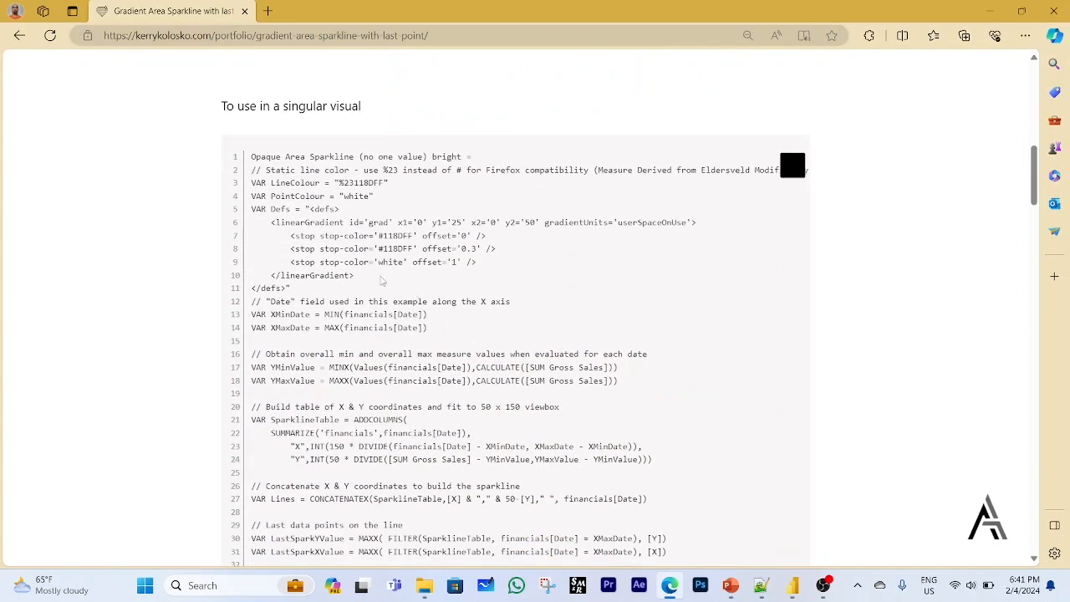
pyautogui.scroll(-15, 382, 281)
pyautogui.scroll(-4, 381, 286)
pyautogui.scroll(11, 381, 286)
pyautogui.scroll(2, 383, 288)
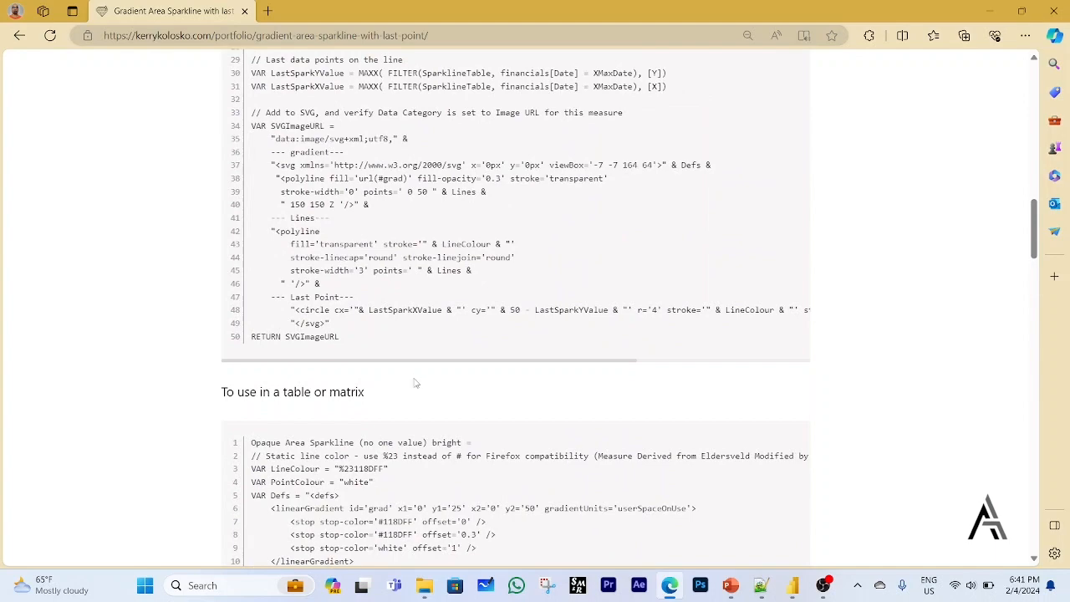
pyautogui.scroll(15, 397, 435)
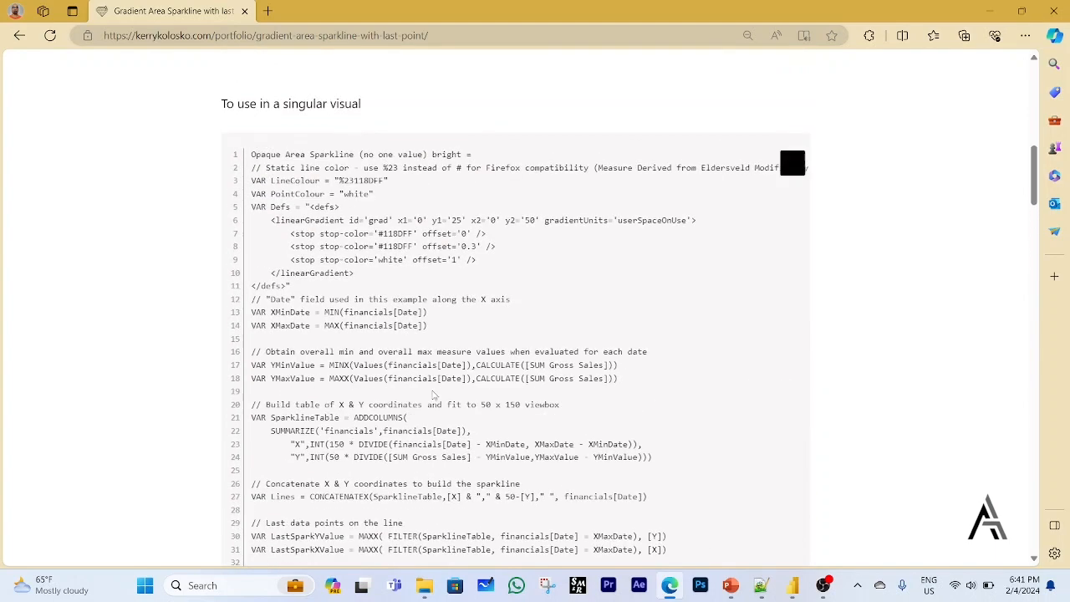
pyautogui.scroll(-3, 449, 386)
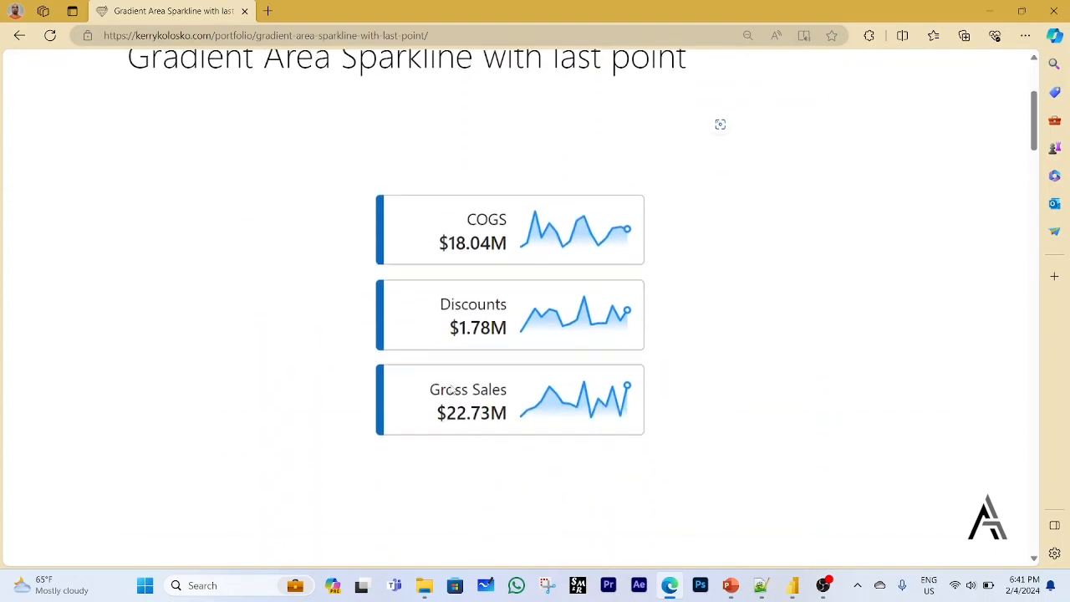
pyautogui.scroll(-5, 452, 387)
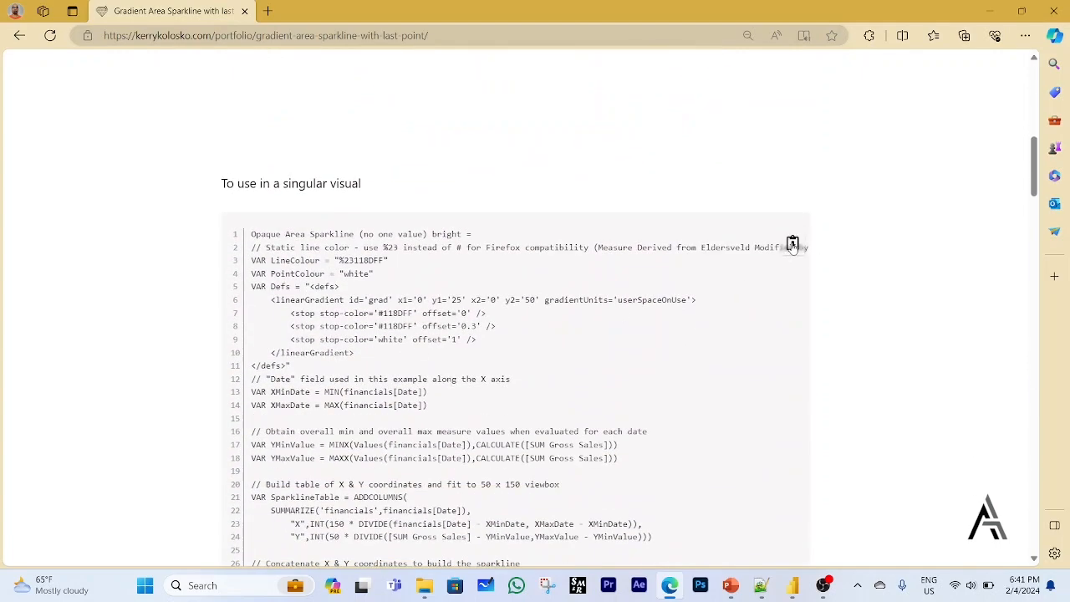
pyautogui.click(793, 244)
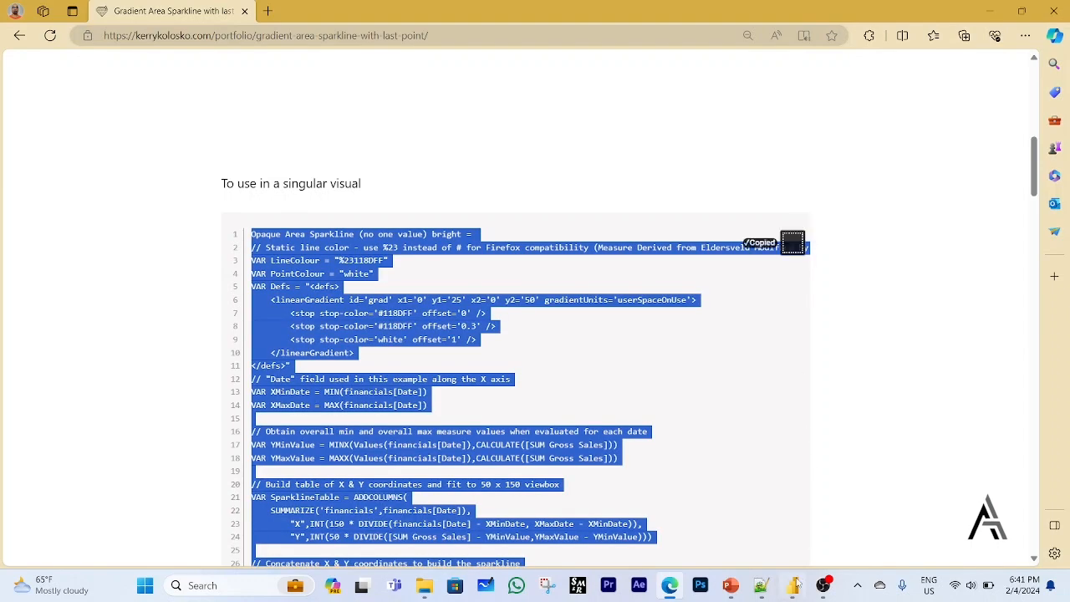
# Switch to Power BI Desktop, create a measure in the _Measure table from the copied code and shorten its name to Opaque Area Sparkline.
pyautogui.click(792, 585)
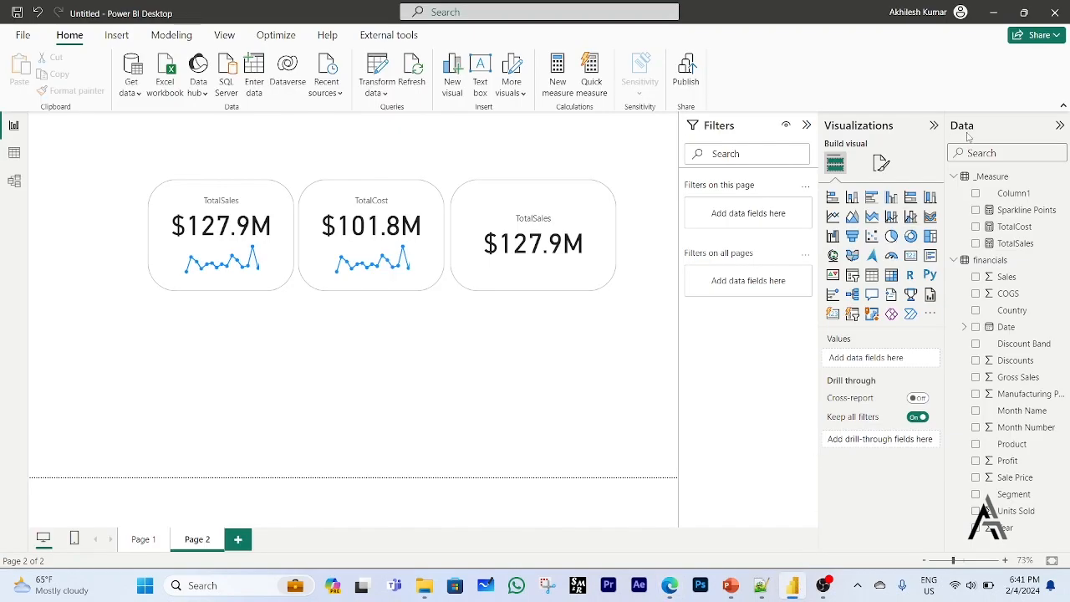
pyautogui.click(989, 178)
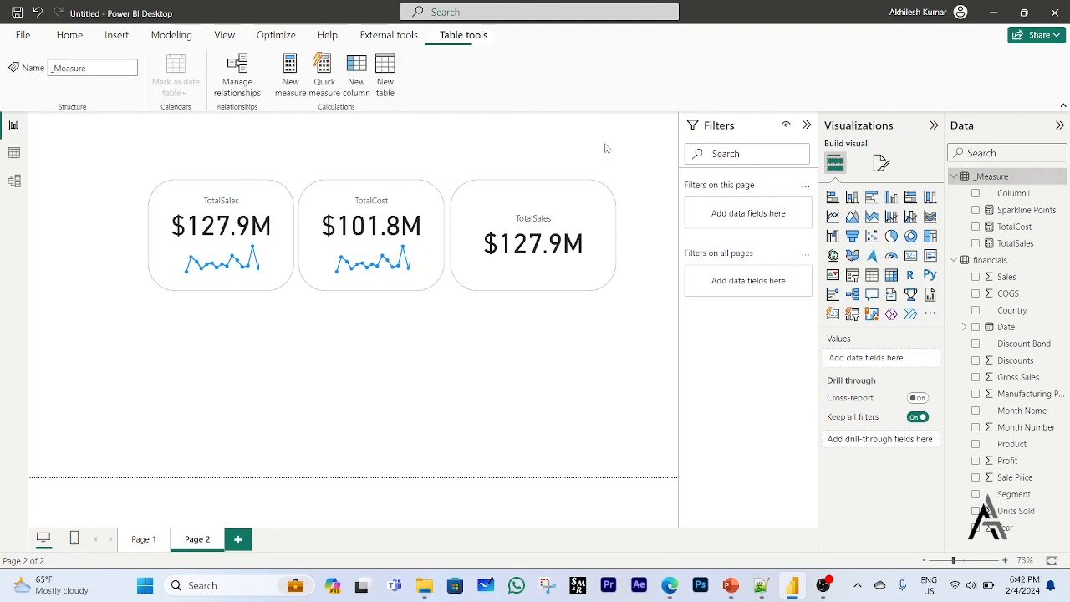
pyautogui.click(291, 70)
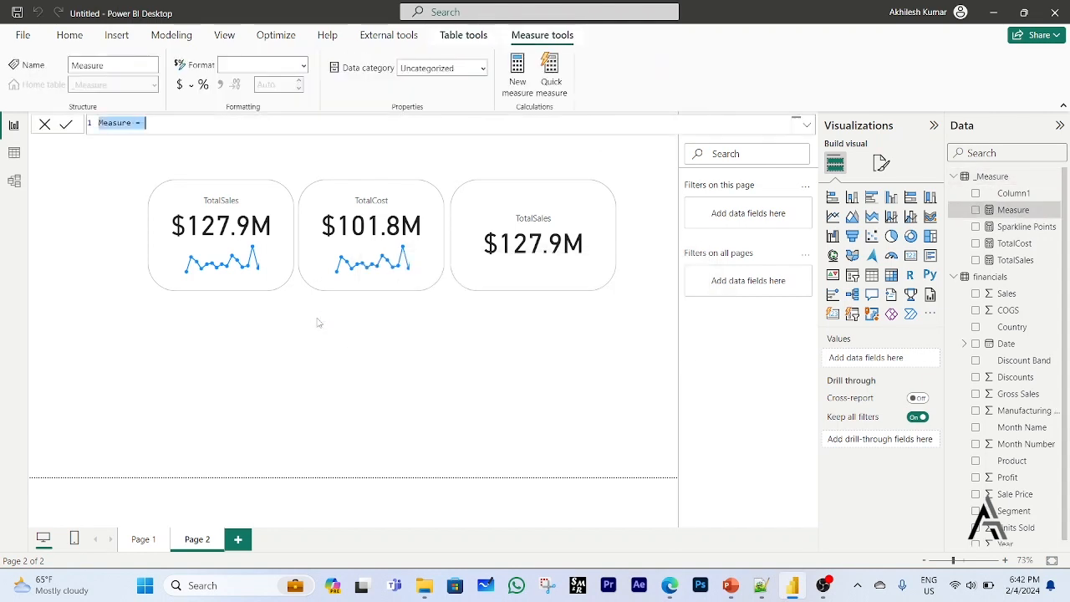
pyautogui.hotkey('ctrl', 'v')
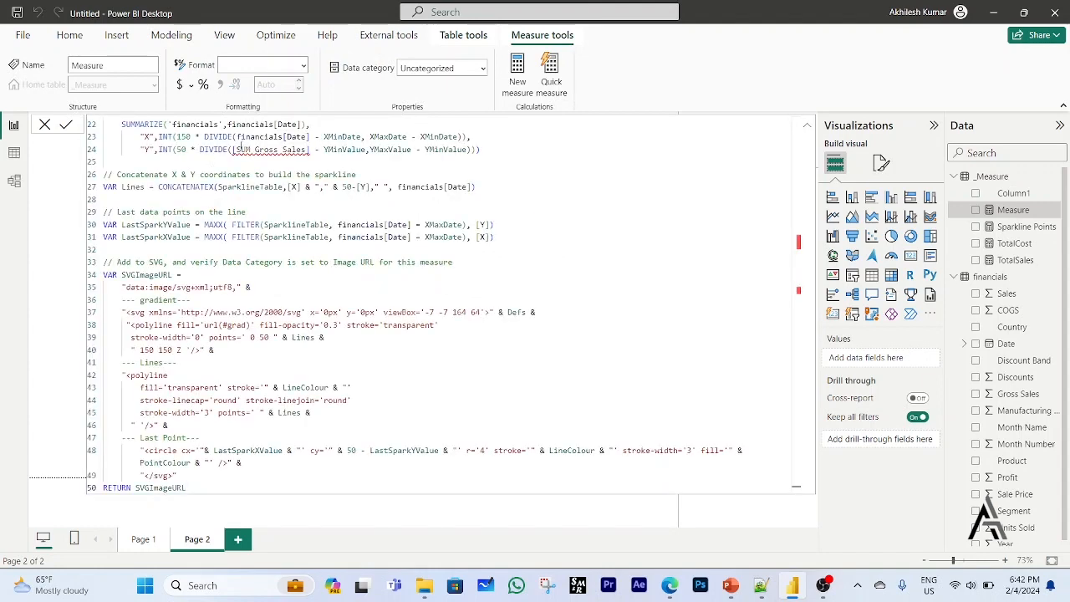
pyautogui.scroll(7, 366, 176)
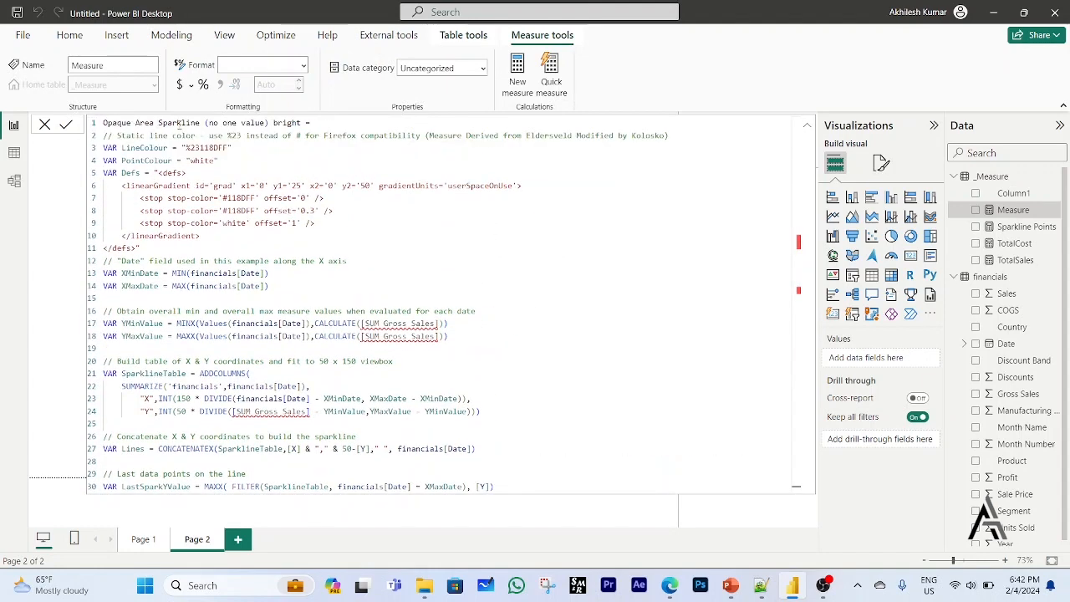
pyautogui.moveTo(204, 123); pyautogui.dragTo(308, 123)
pyautogui.press('BackSpace')
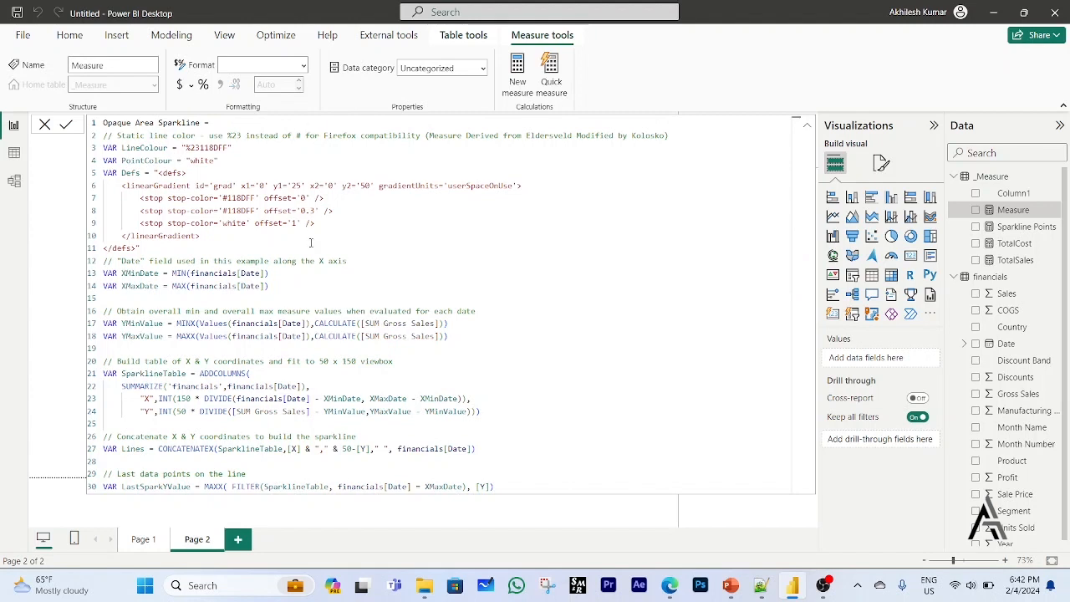
# Replace [SUM Gross Sales] with [TotalSales] in the YMinValue and YMaxValue variables of the sparkline measure.
pyautogui.scroll(-1, 319, 248)
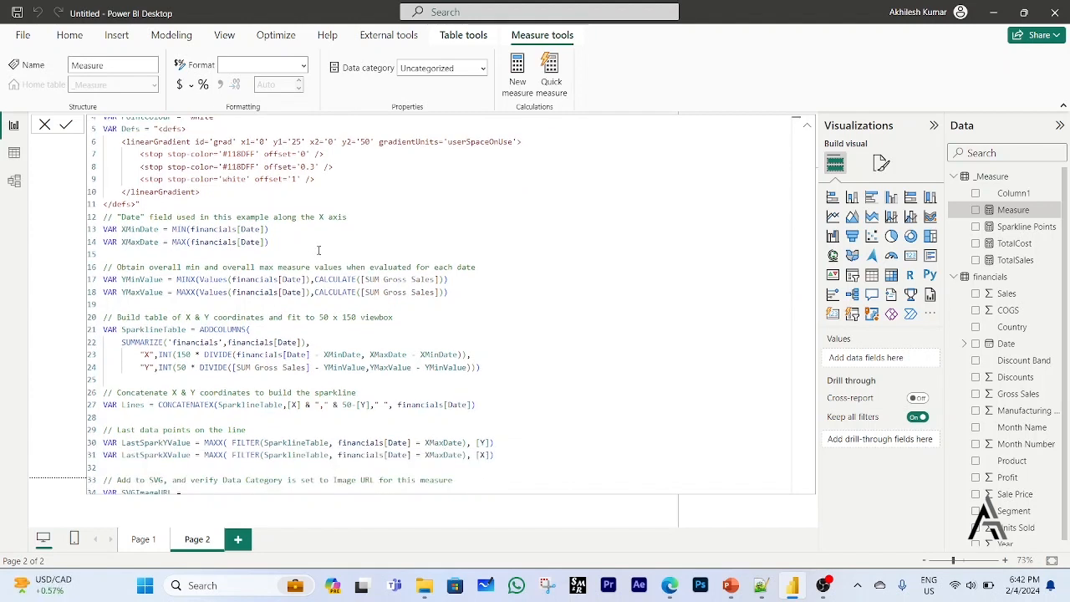
pyautogui.click(537, 285)
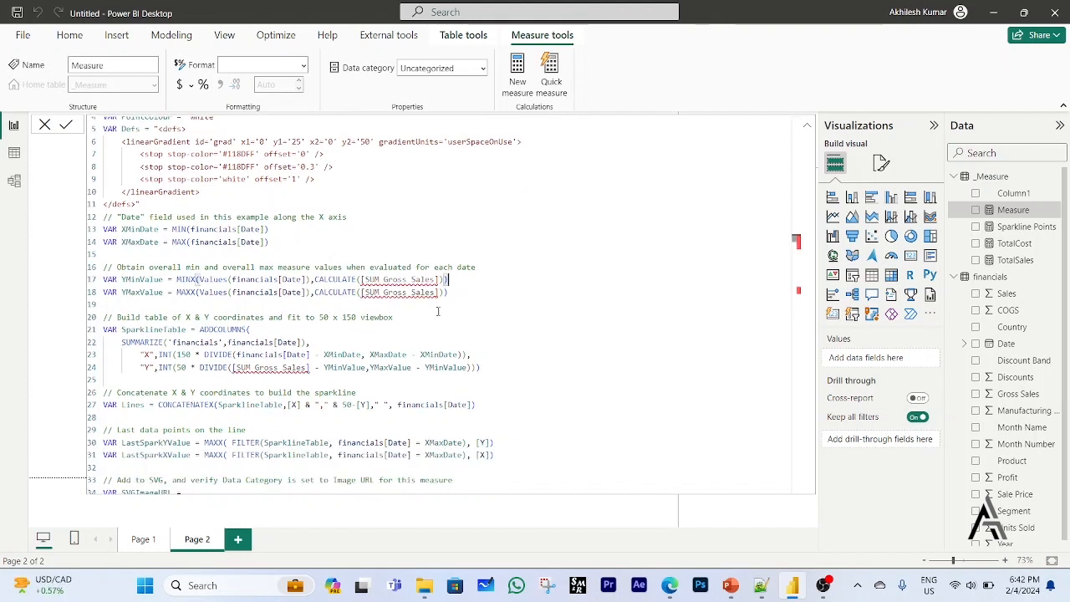
pyautogui.moveTo(360, 279); pyautogui.dragTo(434, 279)
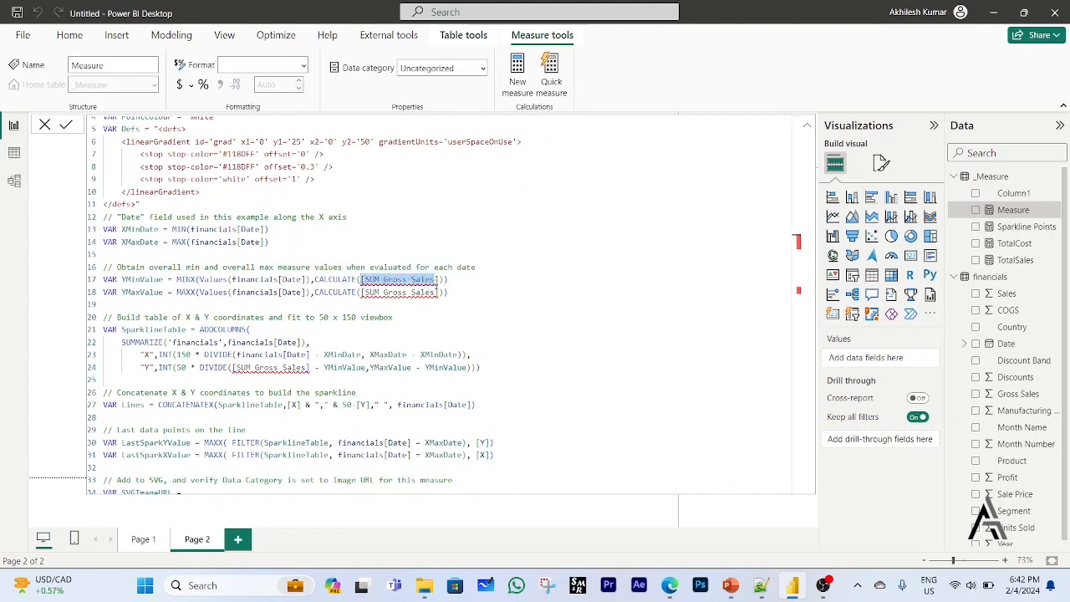
pyautogui.moveTo(435, 279); pyautogui.dragTo(439, 280)
pyautogui.write('tot')
pyautogui.press('Down')
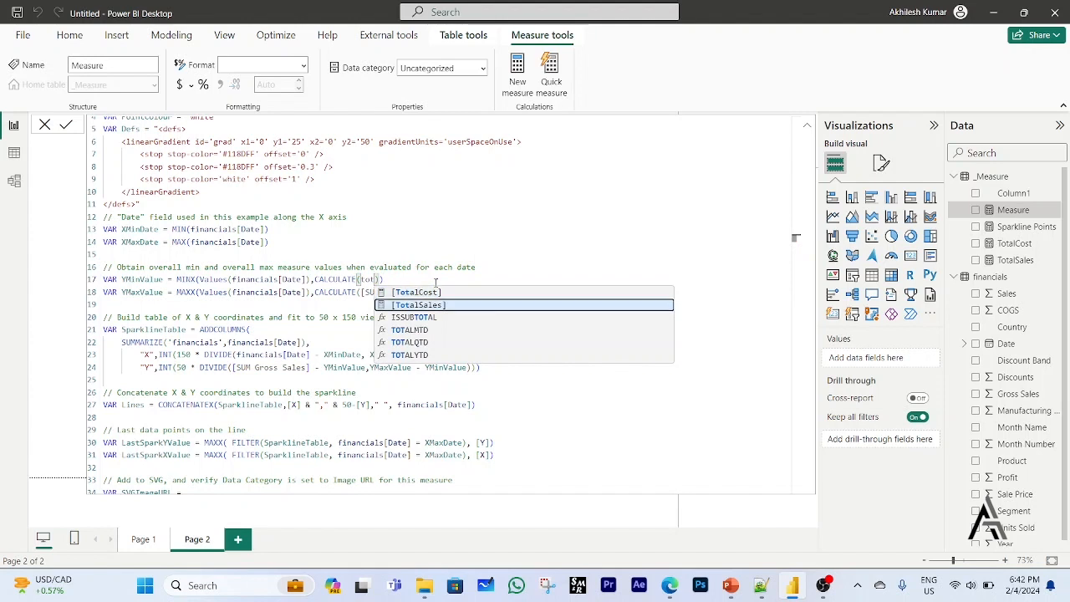
pyautogui.press('Tab')
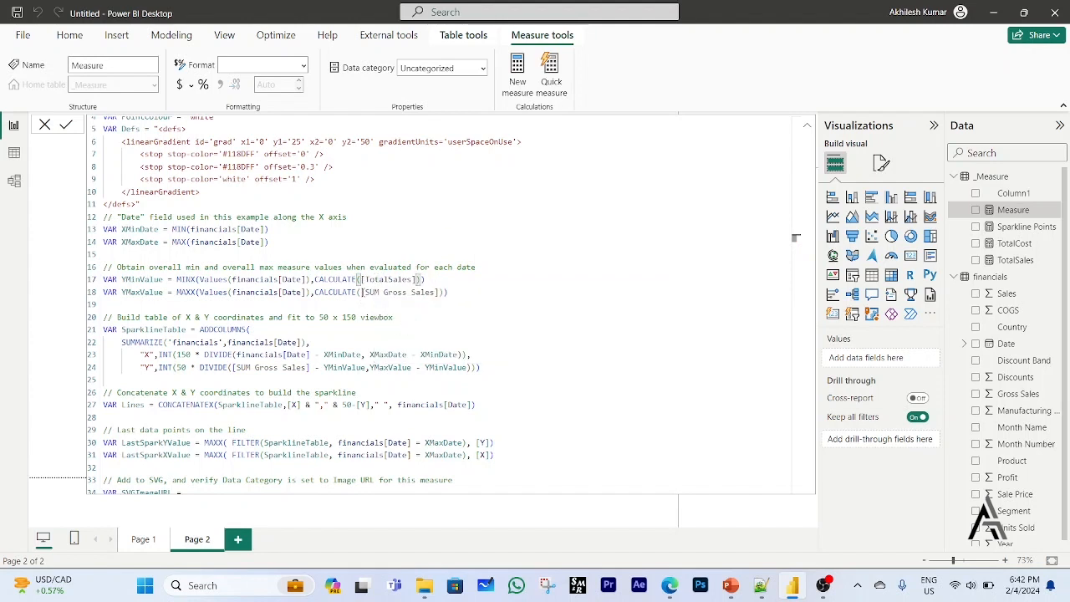
pyautogui.moveTo(362, 292); pyautogui.dragTo(433, 292)
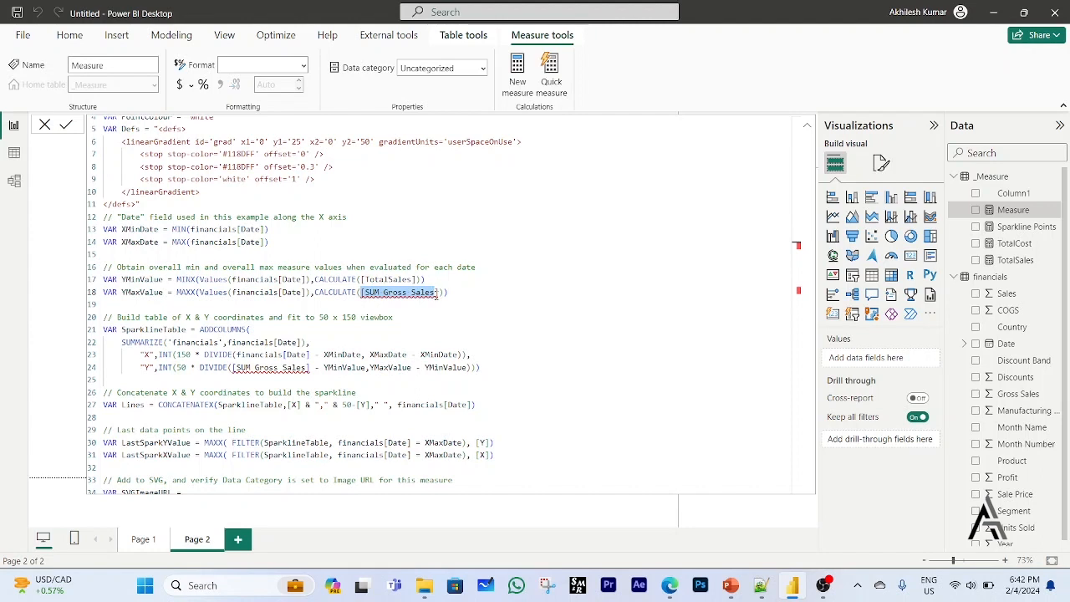
pyautogui.write('tota')
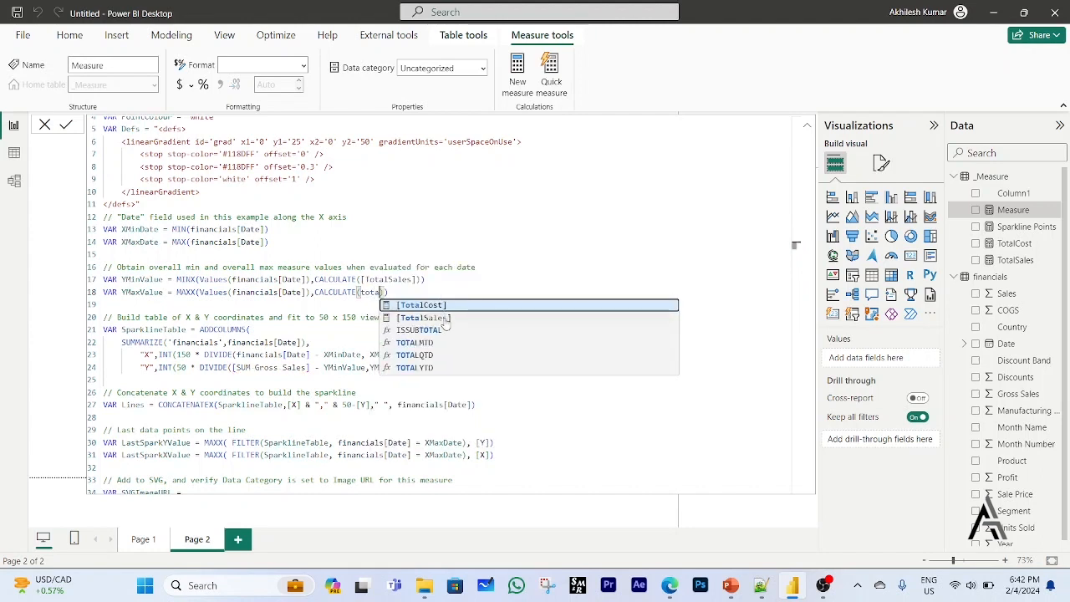
pyautogui.doubleClick(445, 318)
pyautogui.click(444, 318)
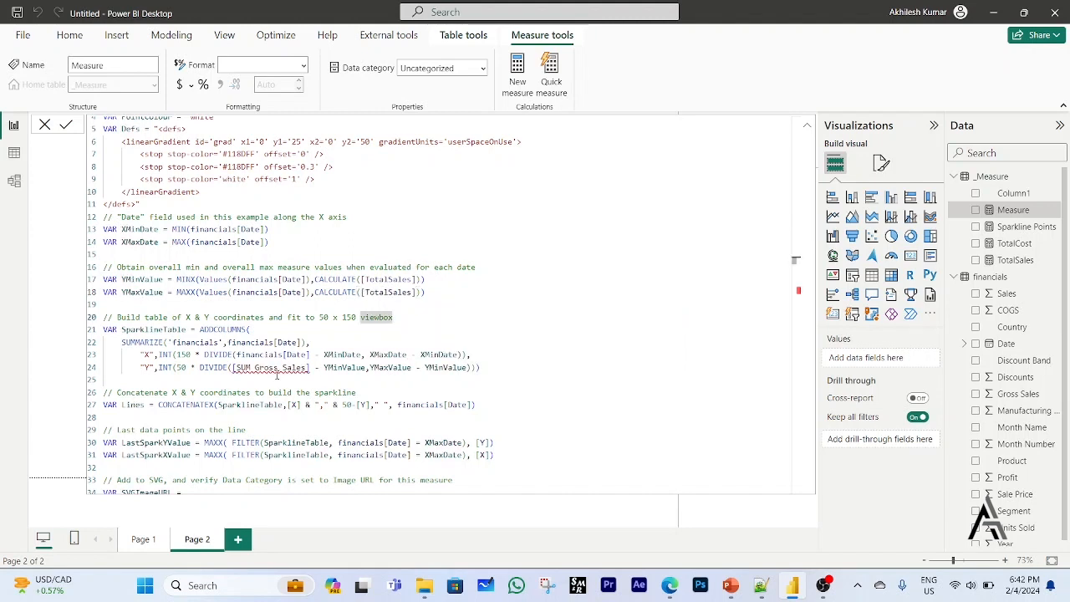
# Replace [SUM Gross Sales] with [TotalSales] in the "Y" column expression of the SparklineTable variable.
pyautogui.moveTo(232, 368); pyautogui.dragTo(303, 374)
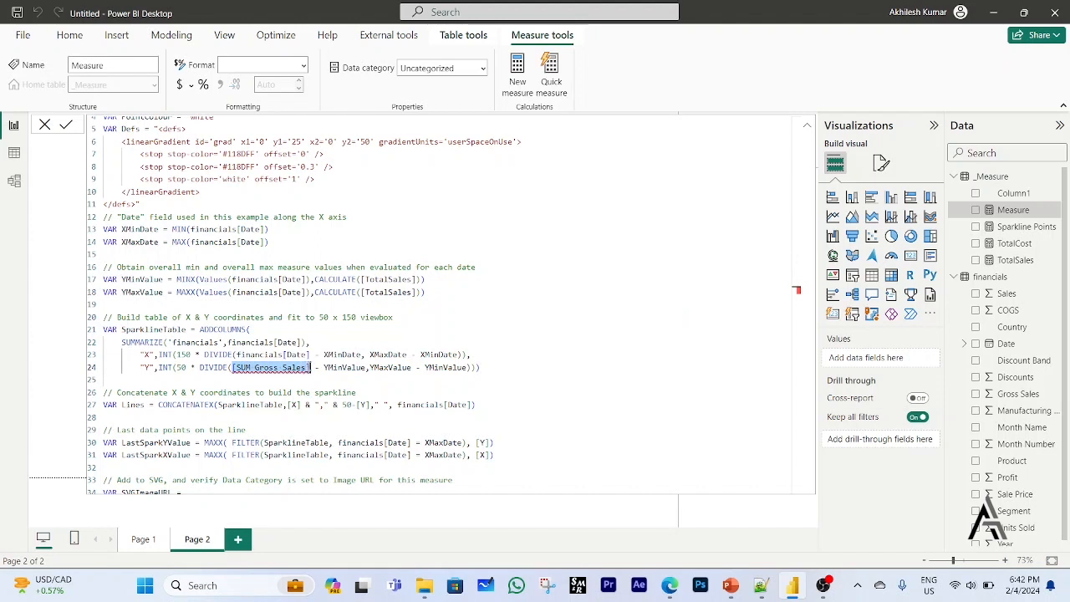
pyautogui.write('total')
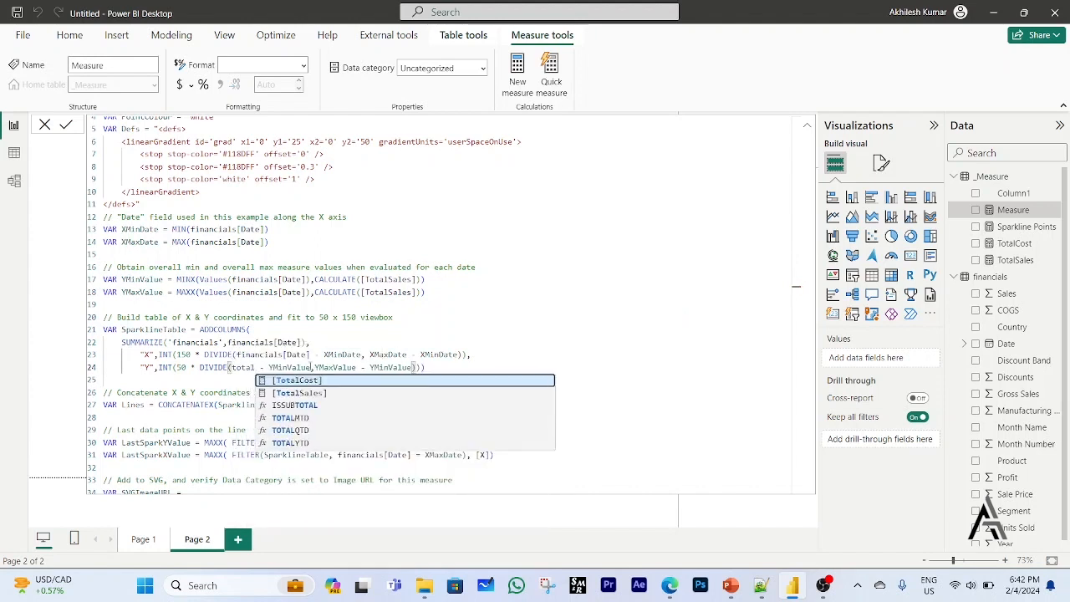
pyautogui.press('Tab')
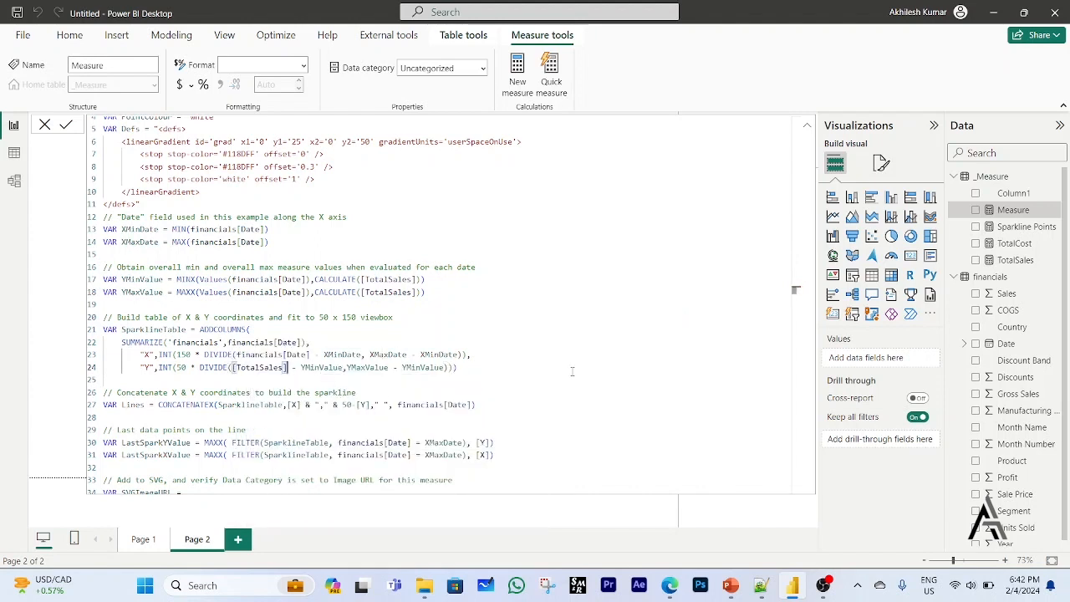
# Change the viewBox width in the SVGImageURL variable to 149, giving viewBox='-7 -7 149 64'.
pyautogui.scroll(-5, 572, 371)
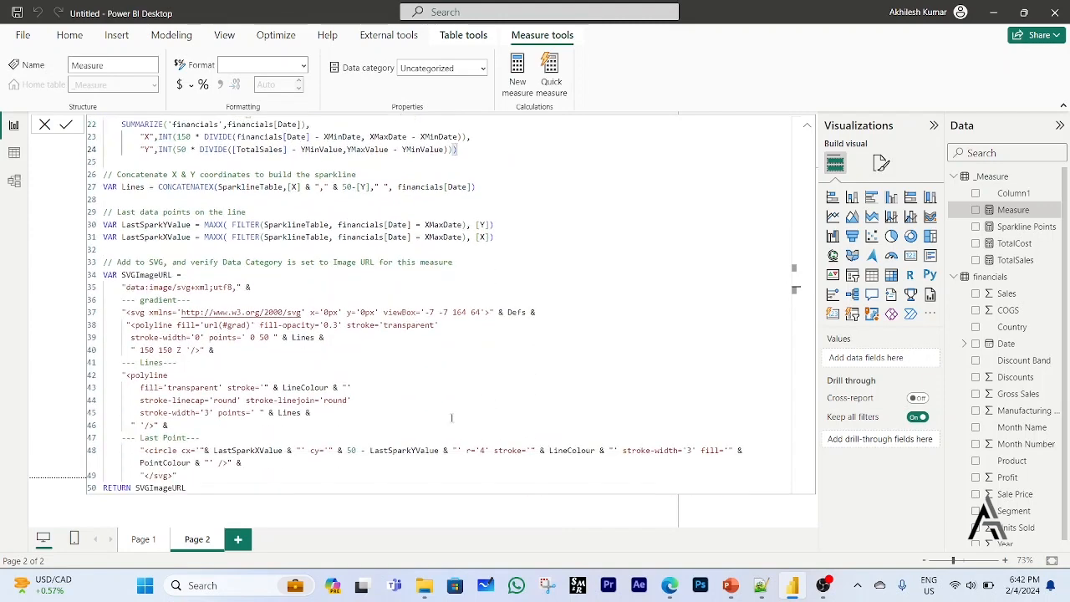
pyautogui.scroll(5, 445, 418)
pyautogui.scroll(3, 443, 416)
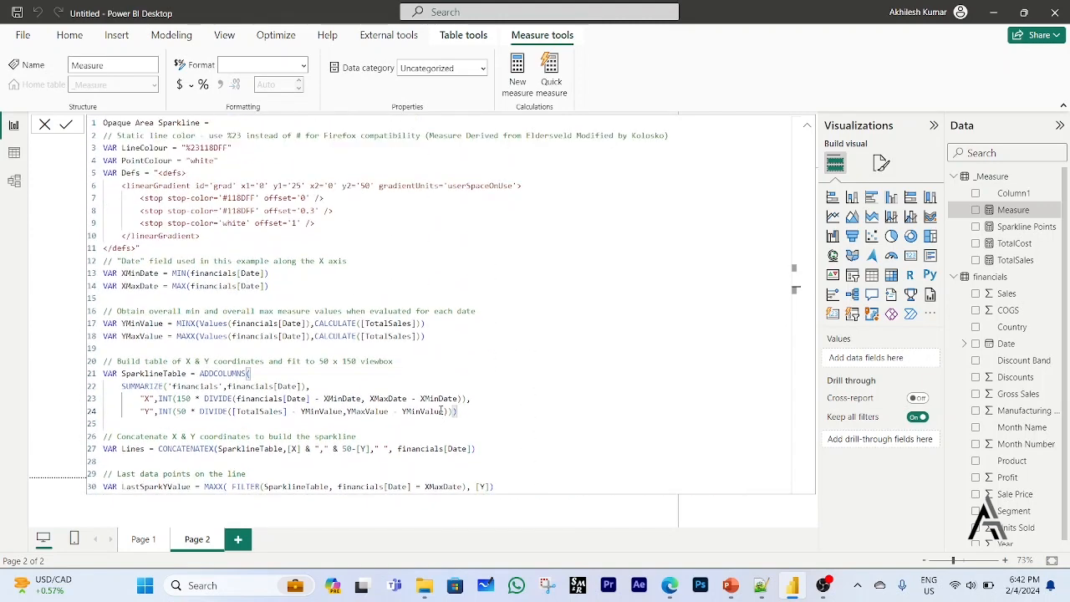
pyautogui.scroll(-6, 454, 357)
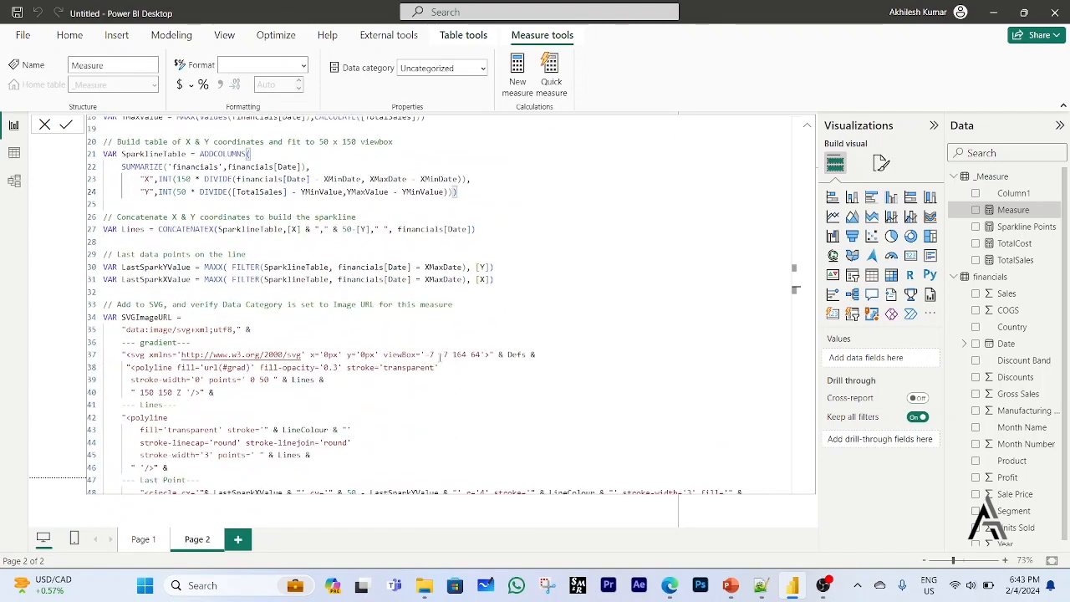
pyautogui.scroll(-2, 431, 357)
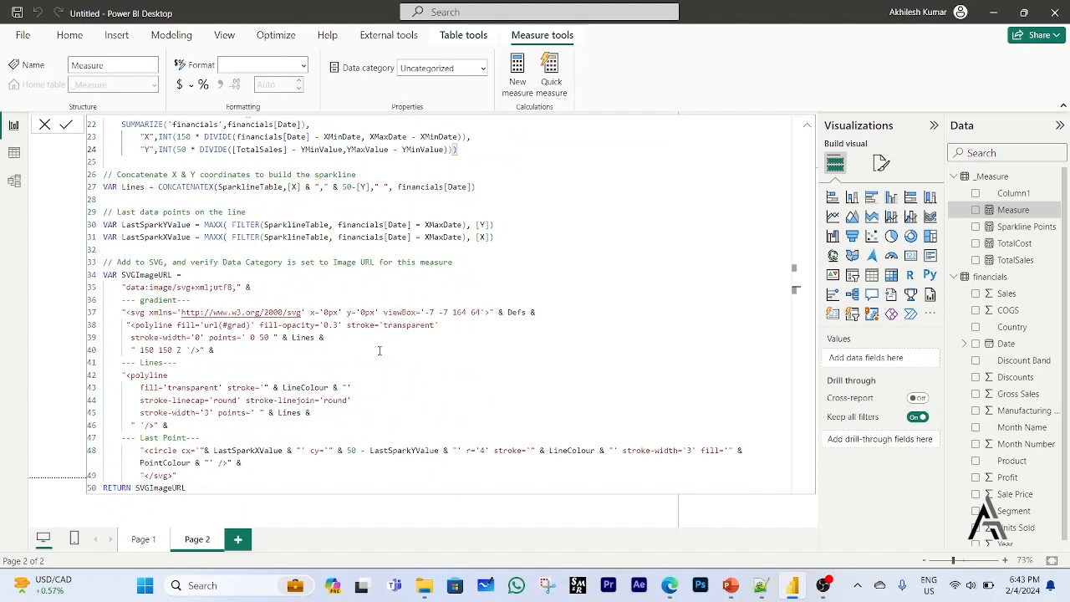
pyautogui.doubleClick(467, 312)
pyautogui.press('BackSpace')
pyautogui.write('149')
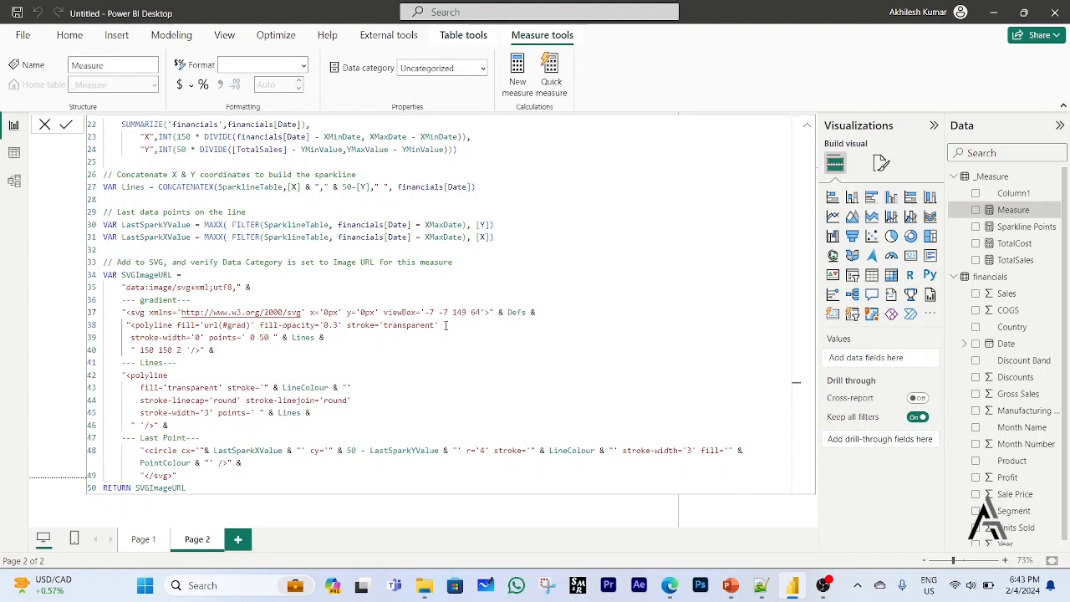
# Set the stroke-width of the polyline in the Lines section to 1 and commit the measure.
pyautogui.doubleClick(206, 413)
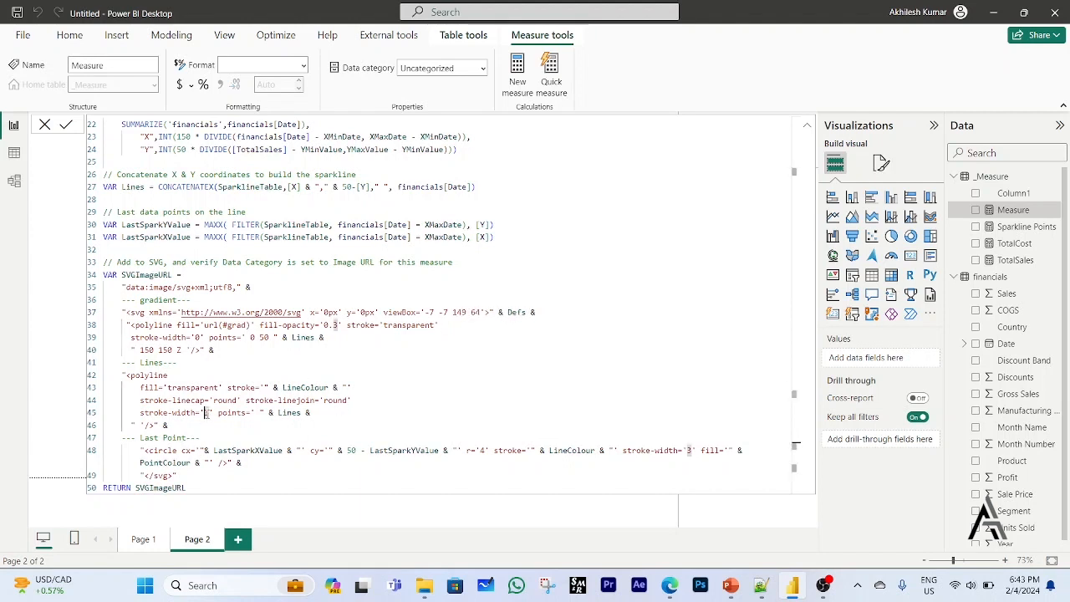
pyautogui.write('1')
pyautogui.click(303, 423)
pyautogui.press('Return')
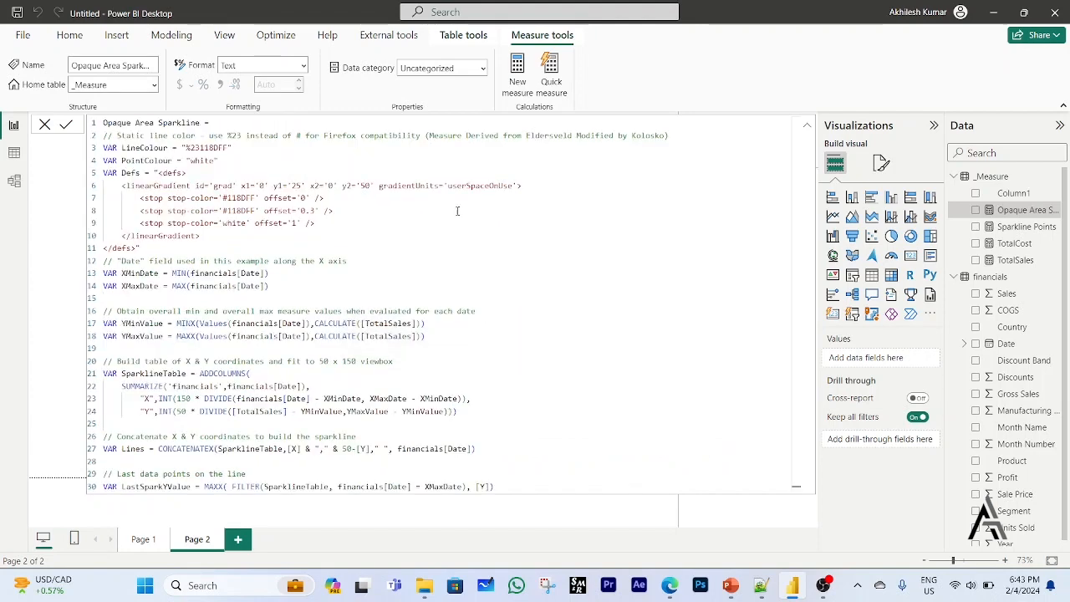
# Set the data category of the Opaque Area Sparkline measure to Image URL and return to the report canvas.
pyautogui.click(482, 68)
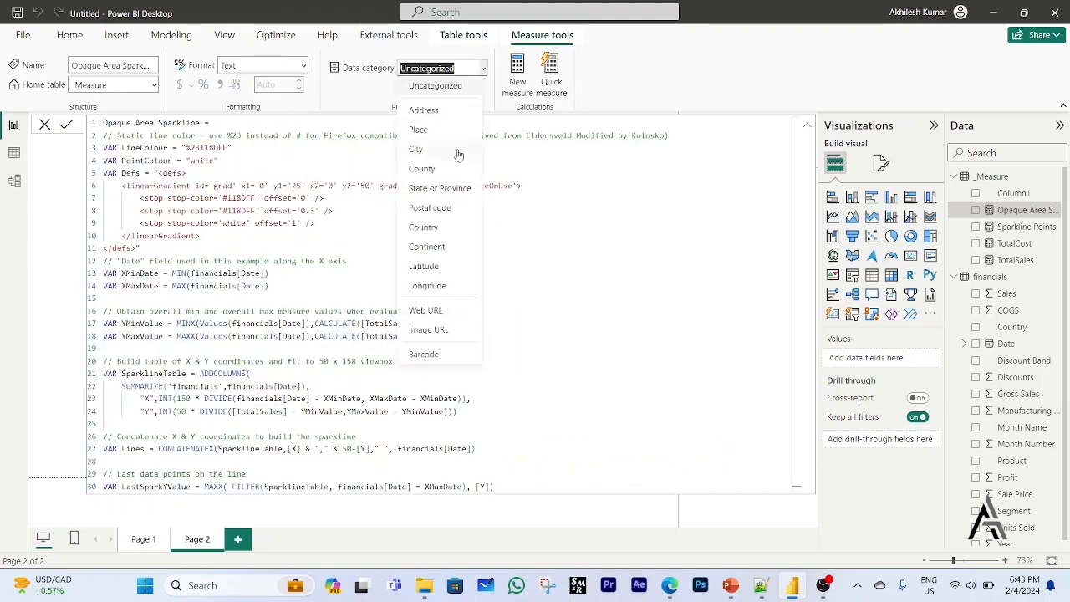
pyautogui.click(439, 331)
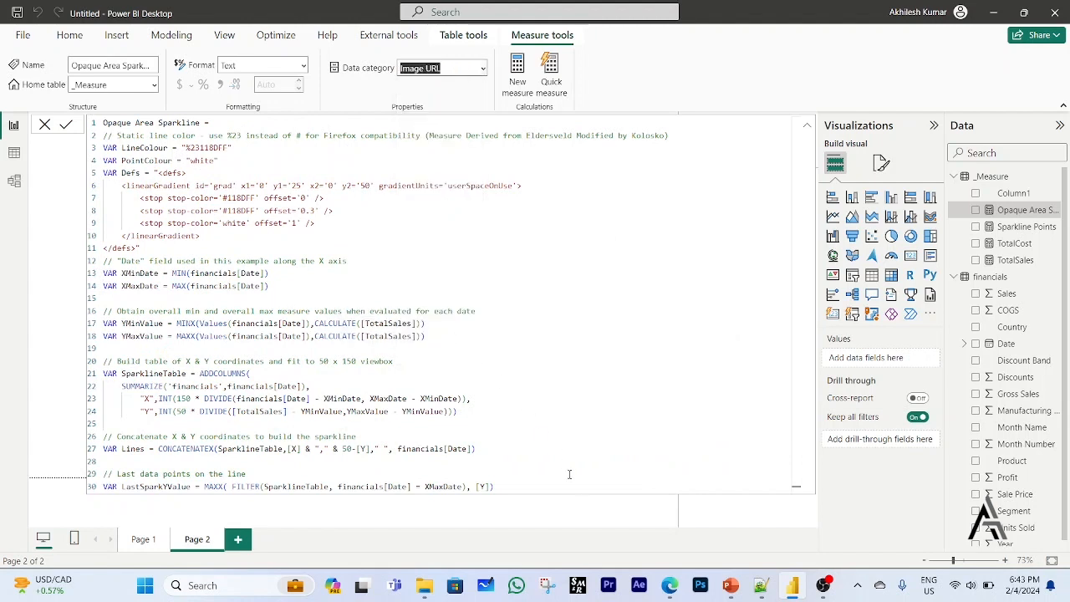
pyautogui.click(586, 522)
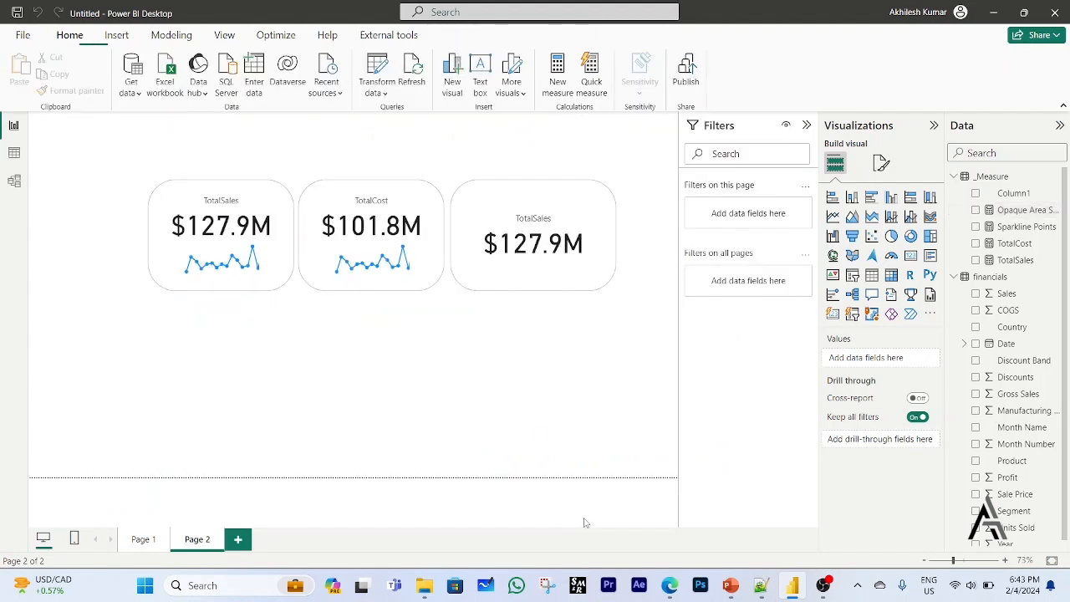
# Turn on the image for the separate TotalSales card and set its image type to Image URL.
pyautogui.click(584, 279)
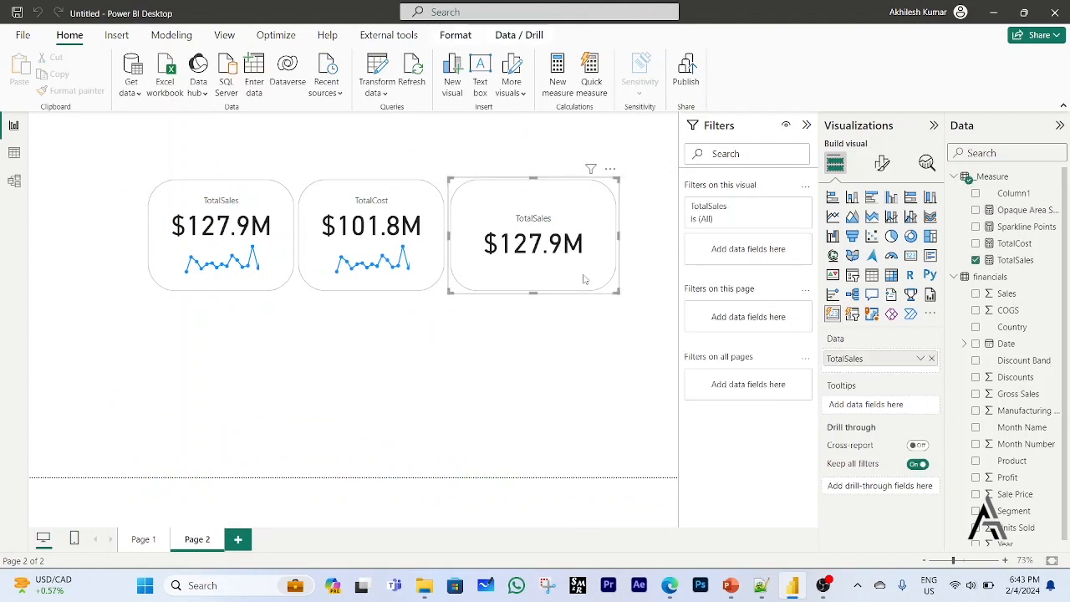
pyautogui.click(885, 167)
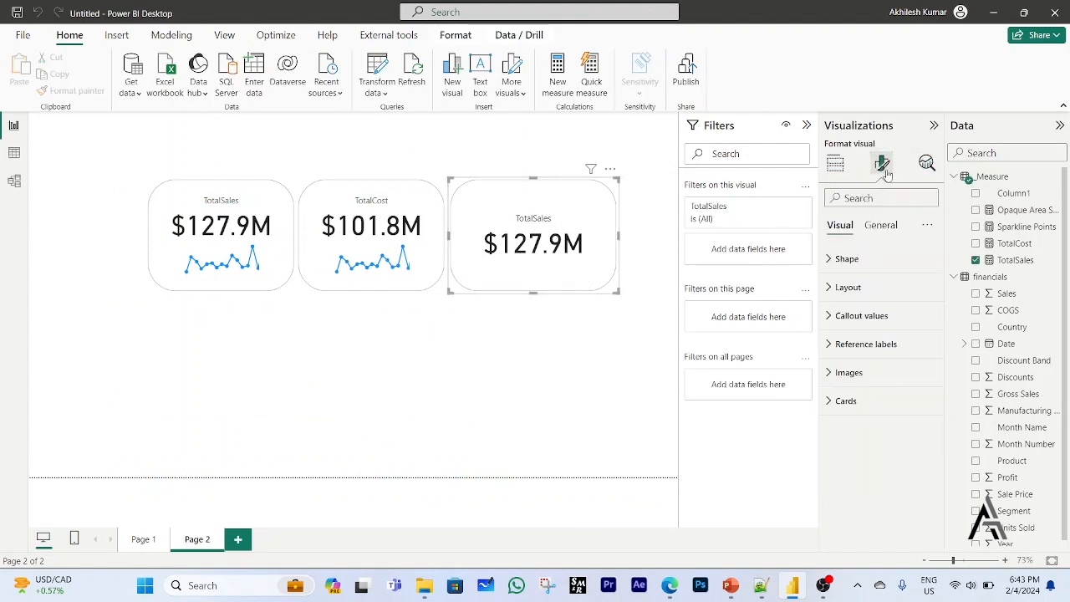
pyautogui.click(829, 373)
pyautogui.scroll(-3, 863, 442)
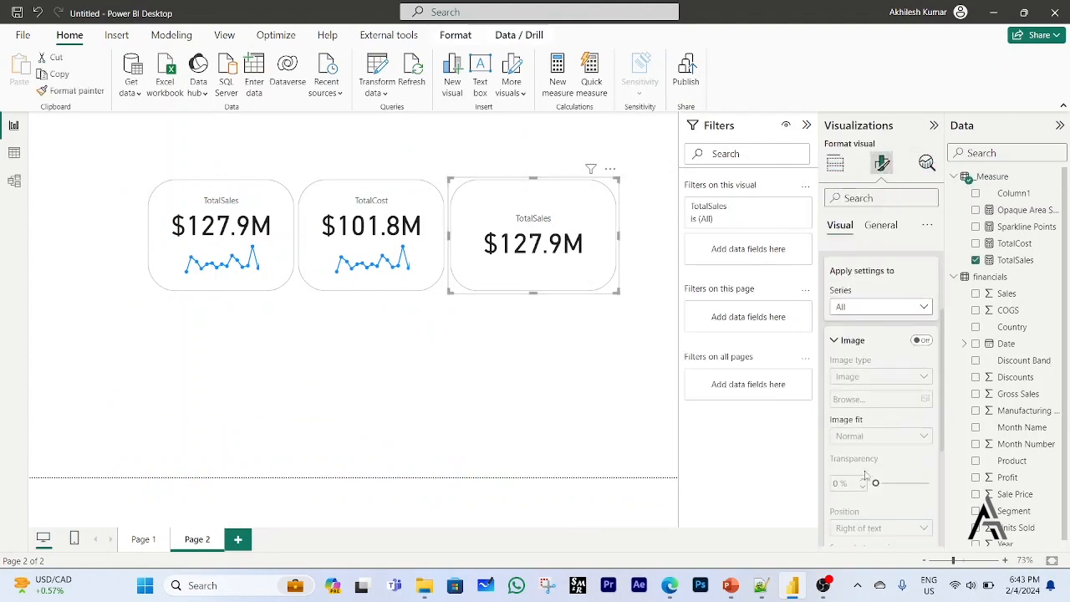
pyautogui.click(923, 341)
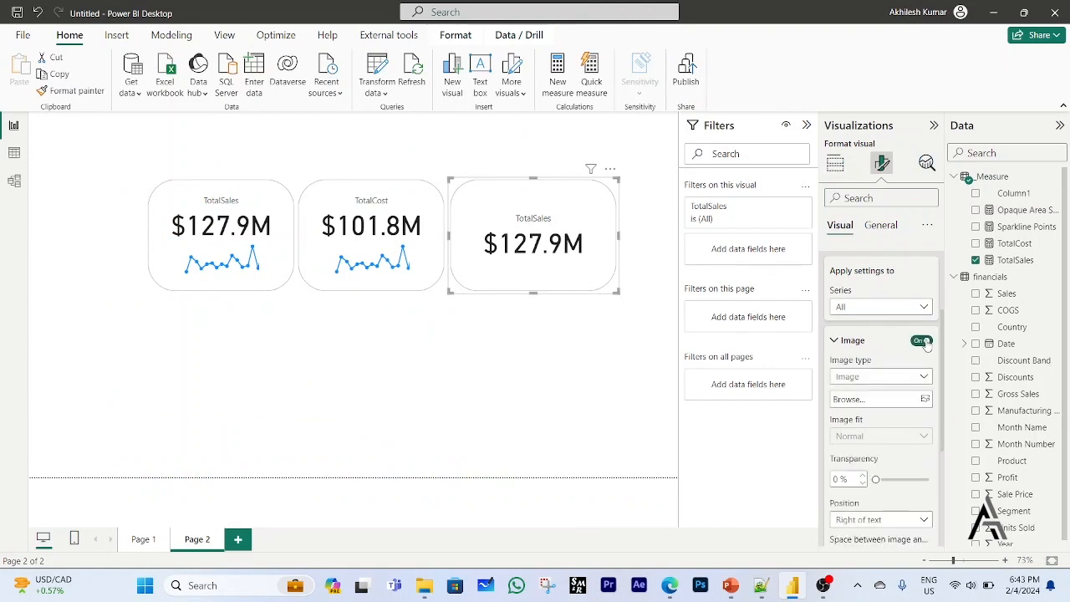
pyautogui.click(923, 378)
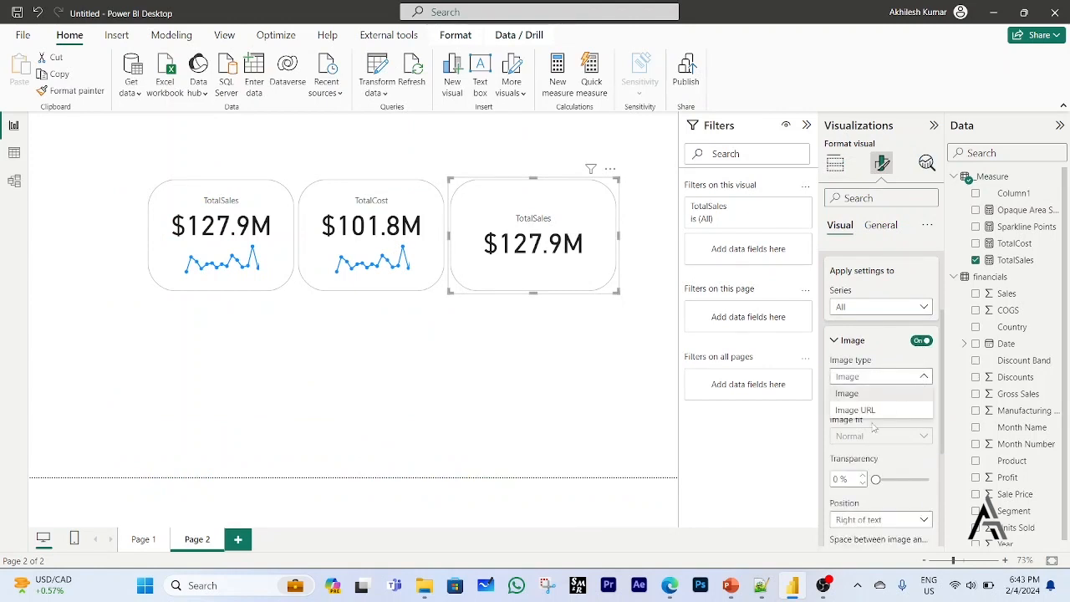
pyautogui.click(870, 411)
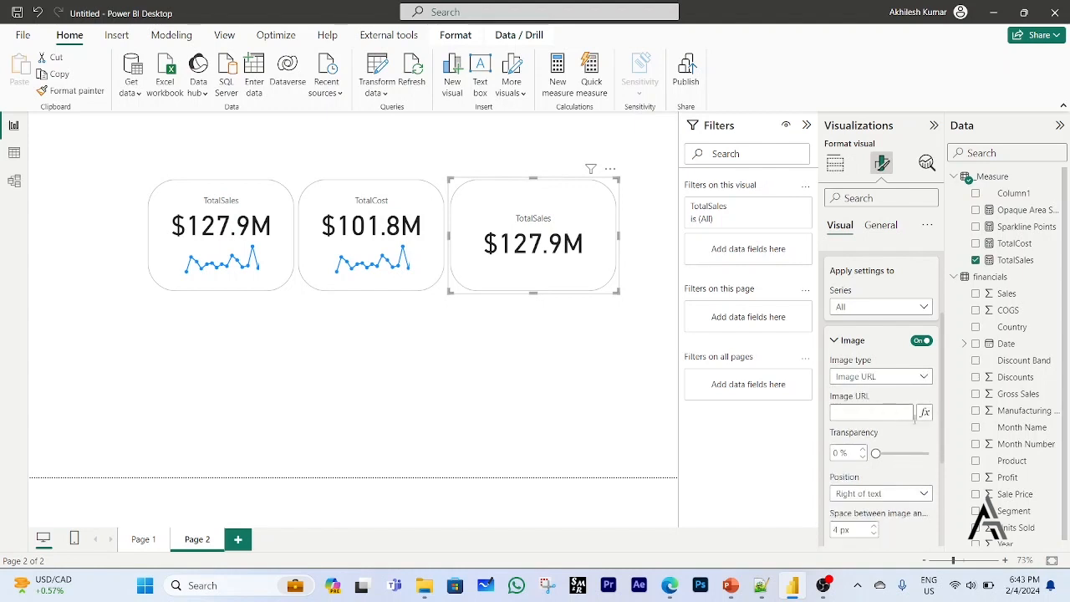
# Base the card's image URL on the Opaque Area Sparkline field from the _Measure table.
pyautogui.click(925, 413)
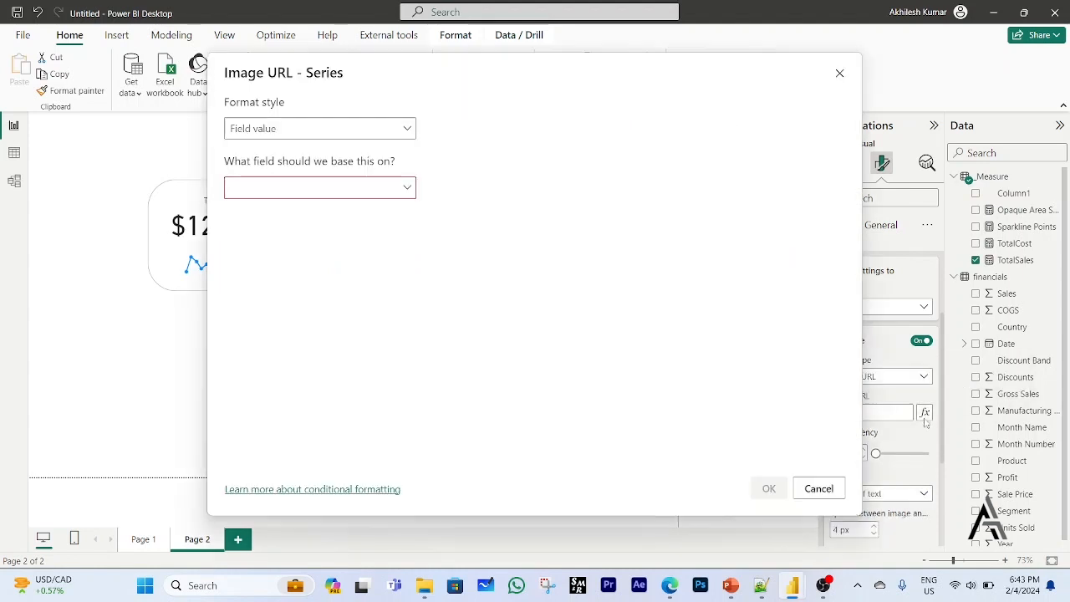
pyautogui.click(407, 188)
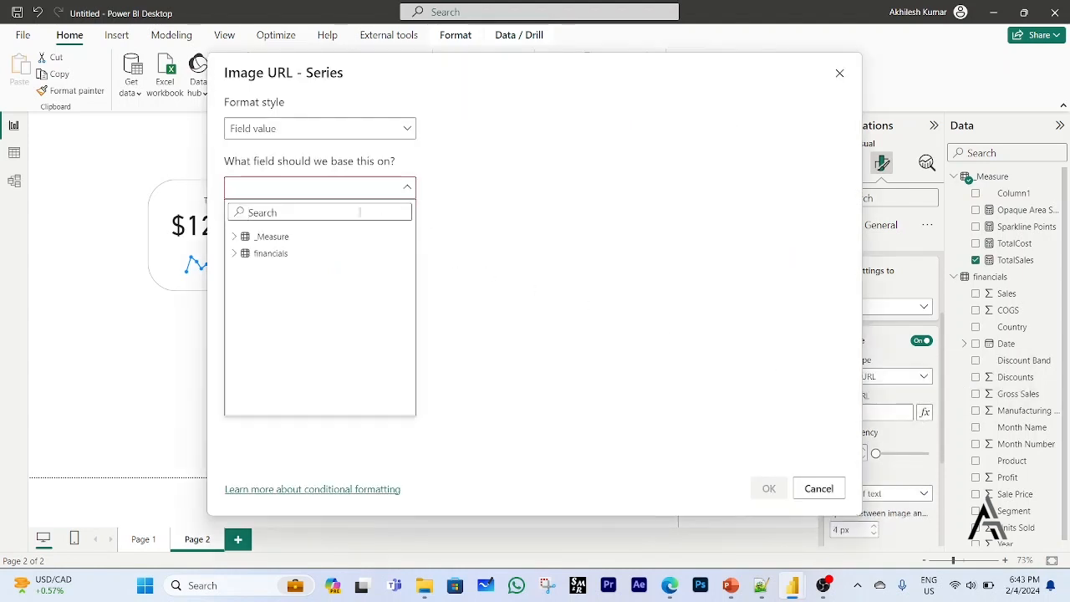
pyautogui.click(237, 239)
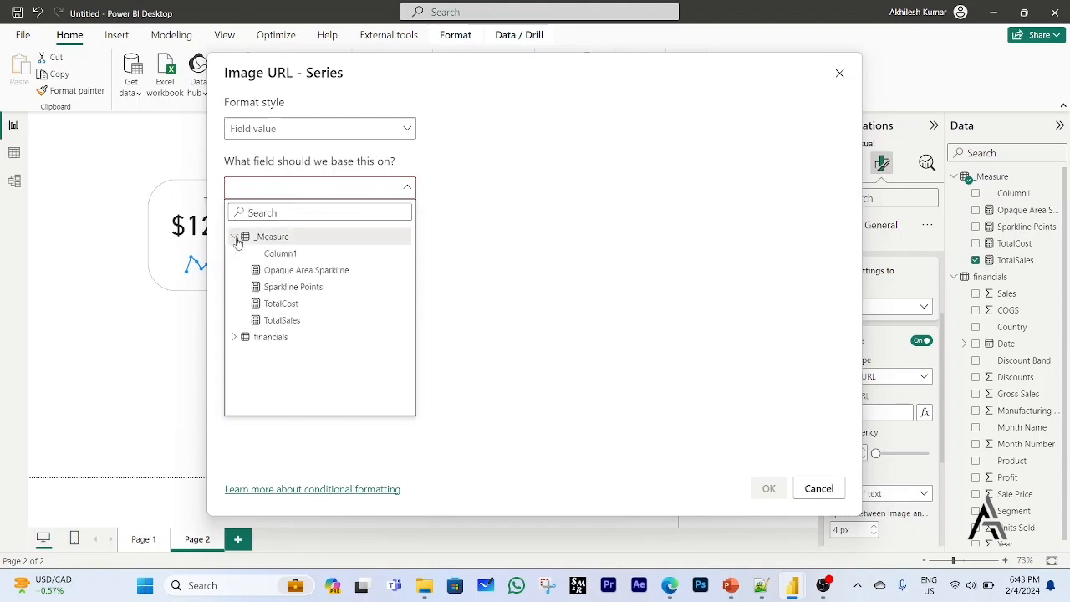
pyautogui.click(282, 271)
pyautogui.click(762, 488)
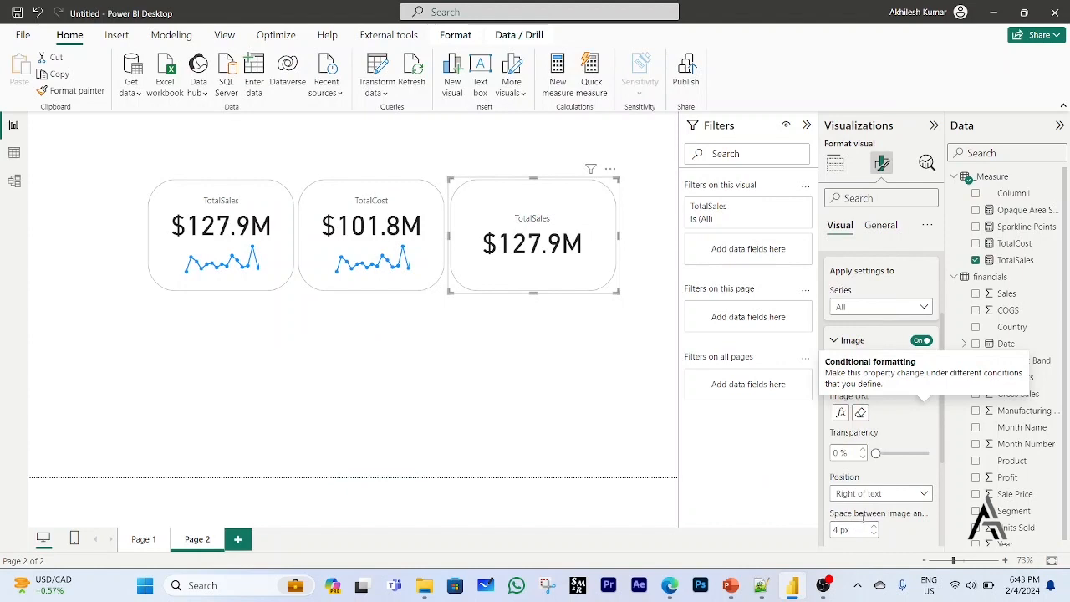
# Position the card's image below the text and set its size to 150 px.
pyautogui.scroll(-2, 892, 513)
pyautogui.click(903, 403)
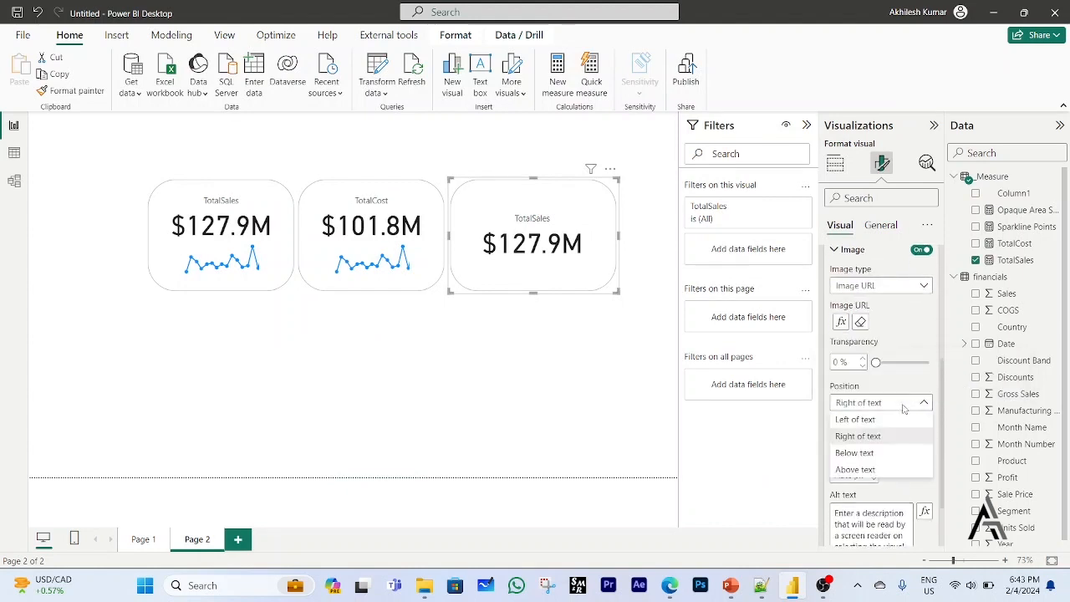
pyautogui.click(862, 453)
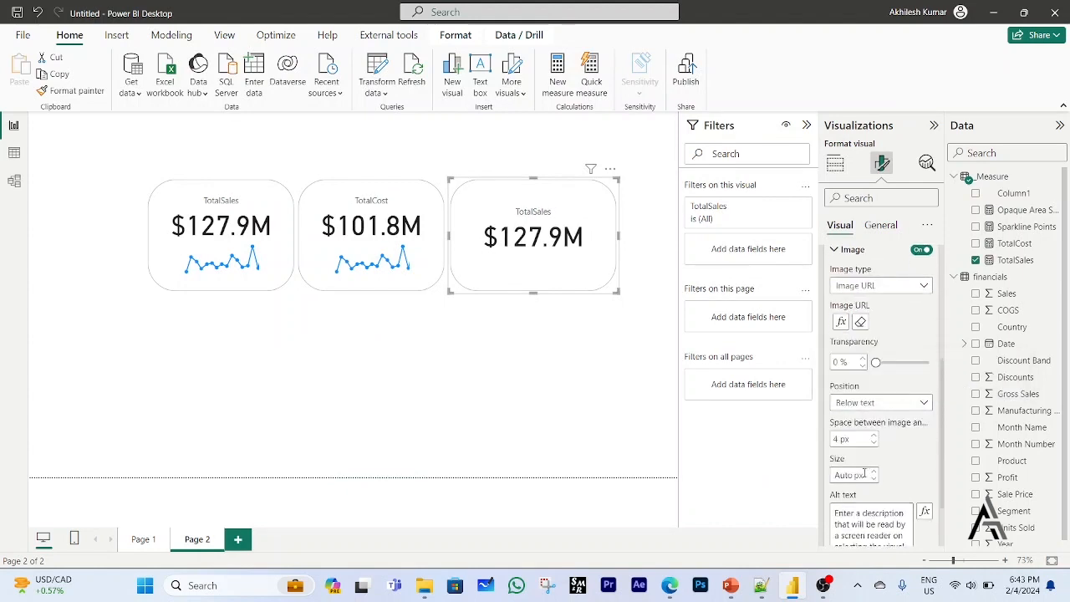
pyautogui.click(853, 475)
pyautogui.write('150')
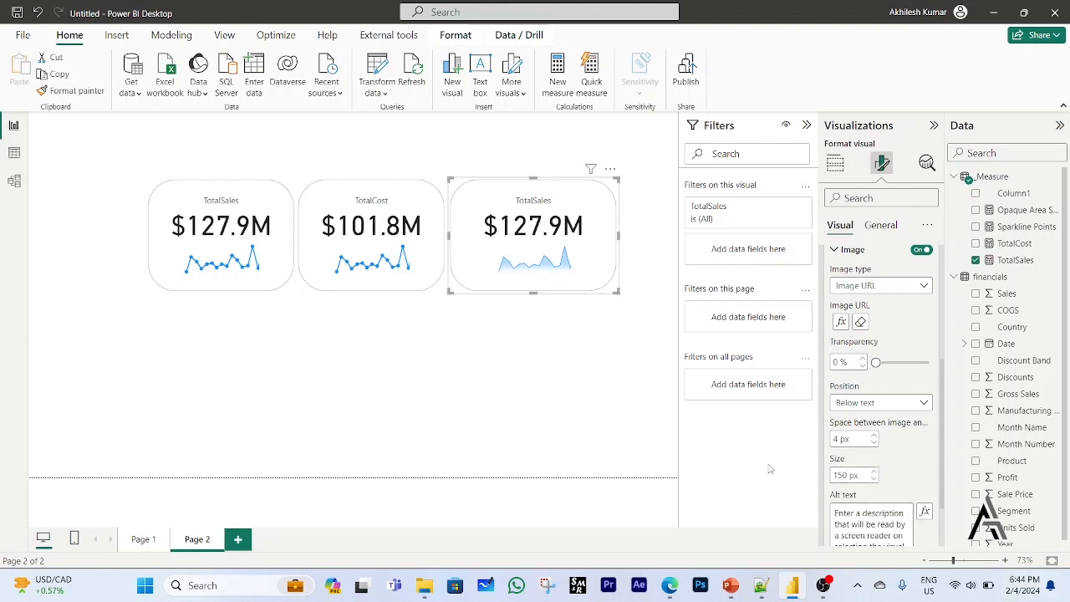
pyautogui.click(575, 357)
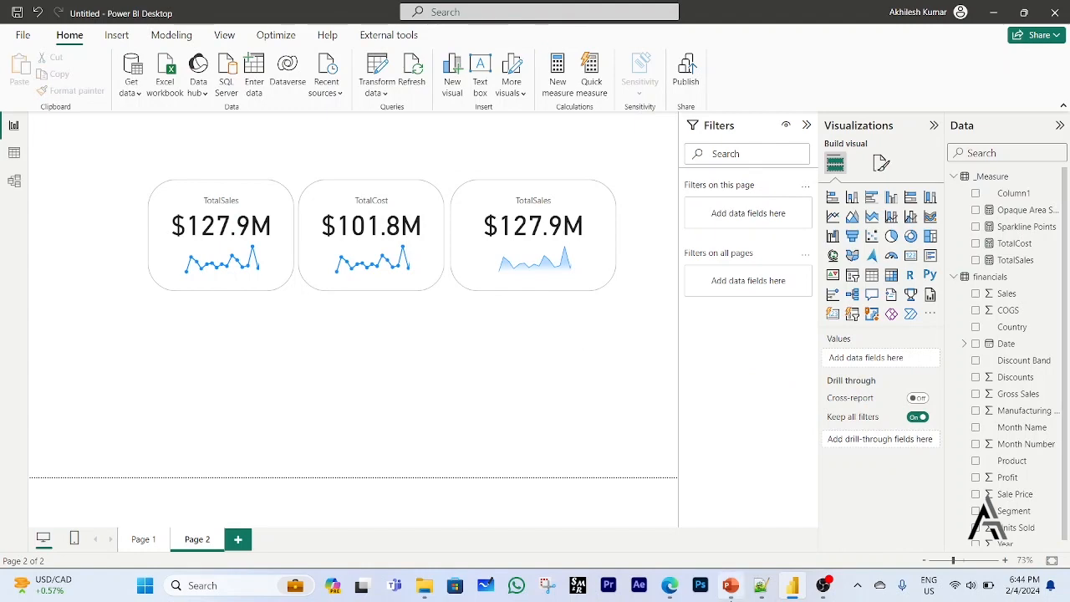
# Switch to the browser, return to the SVG templates gallery and open the Sparklines template page.
pyautogui.click(672, 590)
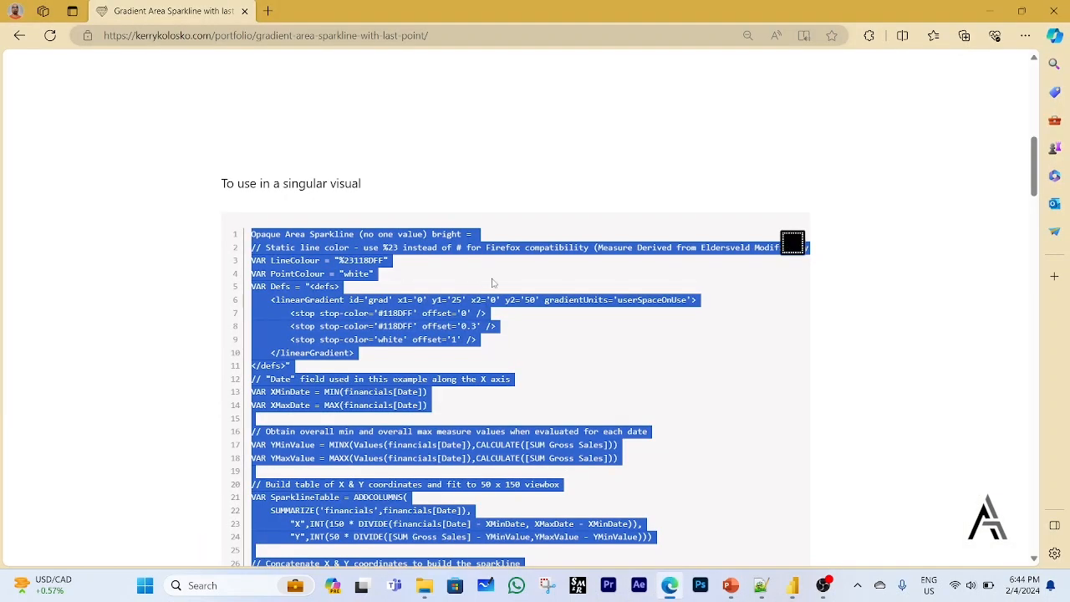
pyautogui.scroll(5, 491, 306)
pyautogui.scroll(3, 560, 359)
pyautogui.scroll(-4, 657, 370)
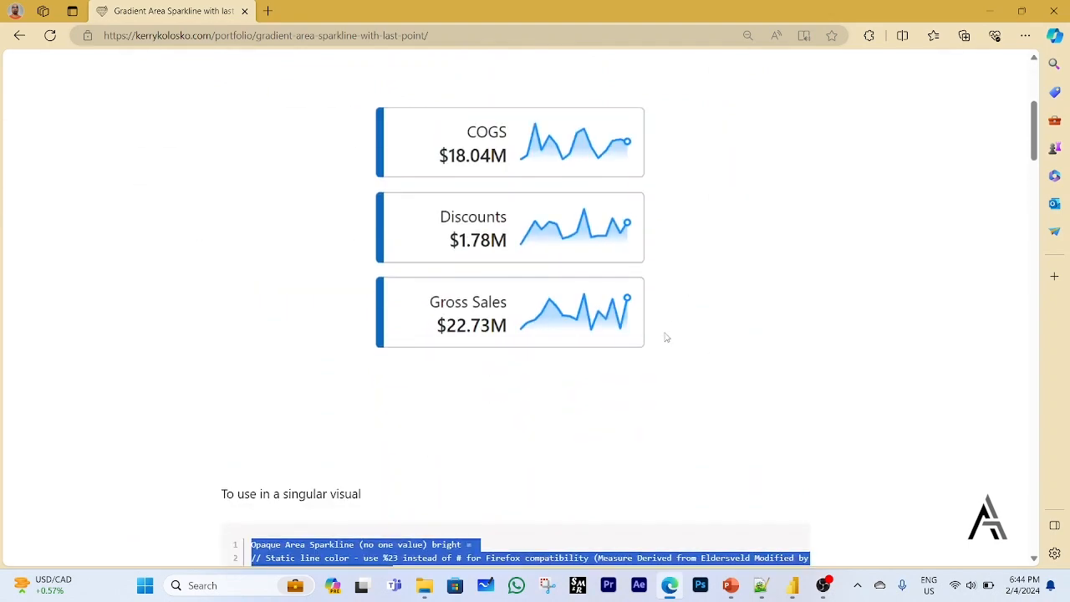
pyautogui.scroll(4, 461, 263)
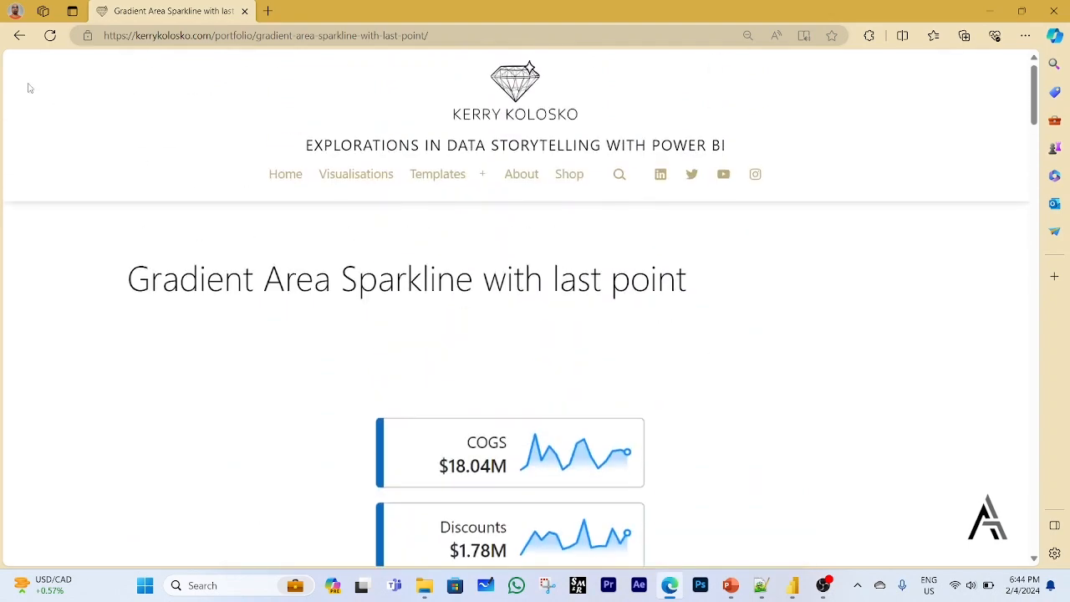
pyautogui.click(18, 36)
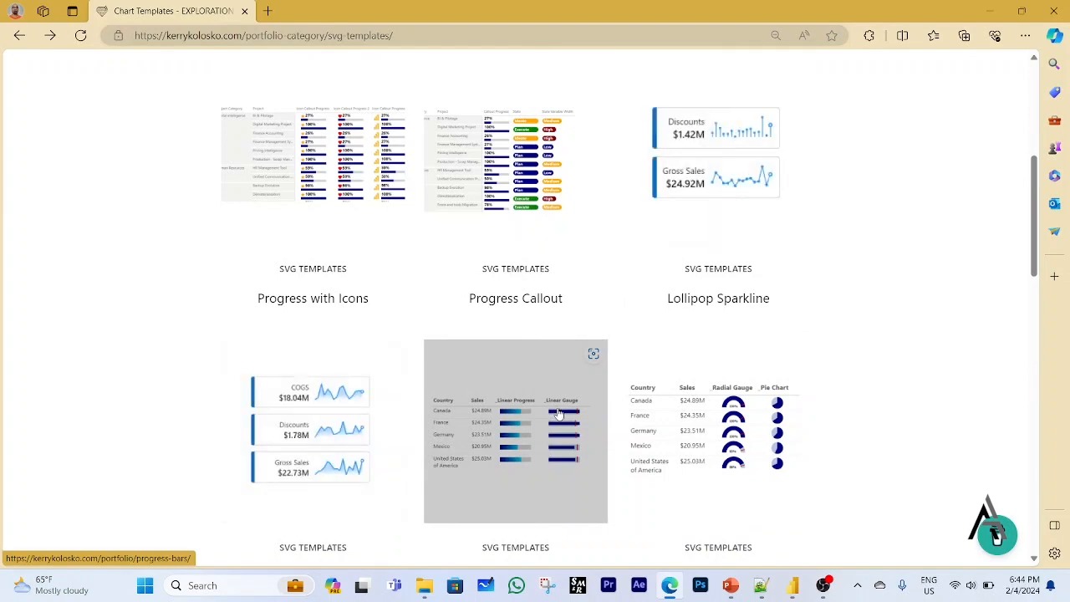
pyautogui.scroll(-4, 559, 413)
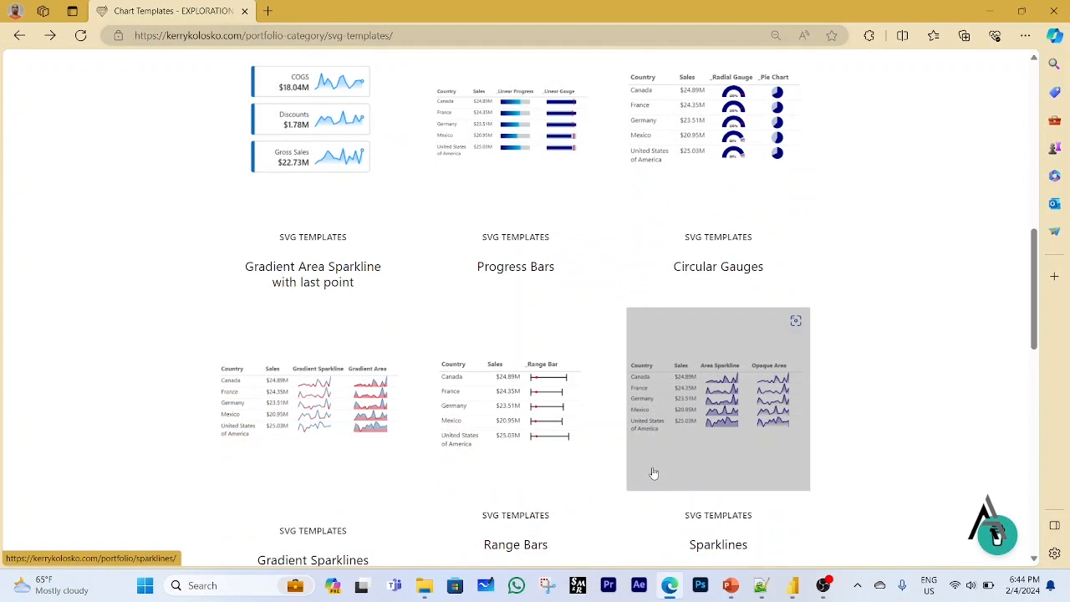
pyautogui.click(716, 405)
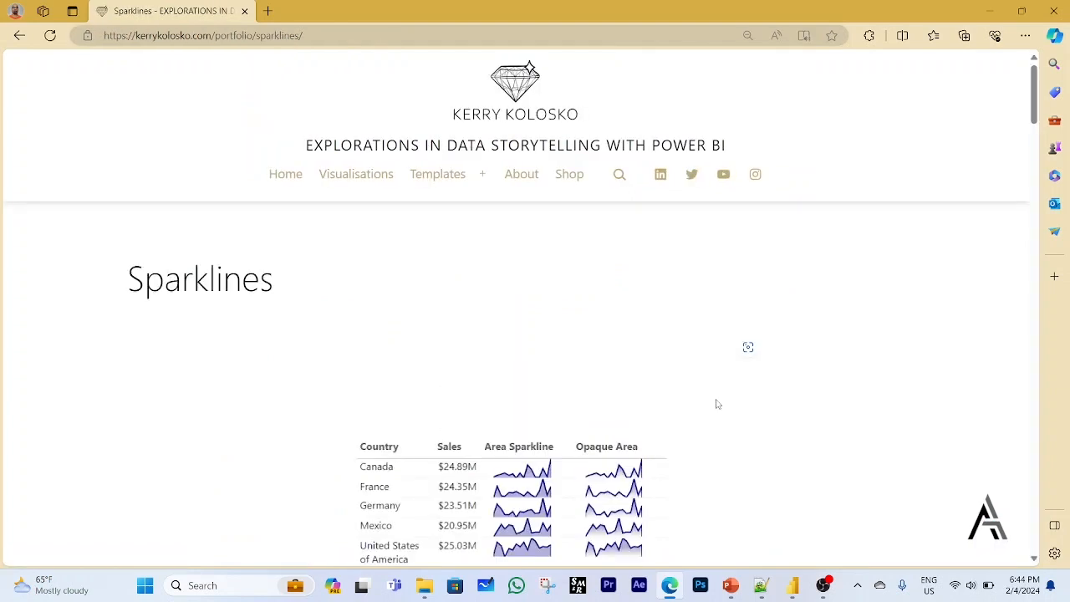
# Find the Area Sparkline DAX code on the Sparklines page and copy the whole code block.
pyautogui.scroll(-3, 716, 405)
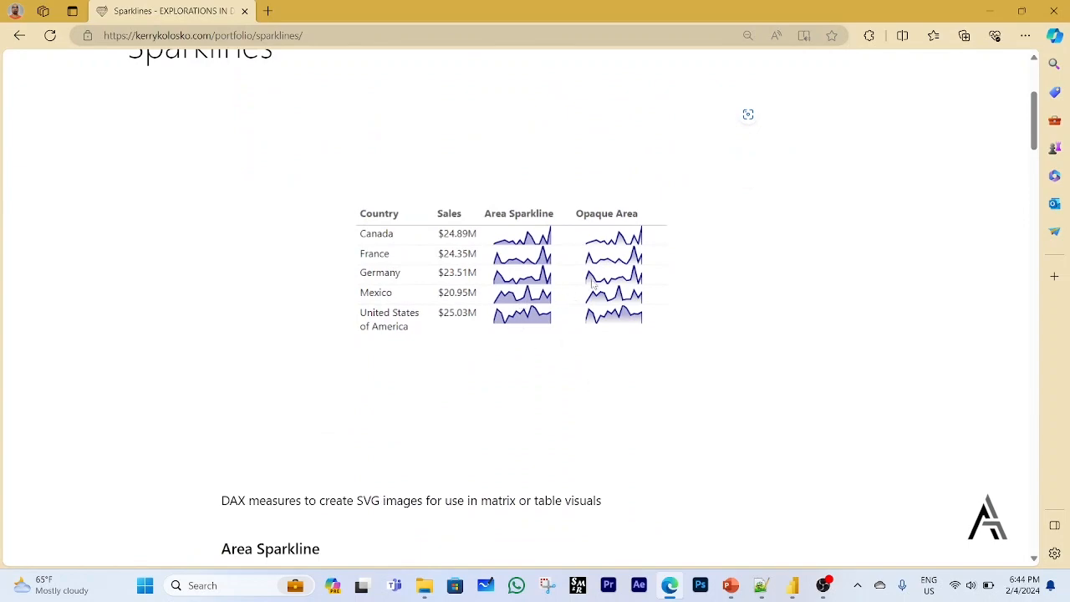
pyautogui.scroll(-2, 528, 315)
pyautogui.scroll(-2, 528, 315)
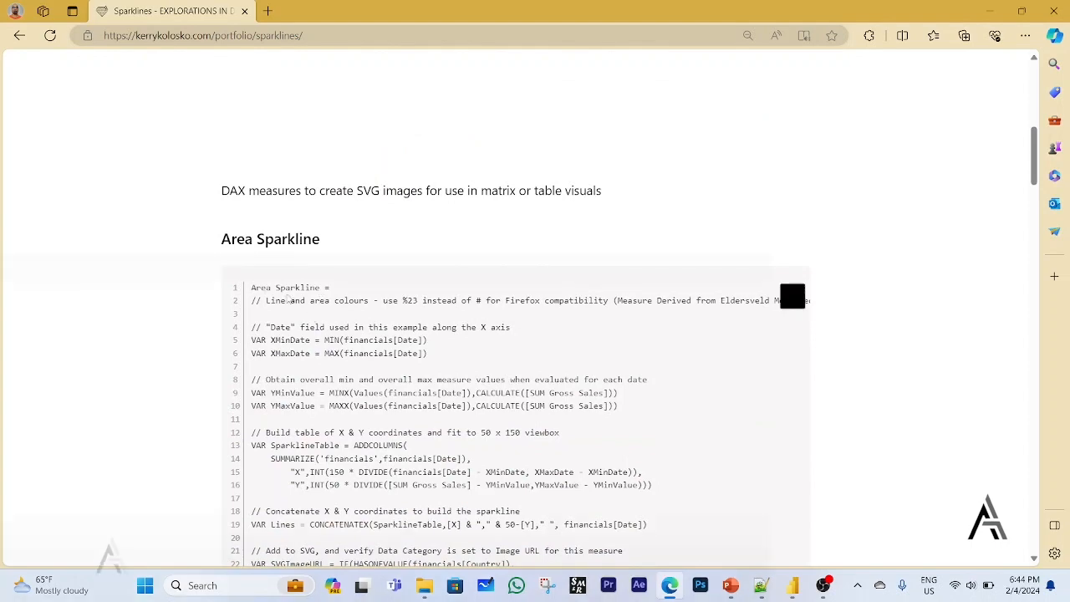
pyautogui.scroll(-3, 502, 334)
pyautogui.scroll(3, 660, 341)
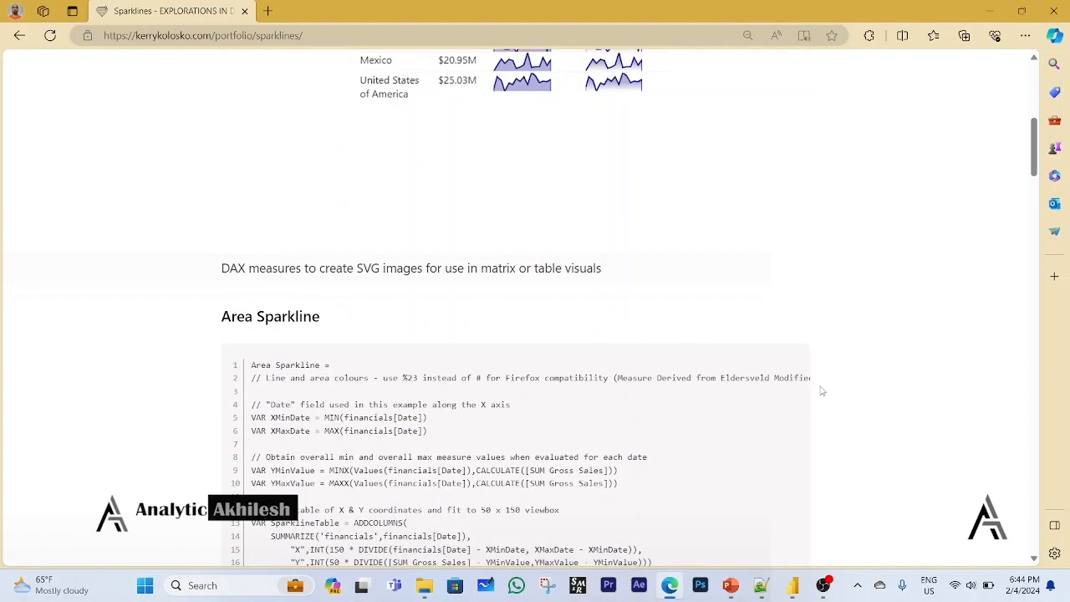
pyautogui.click(793, 376)
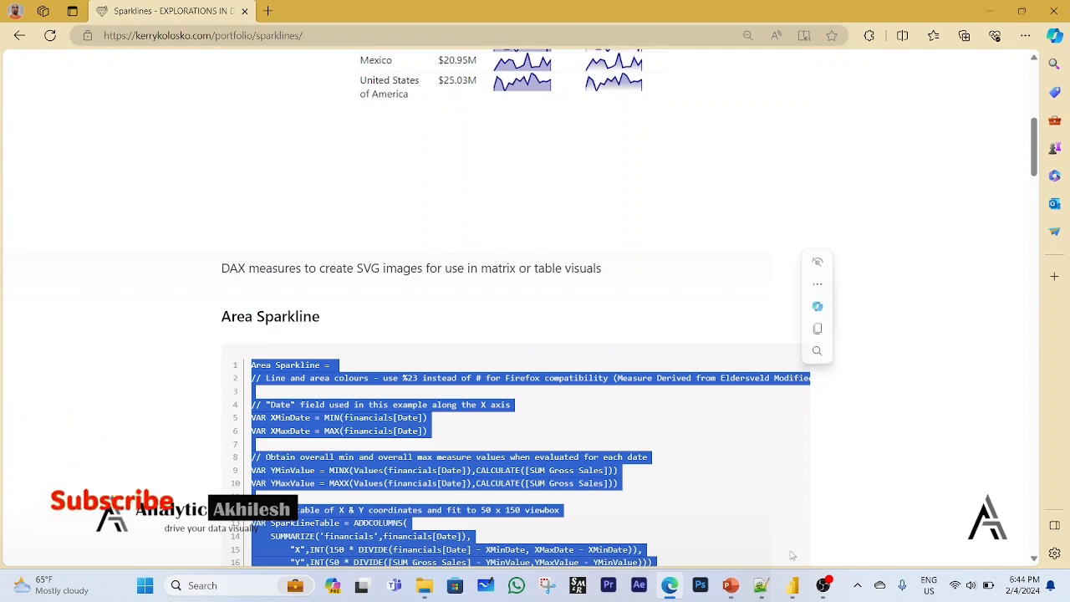
# Switch to Power BI Desktop, create a new measure in the _Measure table and paste the Area Sparkline code into it.
pyautogui.click(792, 585)
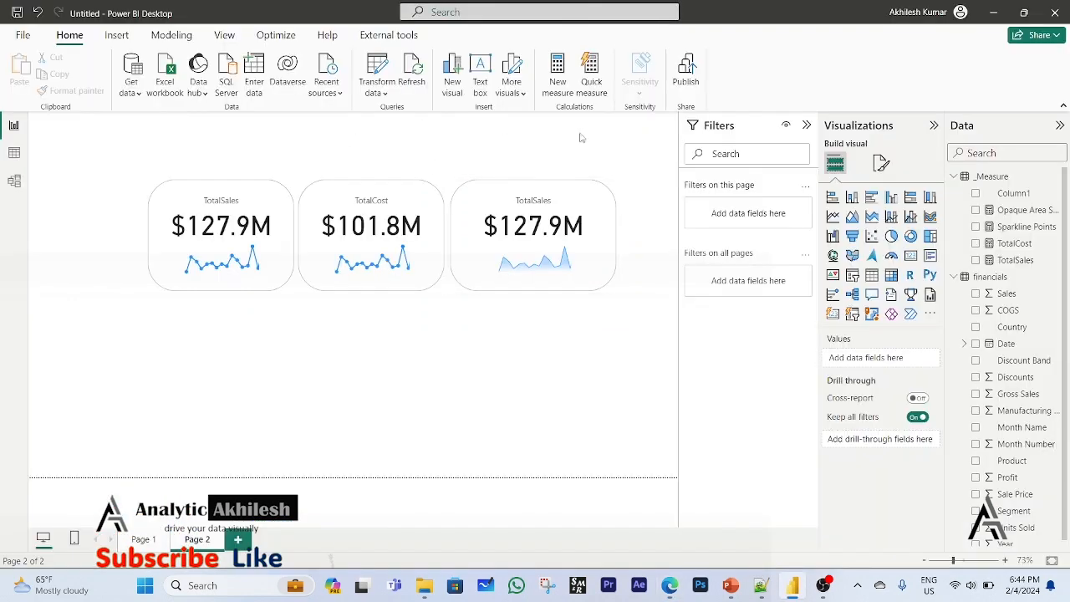
pyautogui.click(995, 177)
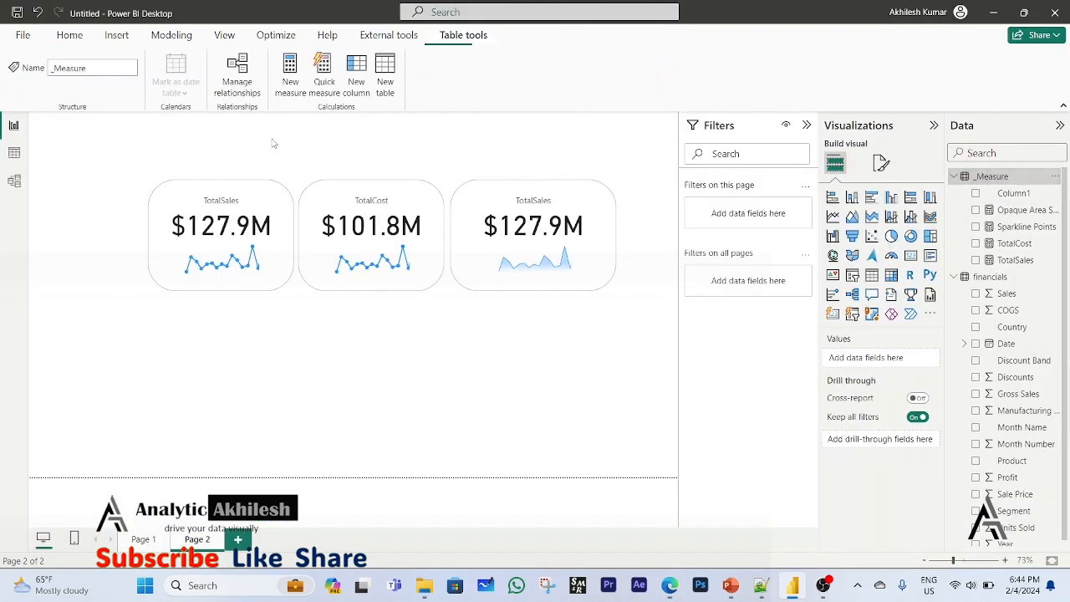
pyautogui.click(290, 75)
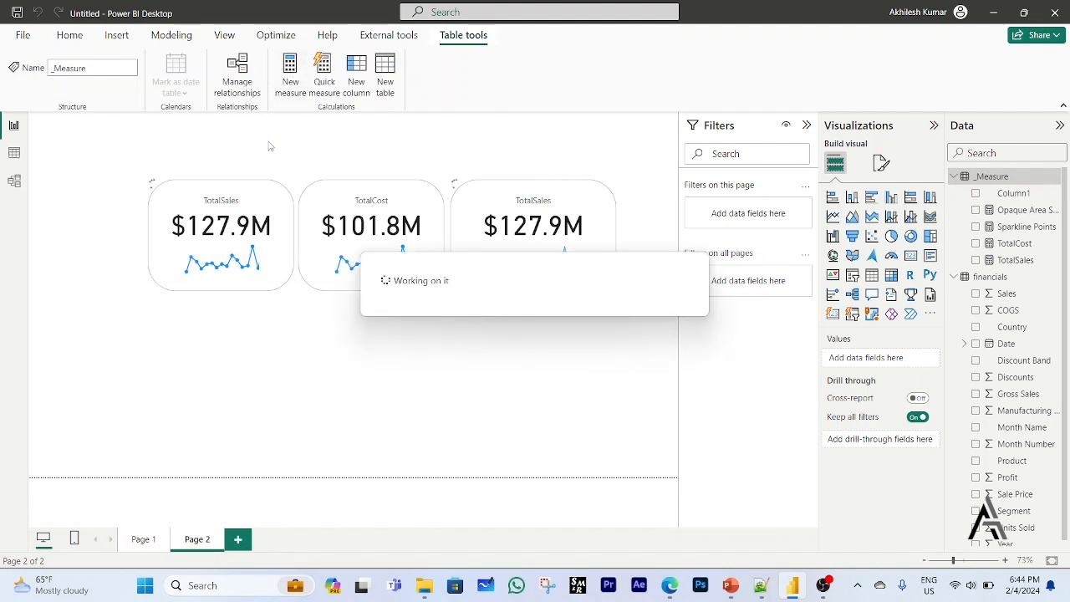
pyautogui.hotkey('ctrl', 'a')
pyautogui.hotkey('ctrl', 'v')
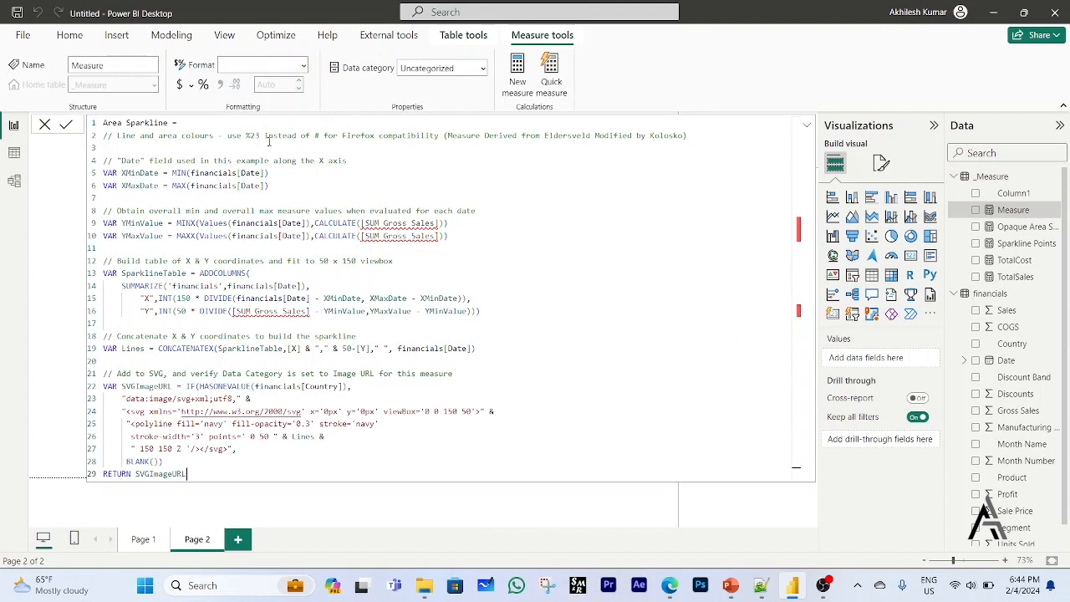
# Replace [SUM Gross Sales] with [TotalSales] in the YMinValue and YMaxValue variables of the Area Sparkline measure.
pyautogui.moveTo(362, 224); pyautogui.dragTo(440, 224)
pyautogui.write('tot')
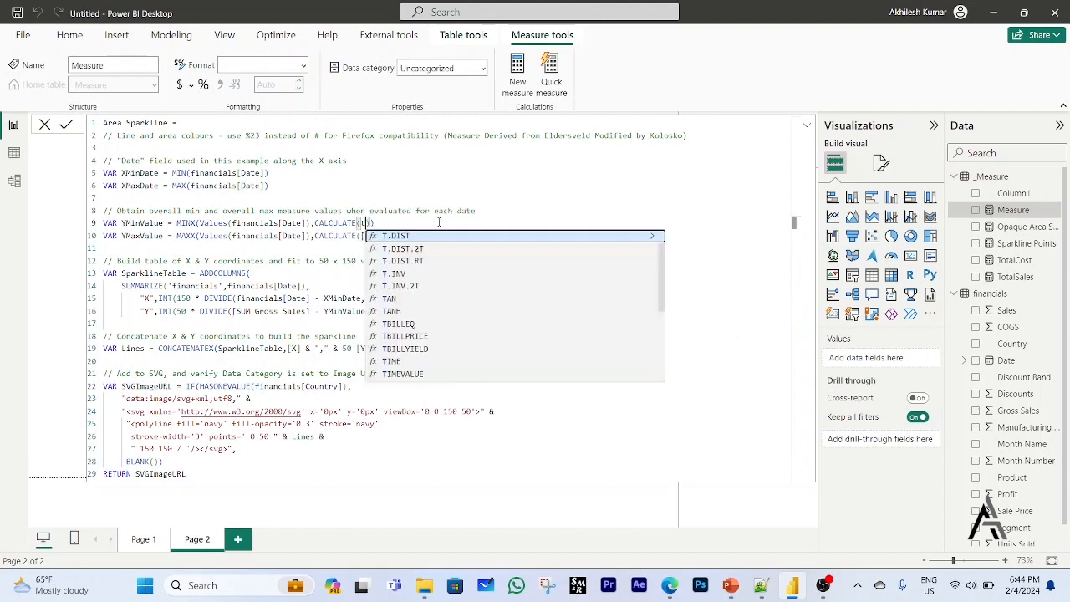
pyautogui.press('Tab')
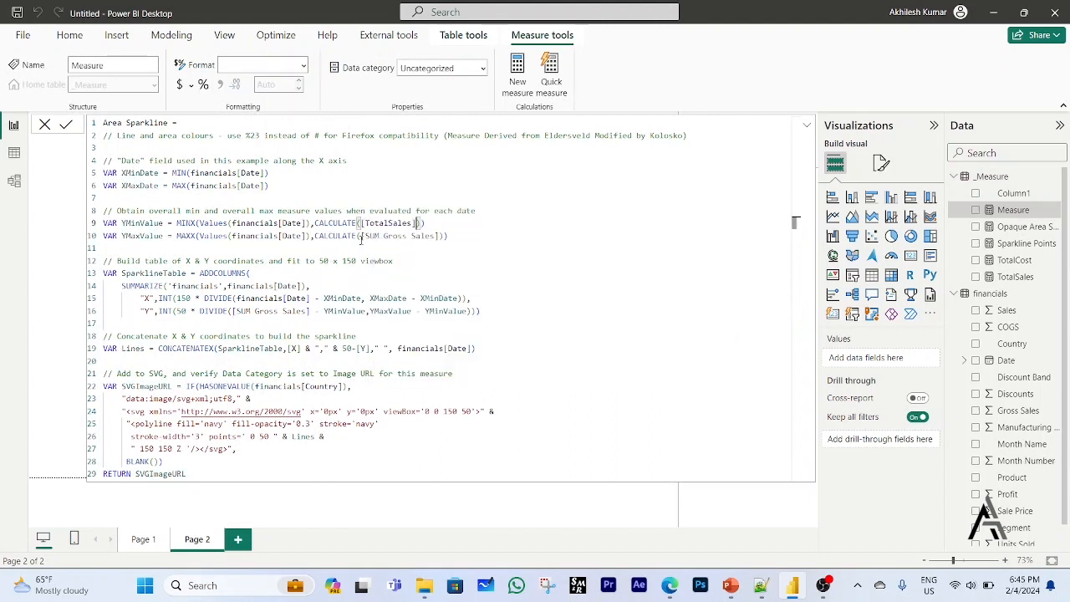
pyautogui.moveTo(360, 237); pyautogui.dragTo(436, 238)
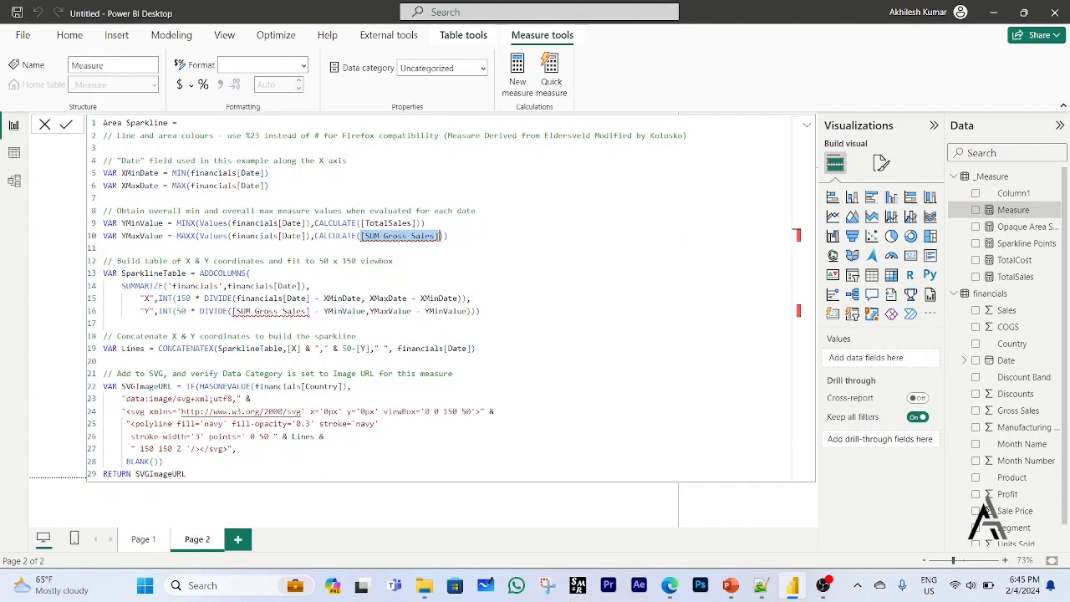
pyautogui.write('tot')
pyautogui.press('Down')
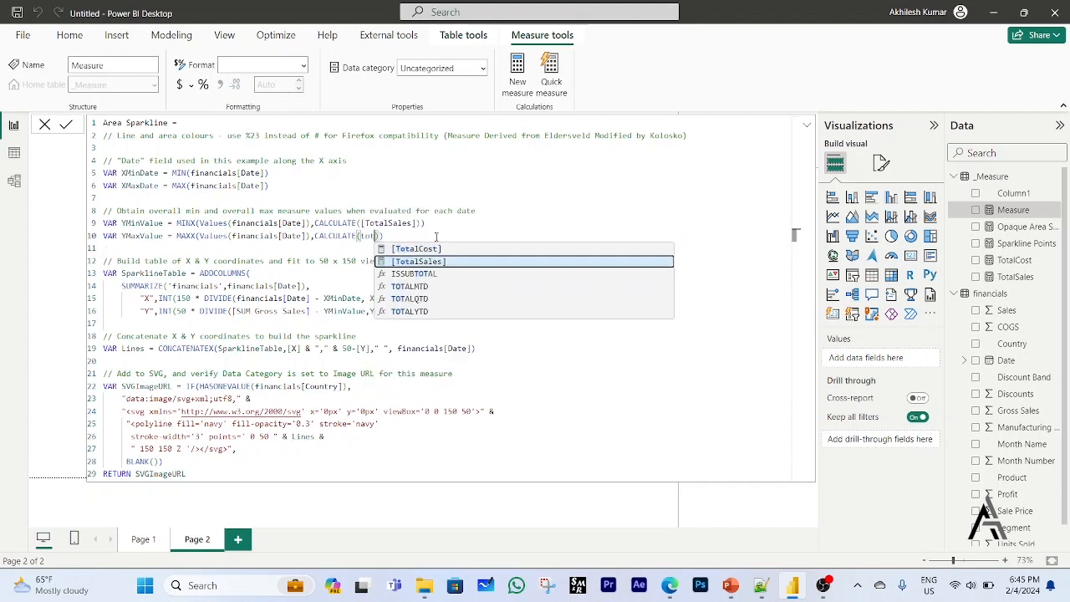
pyautogui.press('Tab')
pyautogui.click(555, 319)
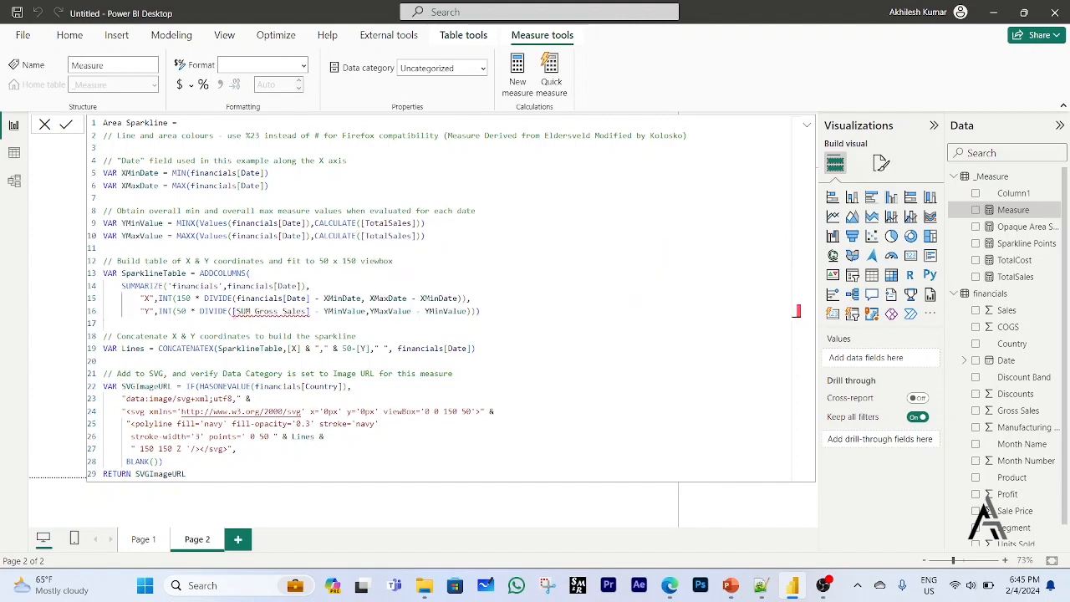
# Replace [SUM Gross Sales] with [TotalSales] in the "Y" column expression of the SparklineTable variable.
pyautogui.moveTo(233, 311); pyautogui.dragTo(308, 312)
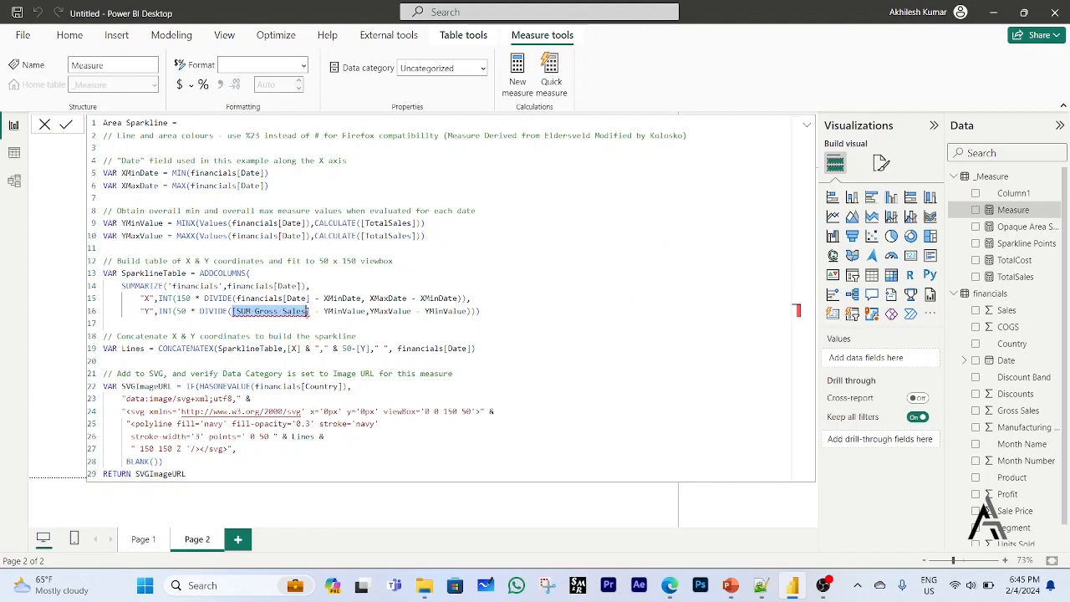
pyautogui.write('tot')
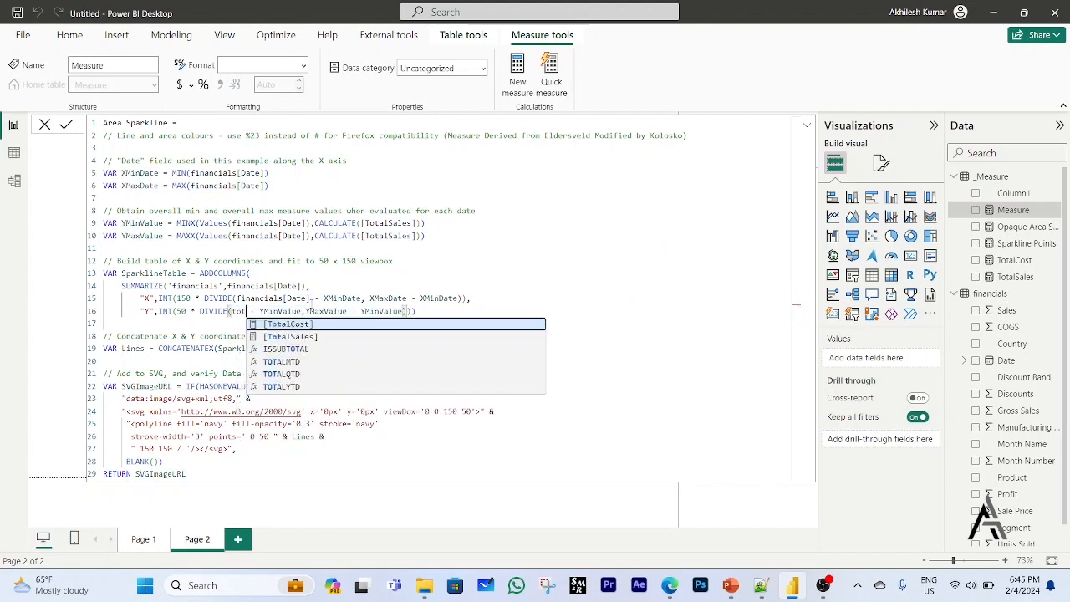
pyautogui.press('Down')
pyautogui.press('Tab')
pyautogui.click(583, 350)
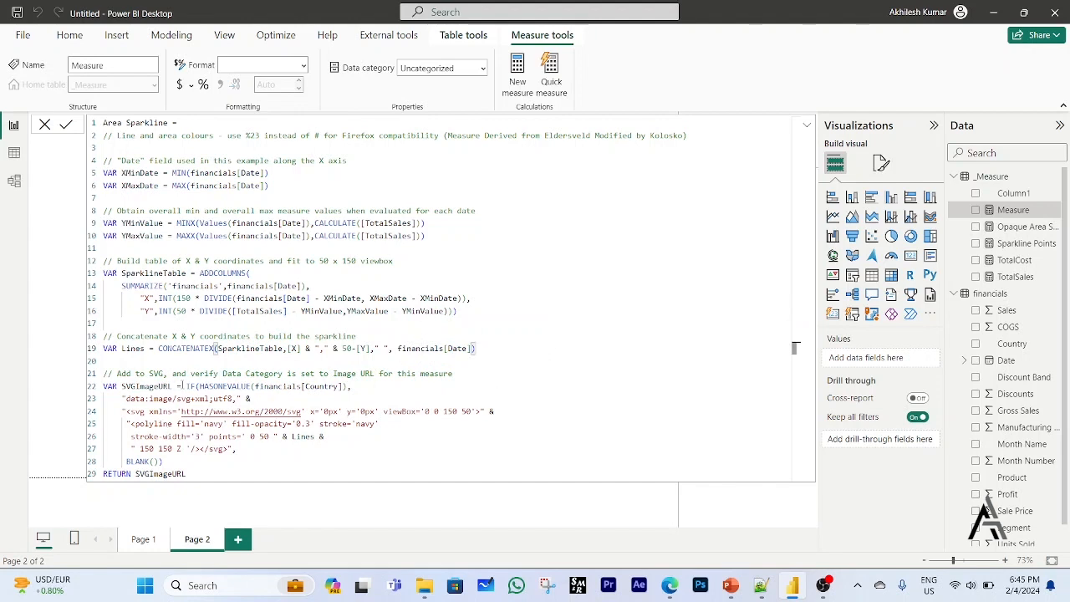
# Remove the IF(HASONEVALUE(financials[Country]) wrapper and its BLANK() alternative from SVGImageURL, leaving only the SVG string.
pyautogui.click(176, 387)
pyautogui.moveTo(185, 386); pyautogui.dragTo(360, 387)
pyautogui.press('Delete')
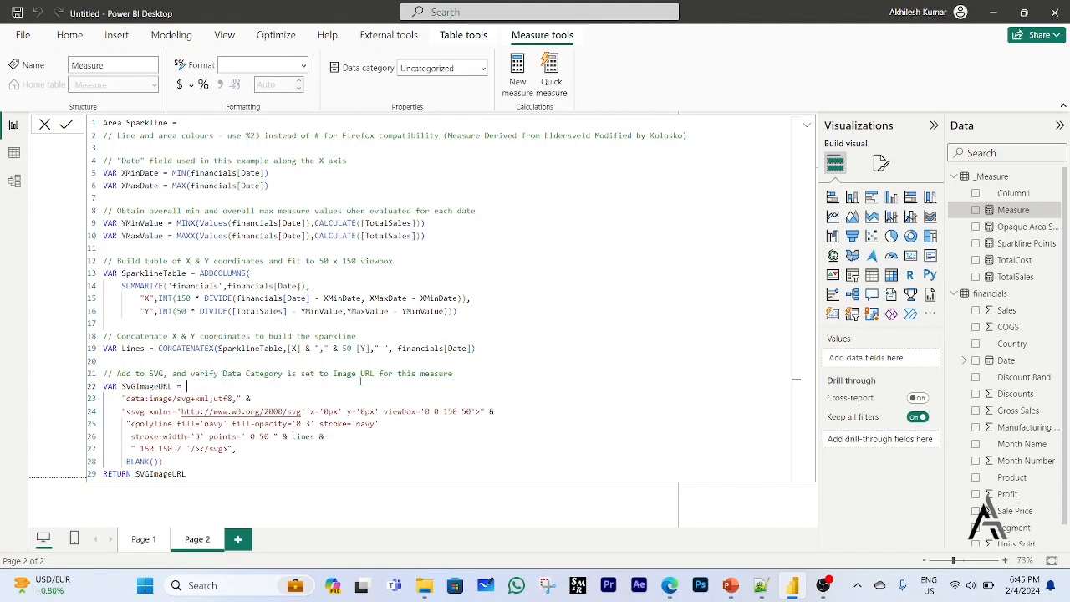
pyautogui.press('Delete')
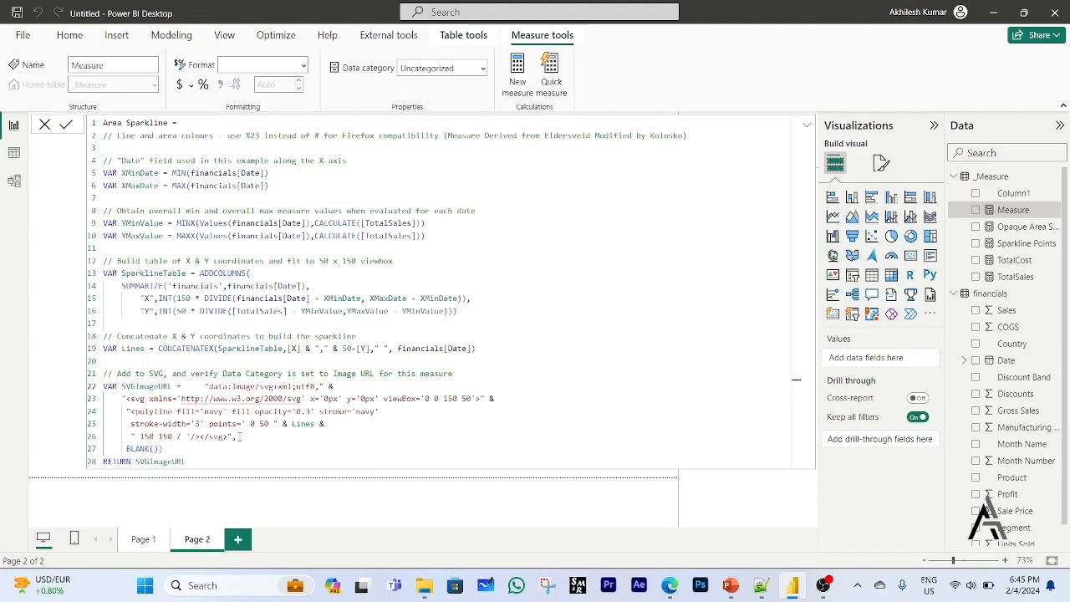
pyautogui.press('BackSpace')
pyautogui.moveTo(168, 450); pyautogui.dragTo(103, 450)
pyautogui.press('BackSpace')
pyautogui.press('Delete')
pyautogui.click(376, 437)
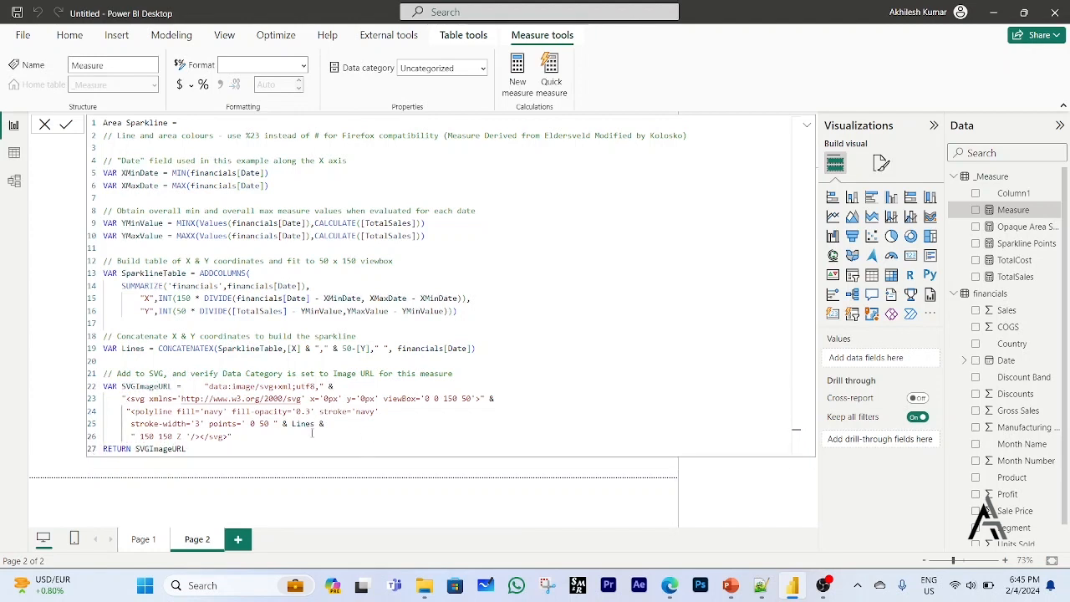
# Change the polyline's fill colour to Black in the SVG code and commit the Area Sparkline measure.
pyautogui.click(222, 410)
pyautogui.write('B')
pyautogui.press('BackSpace')
pyautogui.press('BackSpace')
pyautogui.press('BackSpace')
pyautogui.press('BackSpace')
pyautogui.press('BackSpace')
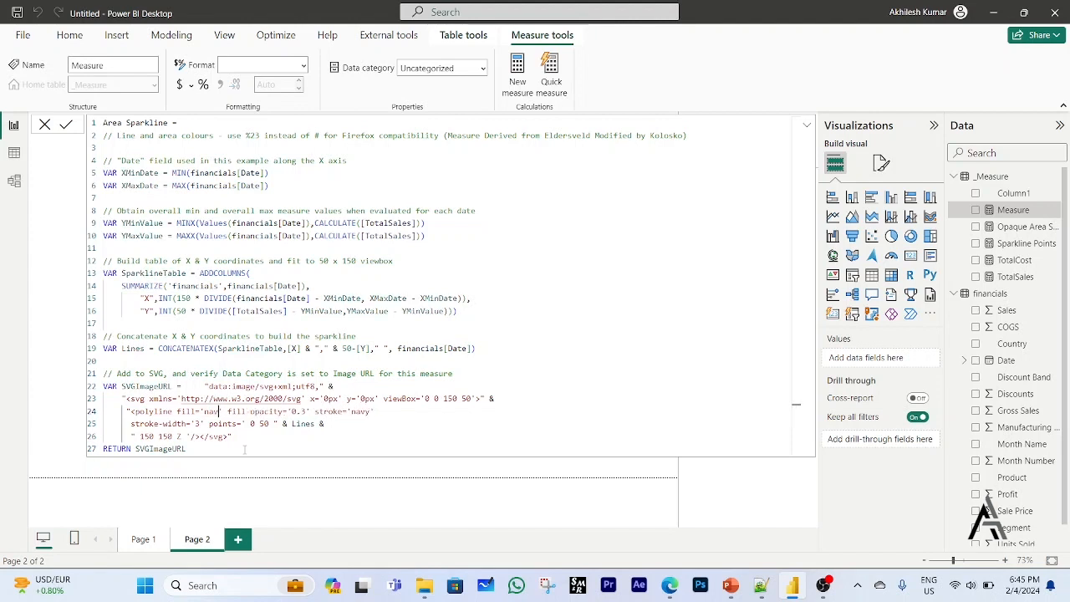
pyautogui.write('Black')
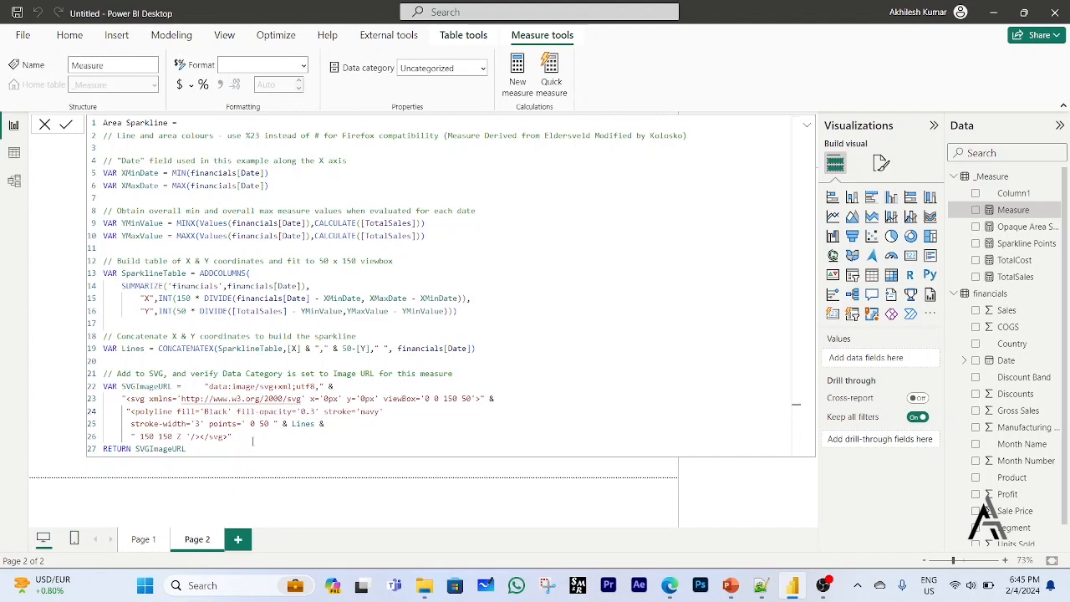
pyautogui.click(404, 435)
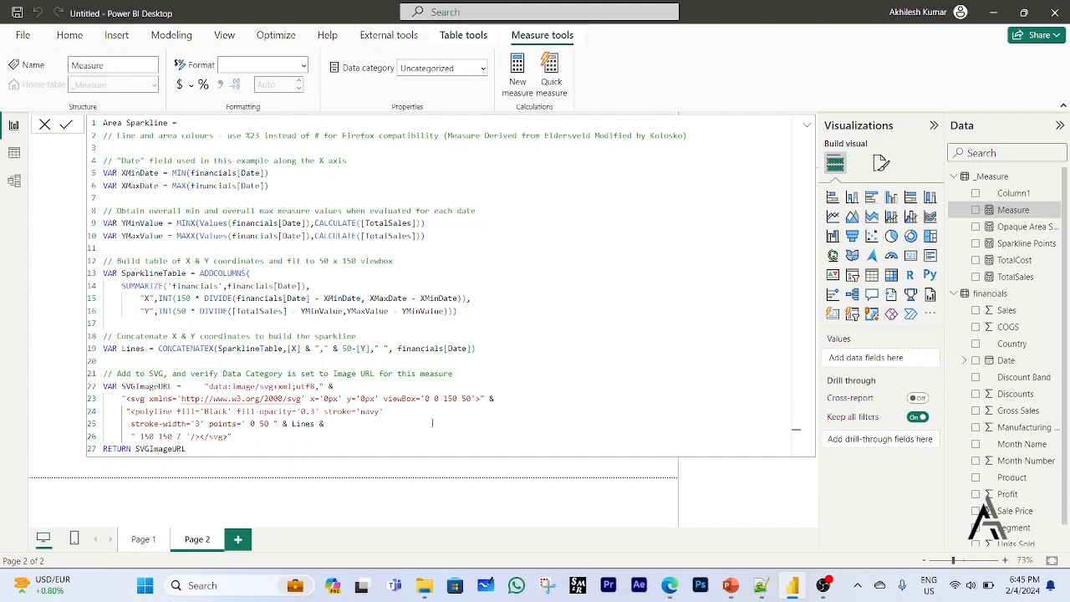
pyautogui.press('Return')
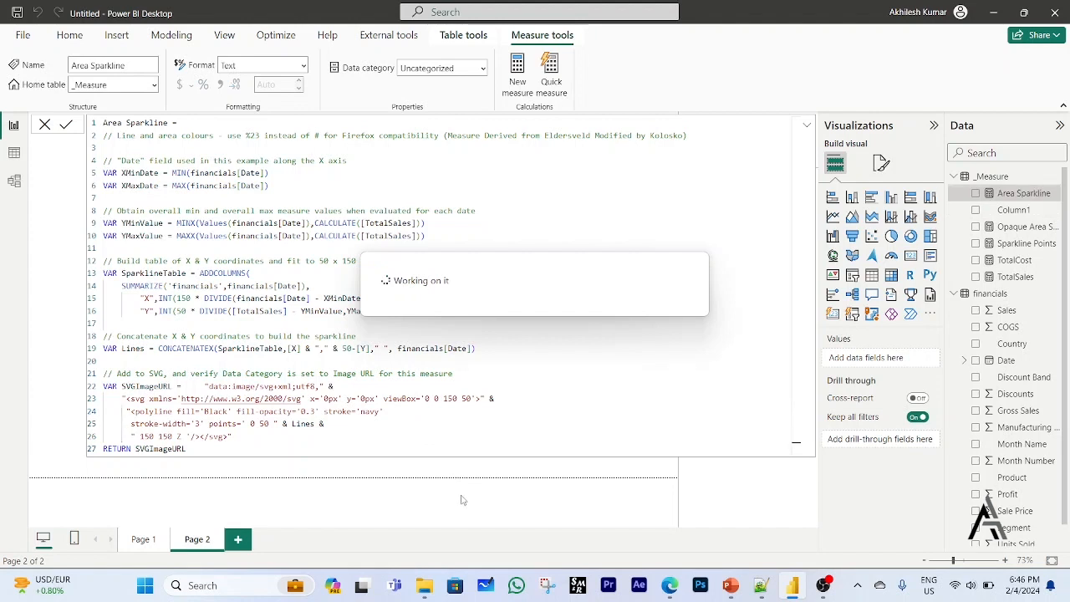
# Set the Area Sparkline measure's data category to Image URL and return to the report canvas.
pyautogui.click(485, 72)
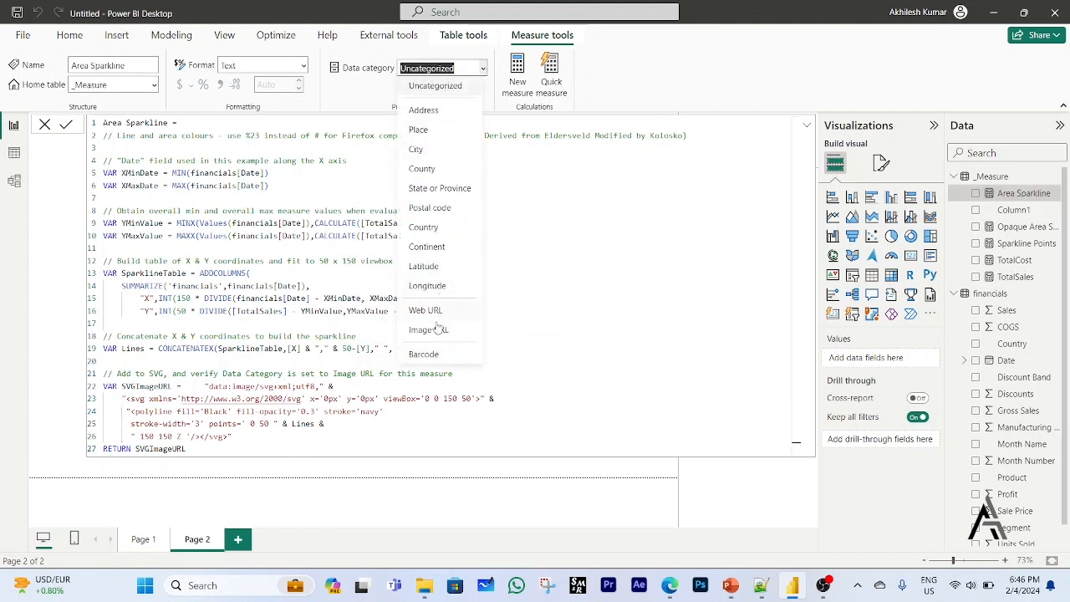
pyautogui.click(437, 333)
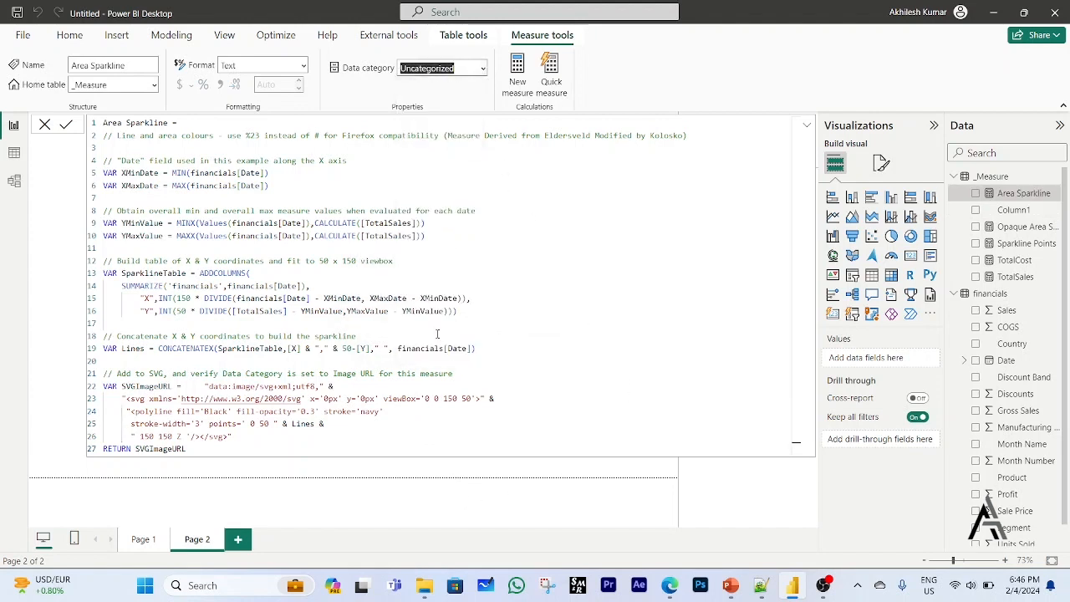
pyautogui.click(556, 476)
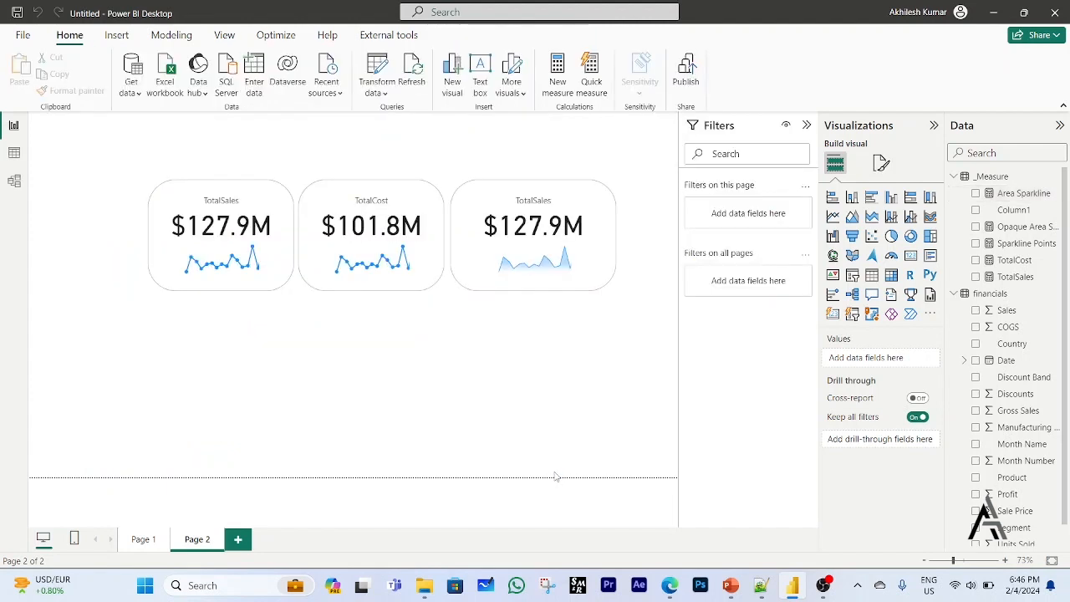
# Duplicate the TotalSales card with the gradient area sparkline and place the copy below the first TotalSales card.
pyautogui.click(596, 271)
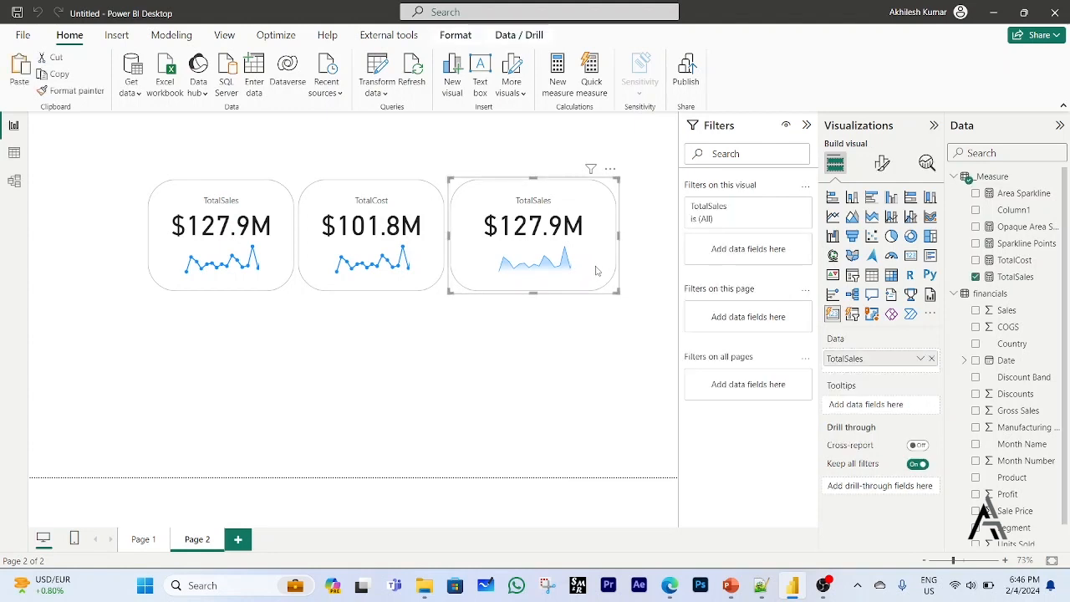
pyautogui.hotkey('ctrl', 'c')
pyautogui.hotkey('ctrl', 'v')
pyautogui.moveTo(588, 273); pyautogui.dragTo(281, 397)
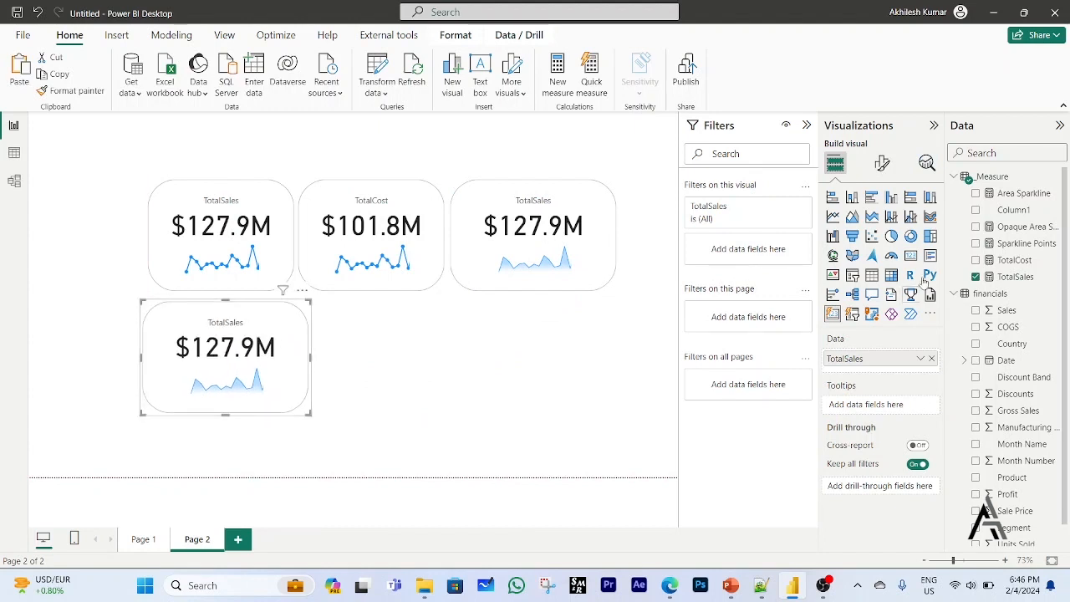
# Clear the copied card's existing image URL formatting and base its image URL on the Area Sparkline measure's field value.
pyautogui.click(882, 163)
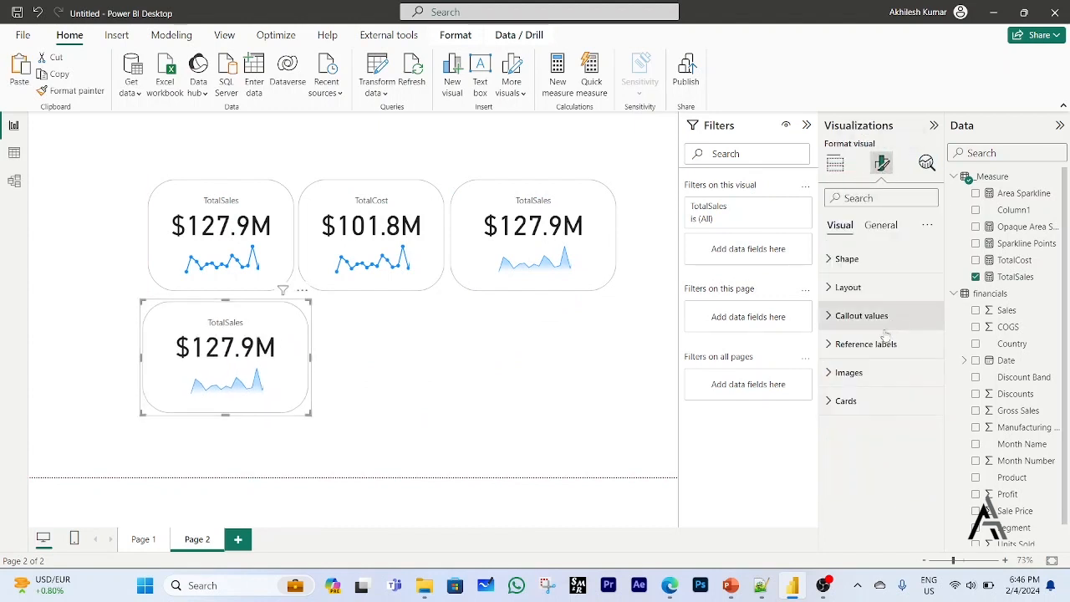
pyautogui.click(830, 375)
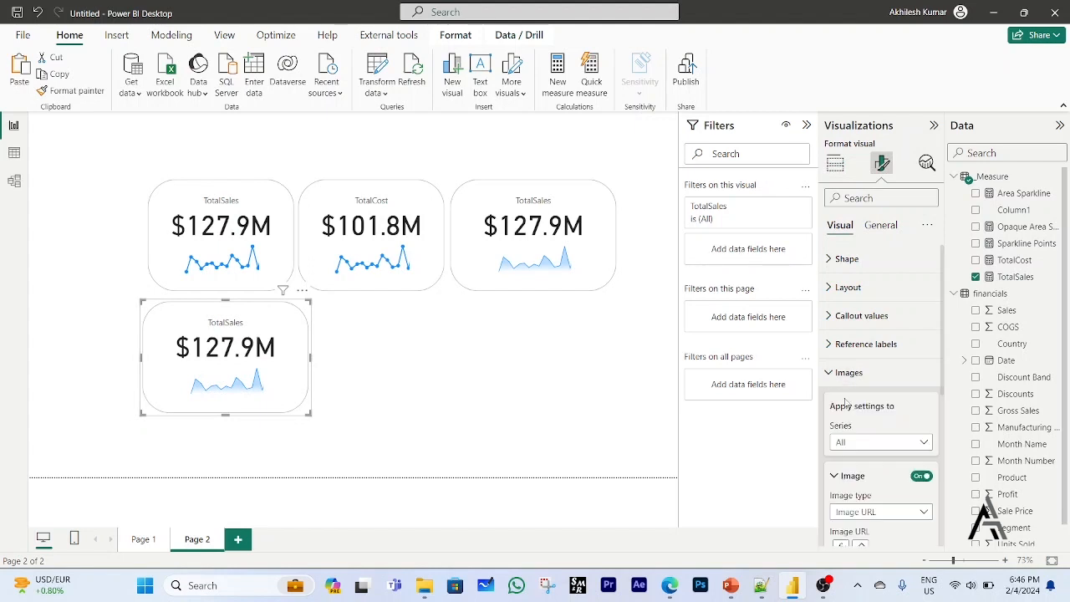
pyautogui.scroll(-1, 905, 515)
pyautogui.scroll(-3, 901, 509)
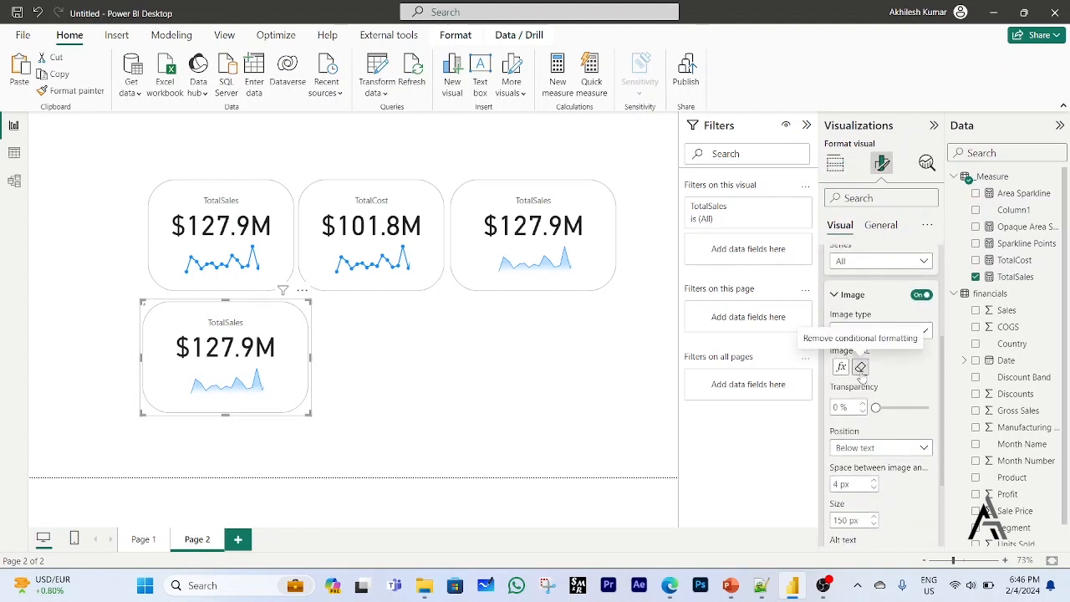
pyautogui.click(924, 369)
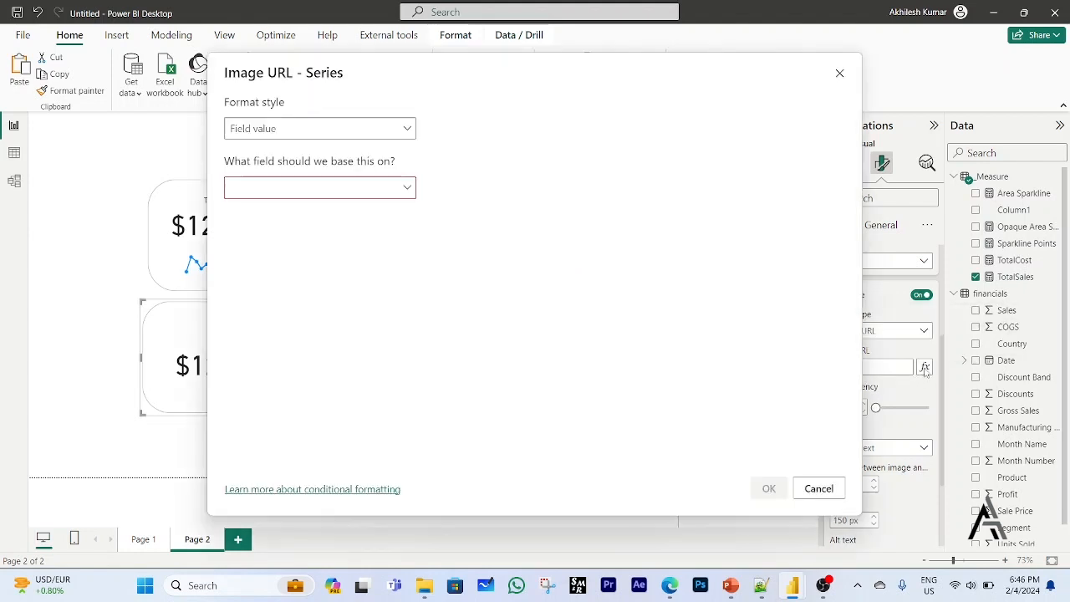
pyautogui.click(406, 189)
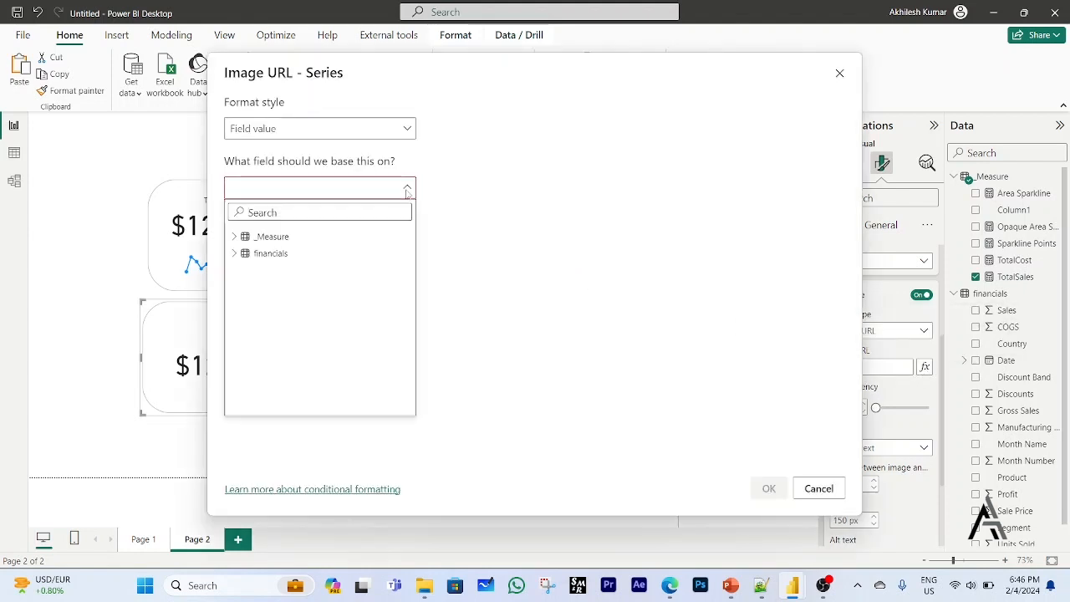
pyautogui.click(235, 237)
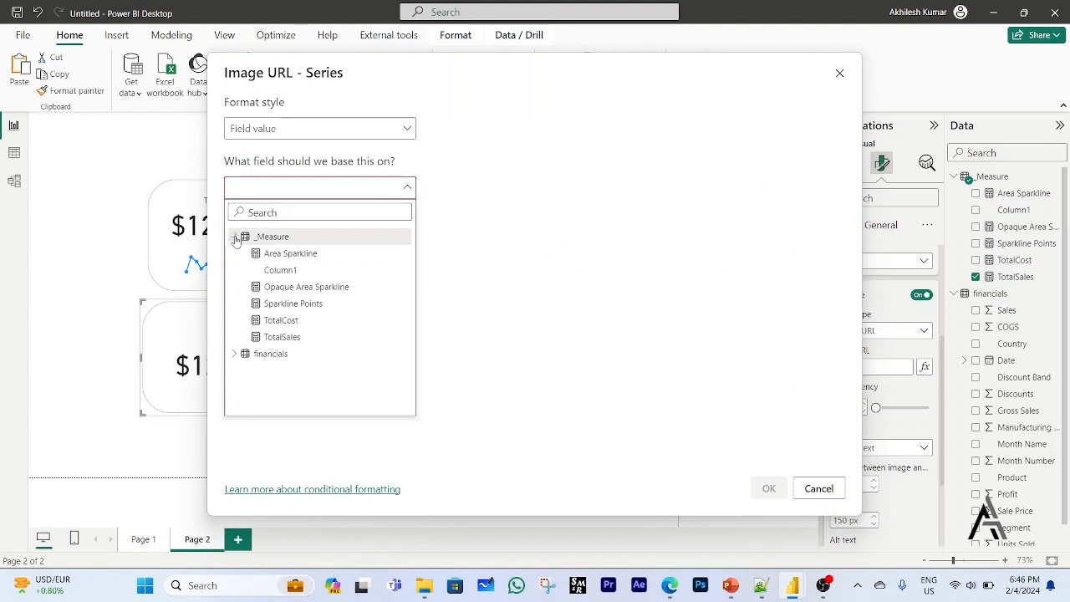
pyautogui.click(260, 254)
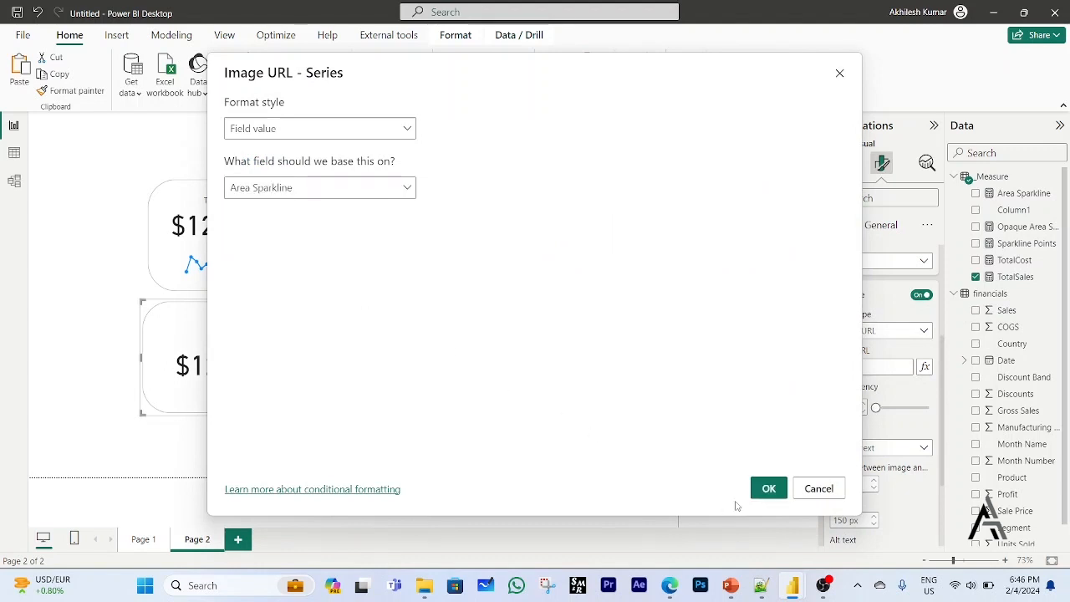
pyautogui.click(766, 489)
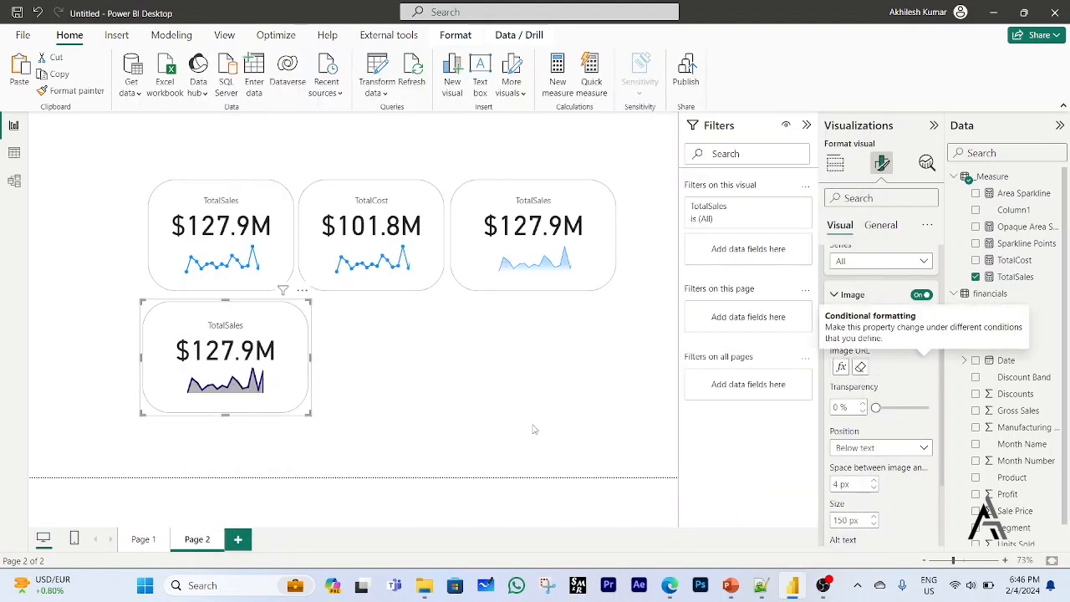
pyautogui.click(372, 461)
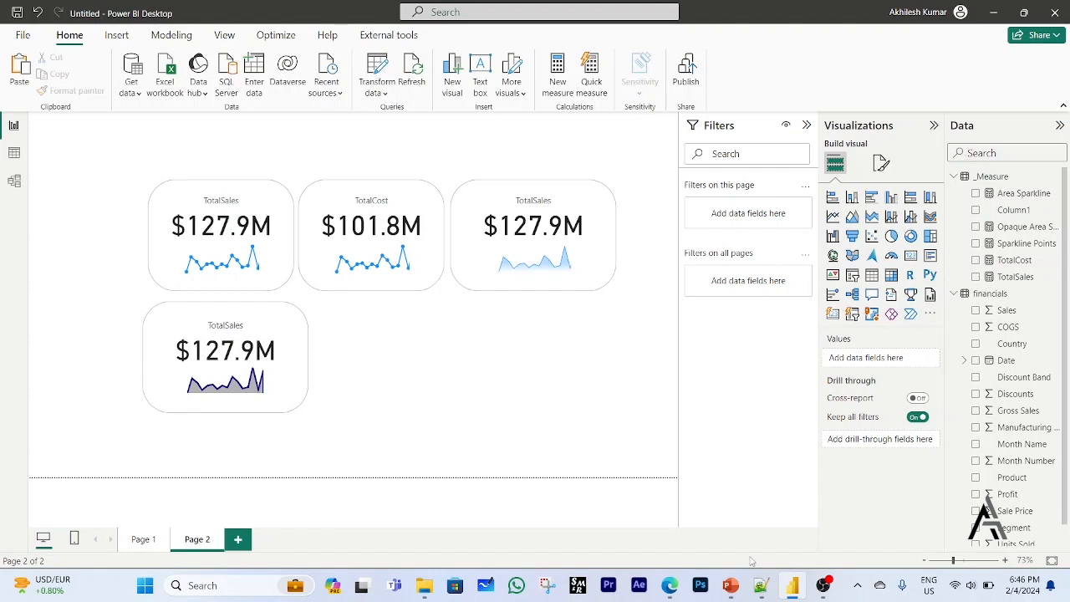
# Switch to the browser, return to the SVG templates gallery and open the Progress Bars page at its Bullet code.
pyautogui.click(672, 588)
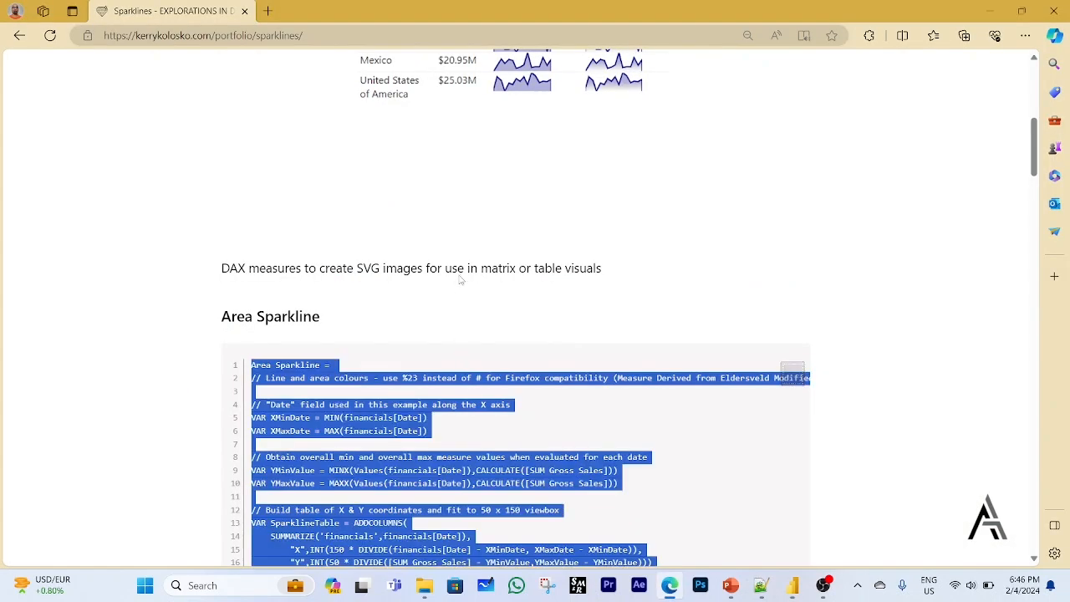
pyautogui.scroll(5, 473, 251)
pyautogui.click(19, 35)
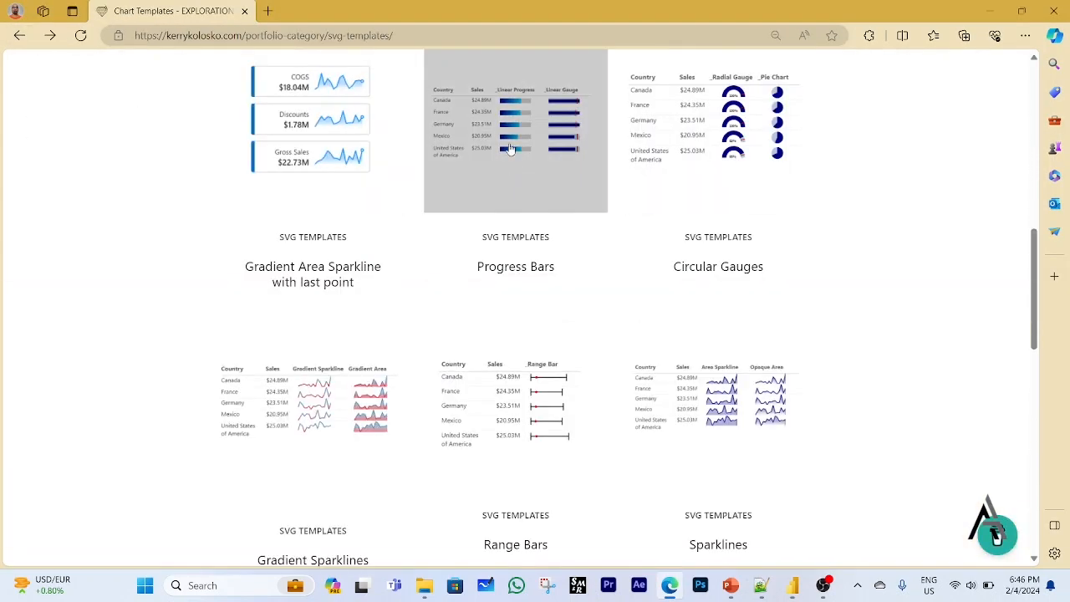
pyautogui.click(510, 148)
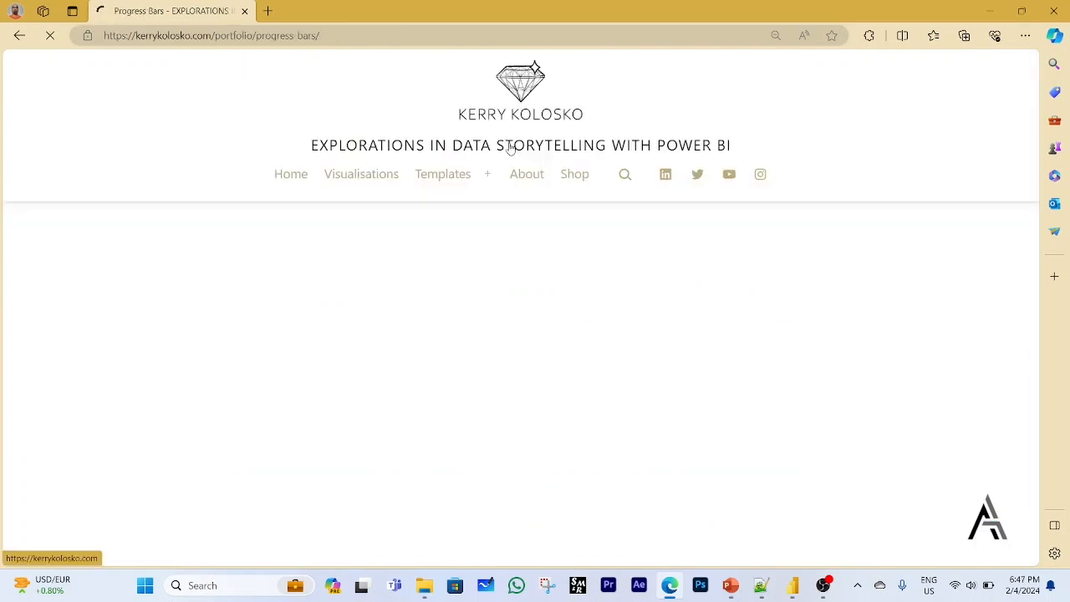
pyautogui.scroll(-3, 554, 367)
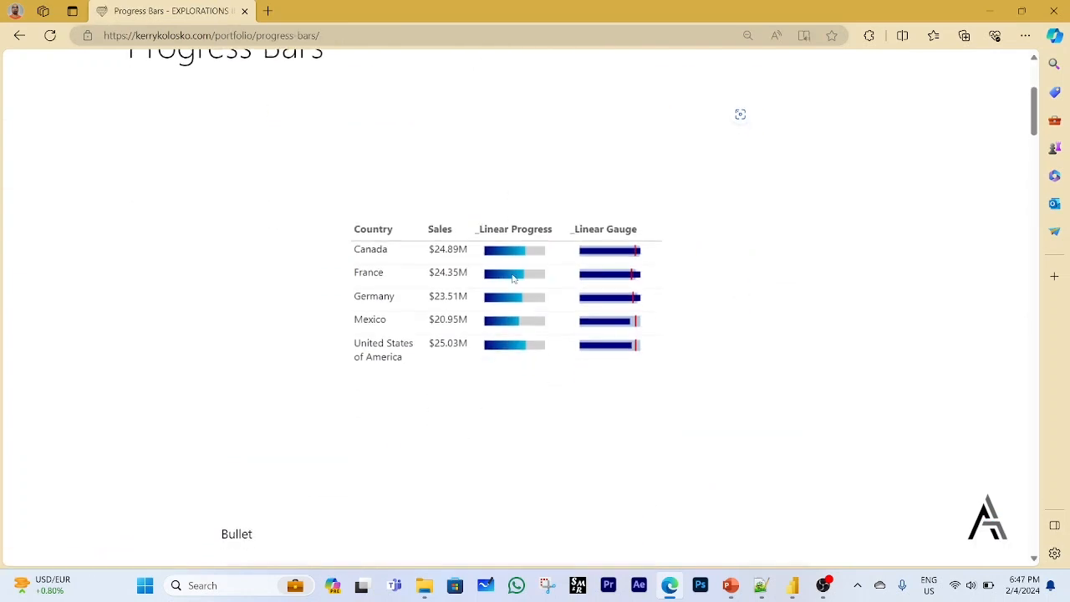
pyautogui.scroll(-5, 520, 307)
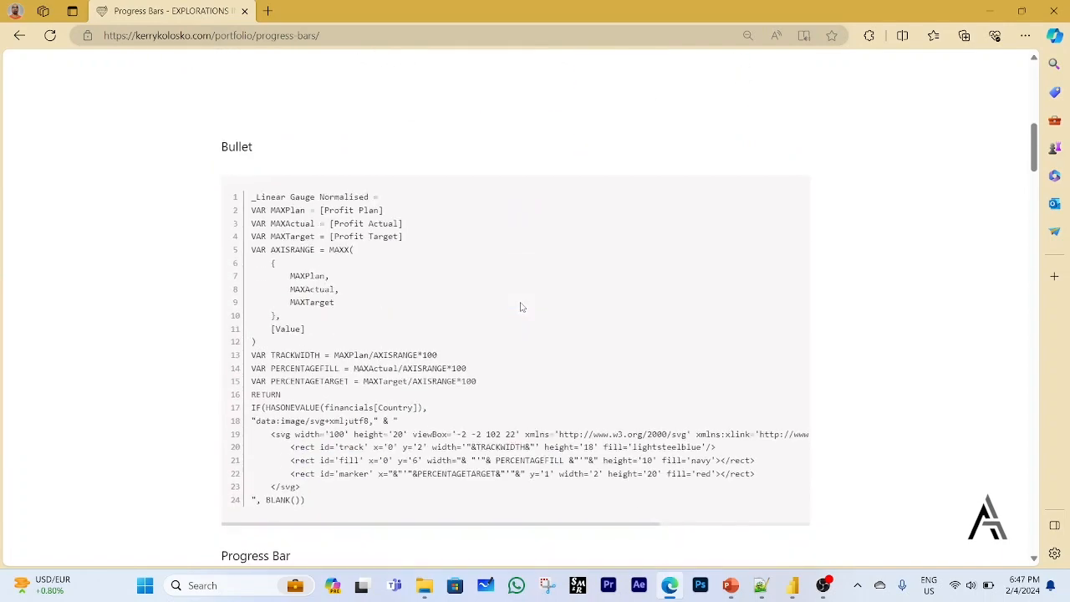
# Copy the Progress Bar code from the page, switch to Power BI, and use it as the formula of a new measure in the _Measure table.
pyautogui.scroll(-5, 393, 276)
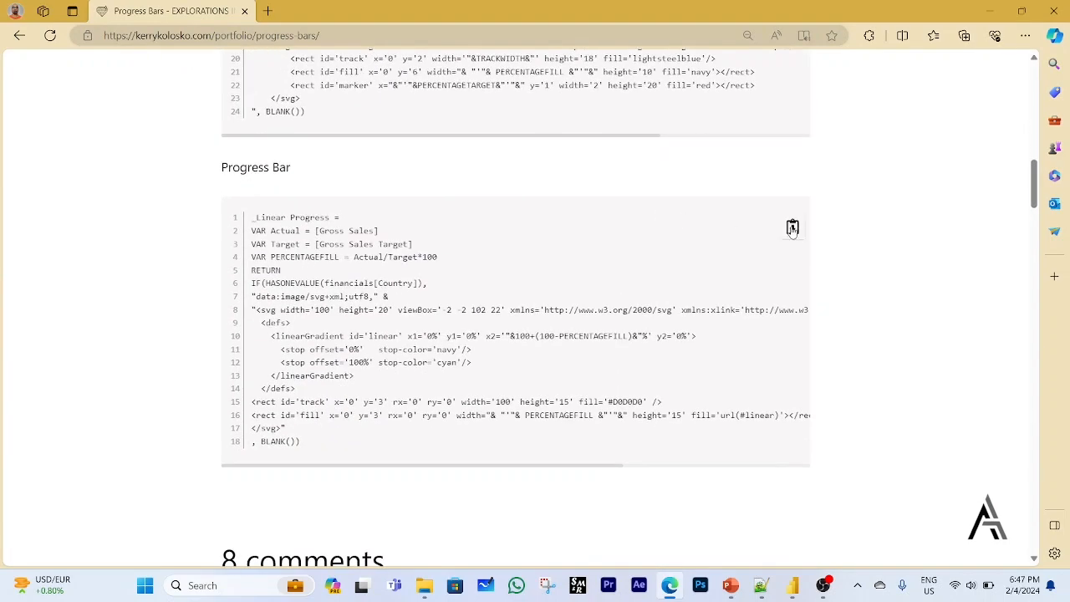
pyautogui.click(793, 228)
pyautogui.click(799, 584)
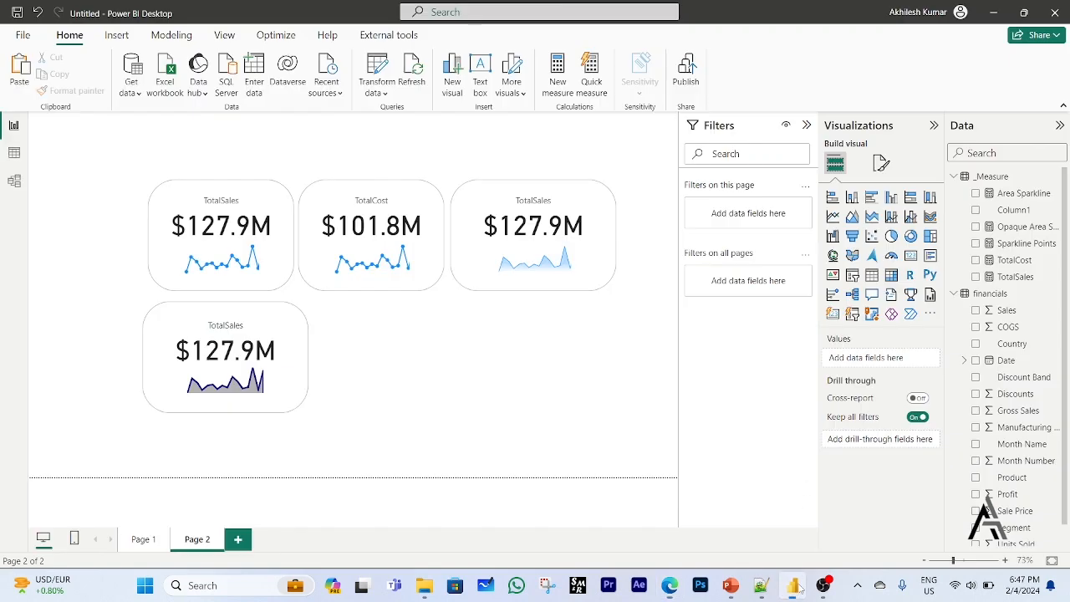
pyautogui.click(985, 177)
pyautogui.click(290, 70)
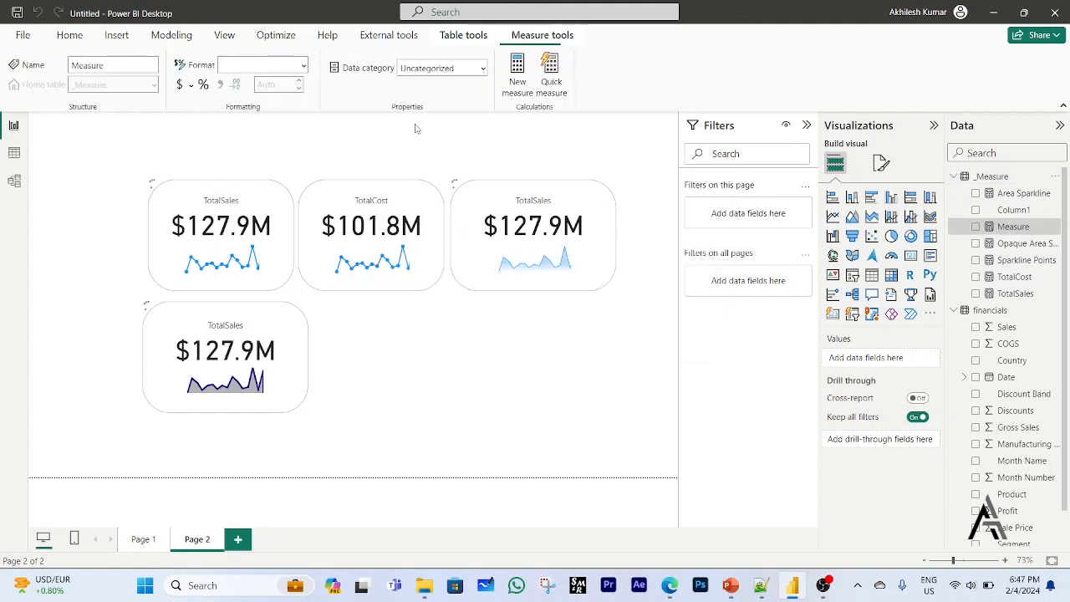
pyautogui.hotkey('ctrl', 'a')
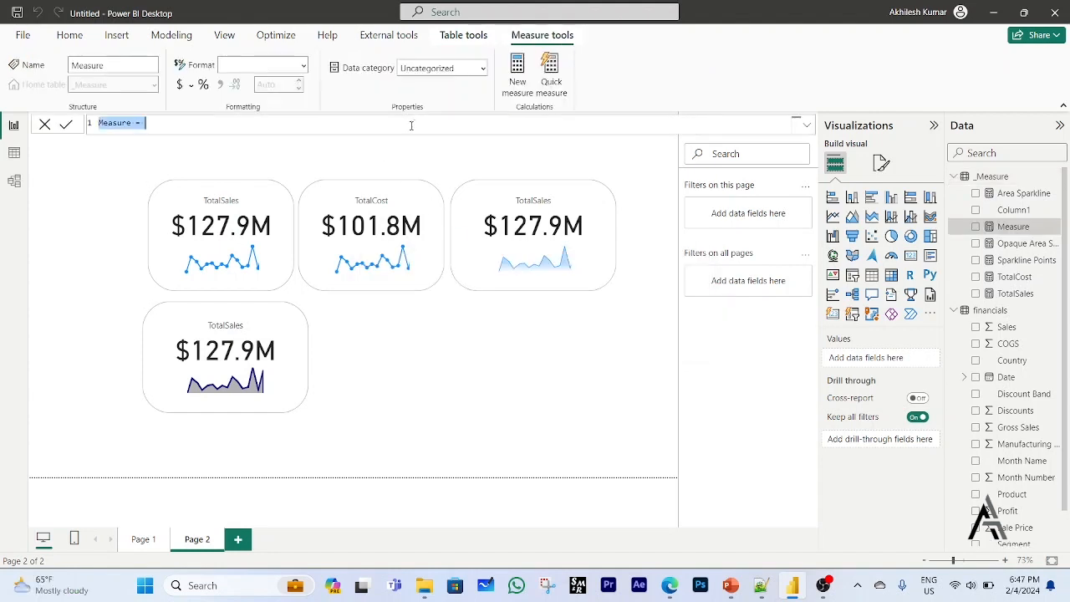
pyautogui.hotkey('ctrl', 'v')
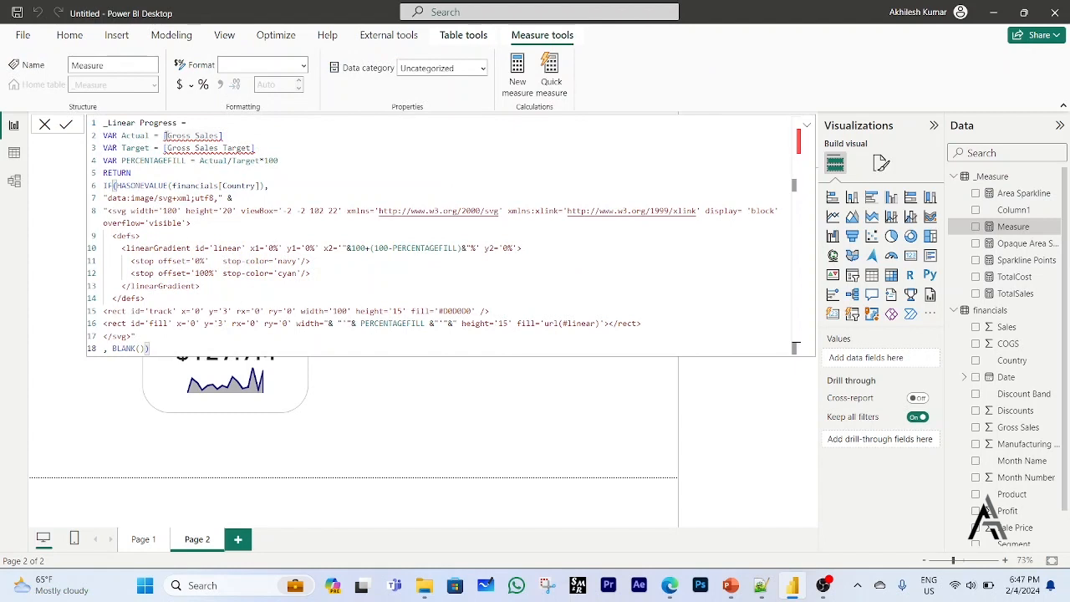
# Replace [Gross Sales] with [TotalSales] in the Actual variable of the _Linear Progress formula.
pyautogui.moveTo(165, 135)
pyautogui.moveTo(165, 136); pyautogui.dragTo(237, 134)
pyautogui.write('tota')
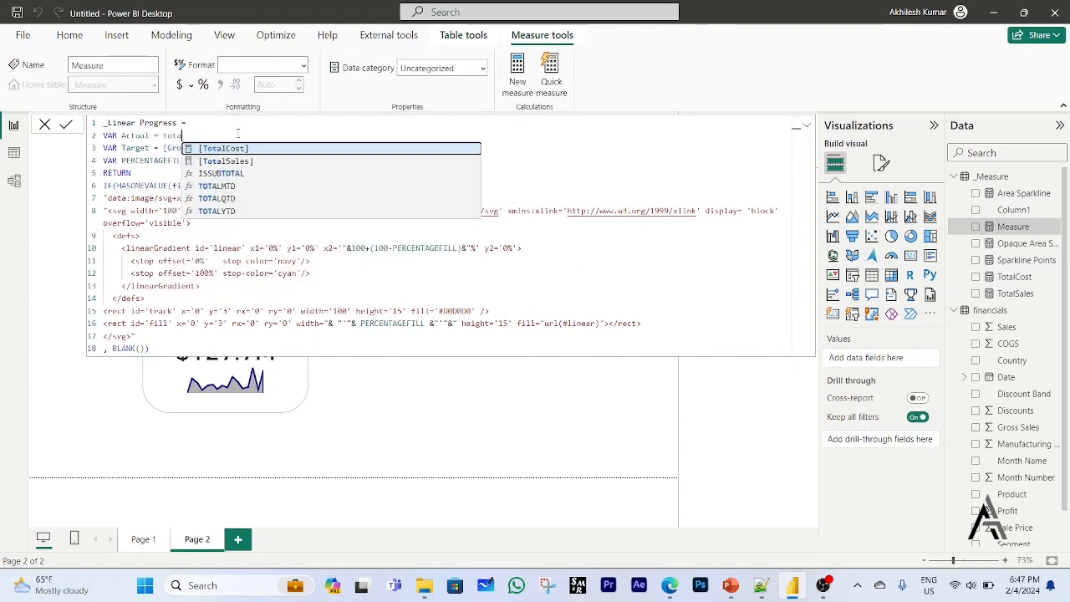
pyautogui.press('Down')
pyautogui.press('Tab')
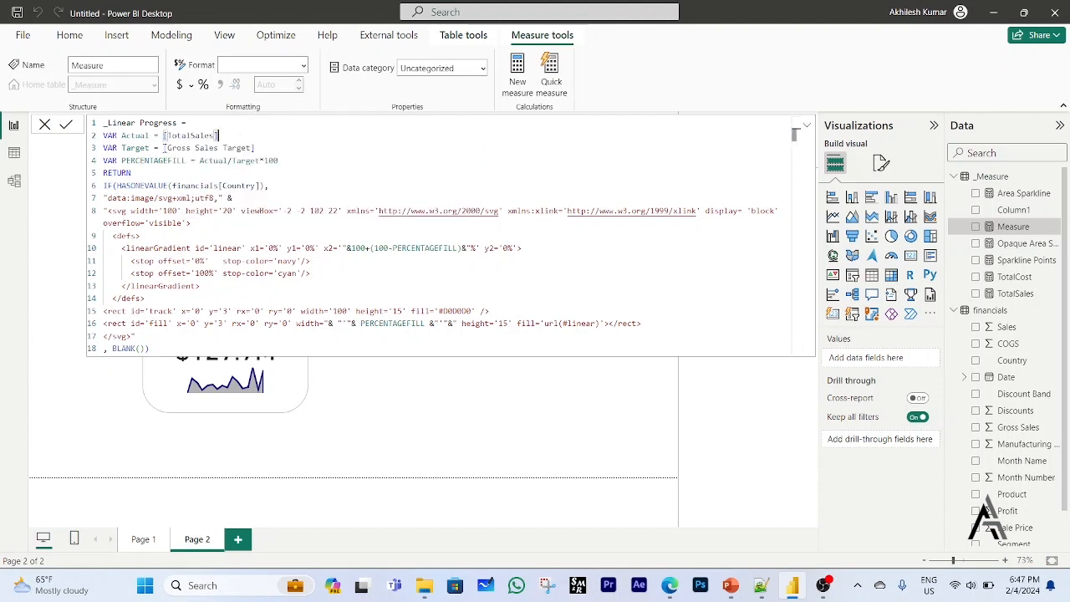
# Replace [Gross Sales Target] in the Target variable with [TotalCost]*(1+[TotalCost]*0.2).
pyautogui.moveTo(164, 148); pyautogui.dragTo(256, 148)
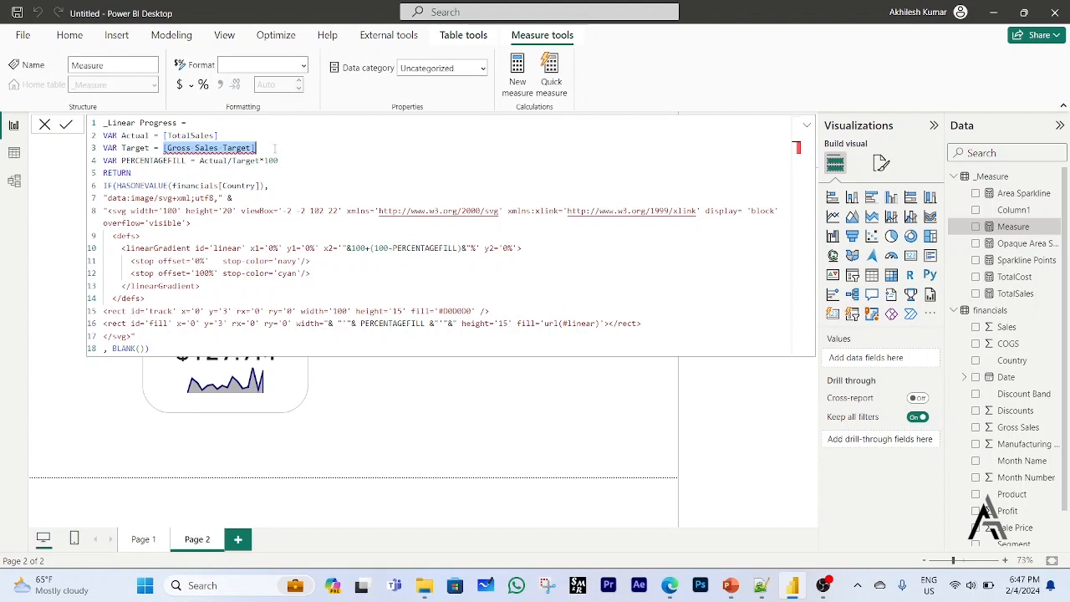
pyautogui.write('total')
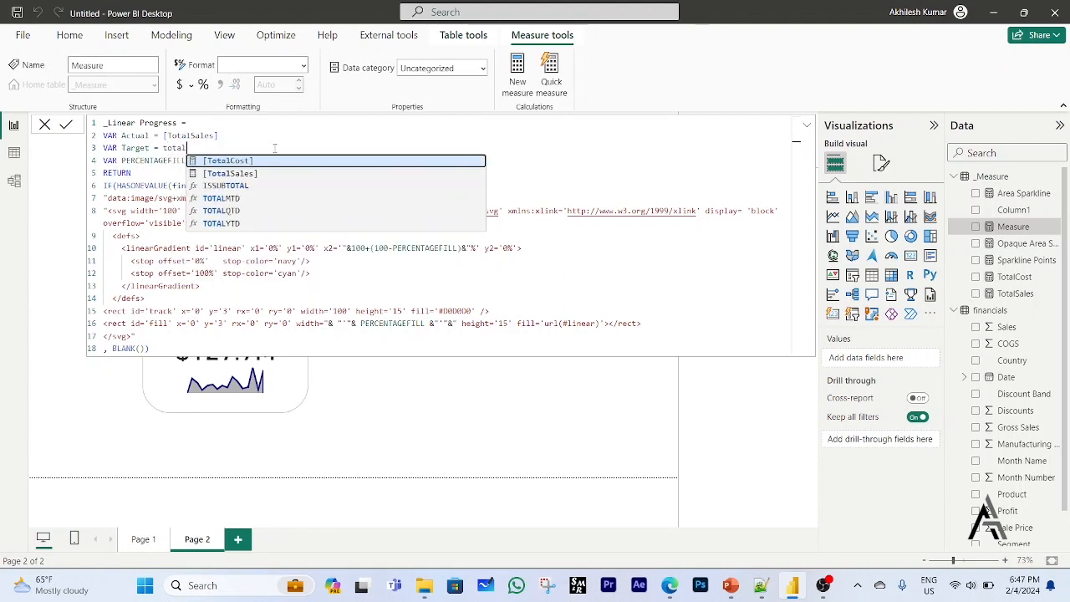
pyautogui.press('Down')
pyautogui.press('Up')
pyautogui.press('Tab')
pyautogui.write('*')
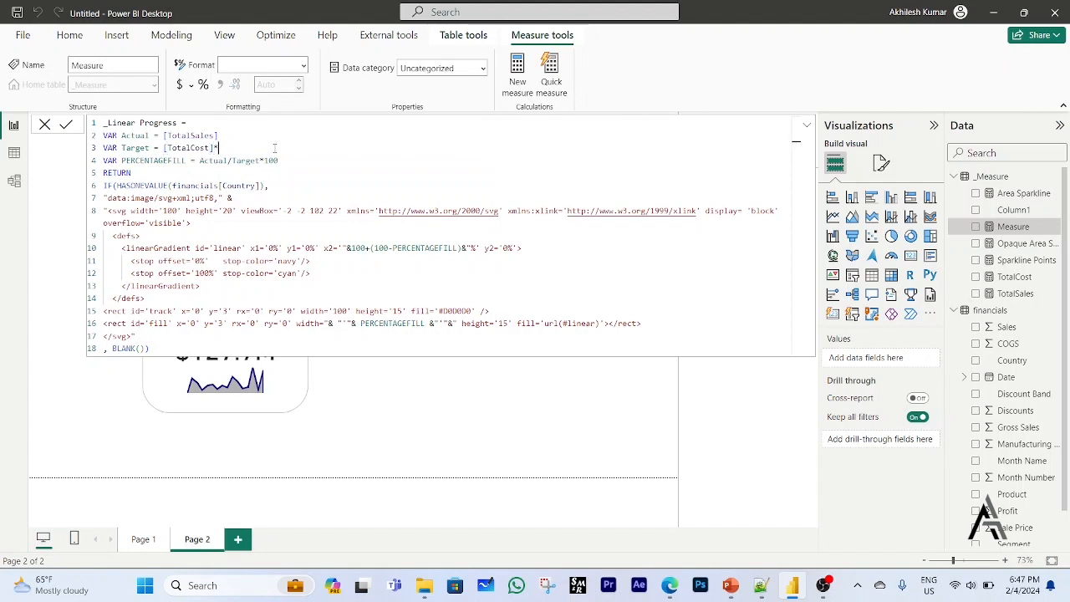
pyautogui.write('(1+tota')
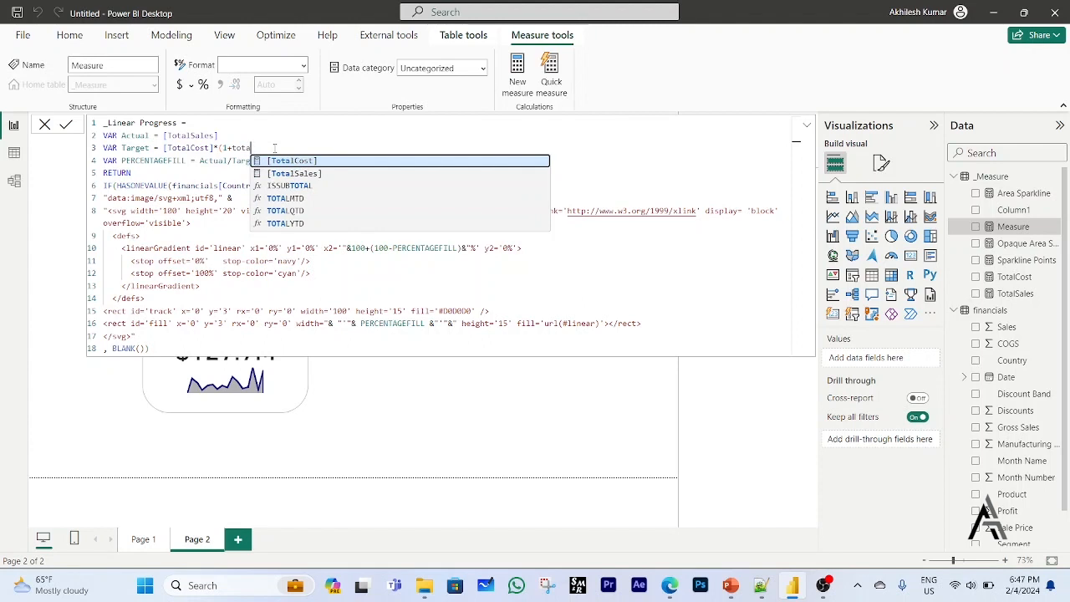
pyautogui.press('Tab')
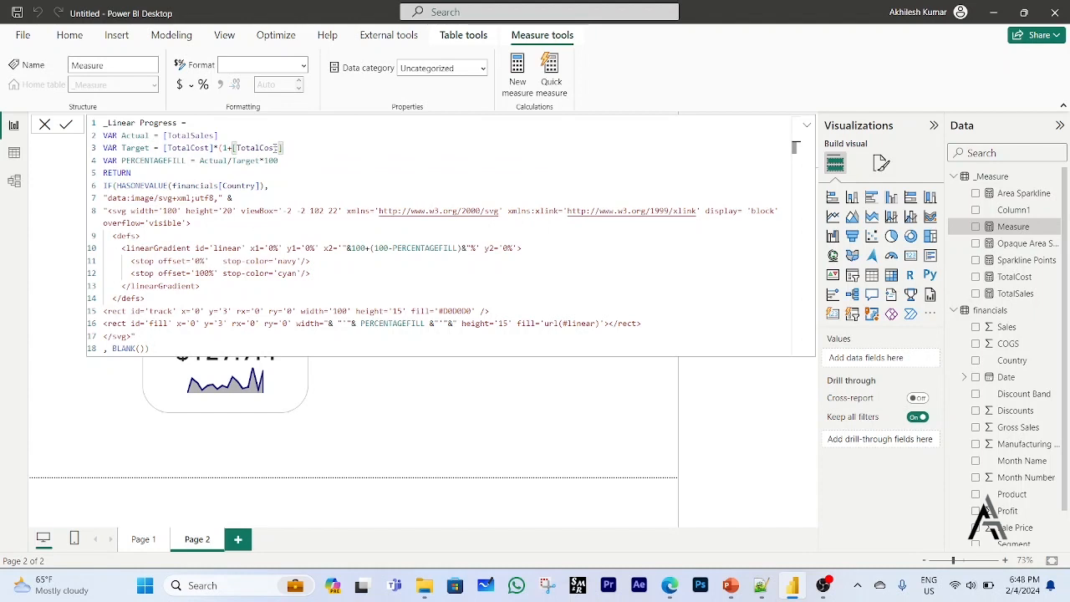
pyautogui.write('*0.2)')
# Remove the IF(HASONEVALUE(financials[Country]) condition and its closing BLANK() part from the _Linear Progress formula, and commit the measure.
pyautogui.click(371, 198)
pyautogui.moveTo(103, 185); pyautogui.dragTo(280, 187)
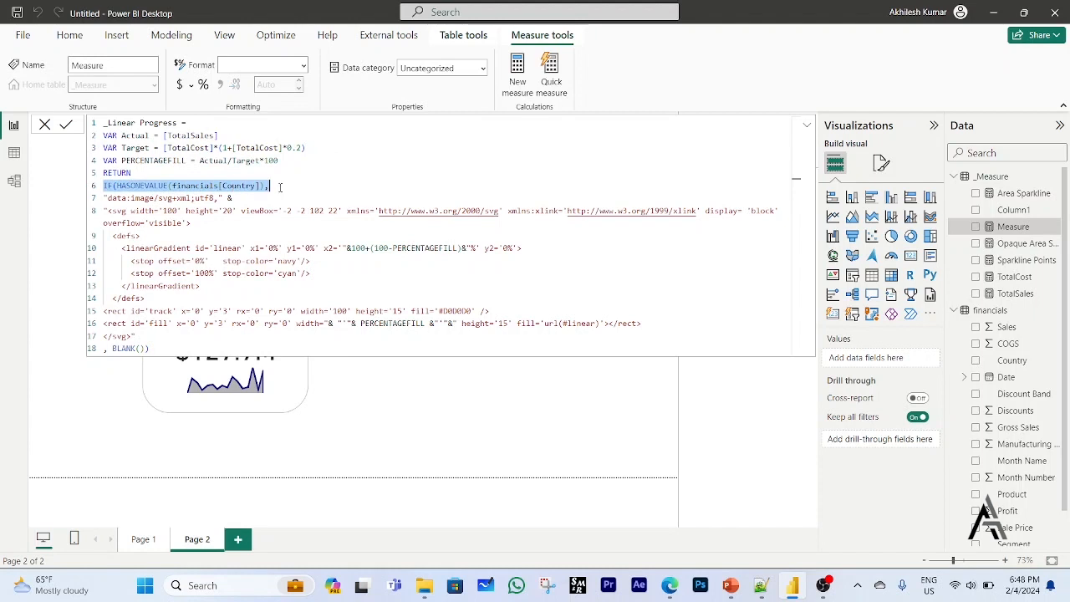
pyautogui.press('BackSpace')
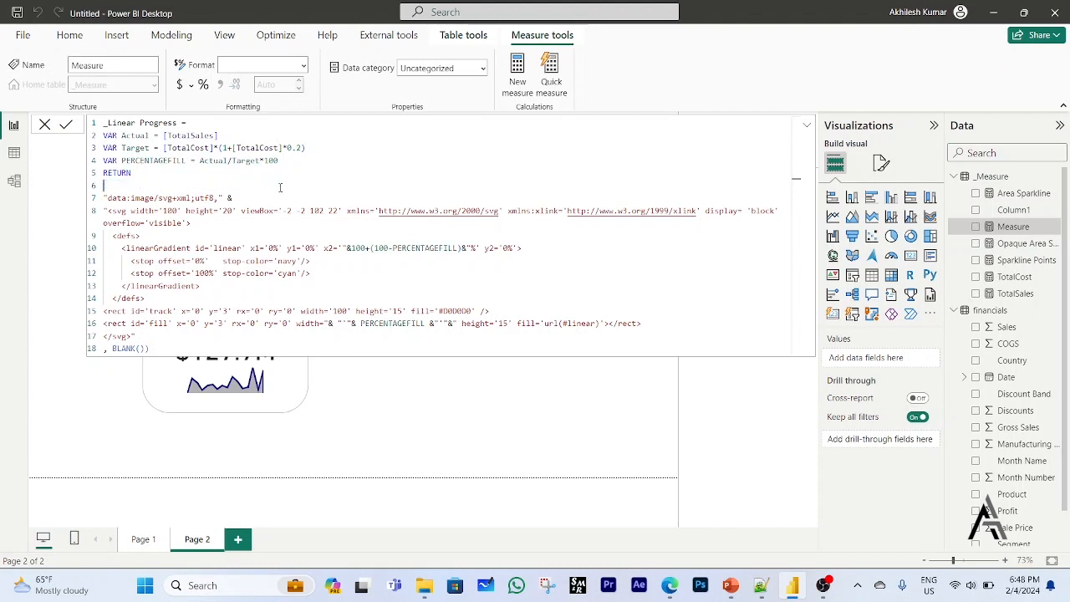
pyautogui.press('Delete')
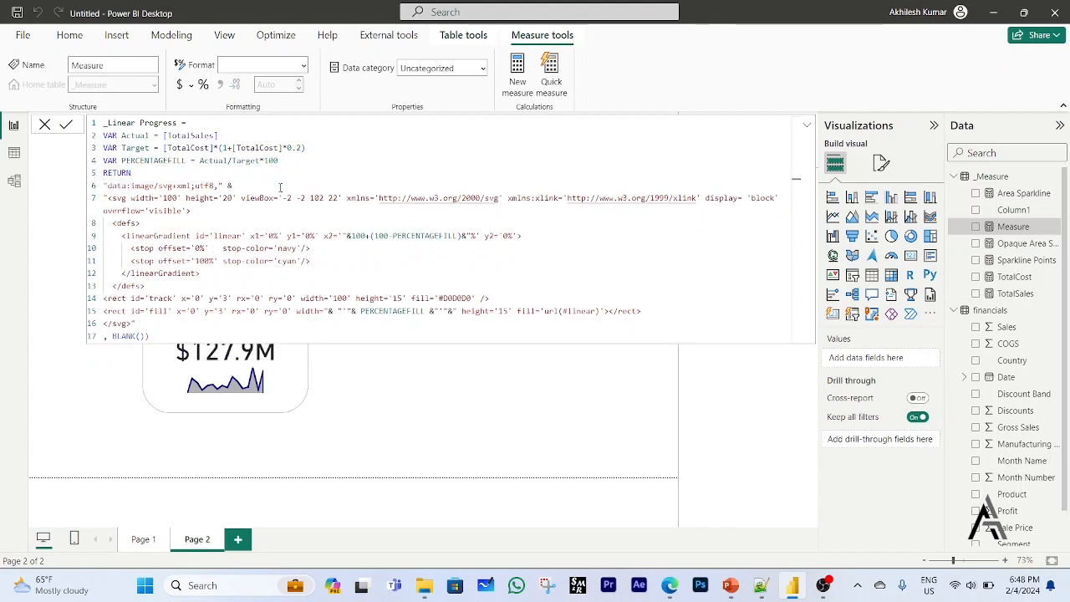
pyautogui.moveTo(150, 336); pyautogui.dragTo(104, 336)
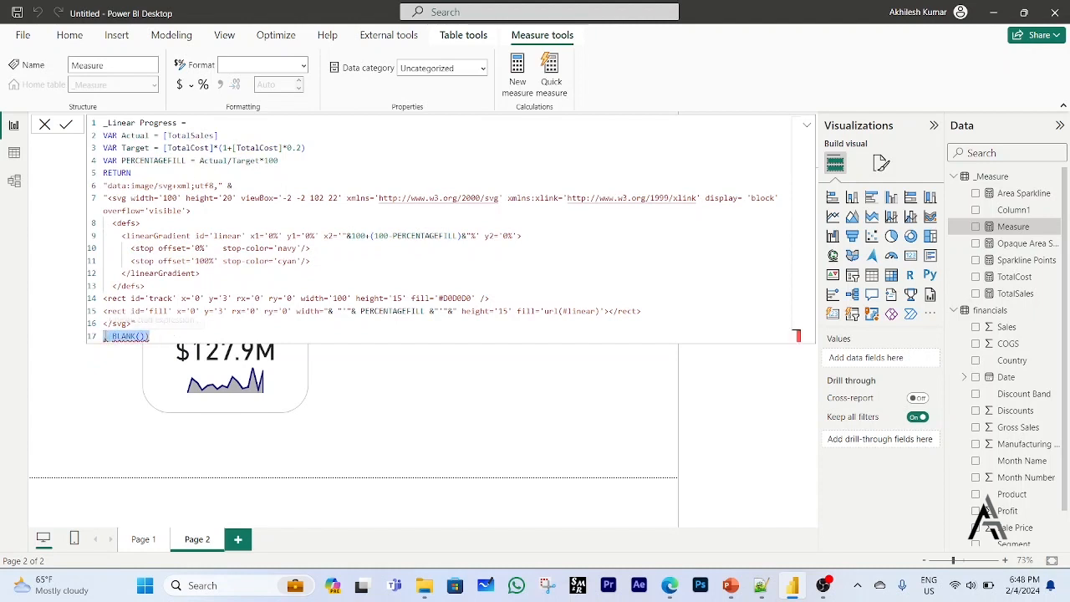
pyautogui.press('Delete')
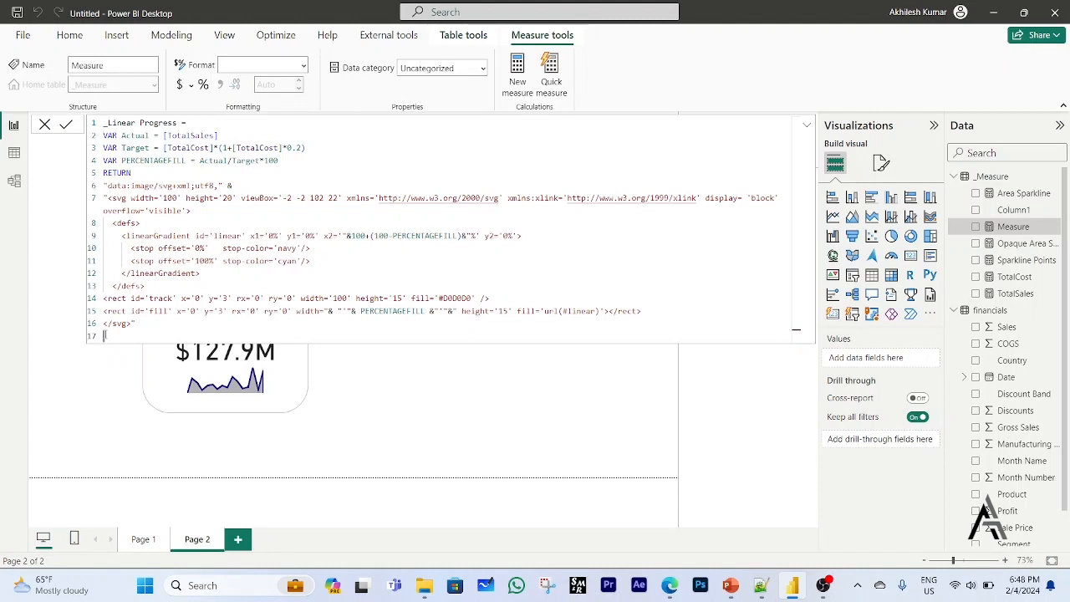
pyautogui.click(536, 249)
pyautogui.press('Return')
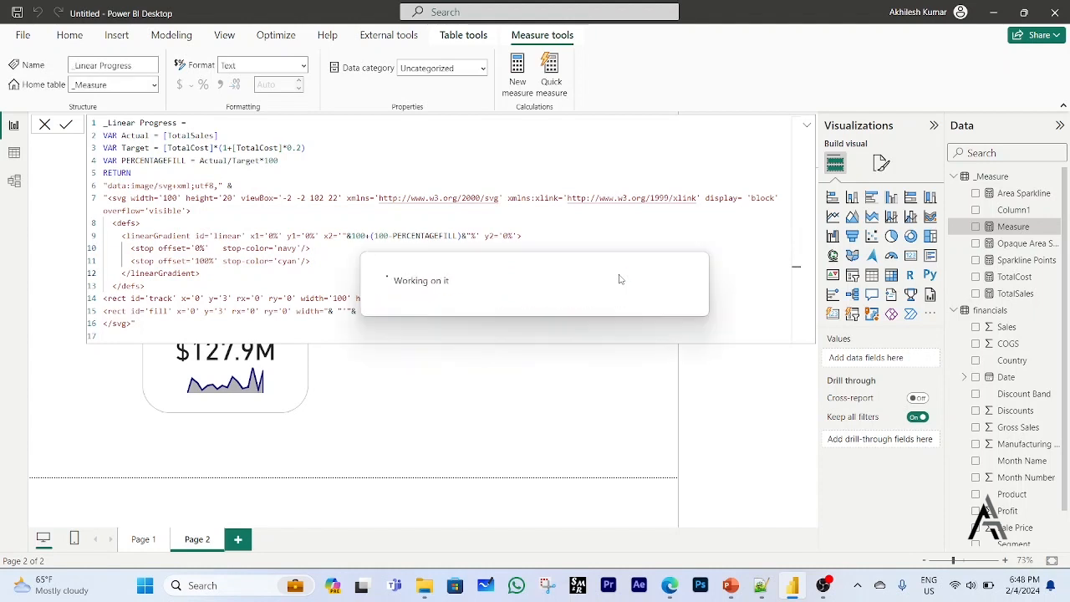
# Duplicate the TotalSales card with the plain area sparkline and place the copy directly beside it in the second row.
pyautogui.click(545, 417)
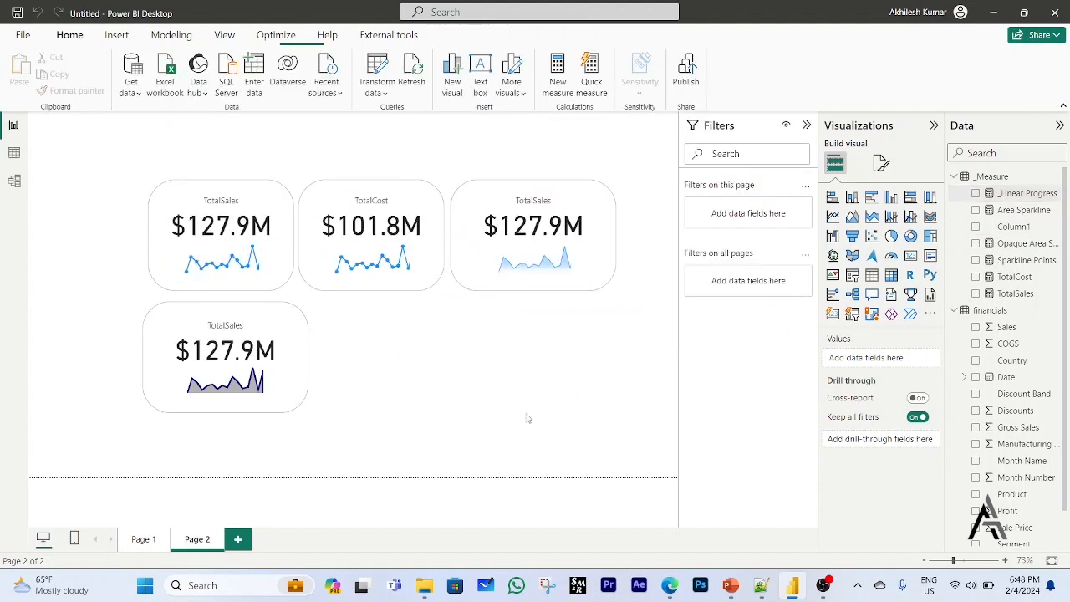
pyautogui.click(303, 396)
pyautogui.moveTo(303, 396); pyautogui.dragTo(465, 394)
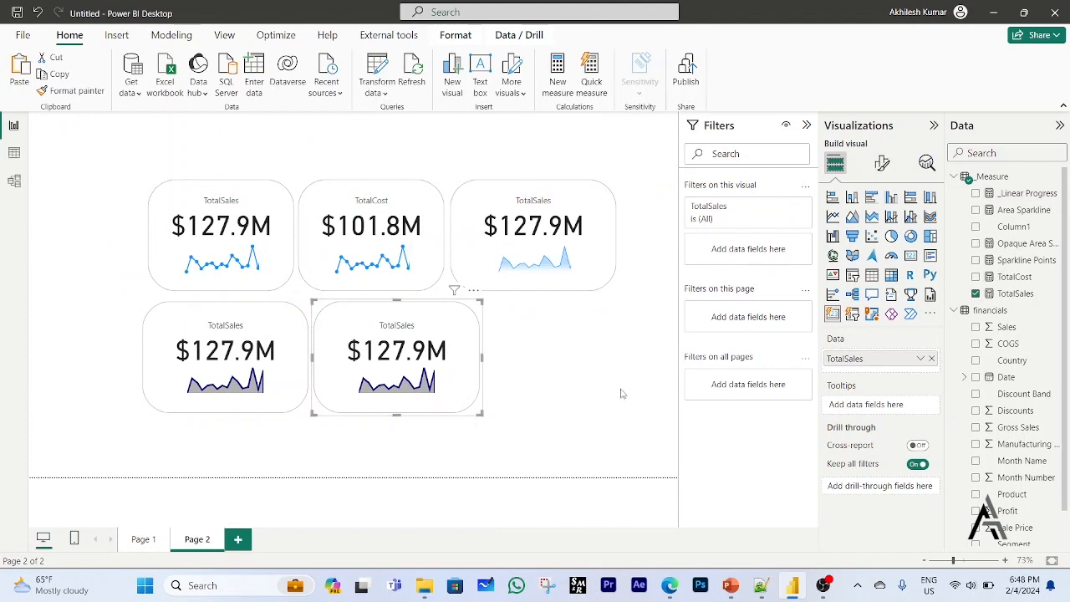
# Clear the copied card's image URL formatting and base its image URL on the _Linear Progress measure's field value.
pyautogui.click(882, 164)
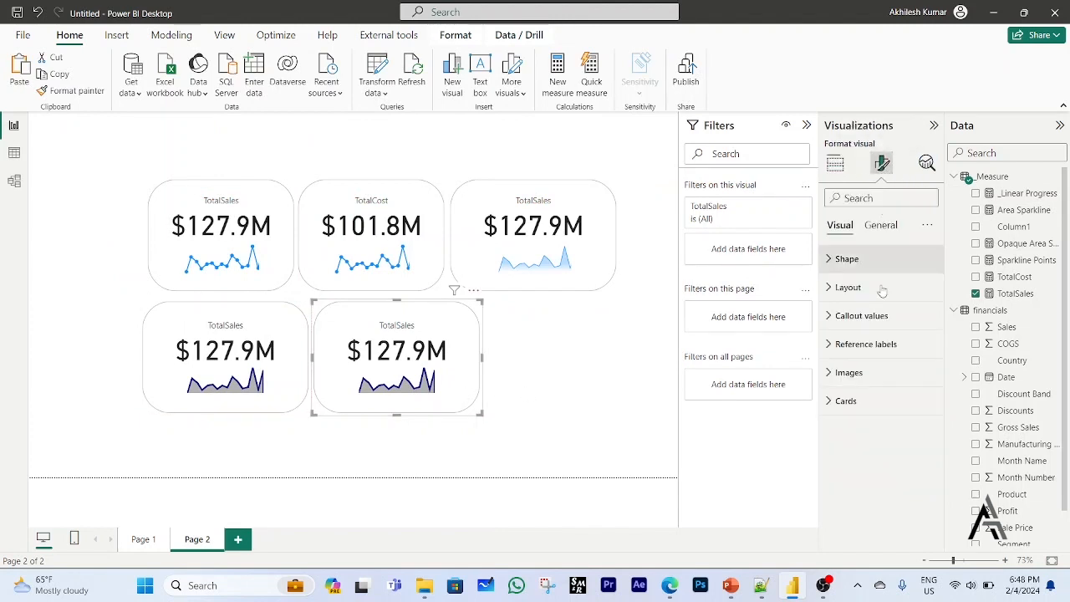
pyautogui.click(830, 373)
pyautogui.click(921, 475)
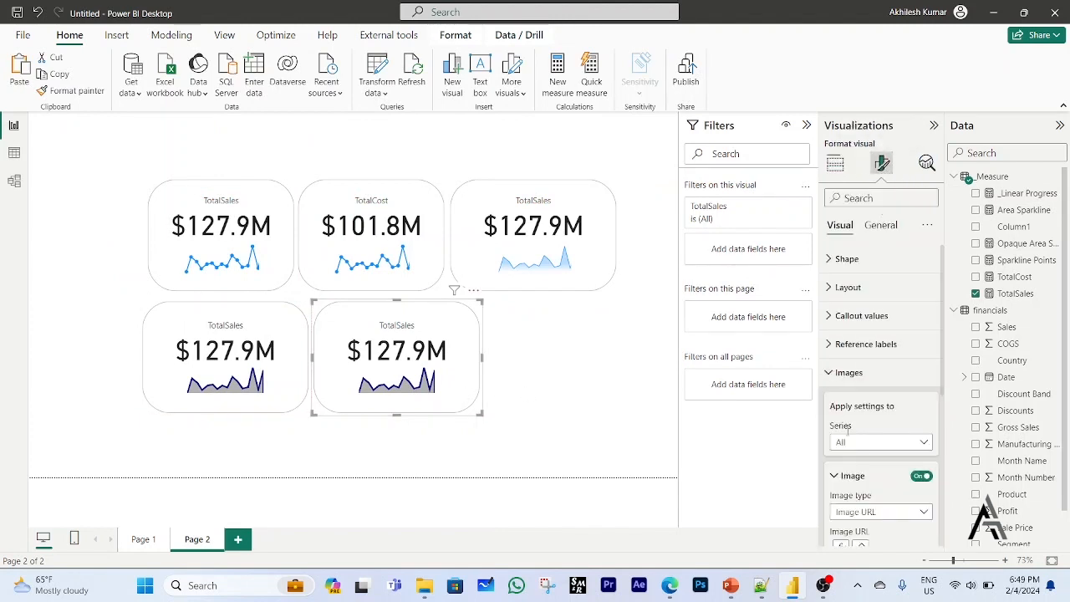
pyautogui.scroll(-1, 896, 494)
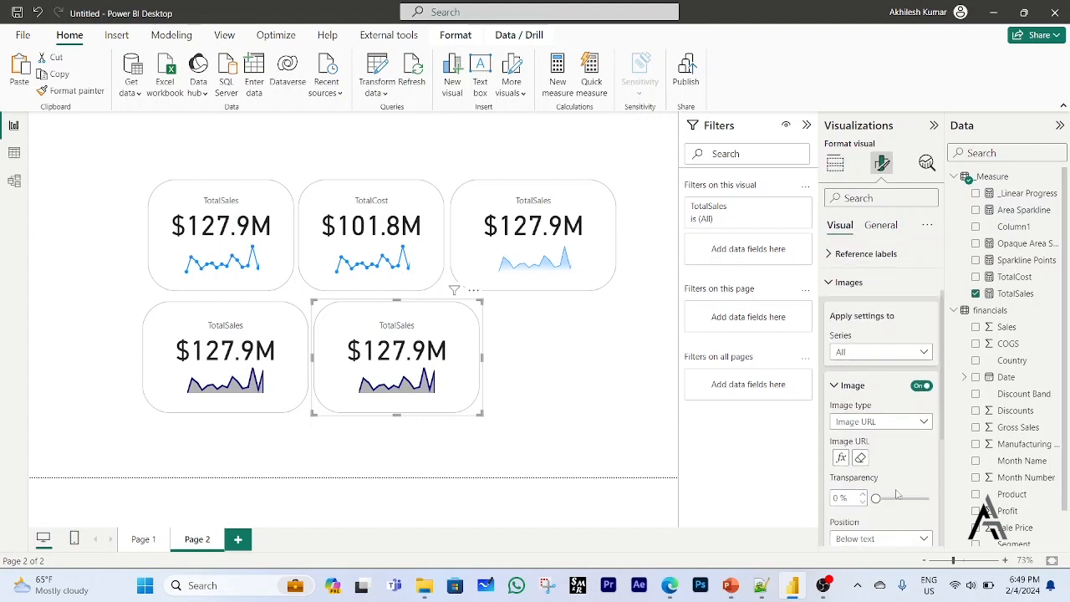
pyautogui.click(860, 457)
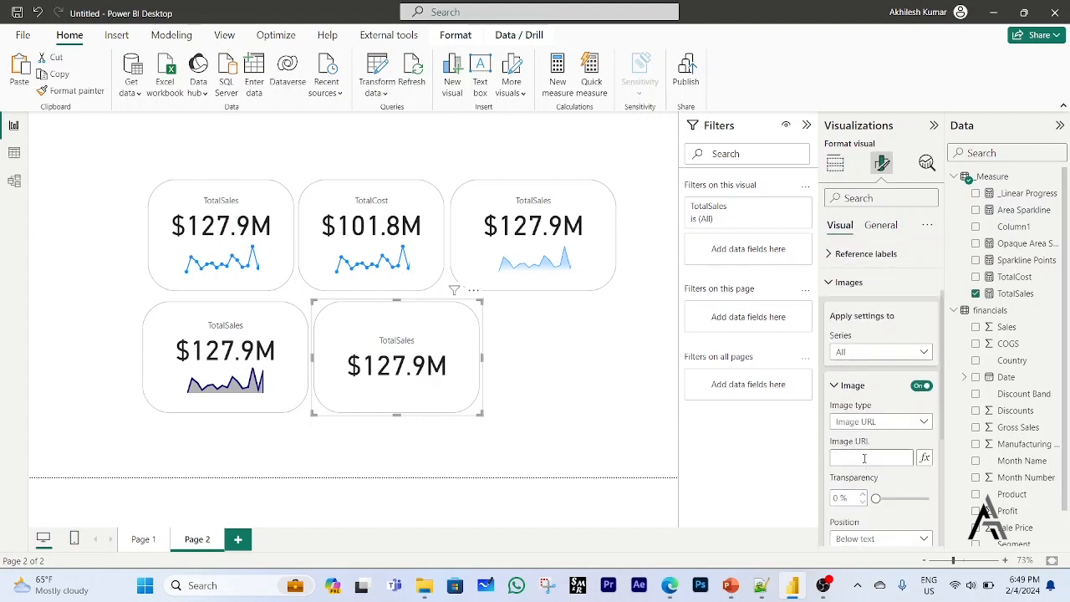
pyautogui.click(925, 458)
pyautogui.click(404, 189)
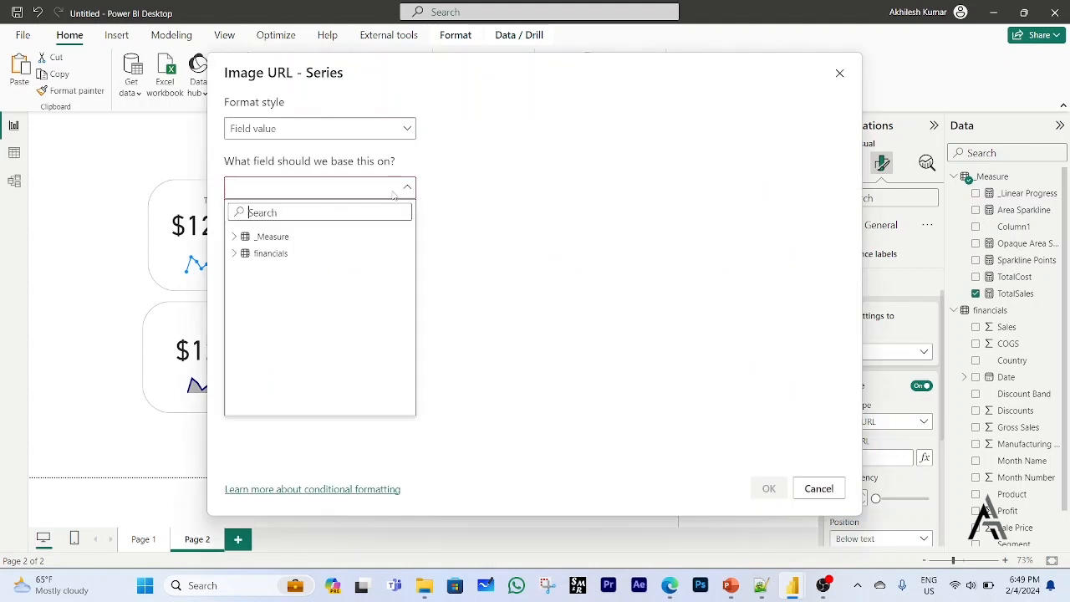
pyautogui.click(234, 236)
pyautogui.click(267, 255)
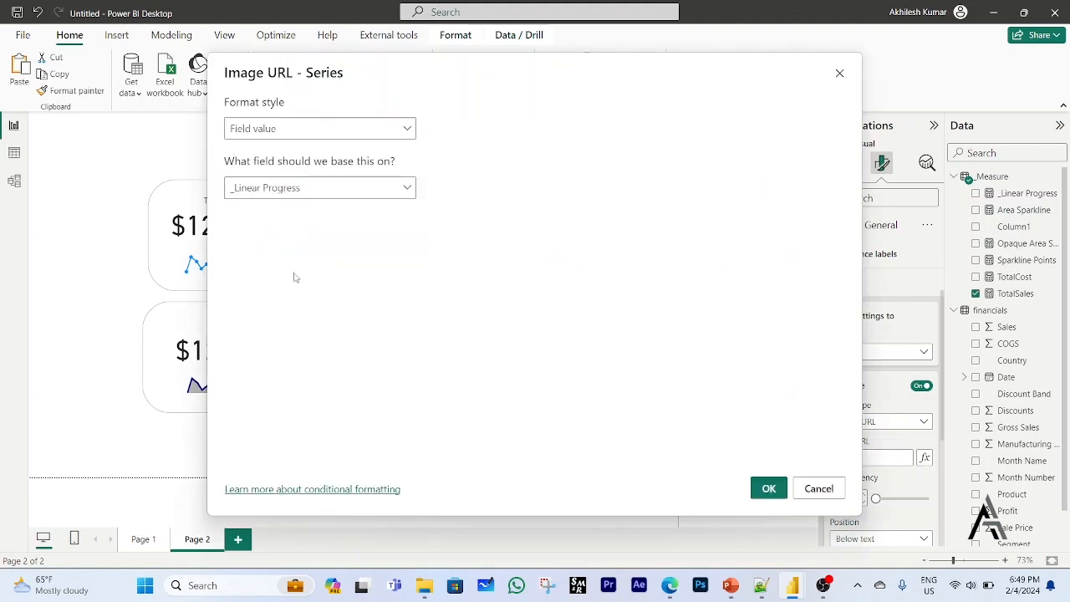
pyautogui.click(757, 491)
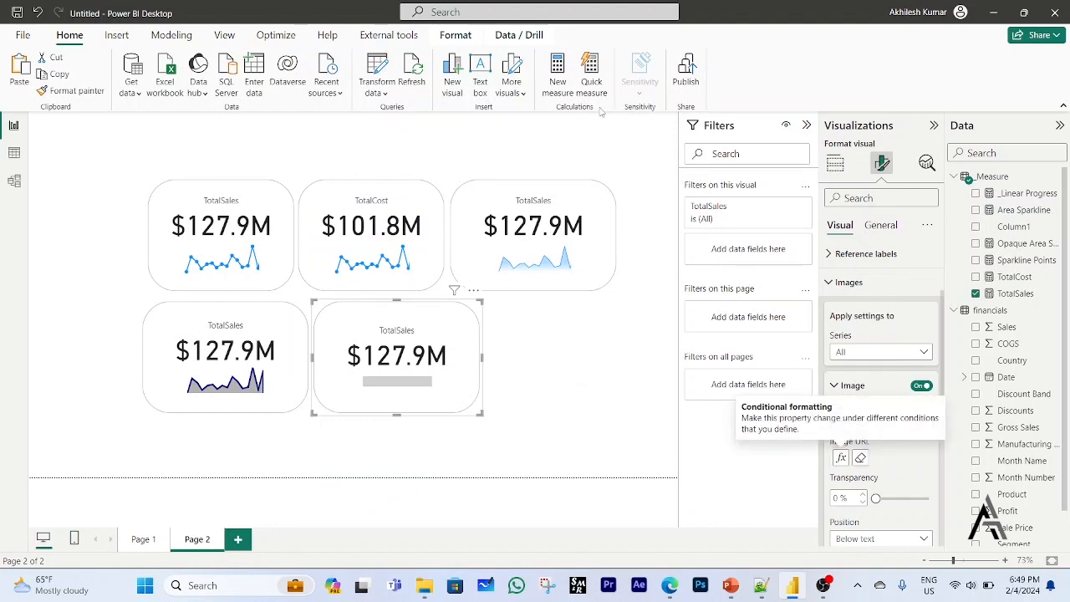
# Set the _Linear Progress measure's data category to Image URL.
pyautogui.click(1025, 194)
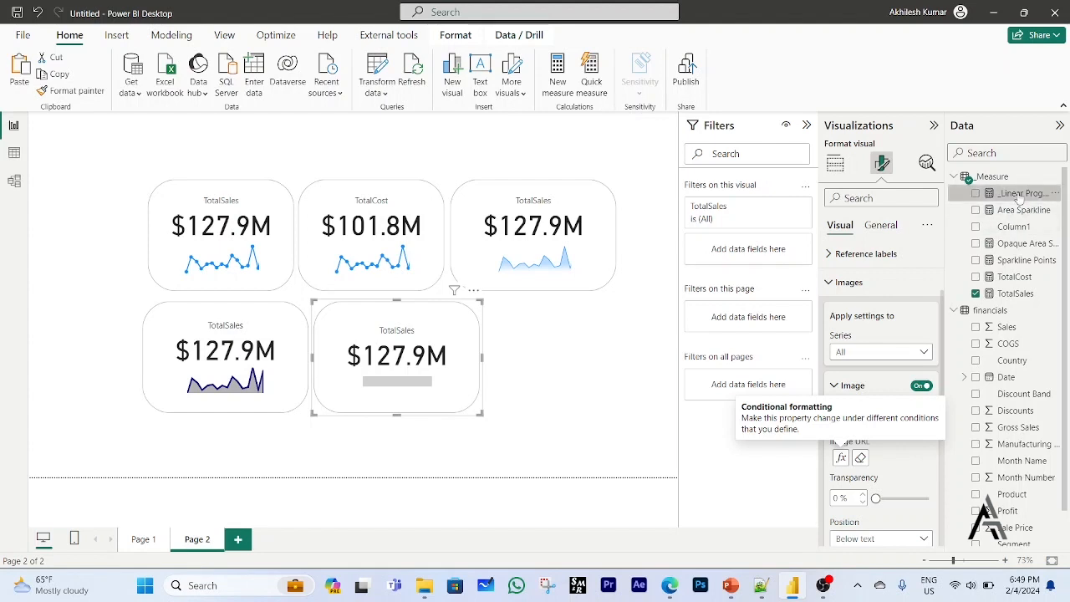
pyautogui.click(482, 71)
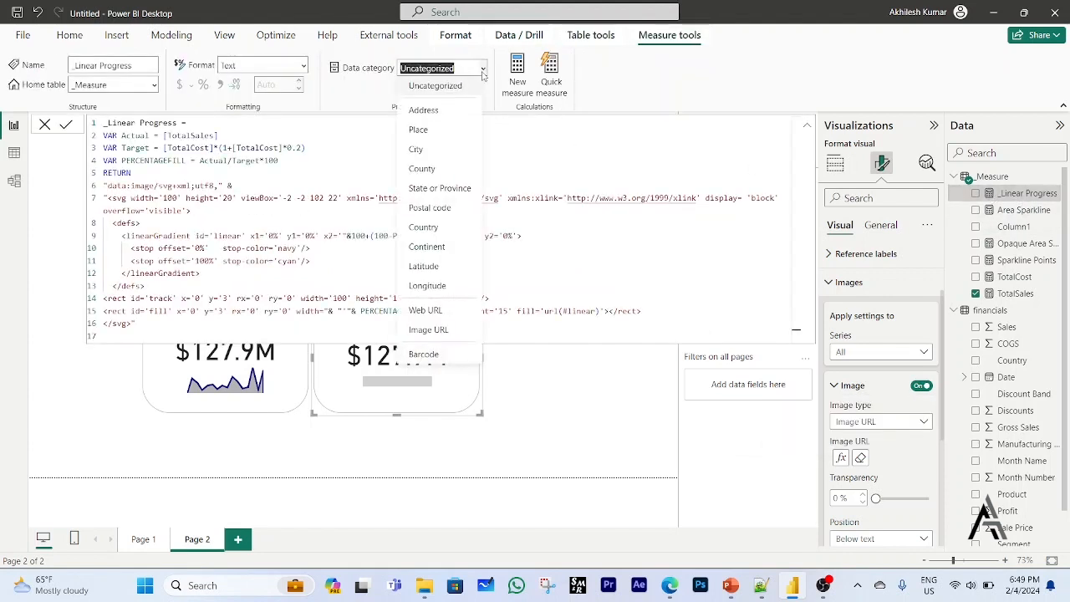
pyautogui.click(447, 329)
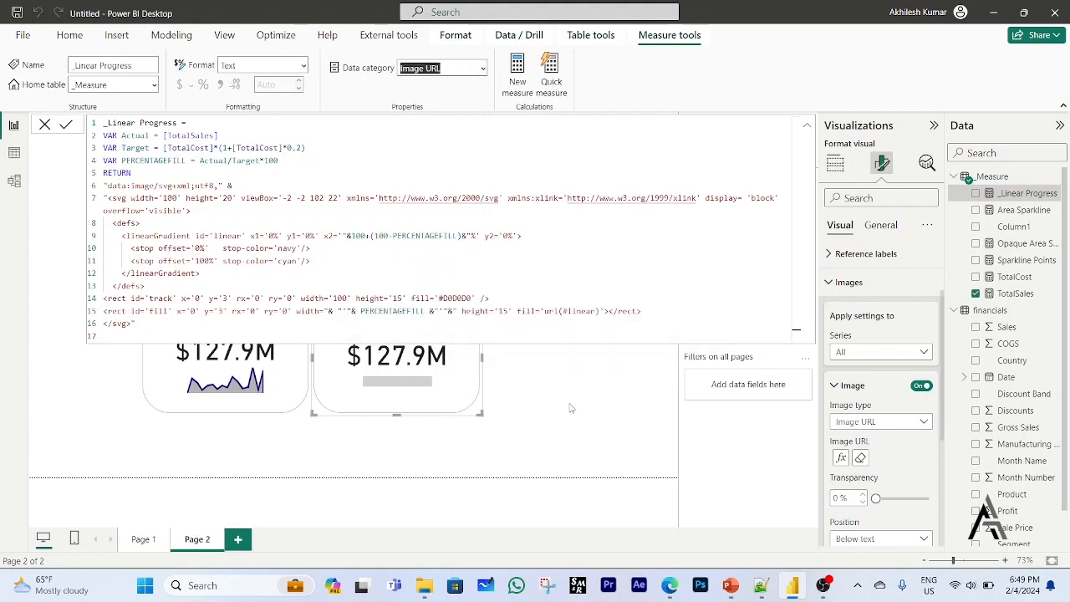
# Reduce the Target variable of _Linear Progress to just [TotalCost], commit the measure, and return to the report canvas.
pyautogui.click(212, 147)
pyautogui.moveTo(214, 147); pyautogui.dragTo(336, 144)
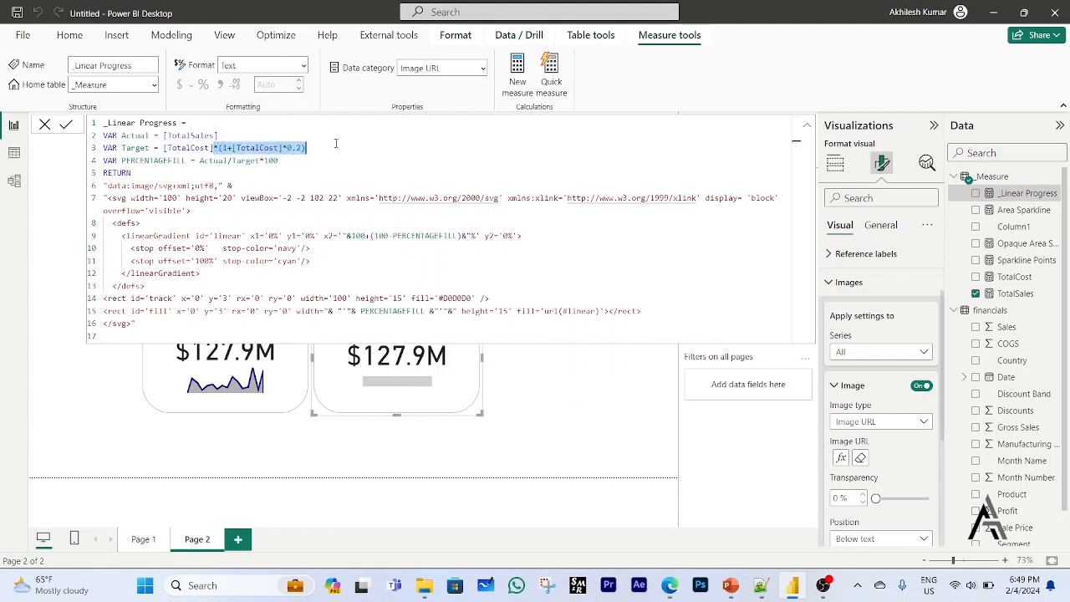
pyautogui.press('BackSpace')
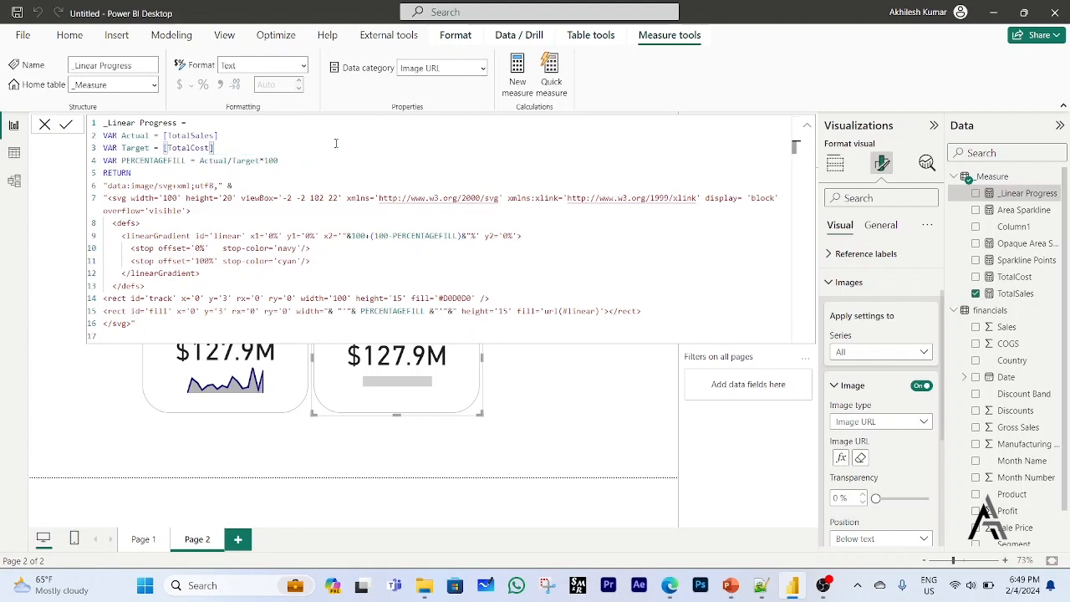
pyautogui.press('Return')
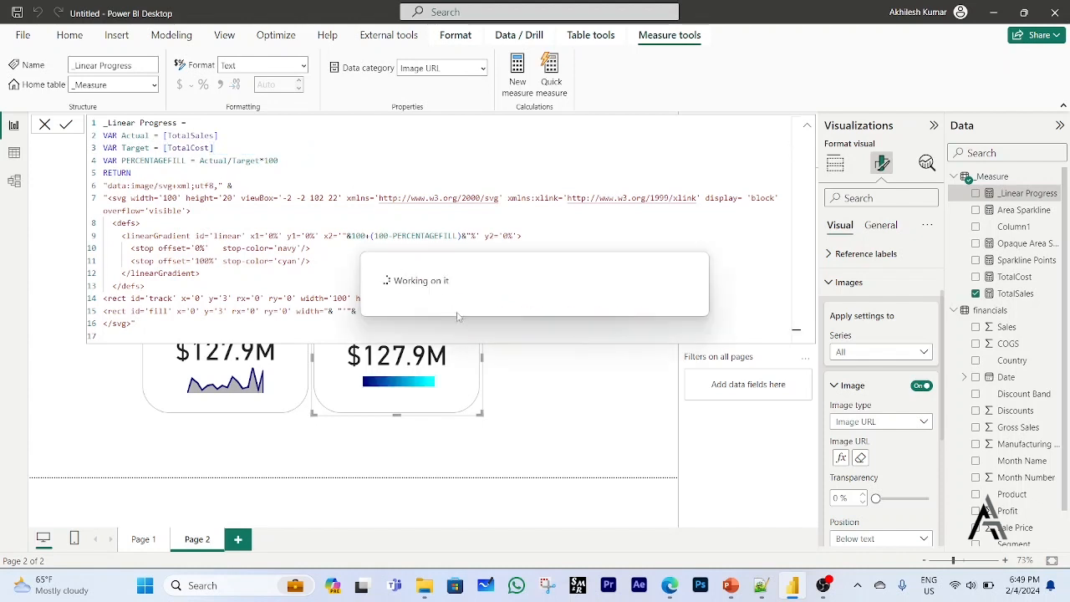
pyautogui.click(547, 405)
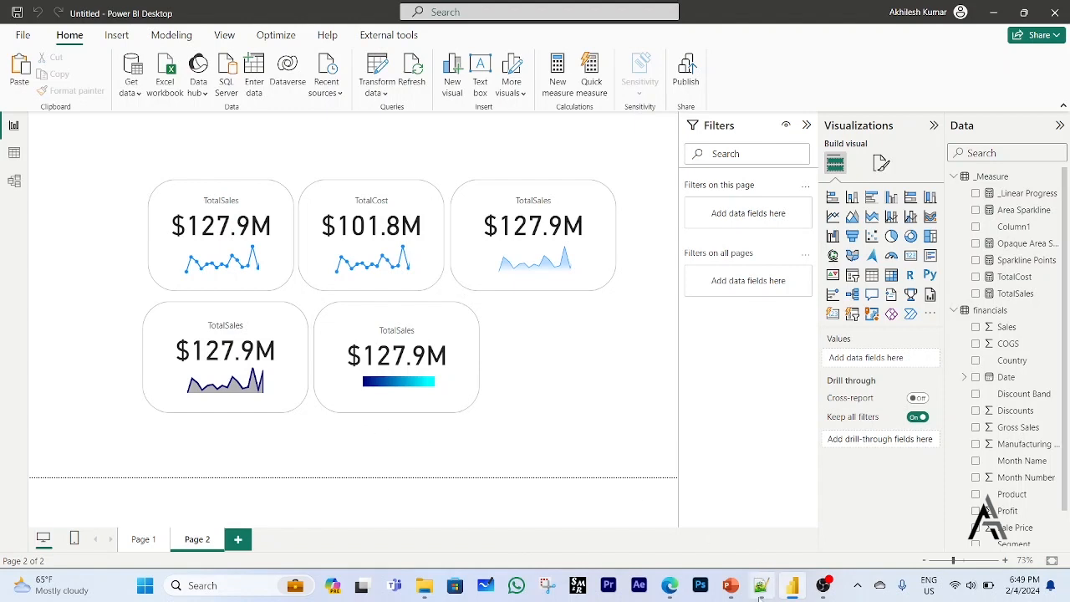
# Switch to Notepad++ to review the list of plans for the card visuals.
pyautogui.click(760, 585)
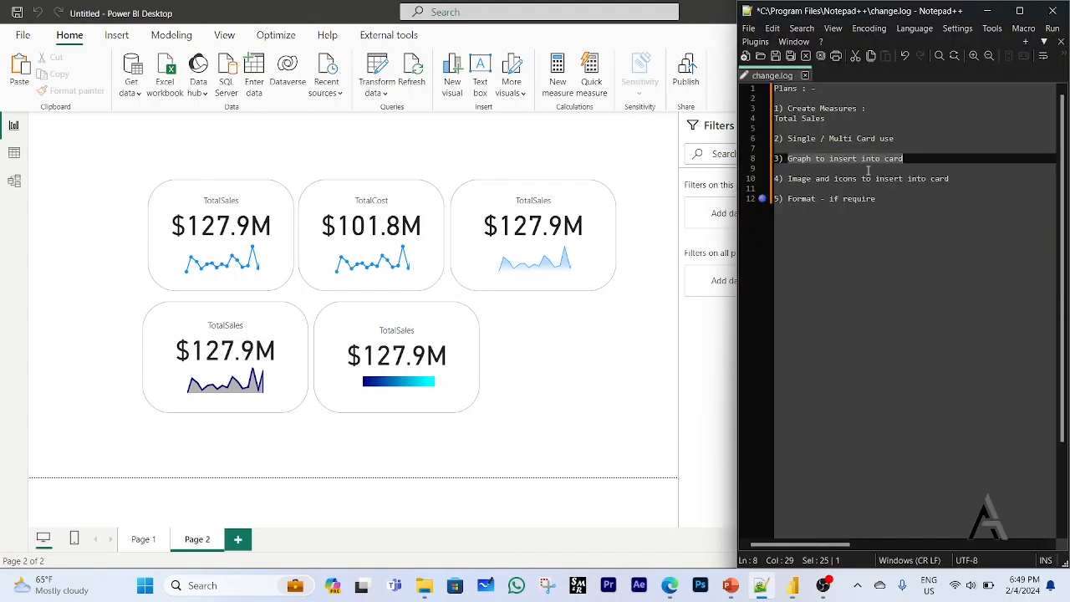
# Review the plan items on graphs, images and icons for the cards, and return to the Power BI report canvas.
pyautogui.click(828, 120)
pyautogui.click(898, 131)
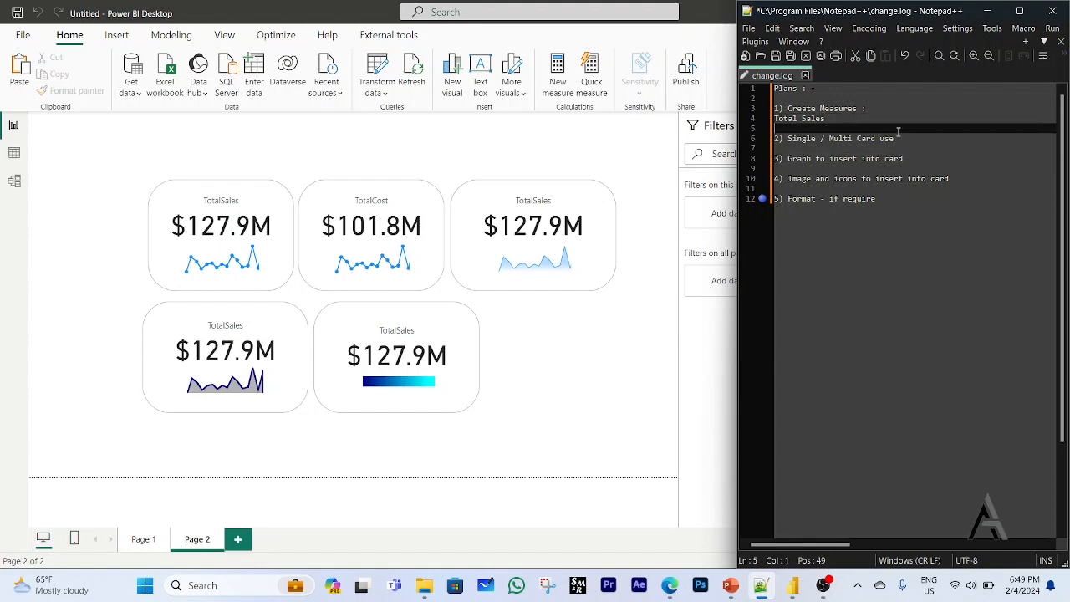
pyautogui.click(910, 158)
pyautogui.click(947, 178)
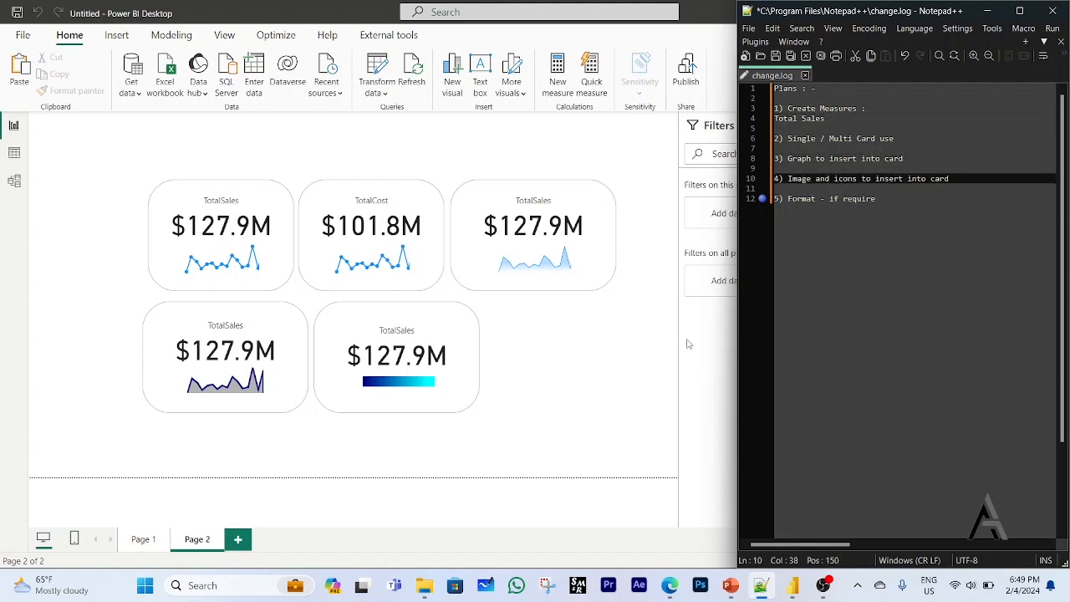
pyautogui.click(571, 404)
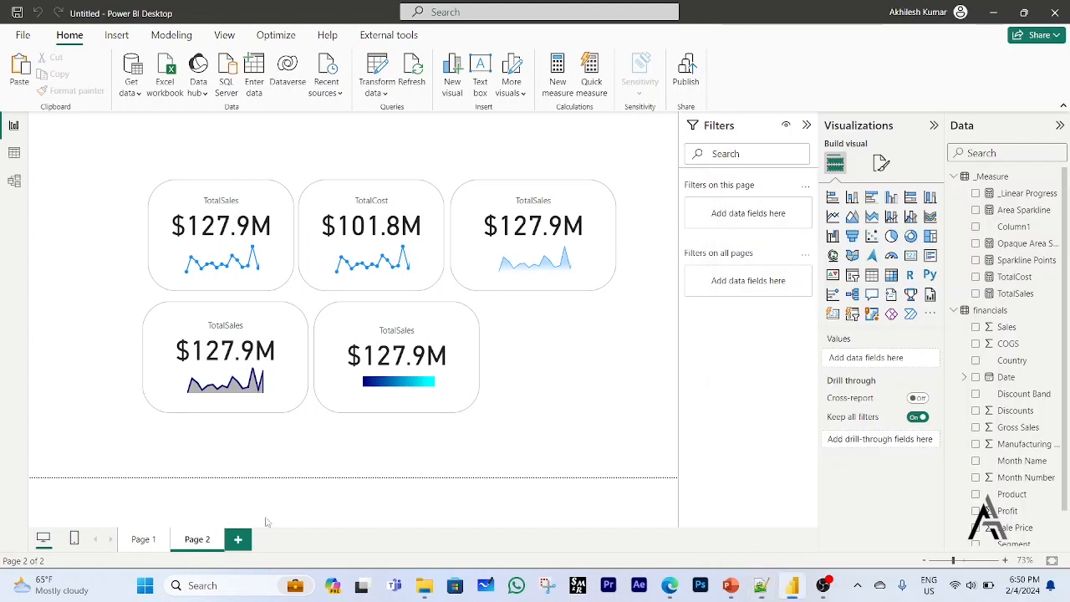
pyautogui.click(461, 412)
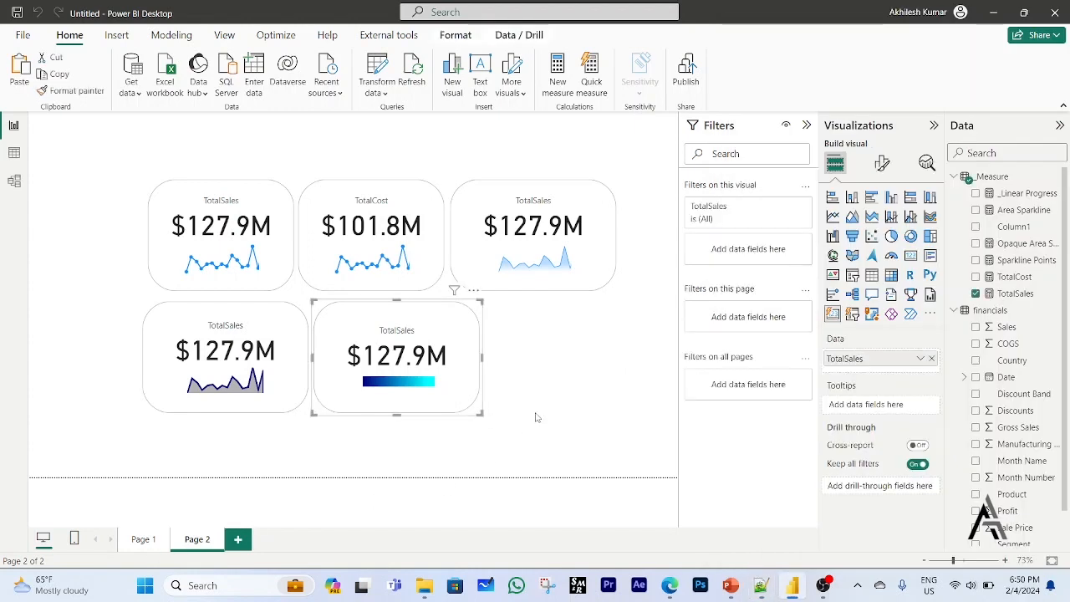
pyautogui.click(537, 414)
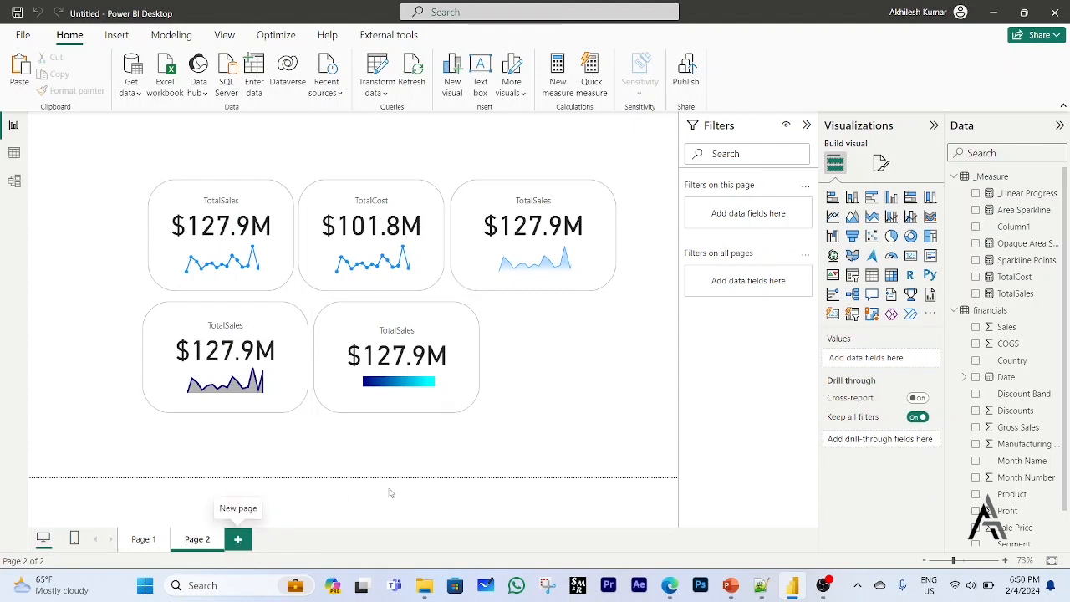
# Try a visual border and a shadow in the general effects of the progress bar card, and turn both off again.
pyautogui.click(464, 408)
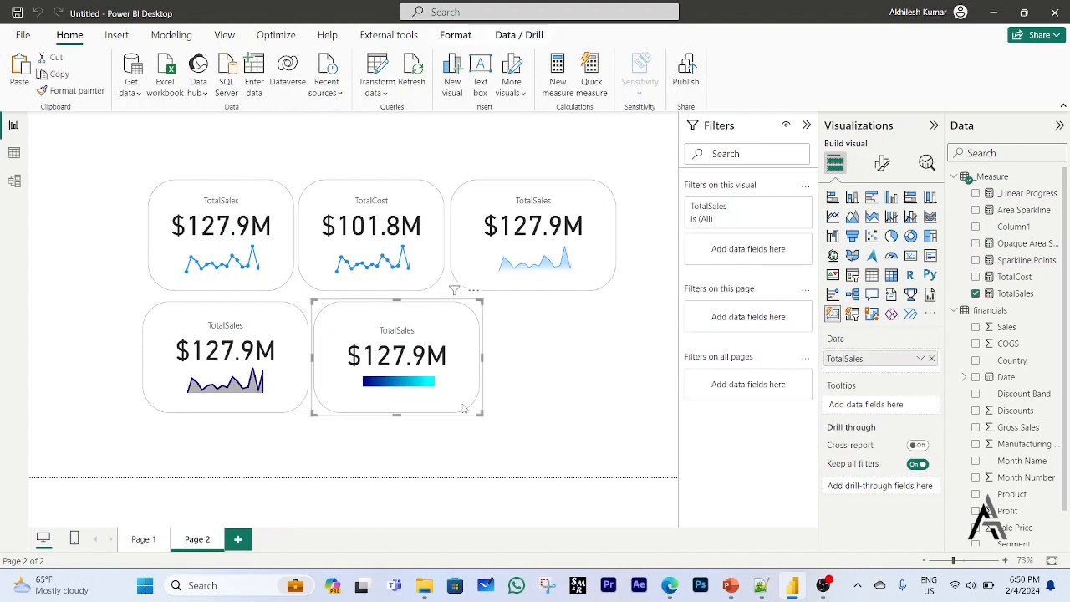
pyautogui.click(885, 163)
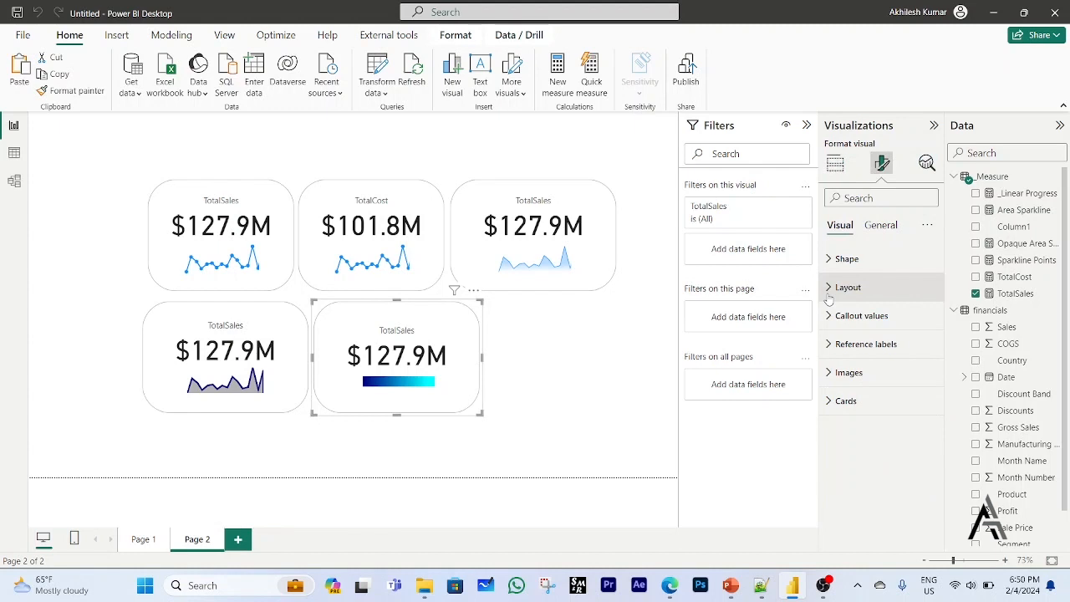
pyautogui.click(881, 226)
pyautogui.click(830, 321)
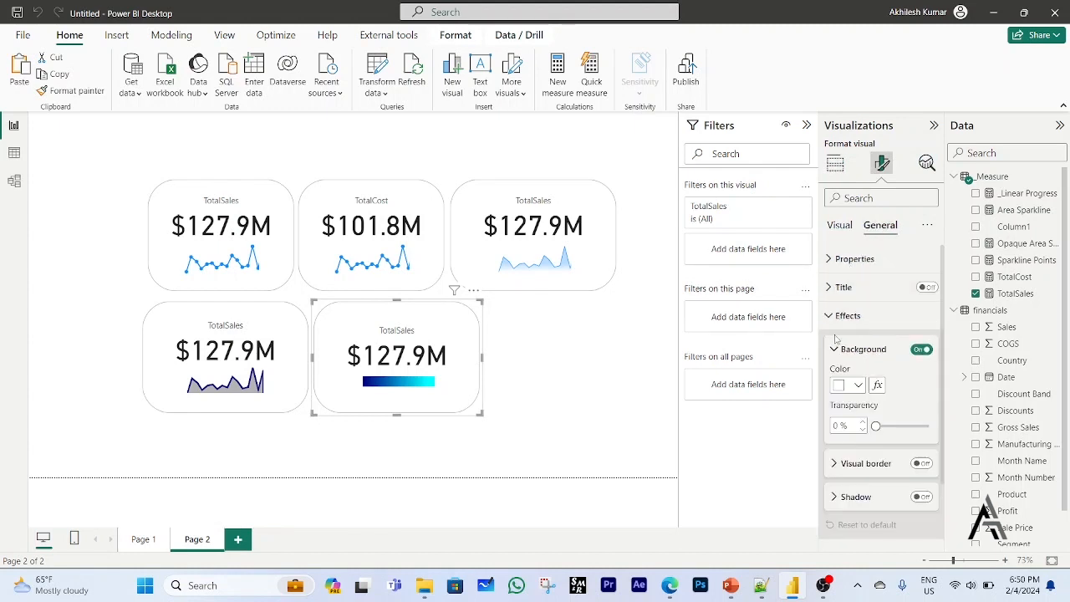
pyautogui.click(926, 465)
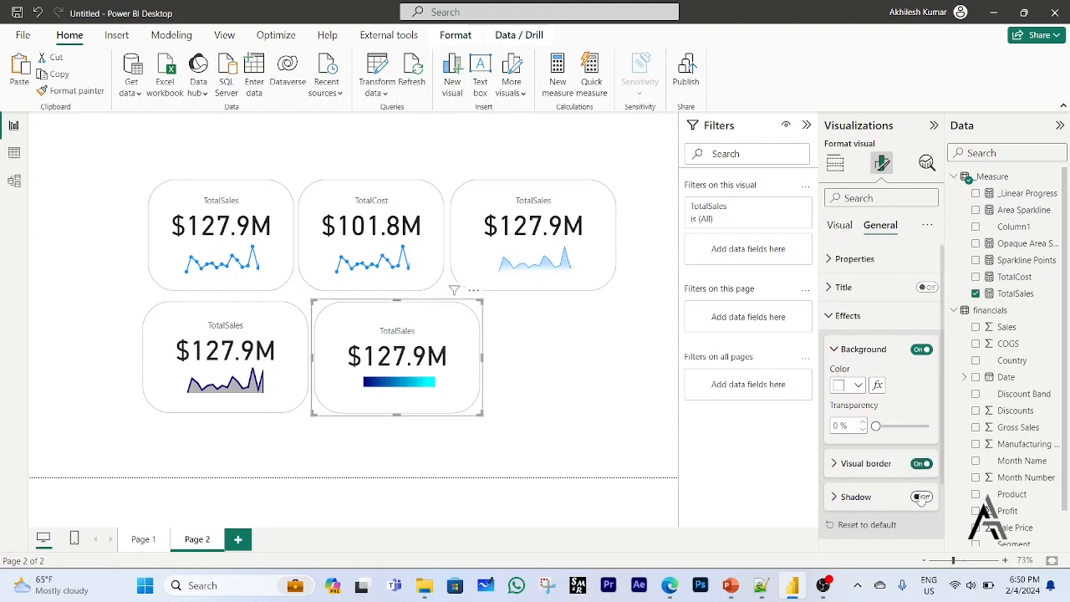
pyautogui.click(922, 497)
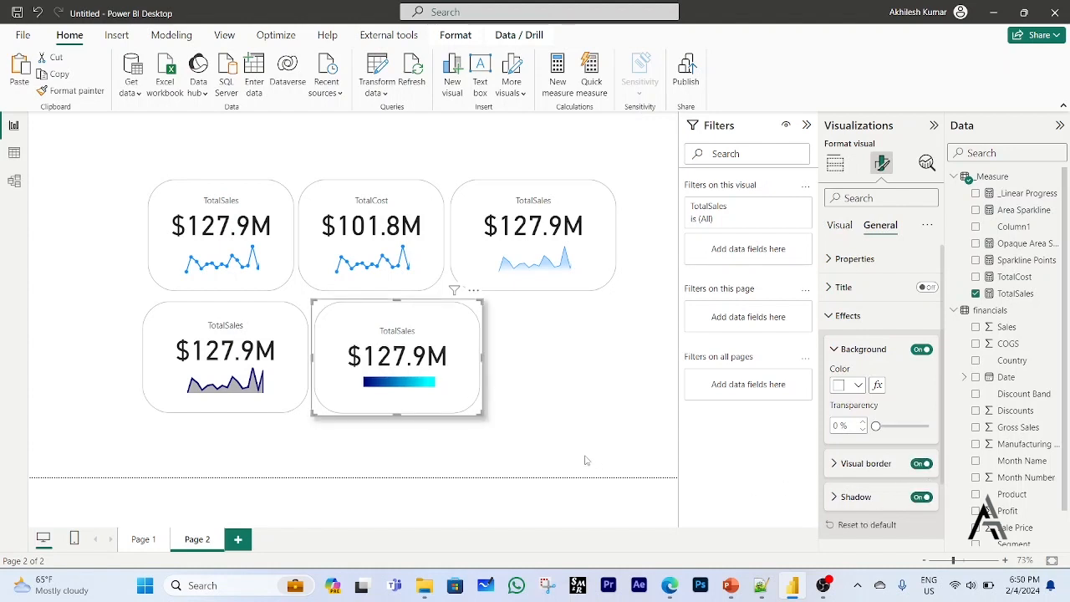
pyautogui.click(923, 498)
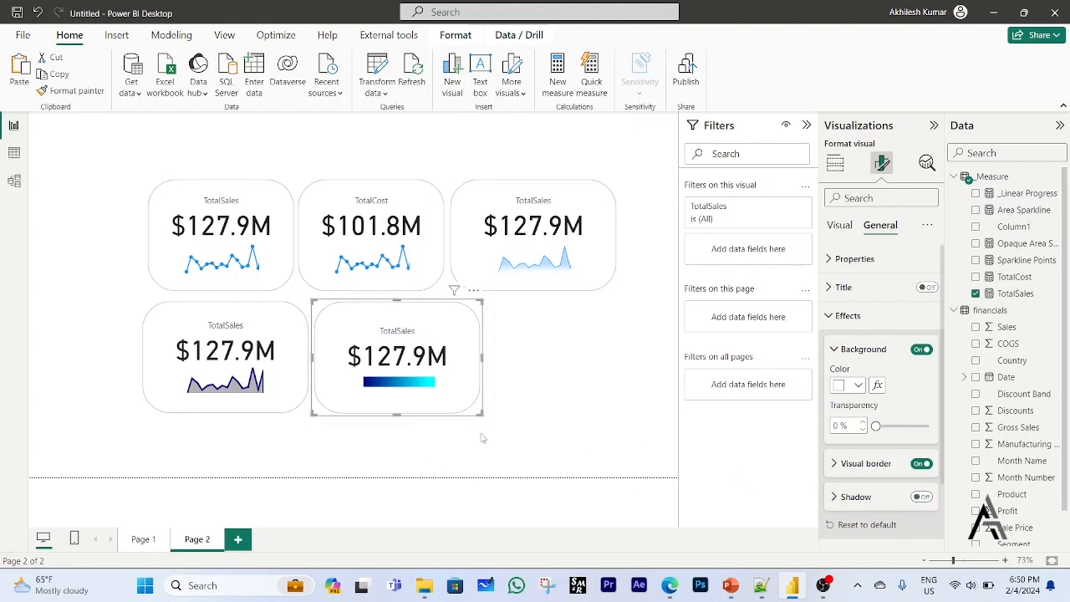
pyautogui.click(922, 465)
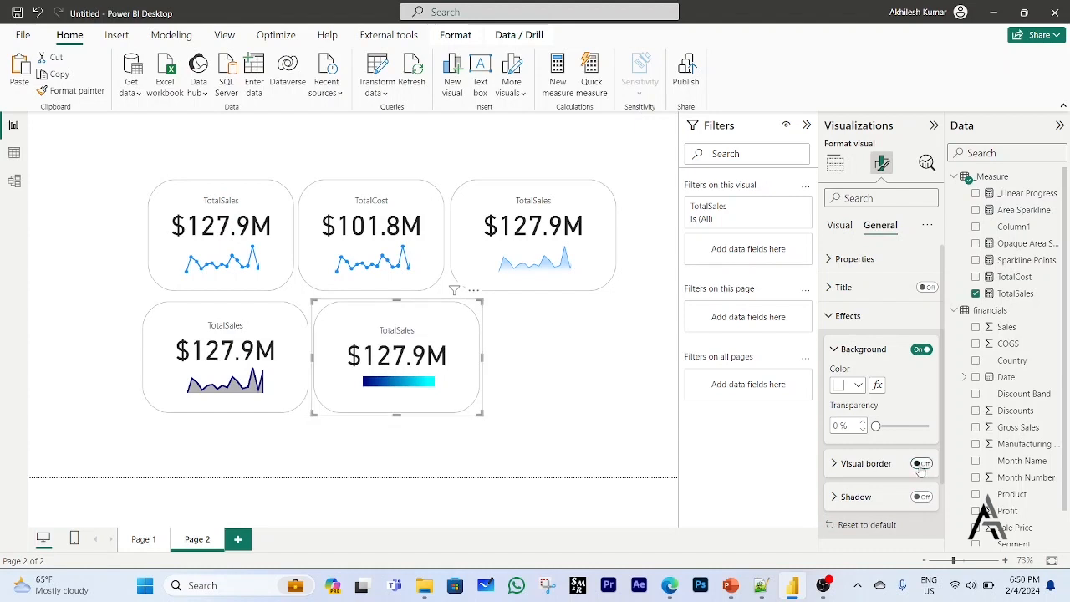
# Turn on the shadow and glow in the Cards formatting of the progress bar card.
pyautogui.click(841, 227)
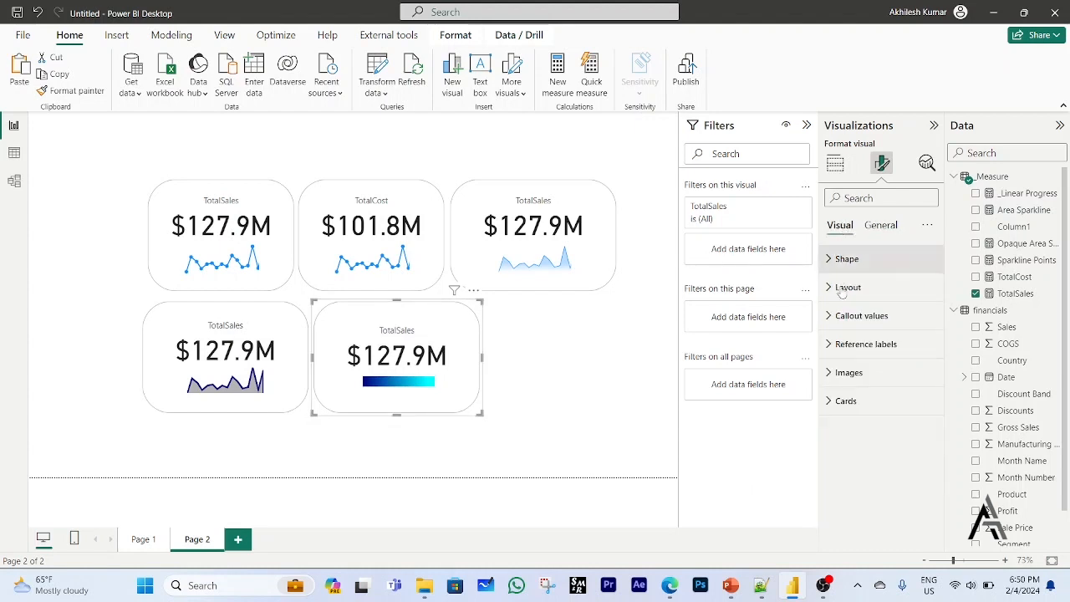
pyautogui.click(837, 398)
pyautogui.scroll(-3, 870, 469)
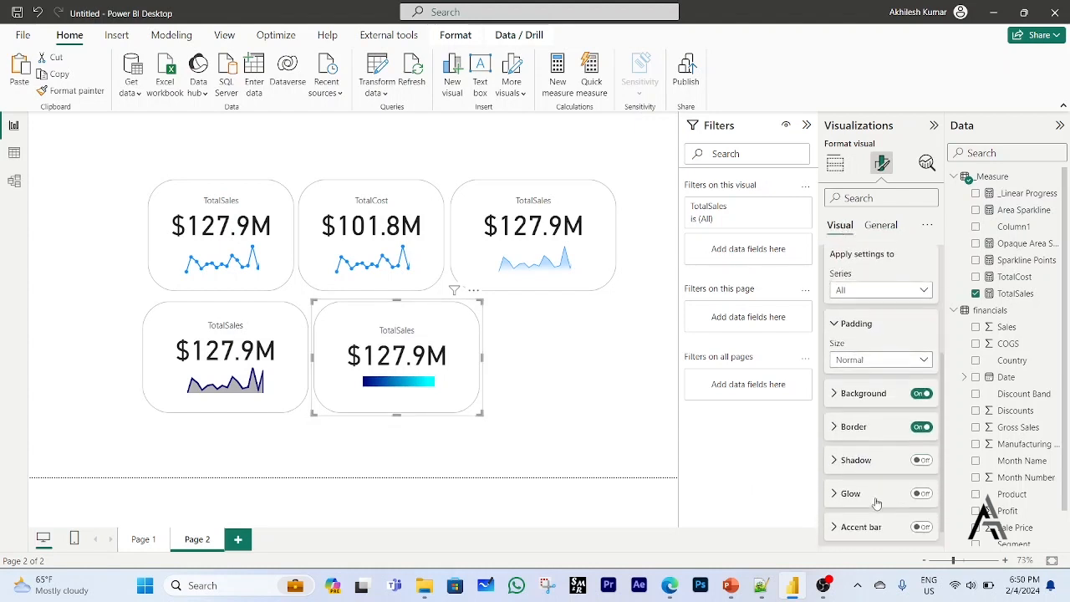
pyautogui.click(926, 463)
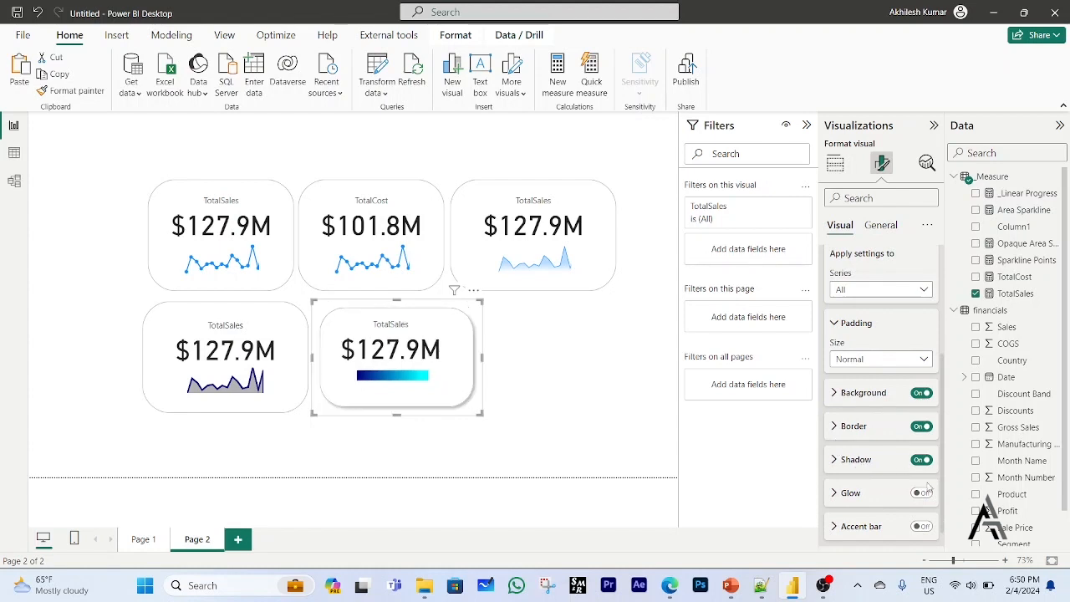
pyautogui.click(923, 493)
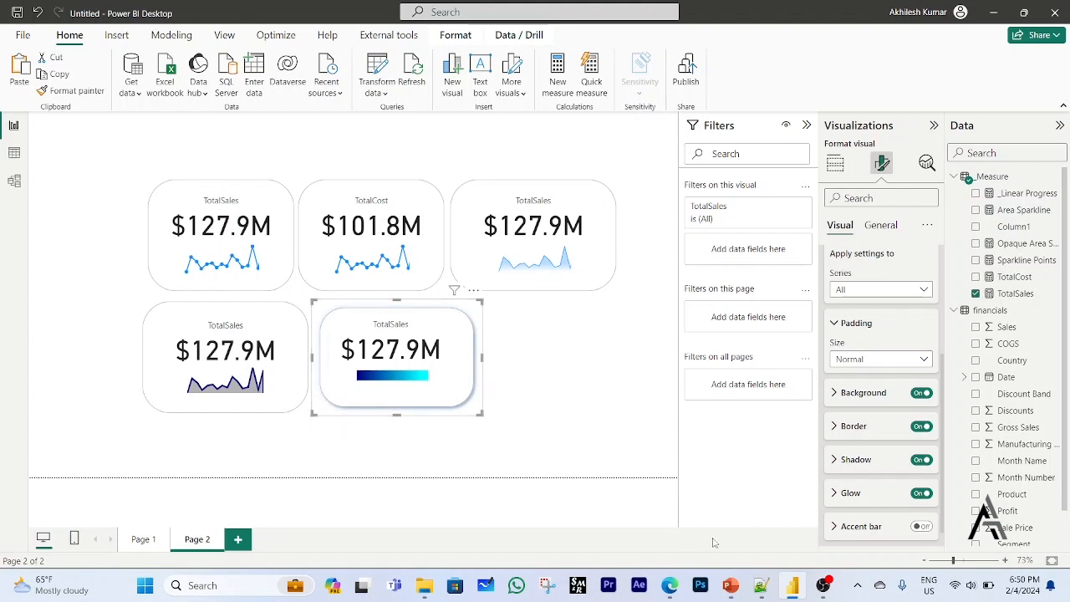
# Turn on the progress bar card's accent bar, widen it to 6 px, and deselect the card.
pyautogui.click(921, 527)
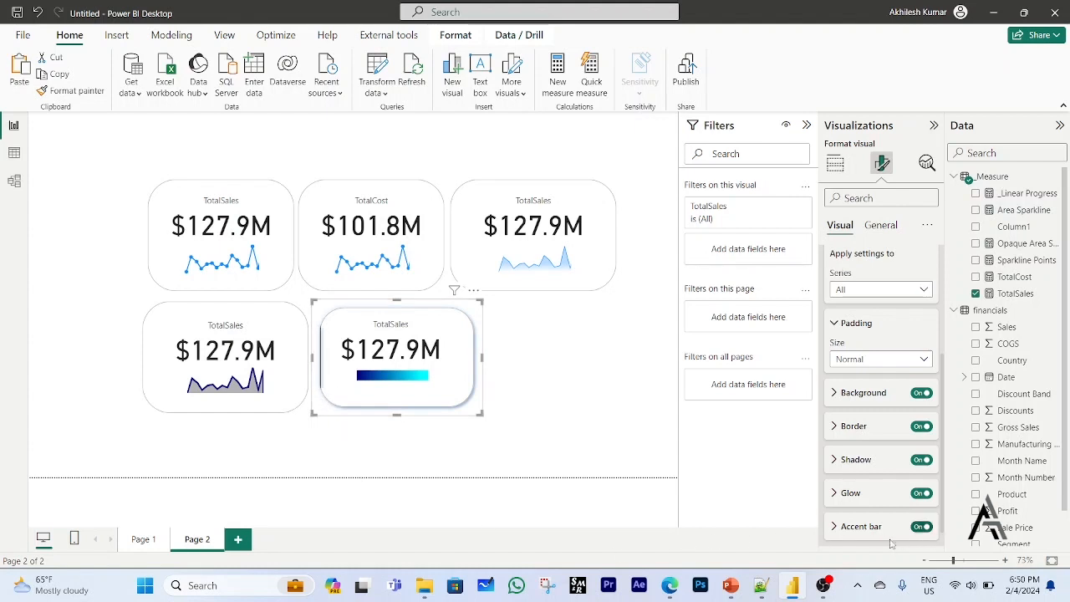
pyautogui.click(836, 526)
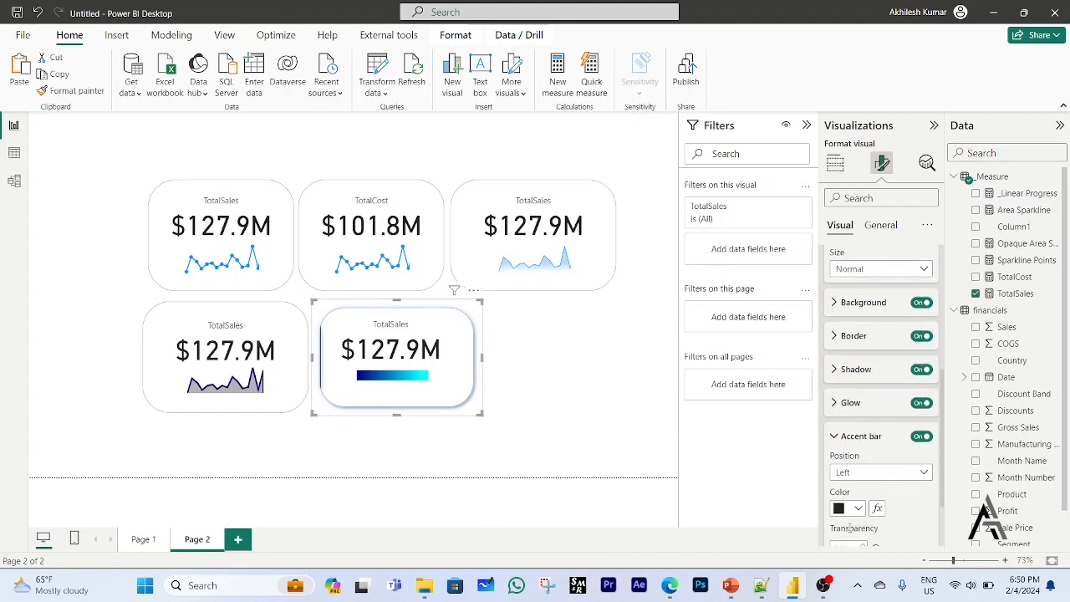
pyautogui.scroll(-2, 853, 512)
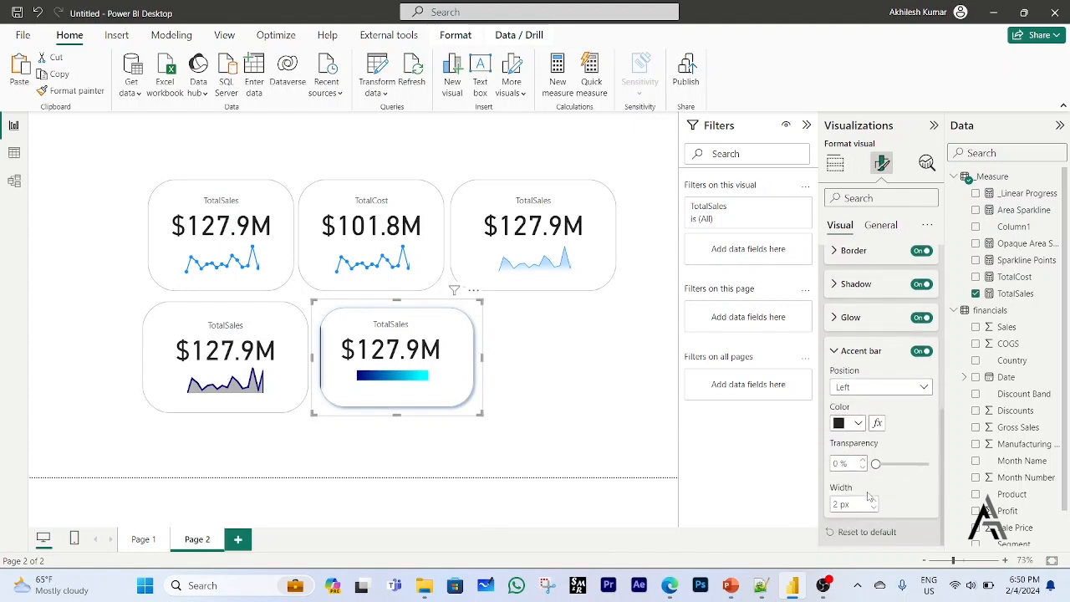
pyautogui.click(875, 503)
pyautogui.click(874, 502)
pyautogui.click(874, 503)
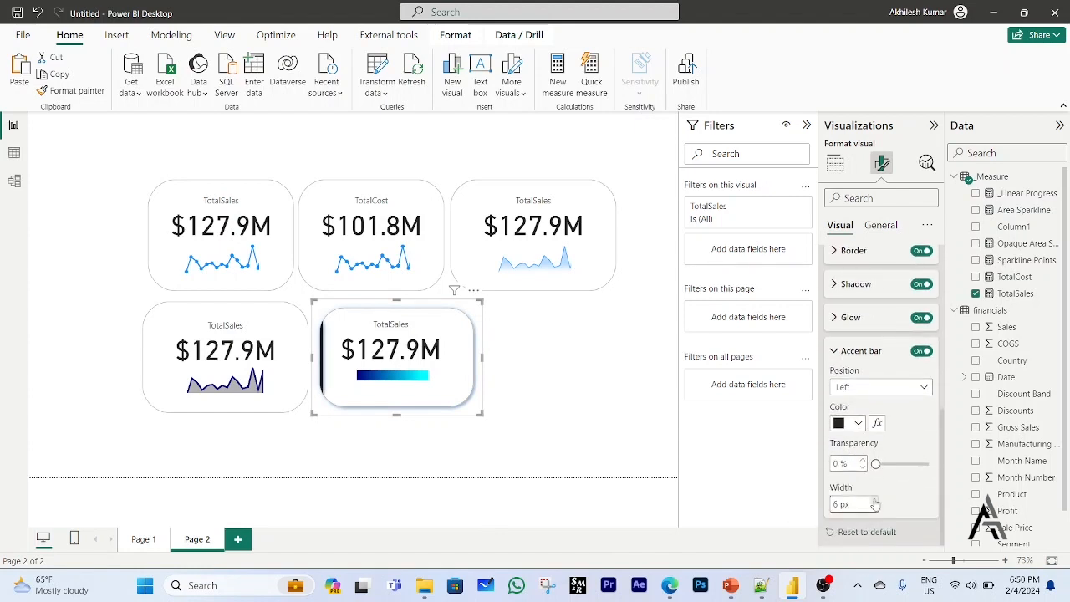
pyautogui.click(875, 502)
pyautogui.click(539, 429)
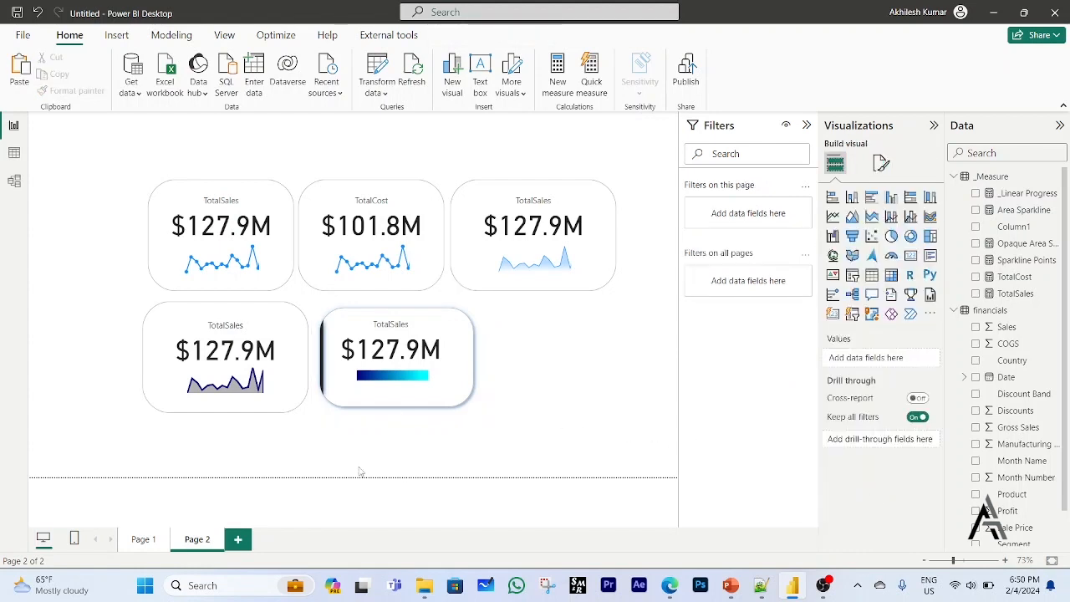
# Switch to the Edge browser and open the Gradient Area Sparkline with last point template to examine its card design.
pyautogui.click(669, 585)
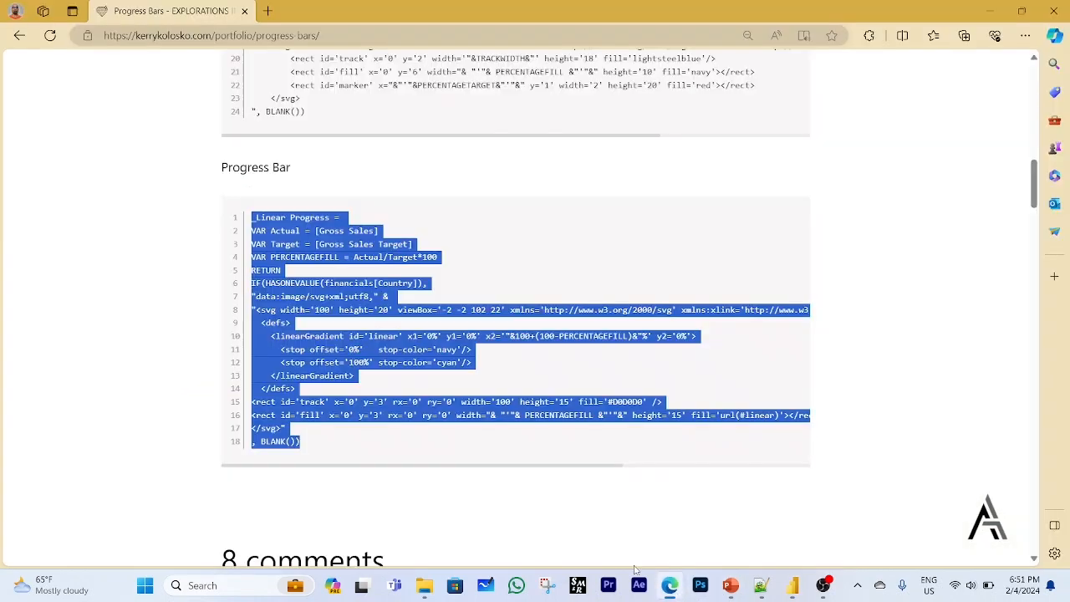
pyautogui.scroll(15, 510, 351)
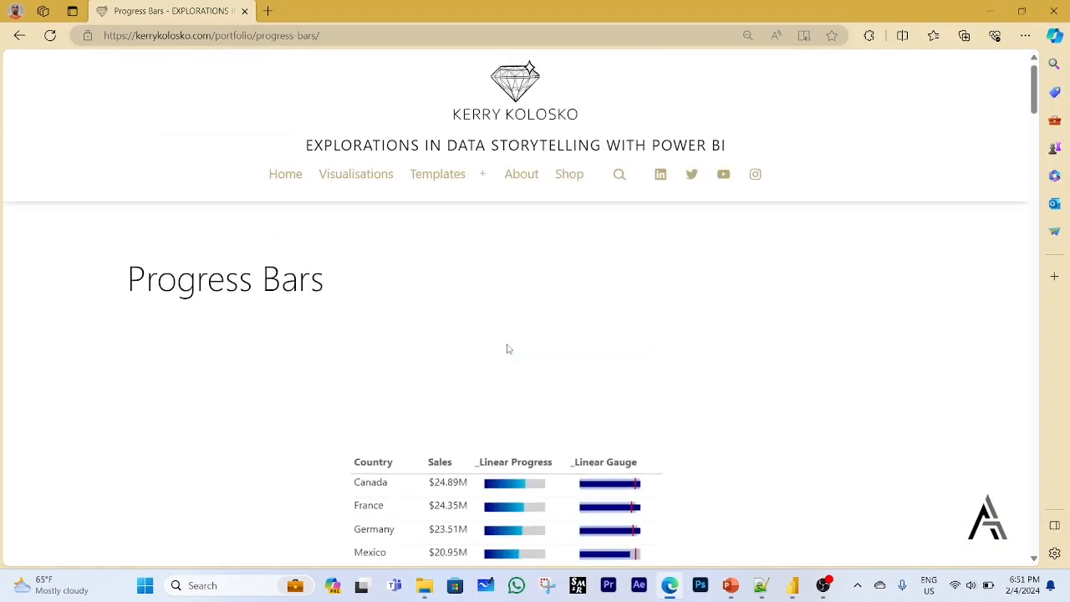
pyautogui.click(20, 35)
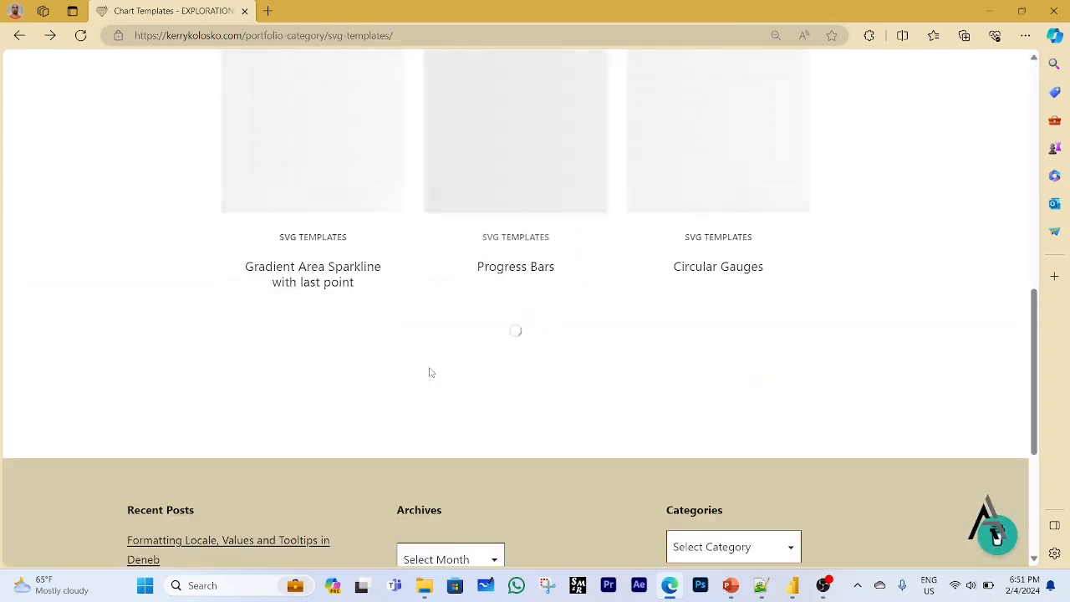
pyautogui.scroll(2, 430, 373)
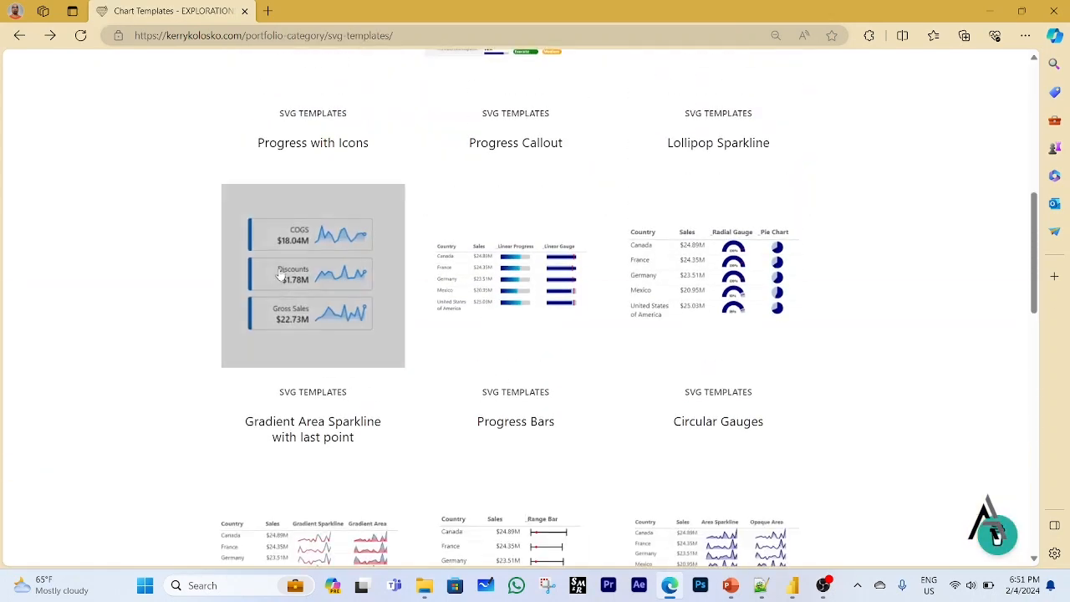
pyautogui.click(459, 280)
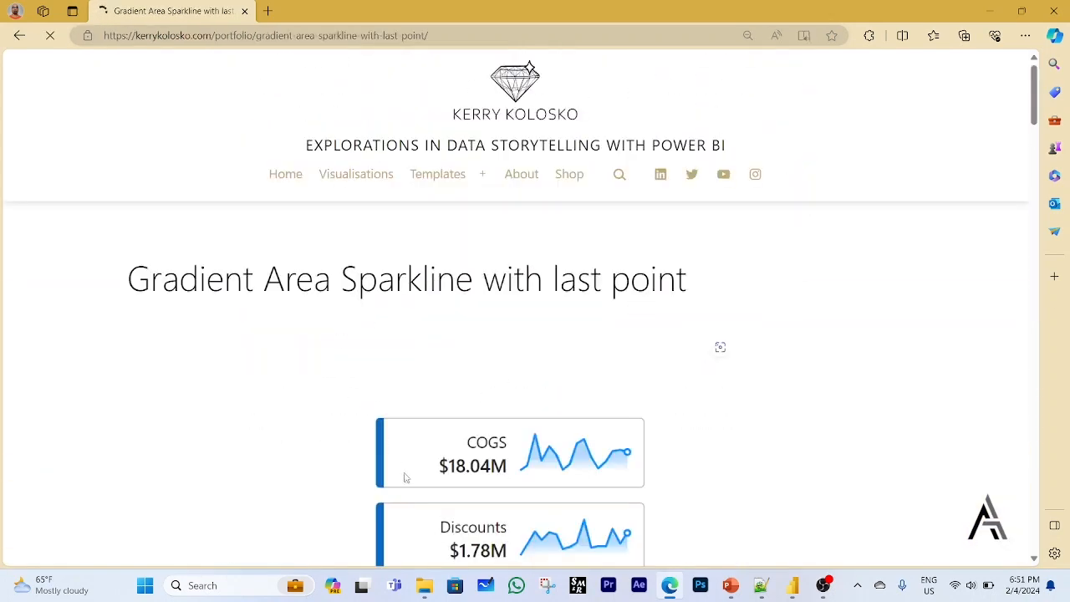
pyautogui.scroll(-3, 419, 499)
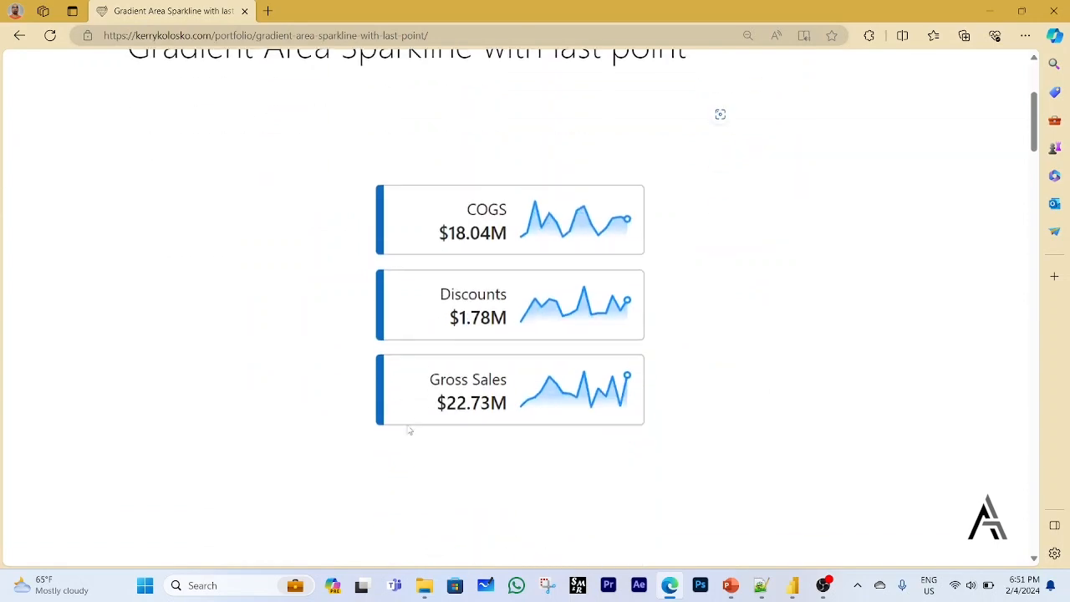
# Return to Power BI and set the card background of the upper-row TotalSales area sparkline card to light blue.
pyautogui.click(793, 585)
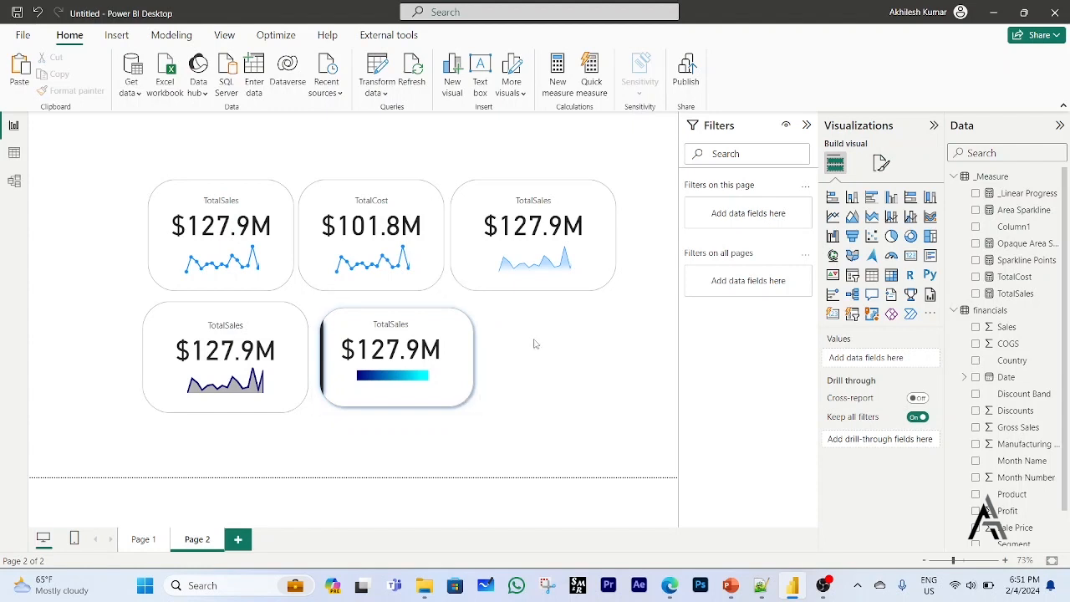
pyautogui.click(602, 287)
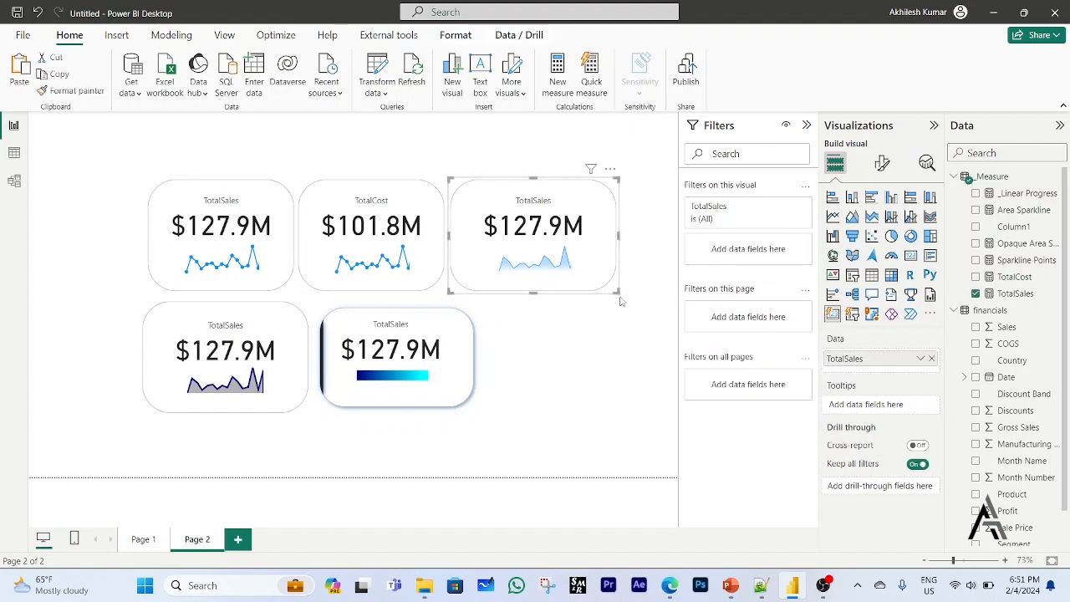
pyautogui.click(885, 166)
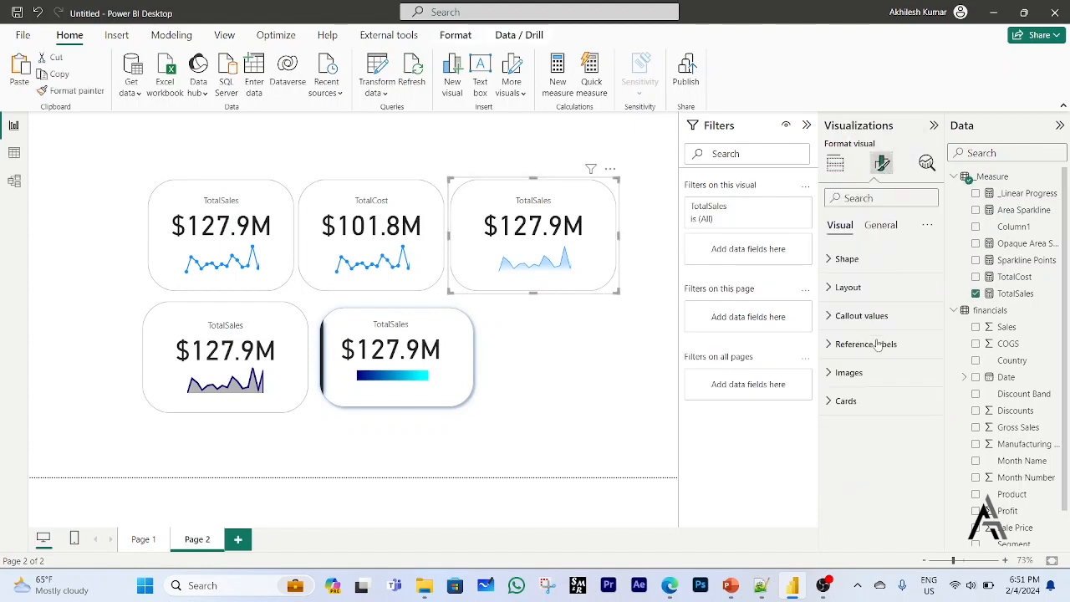
pyautogui.click(830, 401)
pyautogui.scroll(-2, 867, 456)
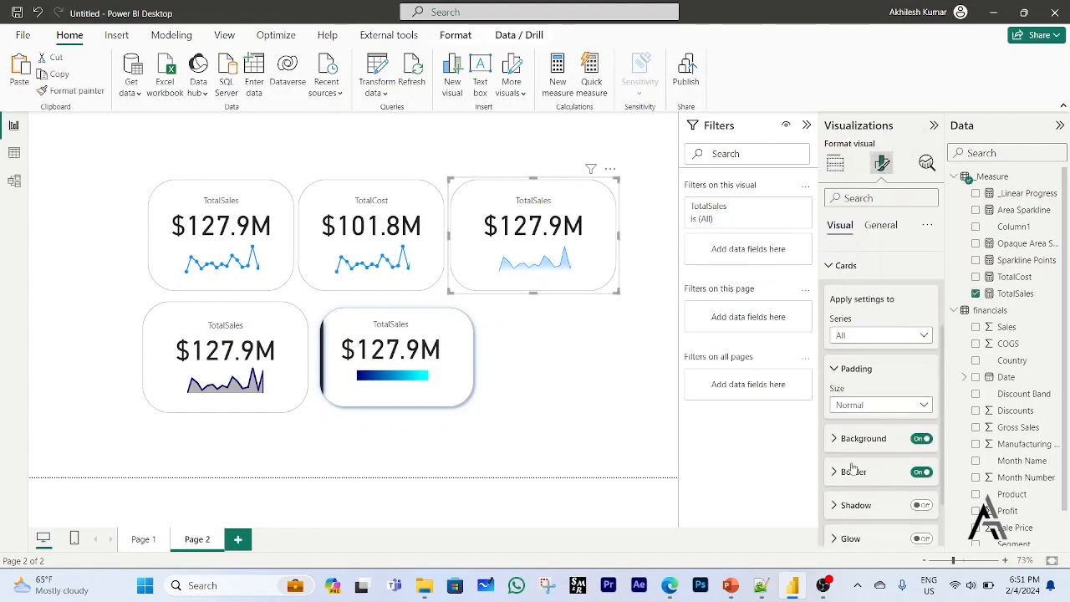
pyautogui.click(837, 440)
pyautogui.scroll(-2, 853, 462)
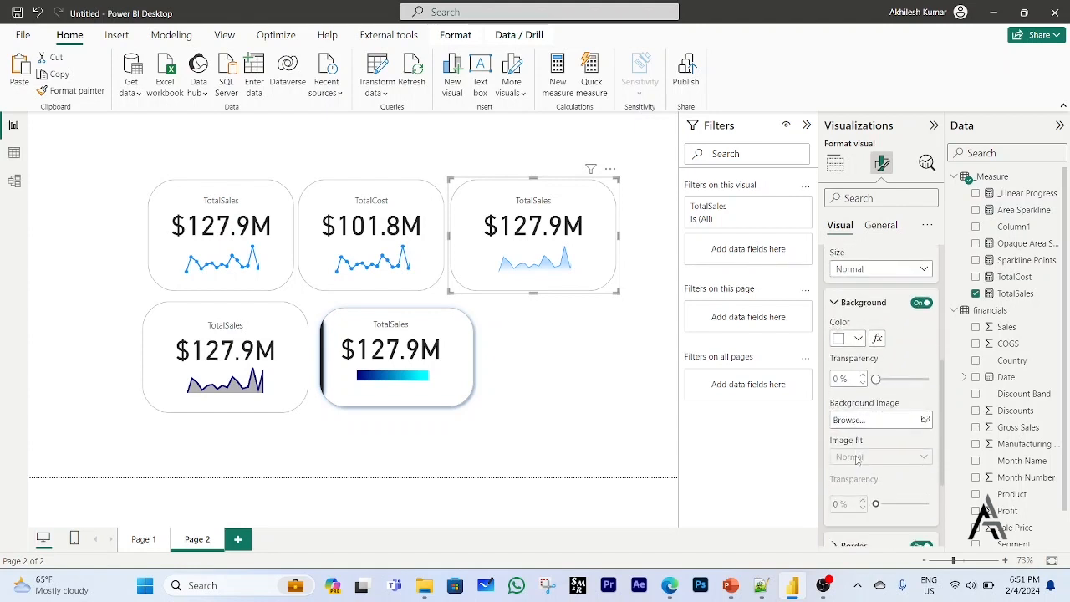
pyautogui.click(858, 339)
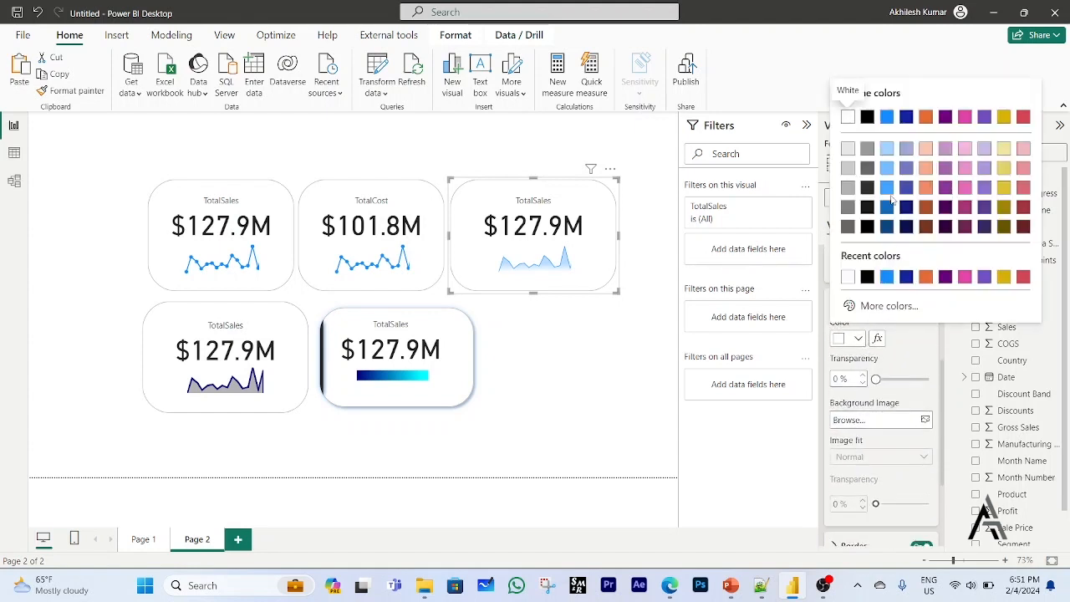
pyautogui.click(890, 151)
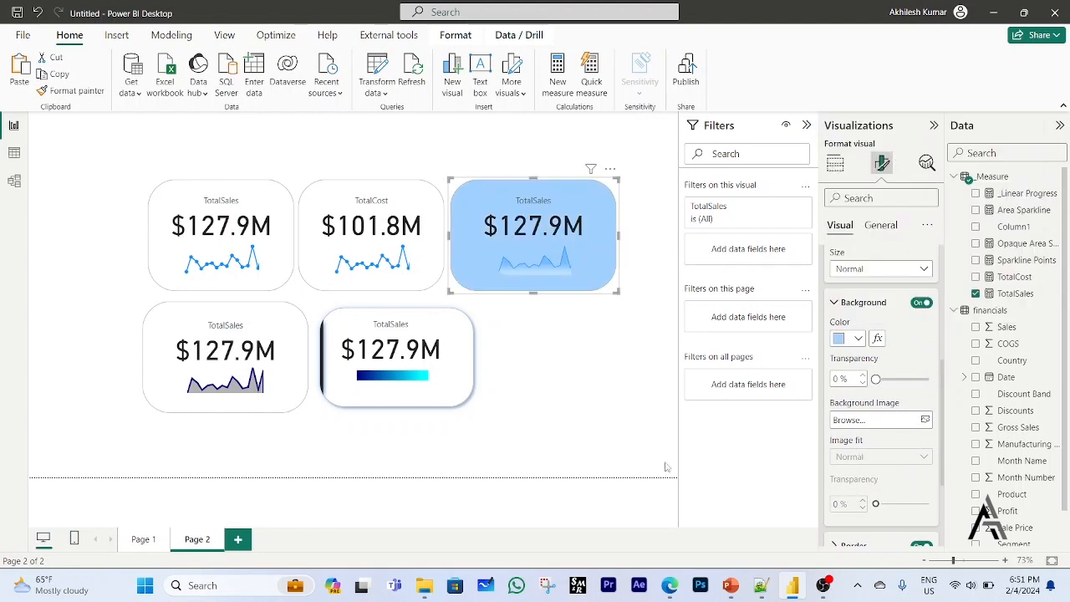
pyautogui.scroll(-3, 876, 440)
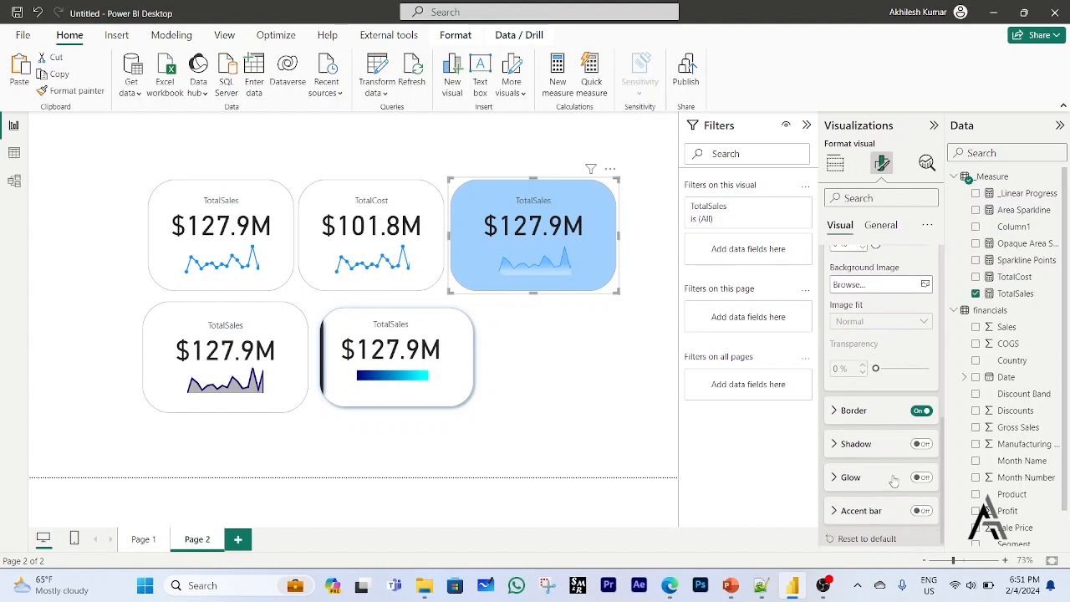
# Turn on the shadow and glow for the light blue TotalSales card and deselect it.
pyautogui.click(924, 447)
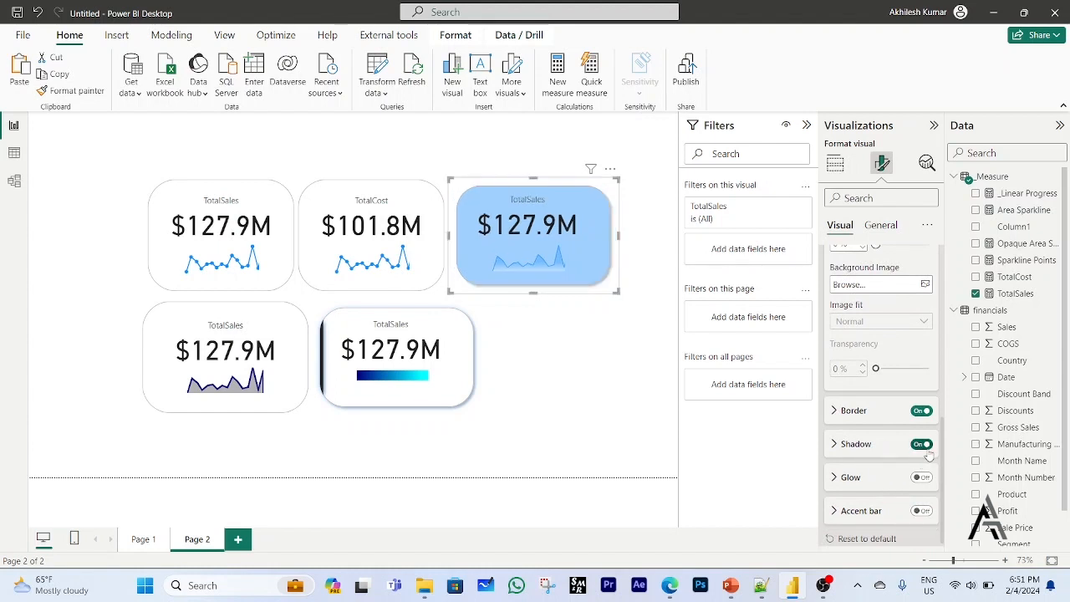
pyautogui.click(922, 478)
pyautogui.click(598, 444)
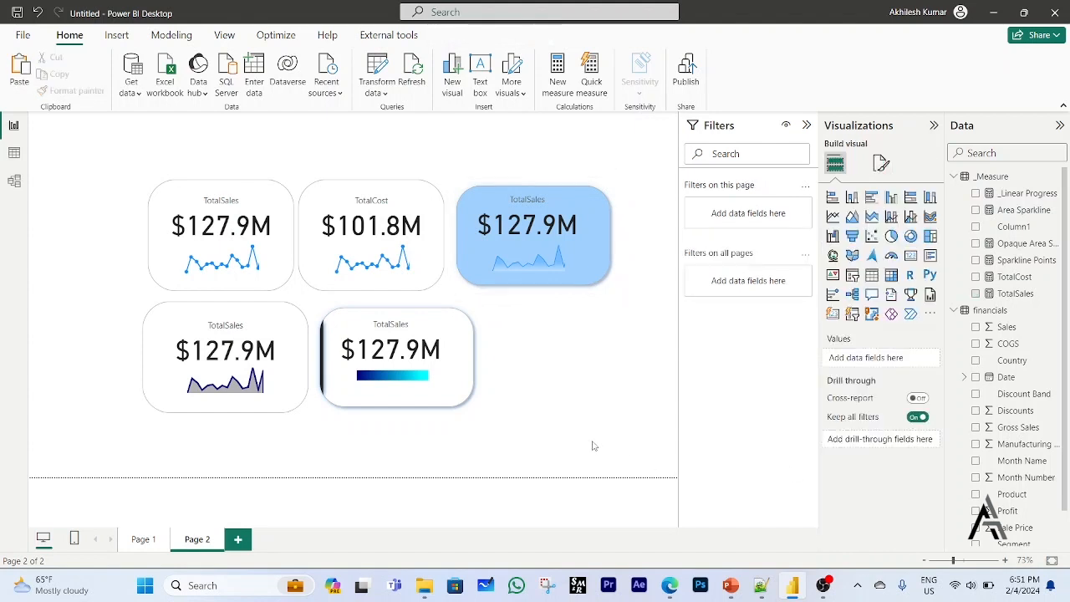
# Select the TotalSales and TotalCost card visual with point sparklines and set its card padding size to Wide.
pyautogui.click(421, 291)
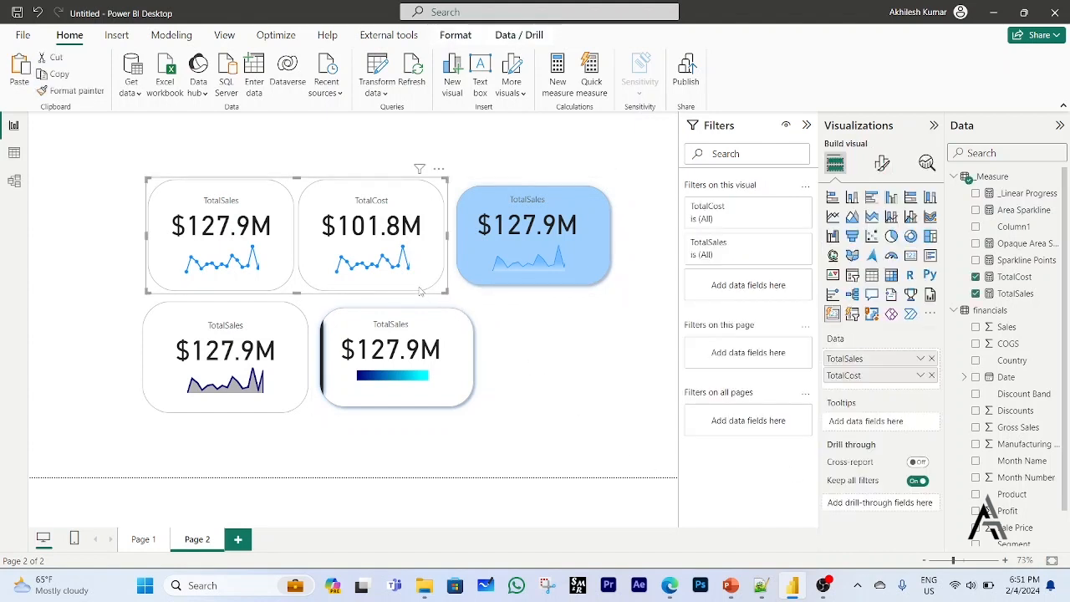
pyautogui.click(884, 165)
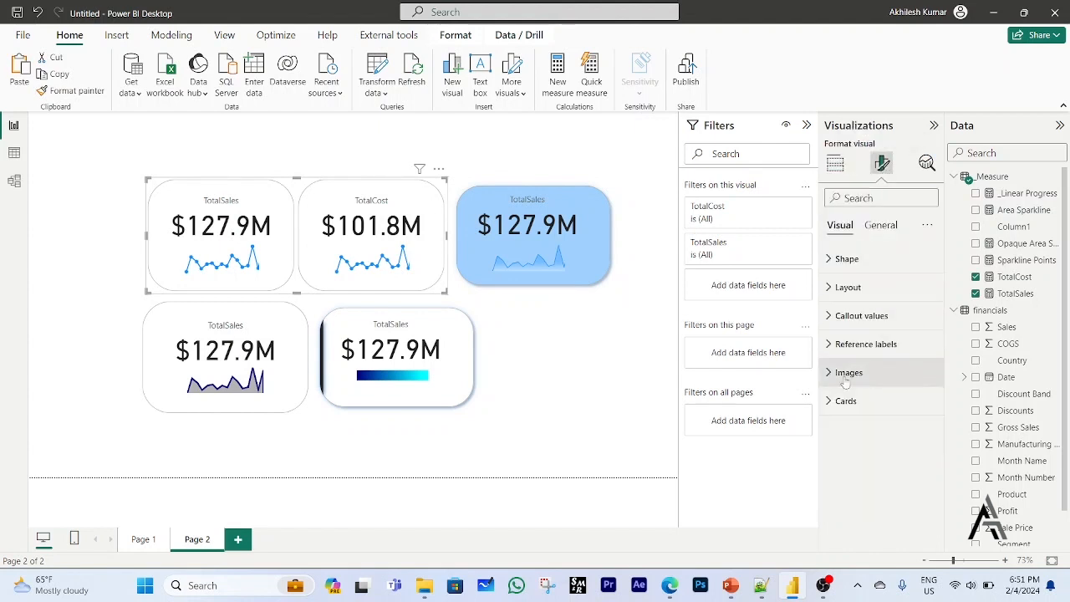
pyautogui.click(832, 401)
pyautogui.scroll(-4, 861, 439)
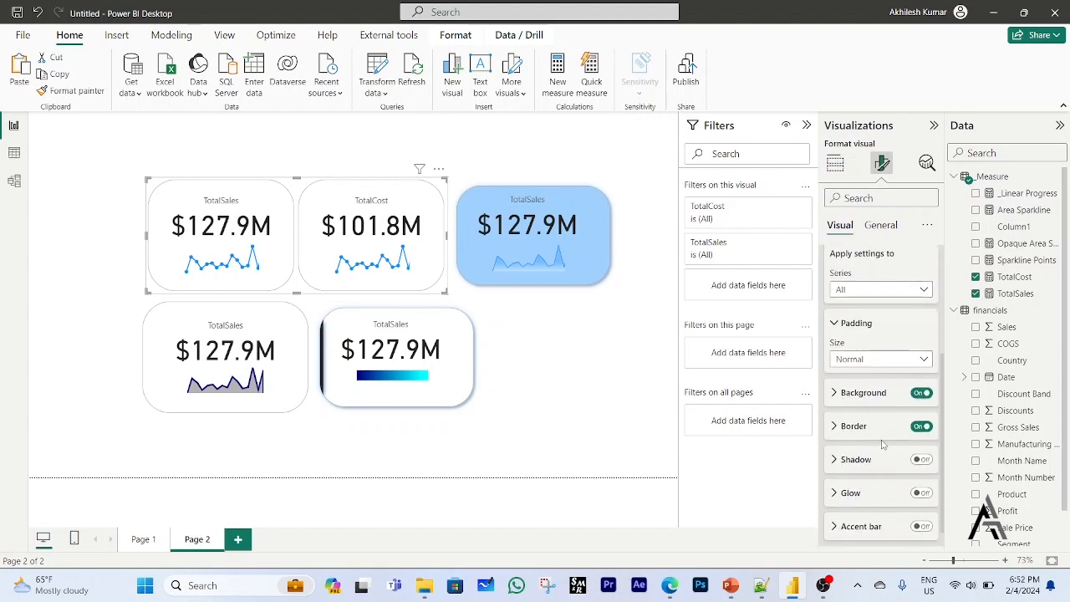
pyautogui.click(907, 360)
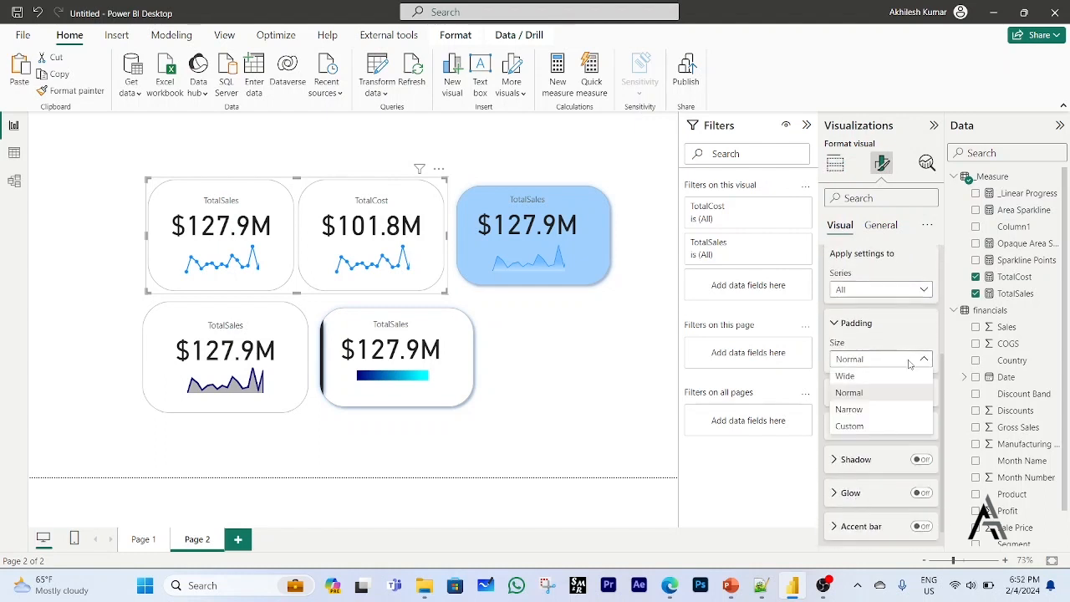
pyautogui.click(857, 387)
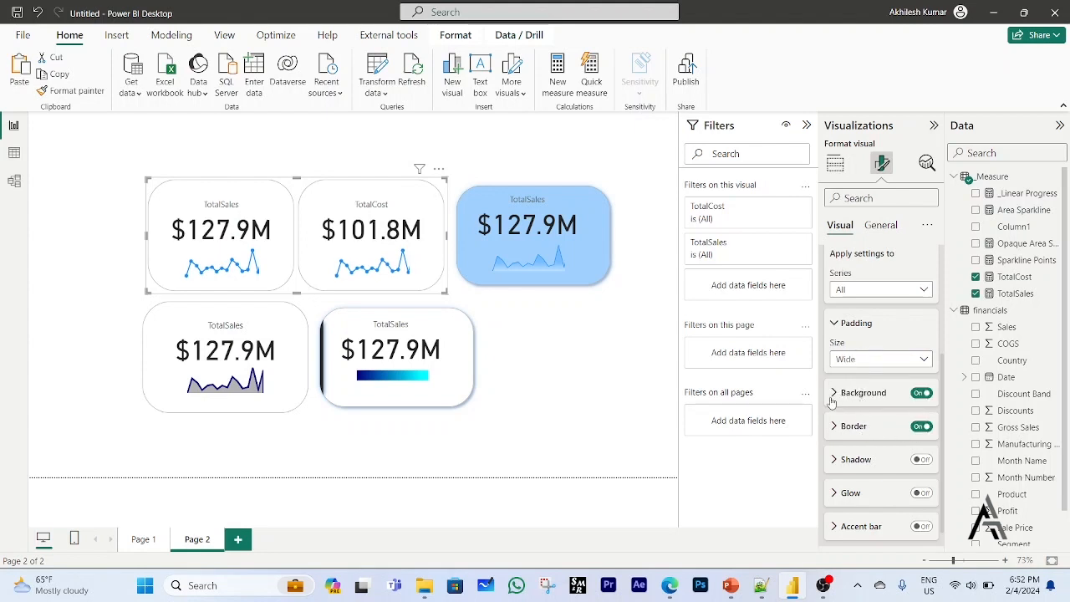
# Set the card background of the TotalSales and TotalCost visual to the light yellow theme color.
pyautogui.click(832, 393)
pyautogui.click(858, 429)
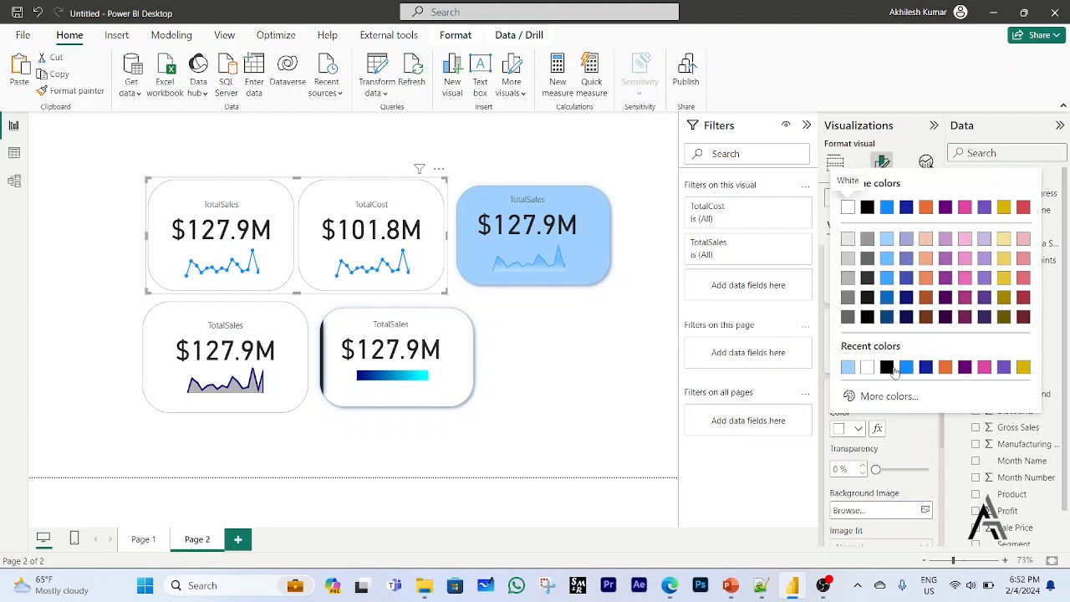
pyautogui.click(1005, 241)
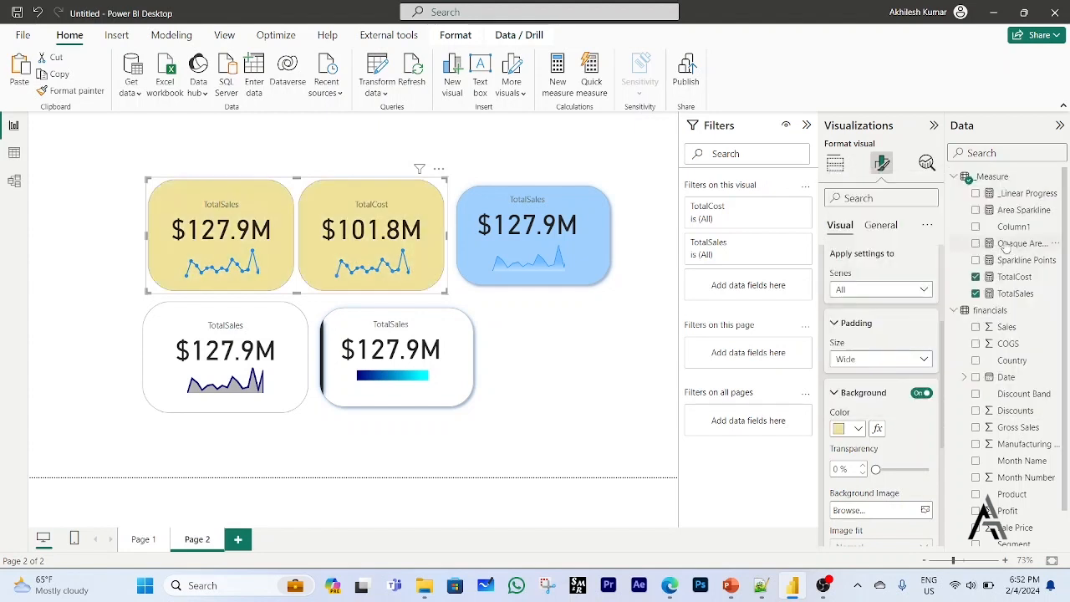
# Set the border of the TotalSales and TotalCost cards to black with a width of 3 px.
pyautogui.scroll(-5, 875, 492)
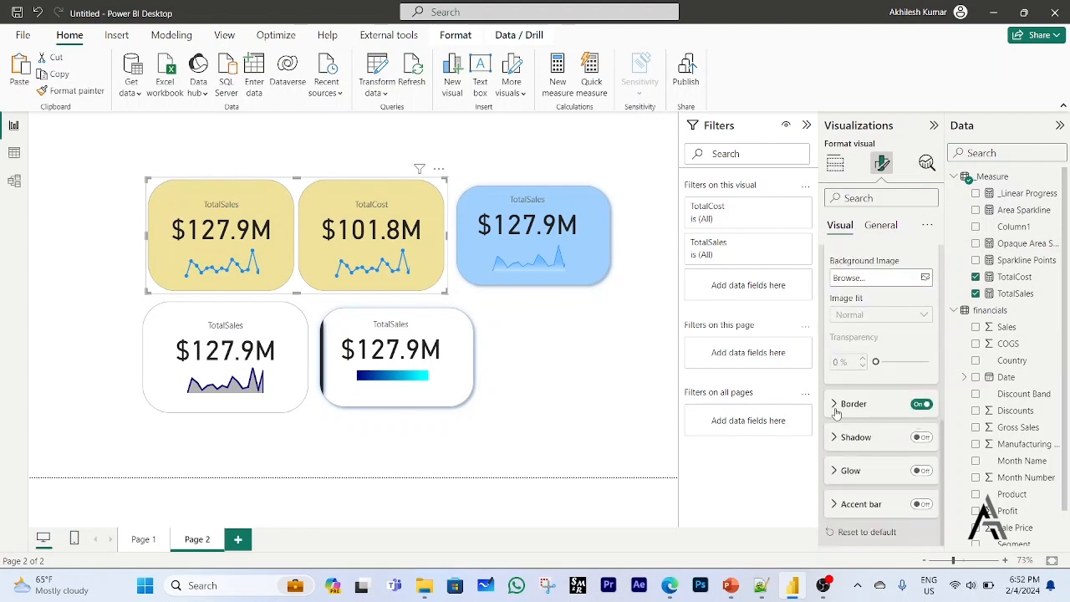
pyautogui.click(836, 413)
pyautogui.click(858, 443)
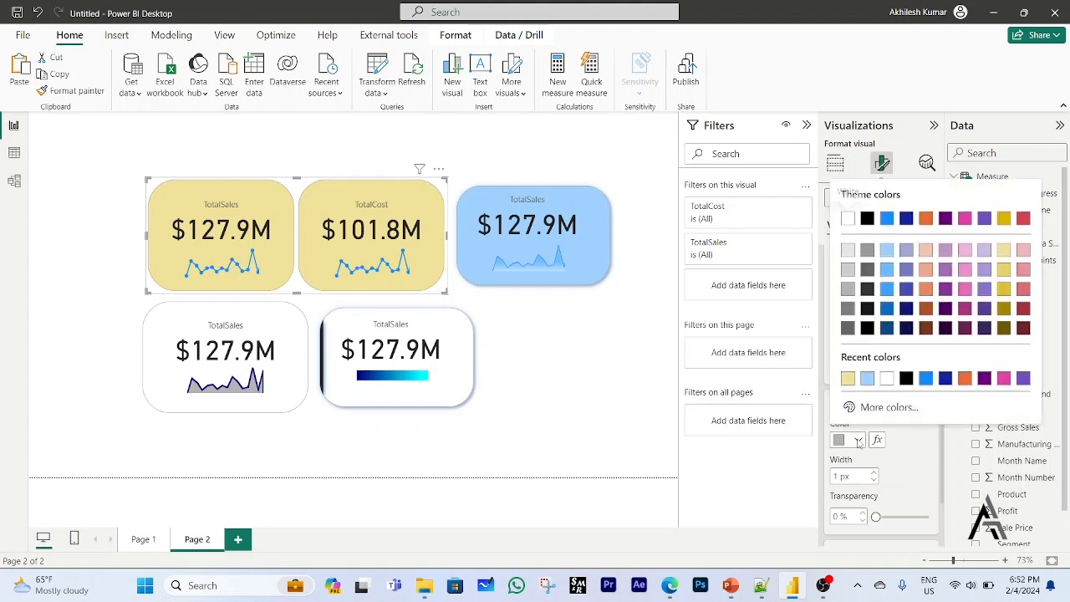
pyautogui.click(907, 381)
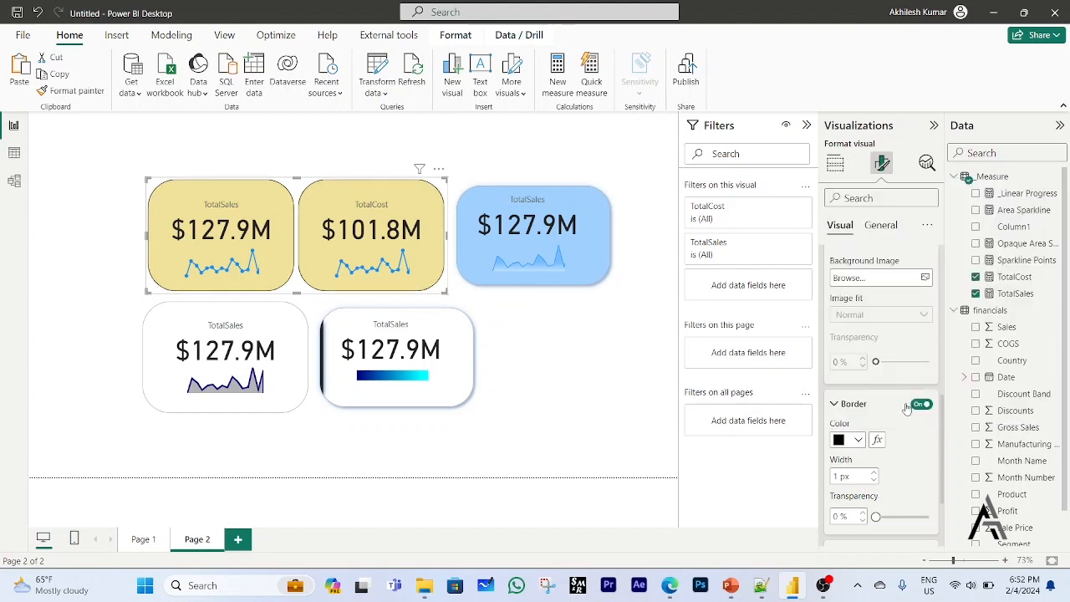
pyautogui.click(874, 473)
pyautogui.click(874, 473)
# Turn on the shadow, glow and accent bar for the TotalSales and TotalCost cards.
pyautogui.scroll(-2, 878, 468)
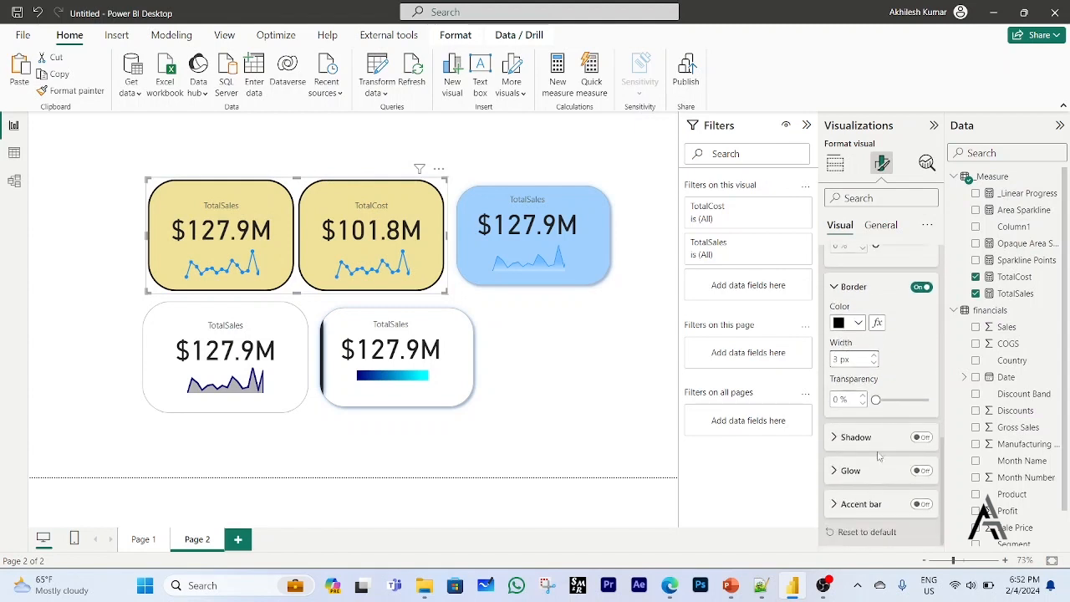
pyautogui.click(921, 437)
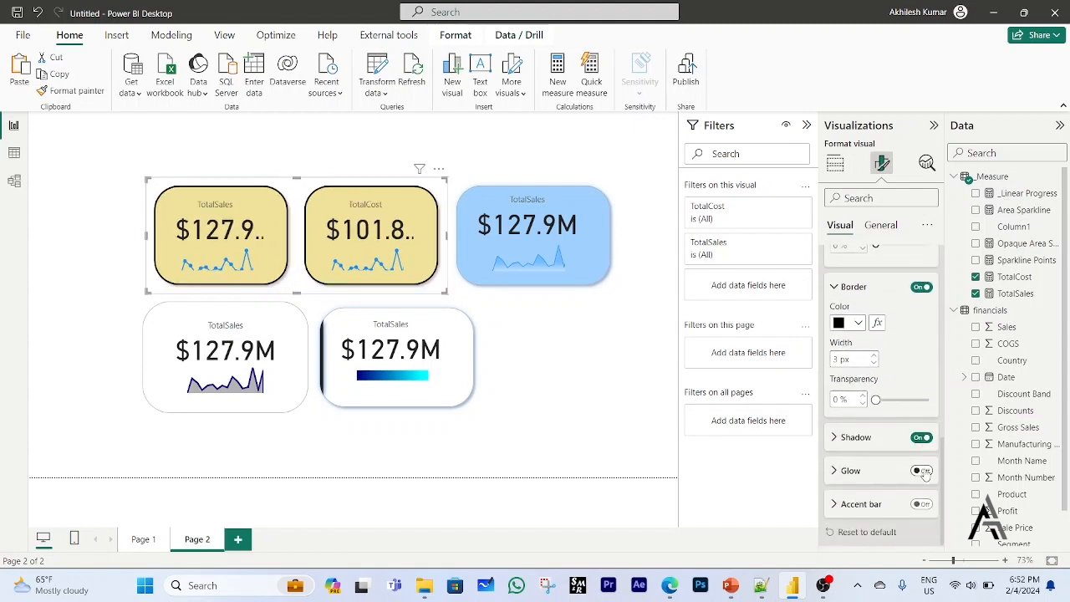
pyautogui.click(922, 471)
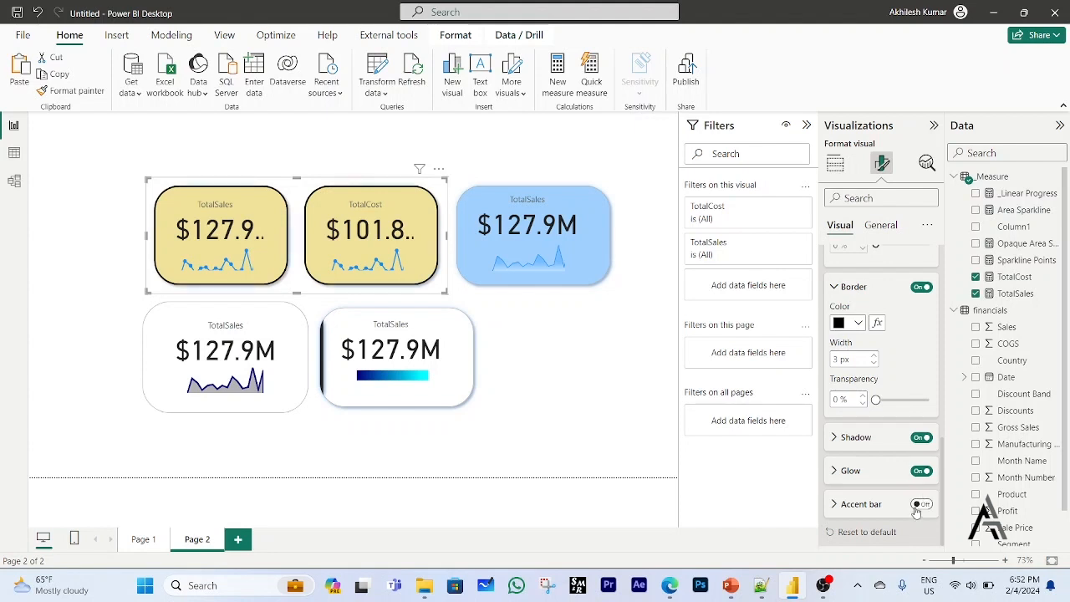
pyautogui.click(920, 506)
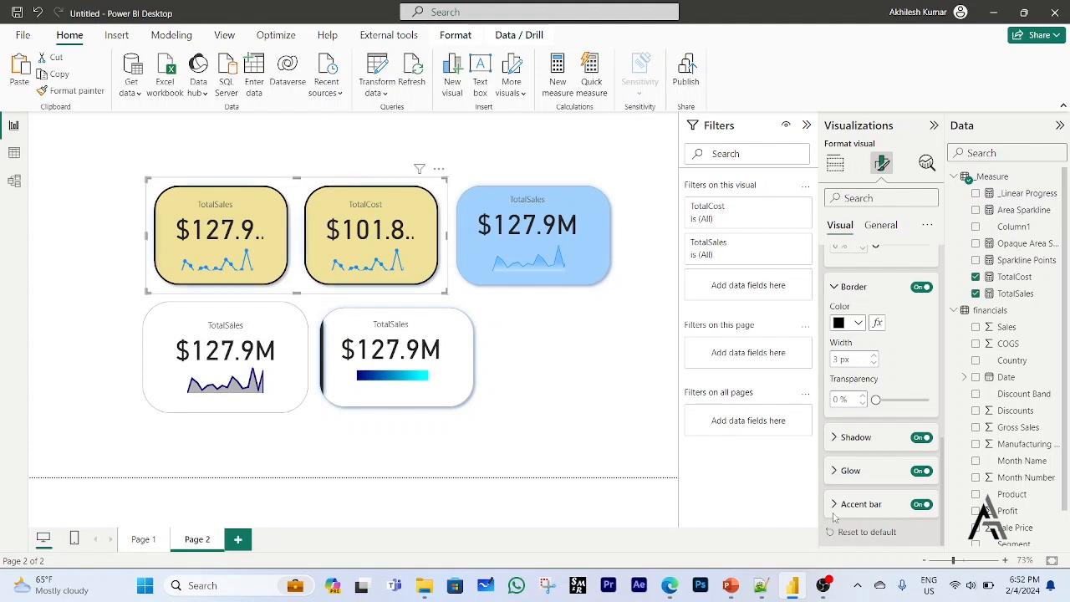
# Color the accent bar of the two yellow cards dark blue #12239E and widen it to 13 px.
pyautogui.click(836, 505)
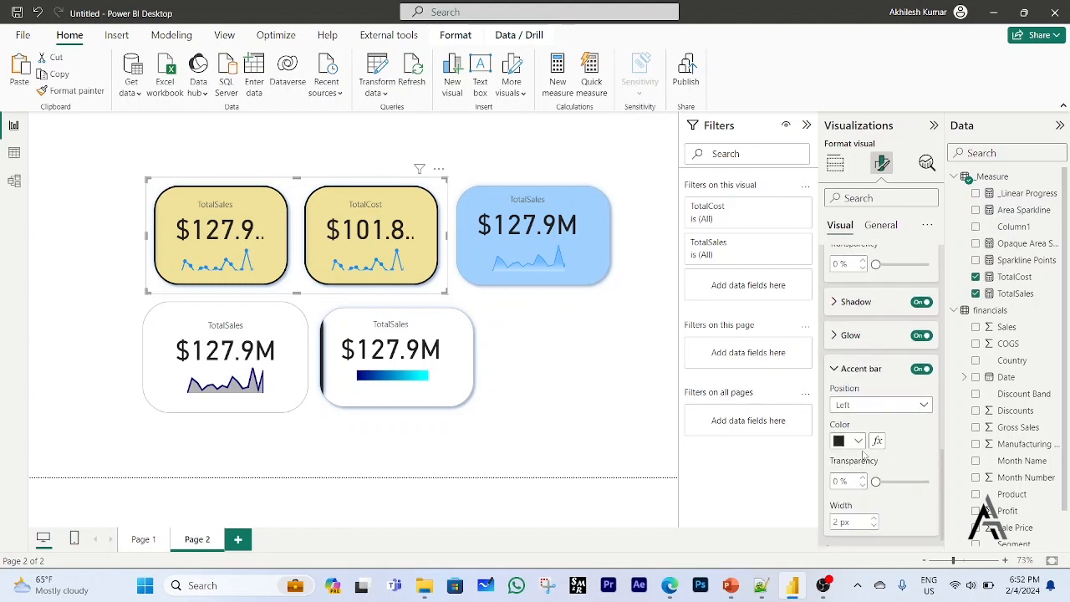
pyautogui.click(859, 443)
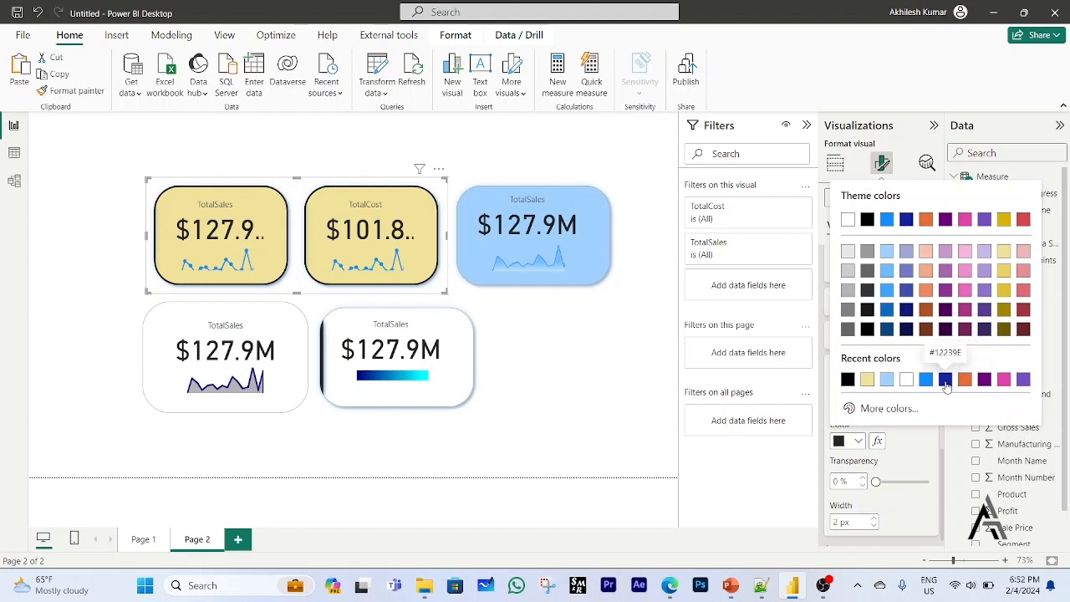
pyautogui.click(946, 379)
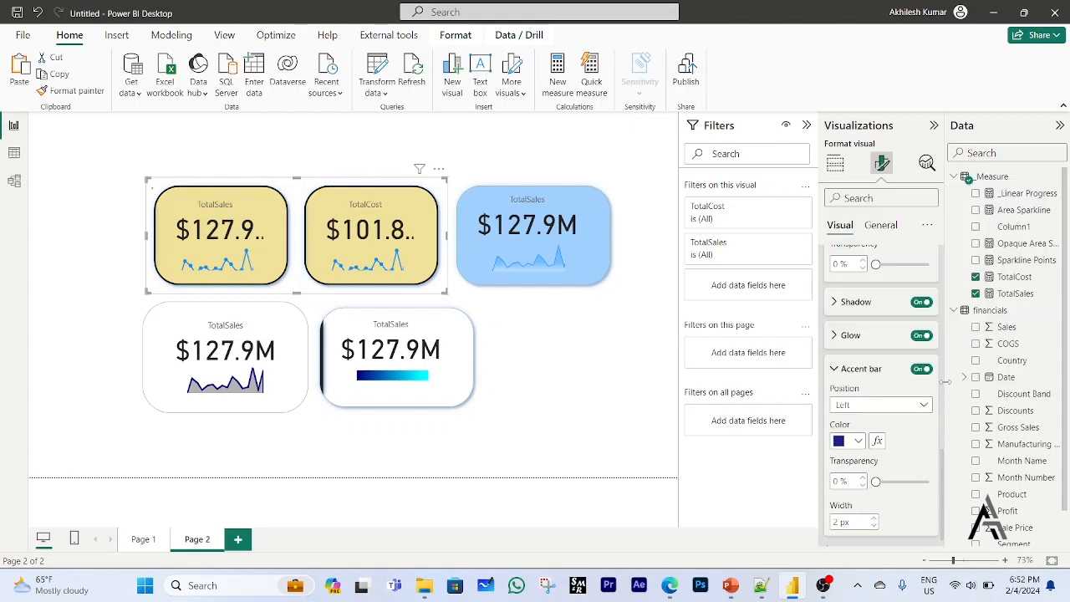
pyautogui.click(874, 519)
pyautogui.click(874, 518)
pyautogui.click(874, 518)
pyautogui.click(874, 518)
pyautogui.click(874, 518)
pyautogui.click(874, 519)
pyautogui.click(873, 518)
pyautogui.click(874, 518)
pyautogui.click(874, 519)
pyautogui.click(874, 519)
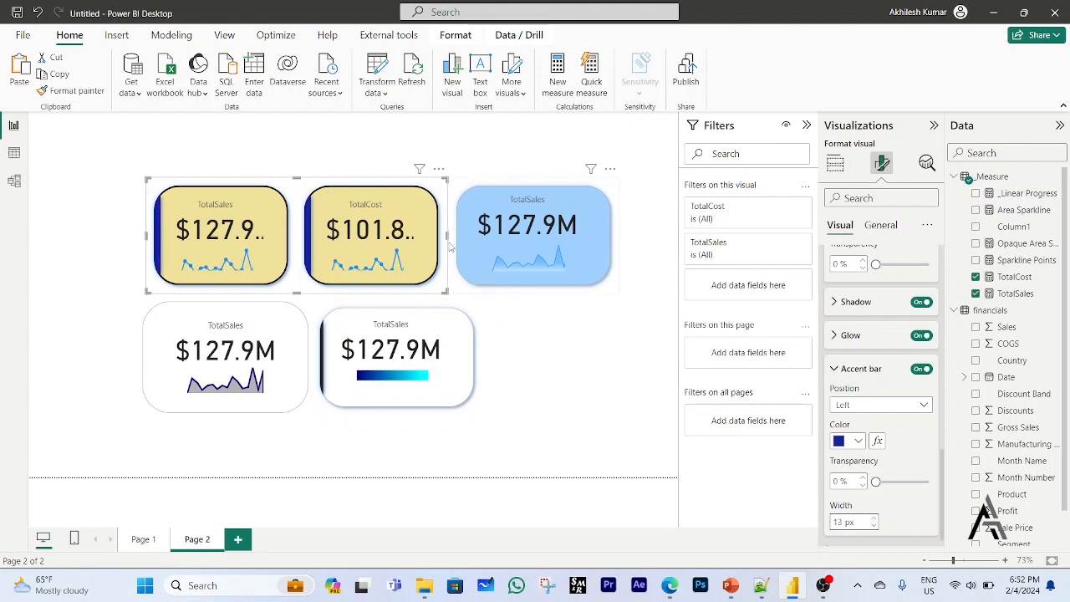
# Move the yellow two-card visual left, widen it until both callout values fit in full, and deselect it.
pyautogui.moveTo(173, 295); pyautogui.dragTo(124, 291)
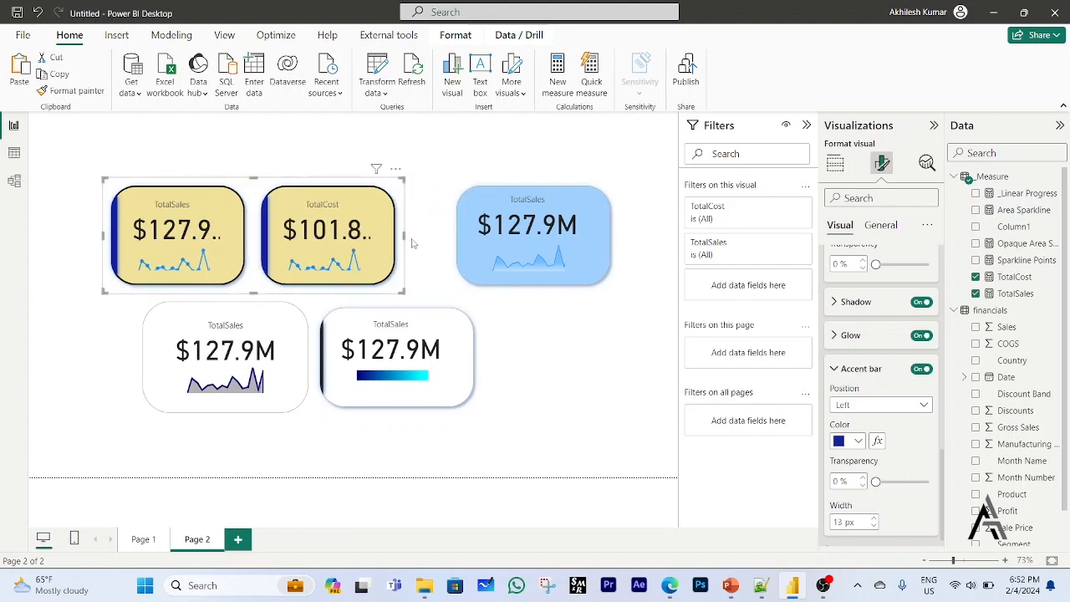
pyautogui.moveTo(404, 237); pyautogui.dragTo(443, 254)
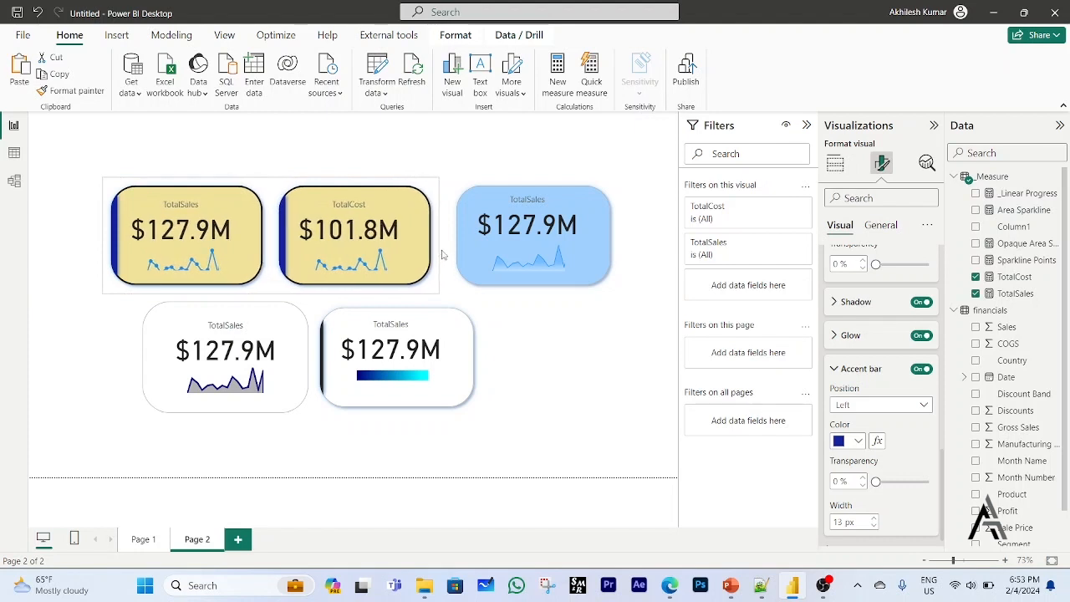
pyautogui.click(533, 387)
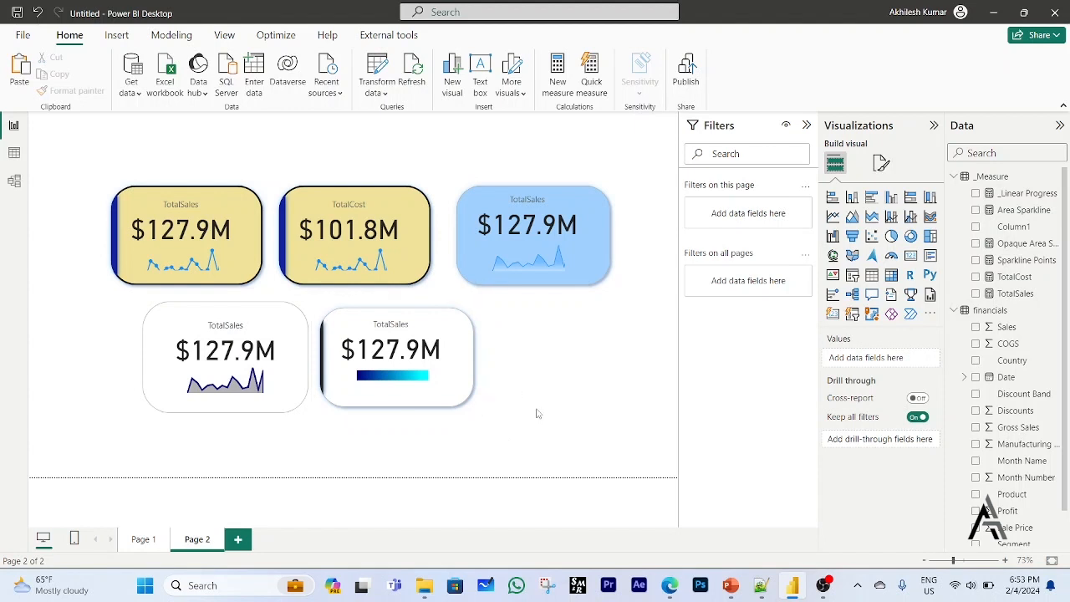
# Go to Page 1 and widen the blue TotalSales card with the computer icon by extending its right side.
pyautogui.click(144, 541)
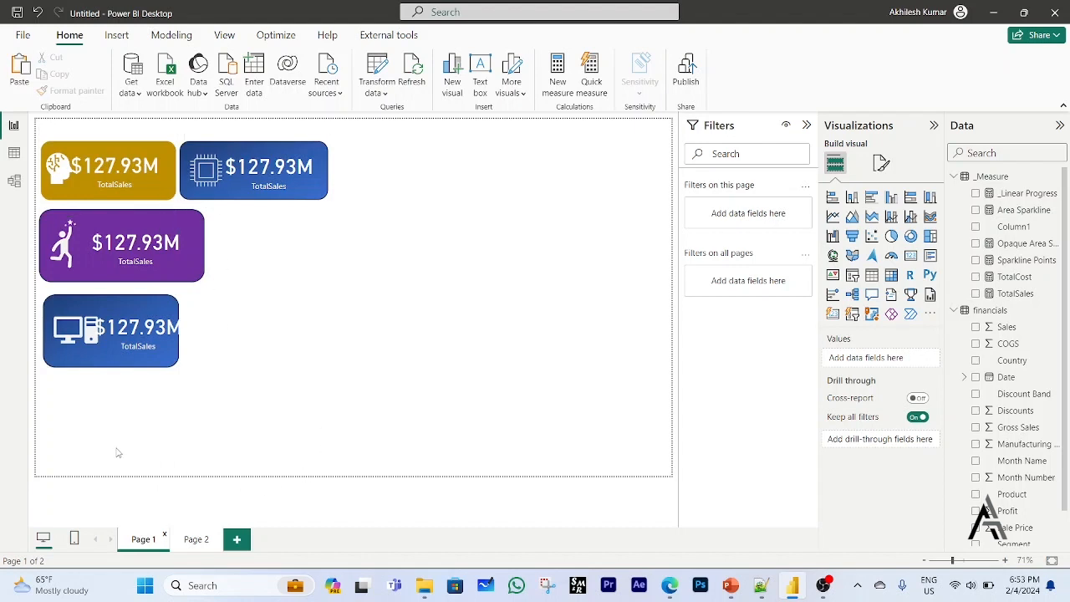
pyautogui.click(153, 368)
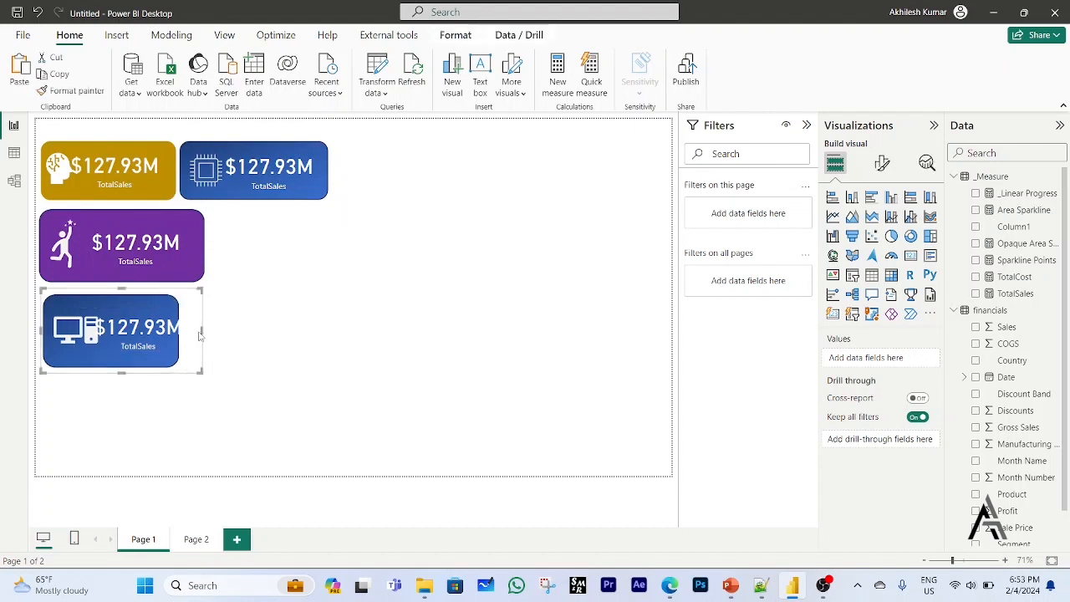
pyautogui.moveTo(200, 335); pyautogui.dragTo(245, 339)
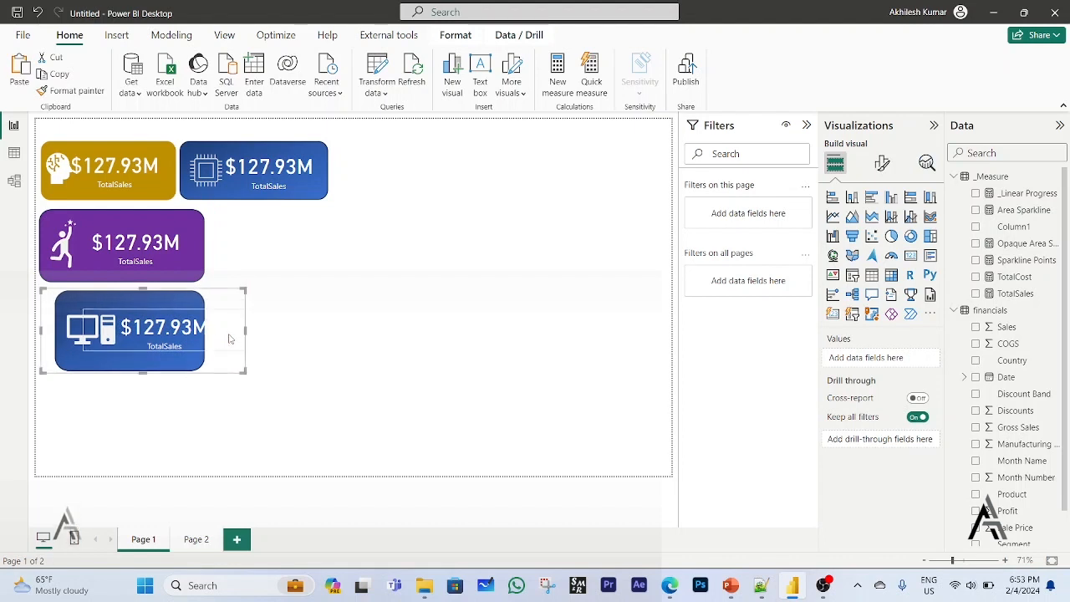